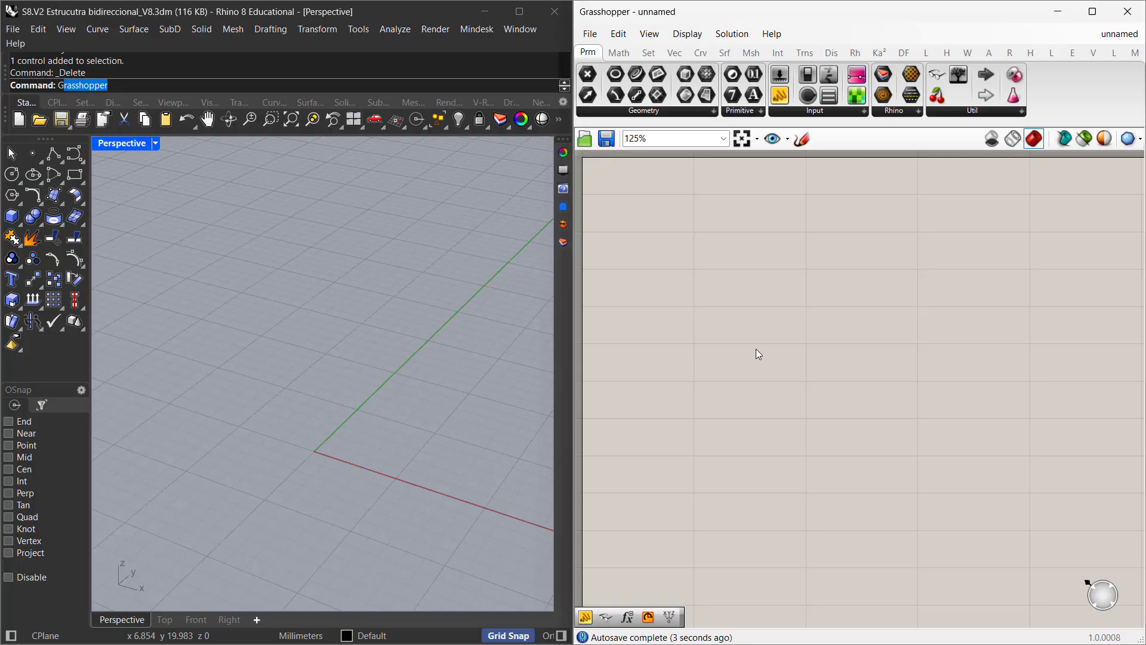
- Place an Arc primitive component on the empty Grasshopper canvas
left_click(700, 52)
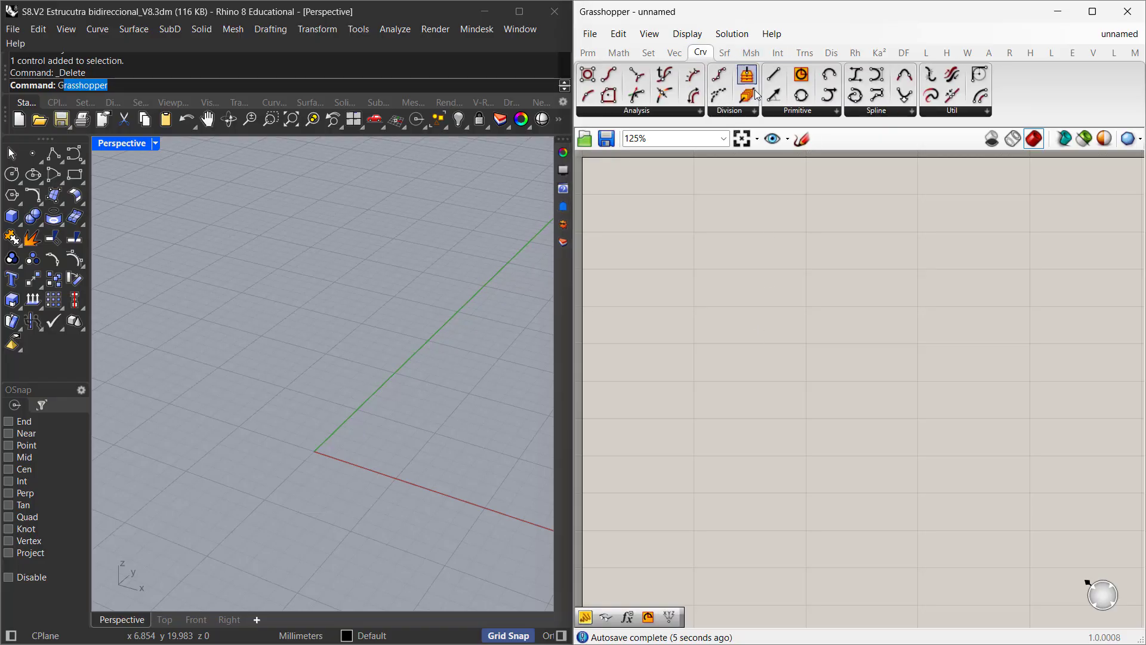
left_click(815, 112)
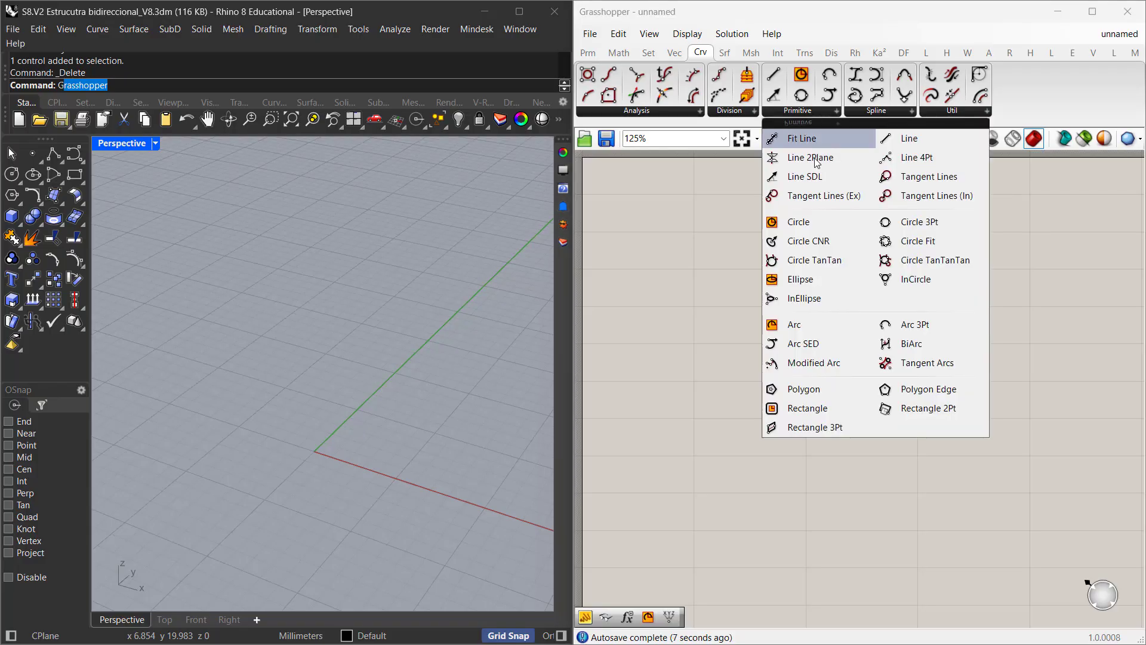
left_click(807, 328)
left_click(782, 290)
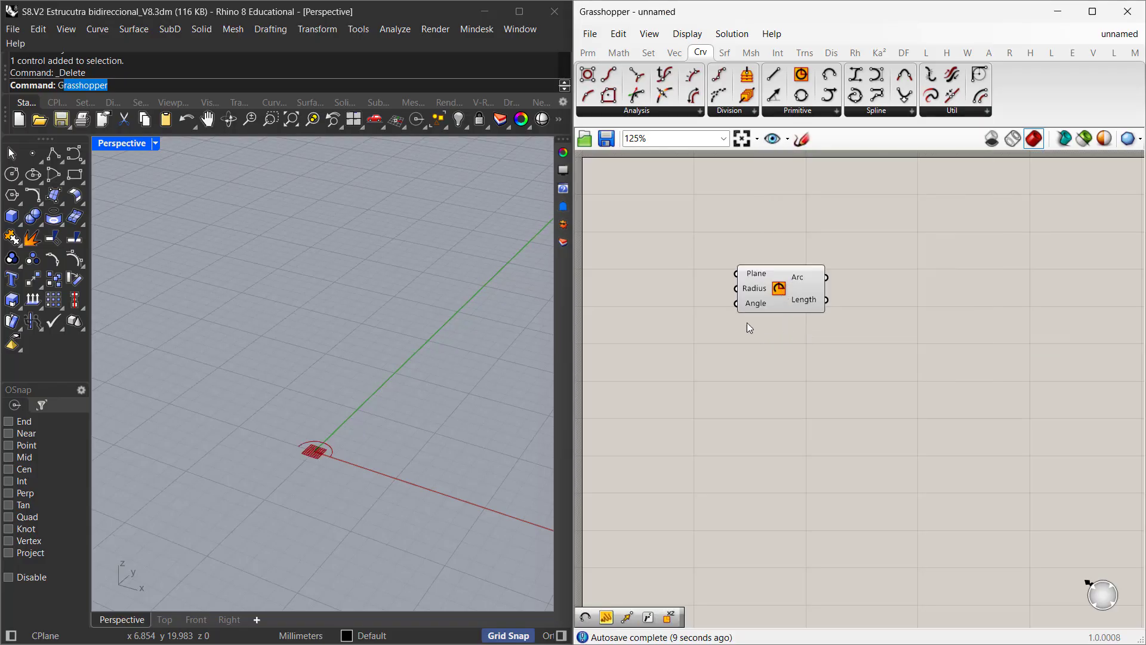
scroll(685, 266, "up", 2)
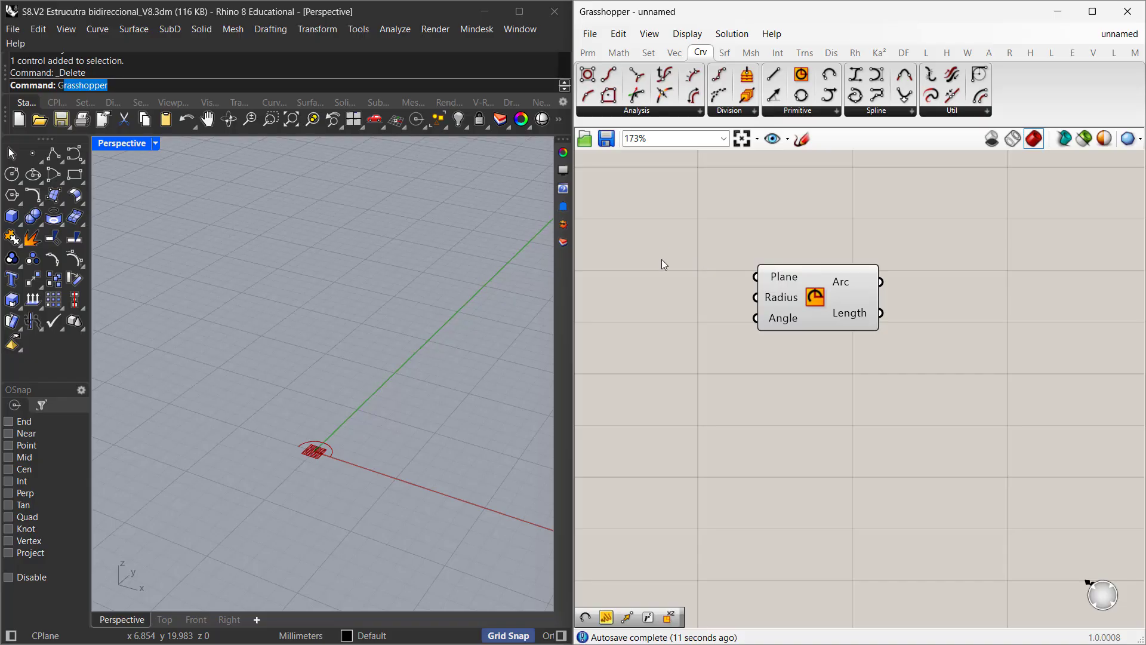
scroll(370, 457, "up", 2)
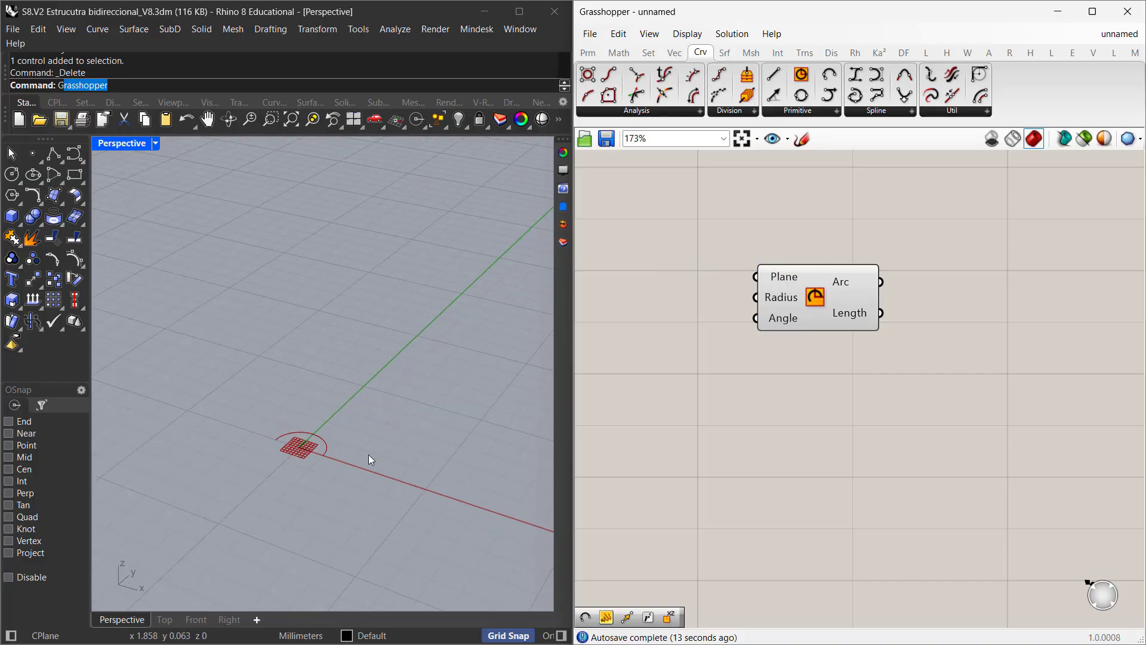
- Add an XZ Plane component and connect its output to the Arc's Plane input
double_click(658, 277)
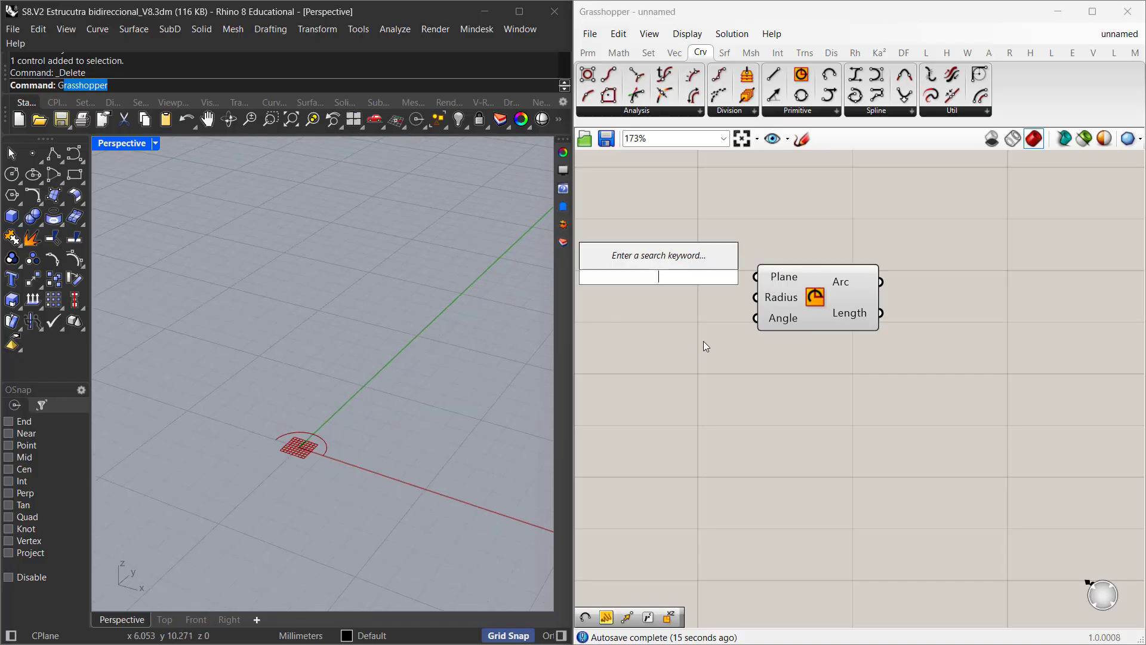
type("xz")
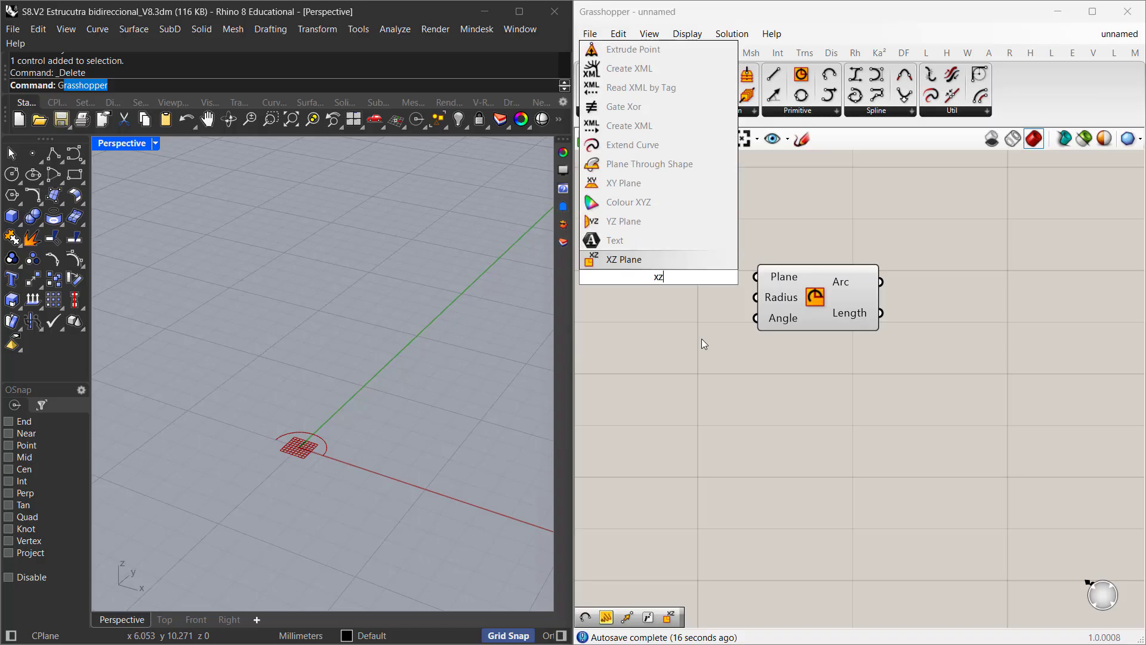
left_click(684, 260)
left_click_drag(715, 276, 776, 278)
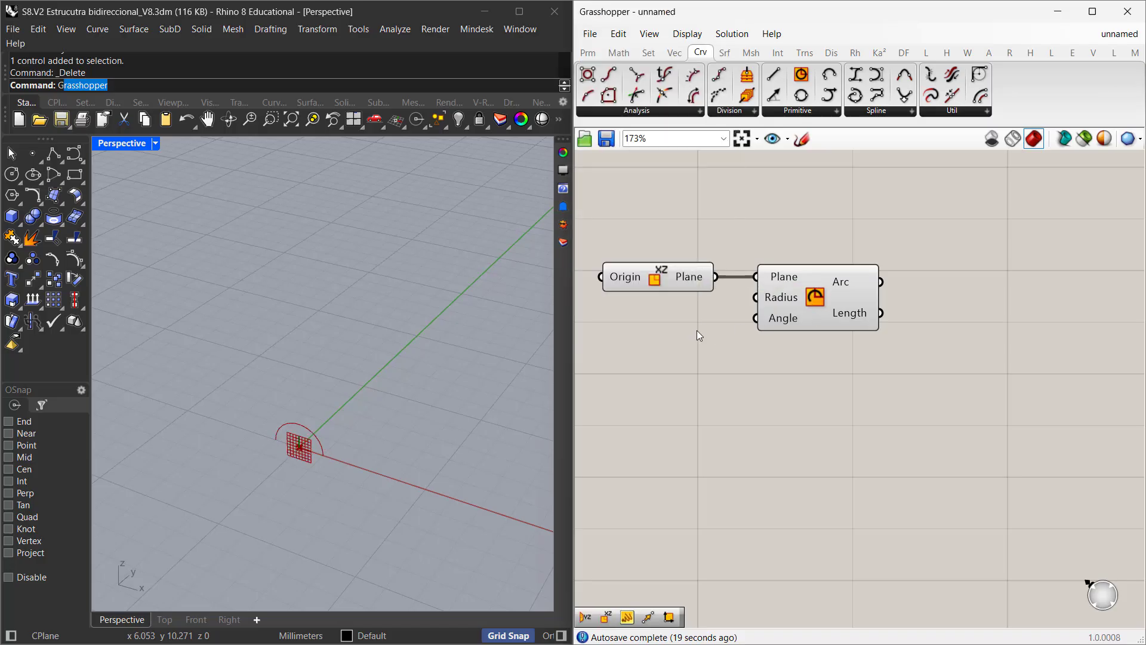
- Add a number slider with value 10 and connect it to the Arc's Radius input
left_click_drag(801, 319, 917, 318)
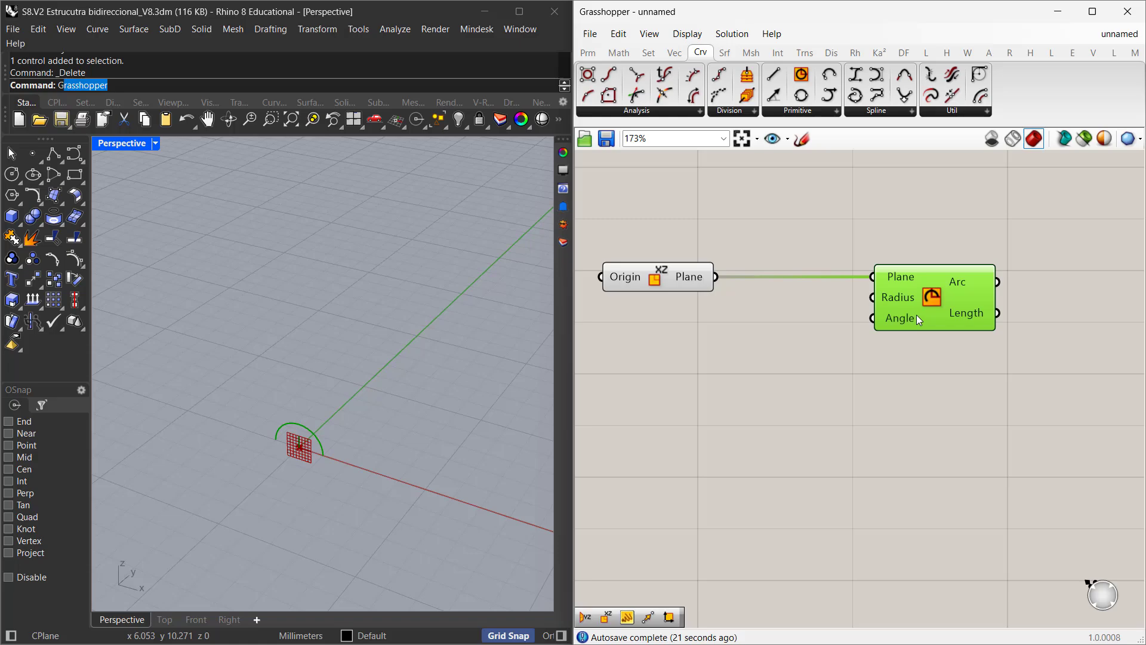
double_click(683, 330)
type("10")
key("Return")
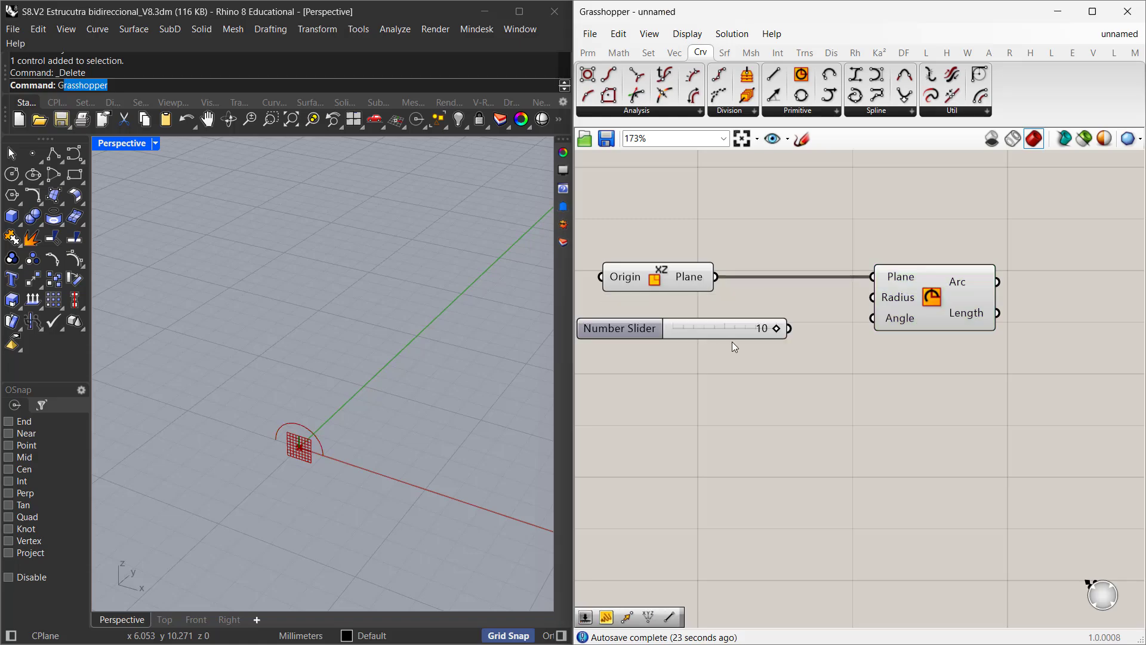
left_click_drag(789, 328, 871, 297)
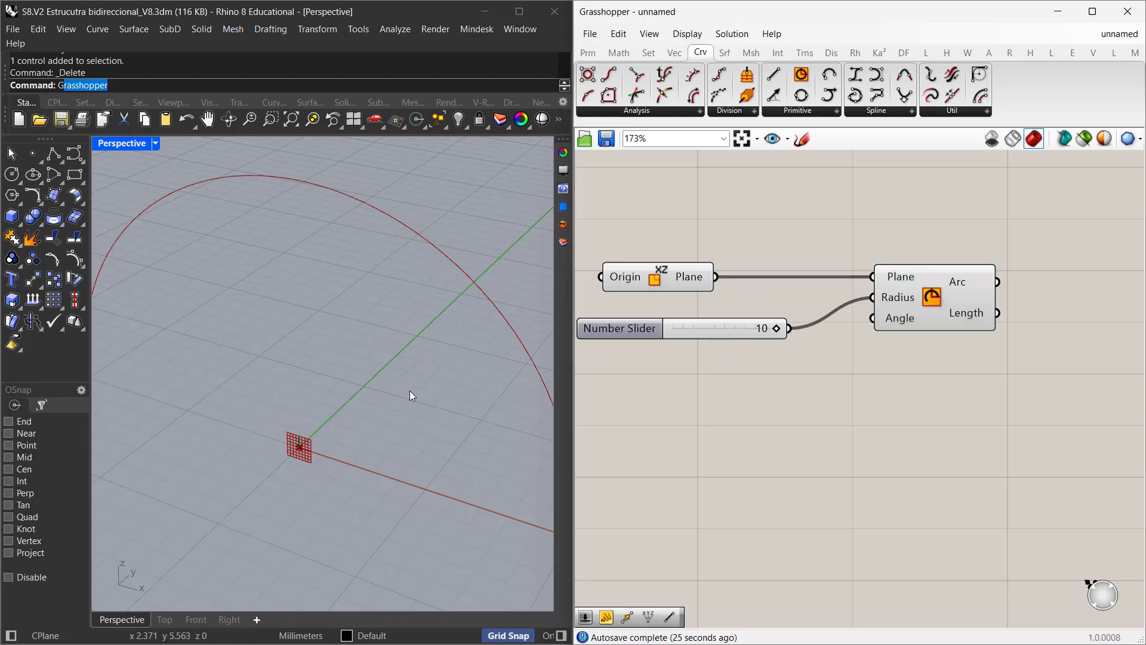
scroll(262, 367, "down", 3)
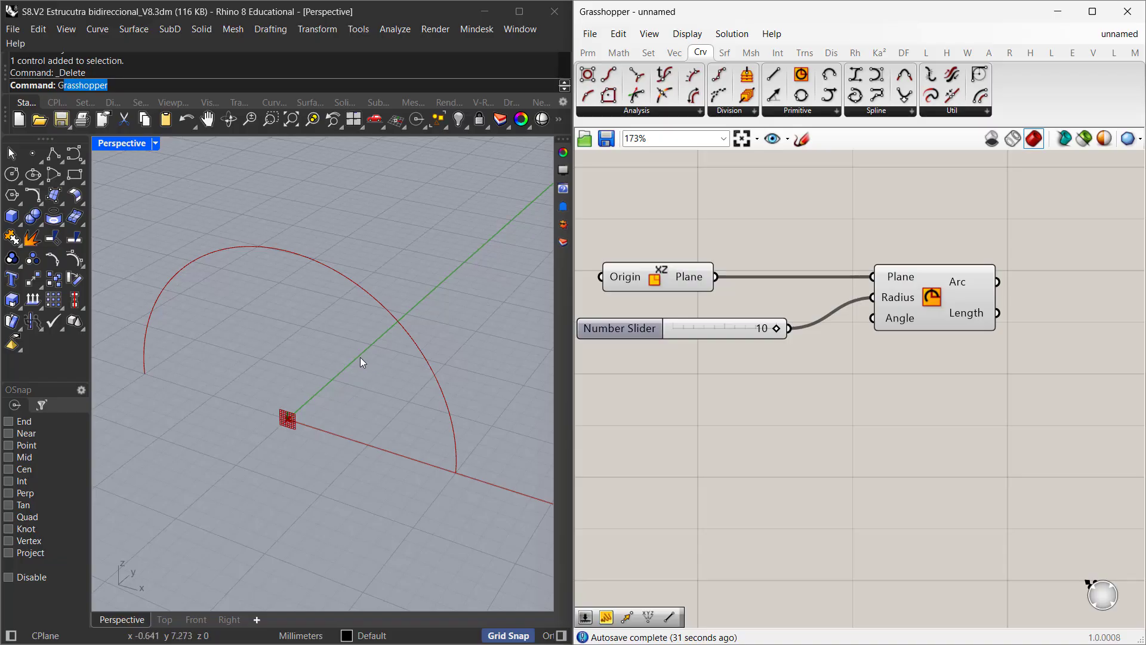
- Add a Curve parameter beside the Arc component and feed it from the Arc output
right_click_drag(875, 382, 664, 372)
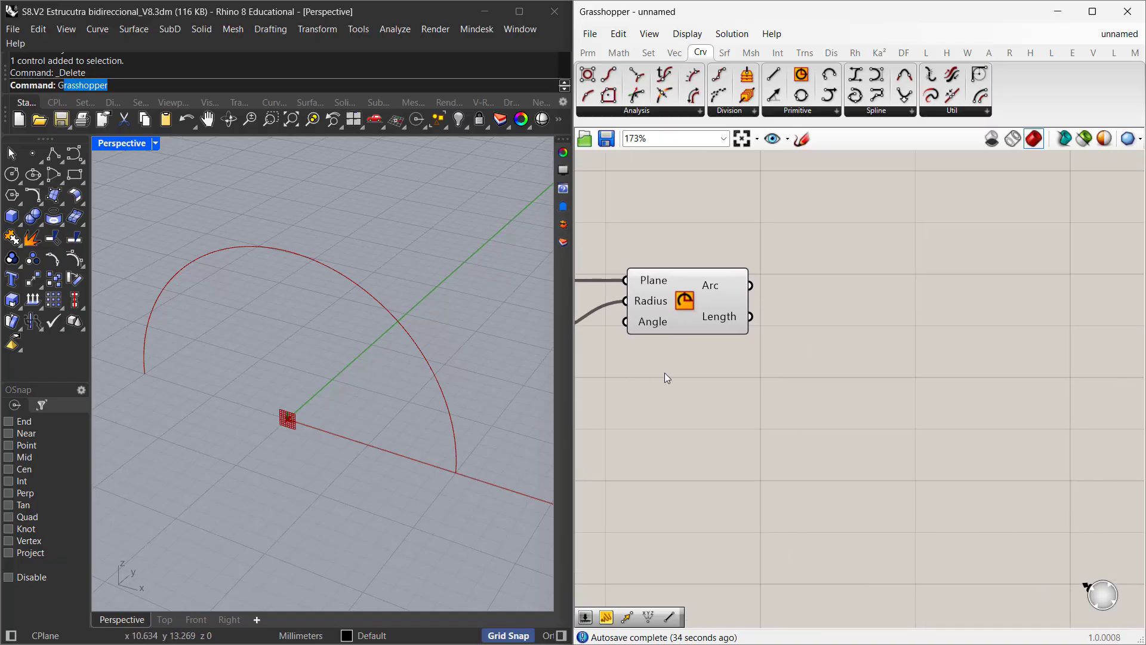
double_click(824, 287)
type("cur")
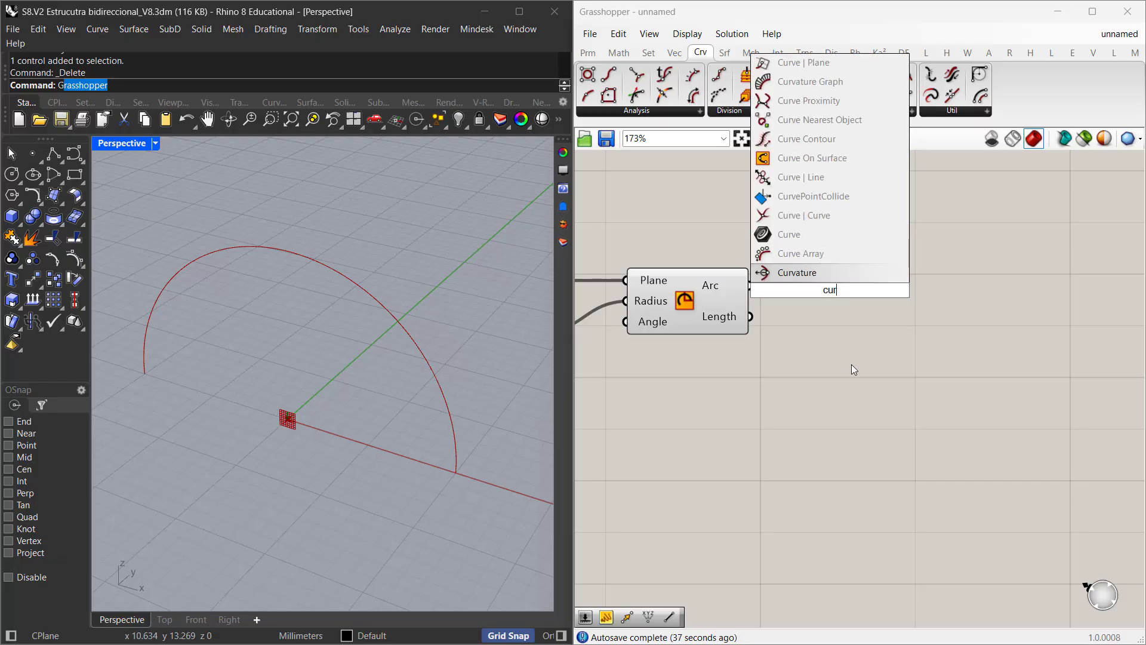
type("ve")
left_click(830, 272)
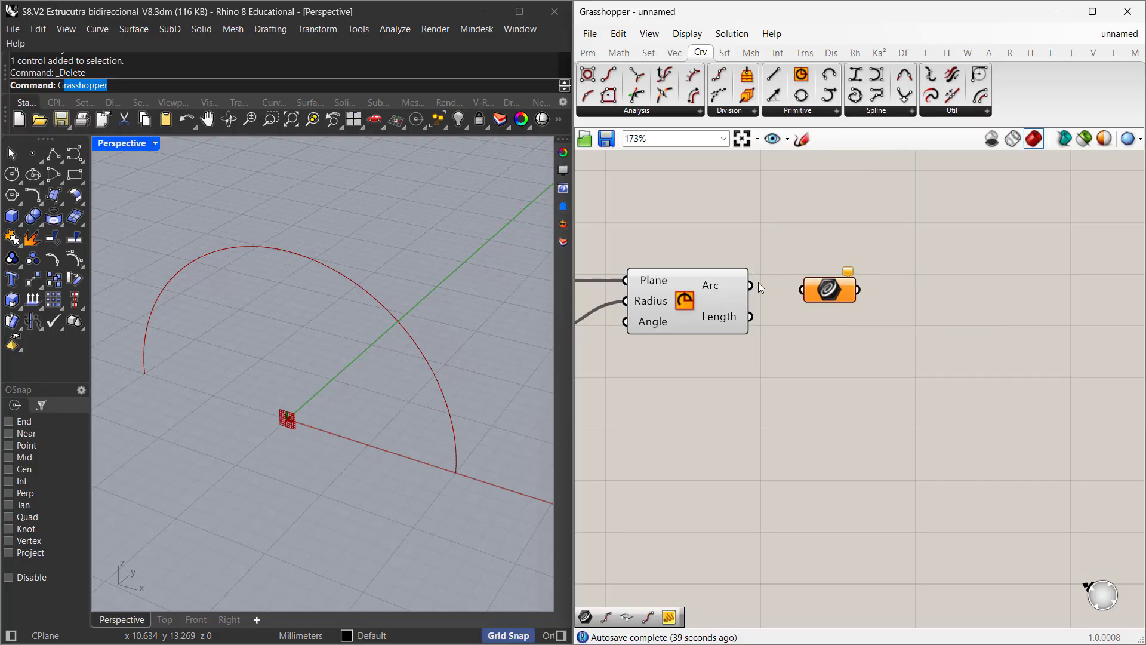
left_click_drag(751, 286, 837, 288)
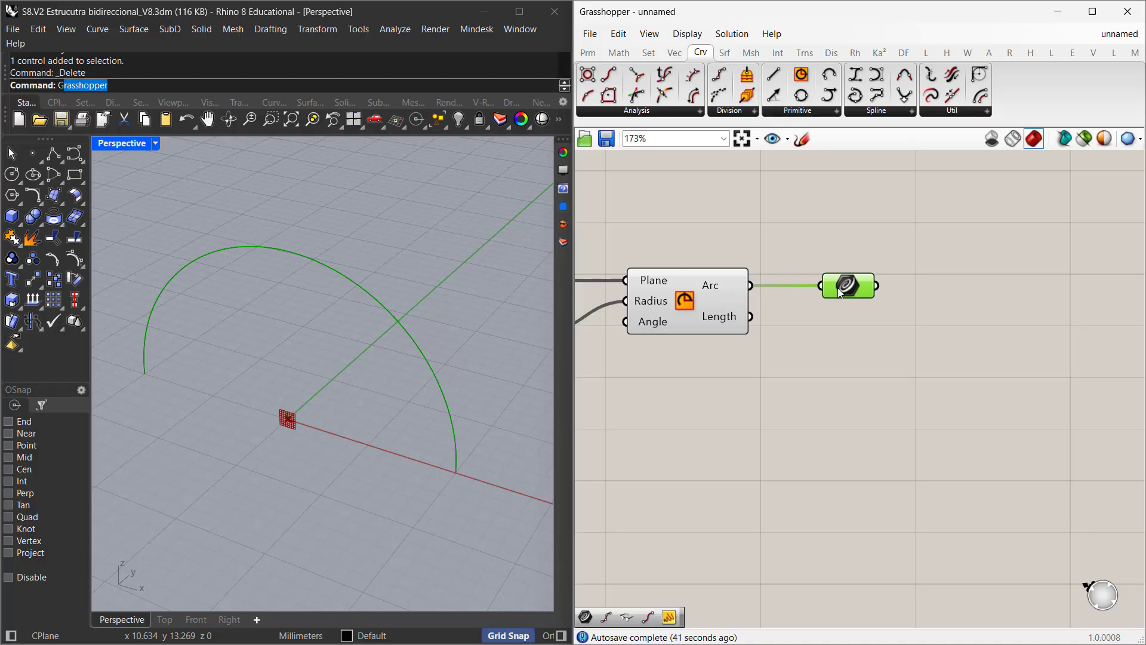
- Add a Perp Frame component to the canvas beyond the Curve parameter
right_click_drag(1017, 306, 983, 306)
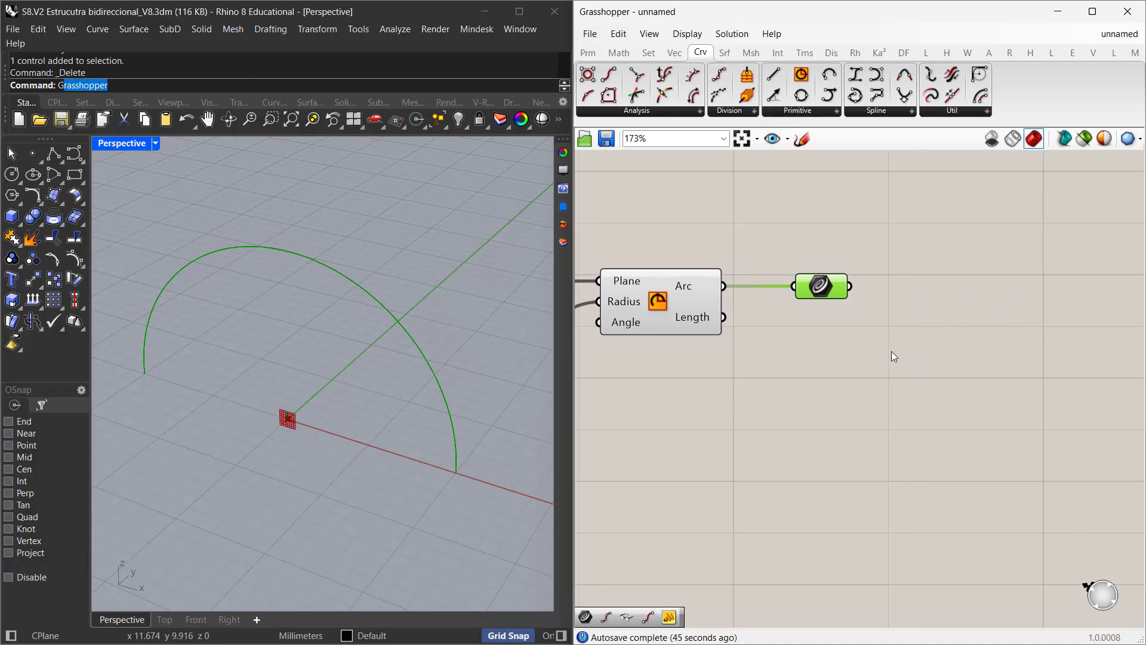
double_click(935, 311)
type("P")
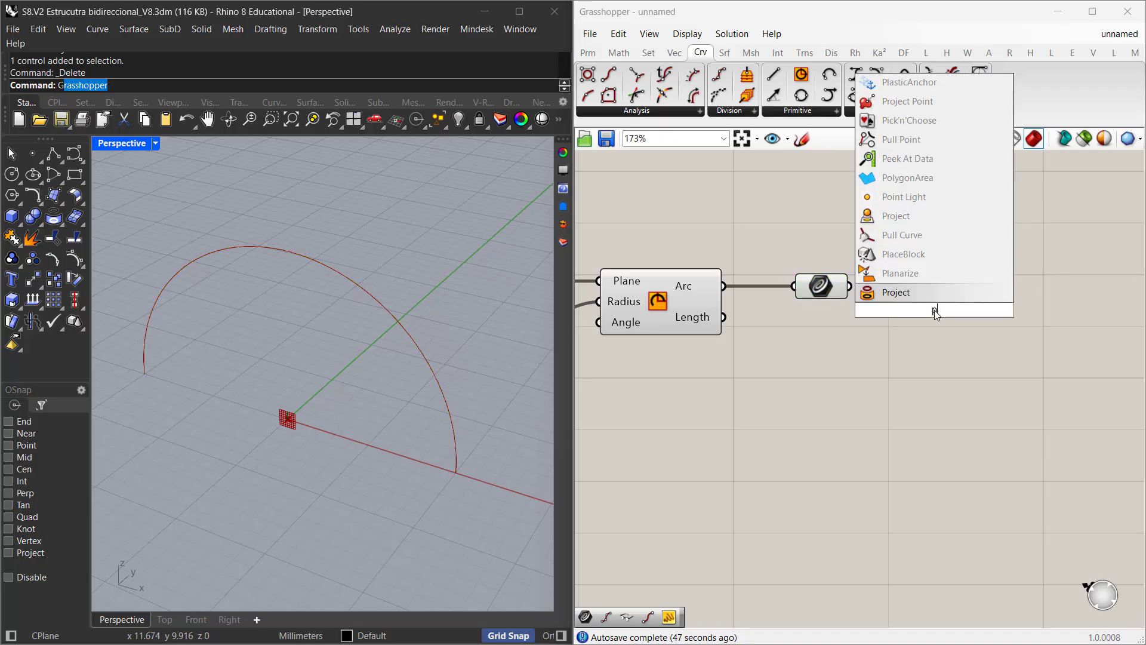
type("re")
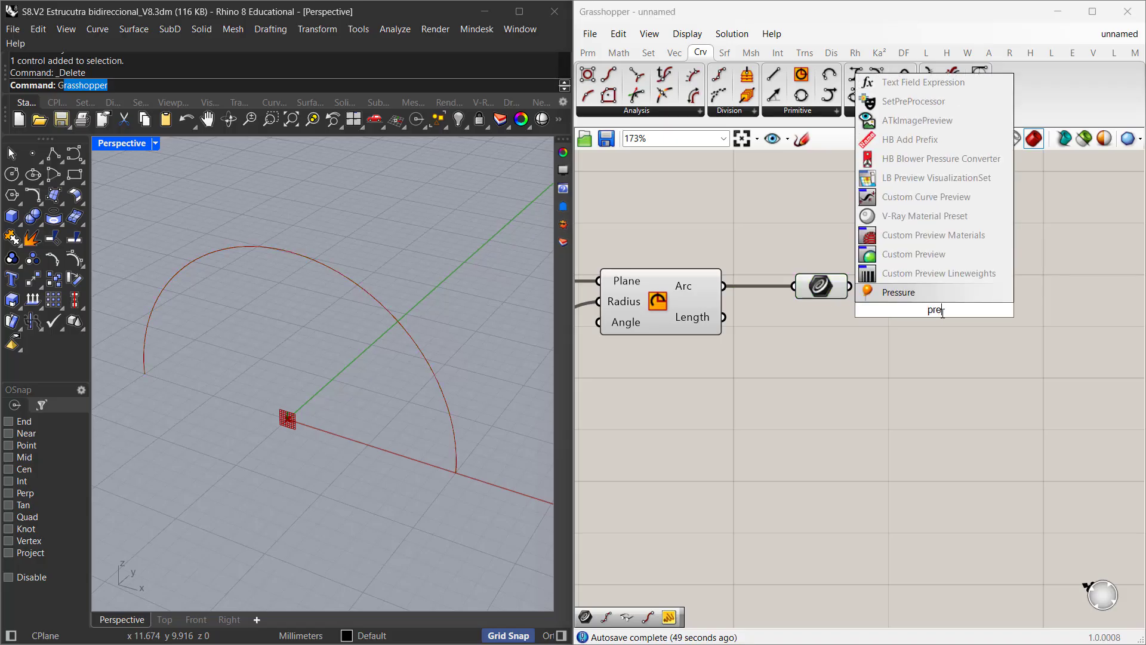
key("BackSpace")
key("BackSpace")
type("erp fr")
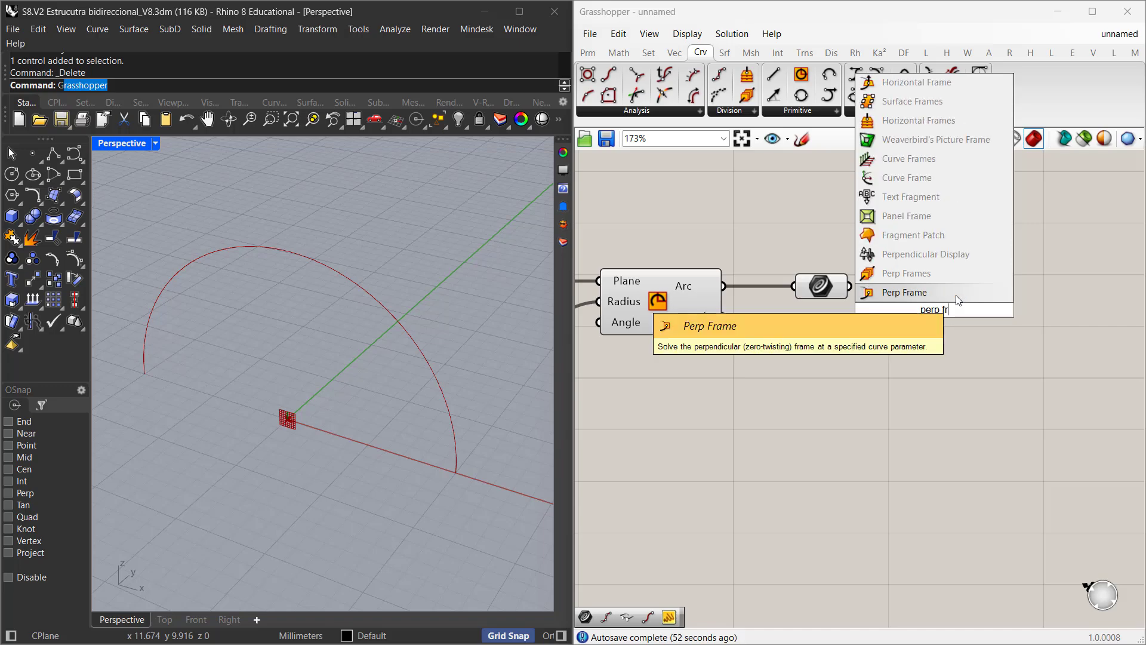
left_click(958, 298)
left_click_drag(943, 320, 1005, 317)
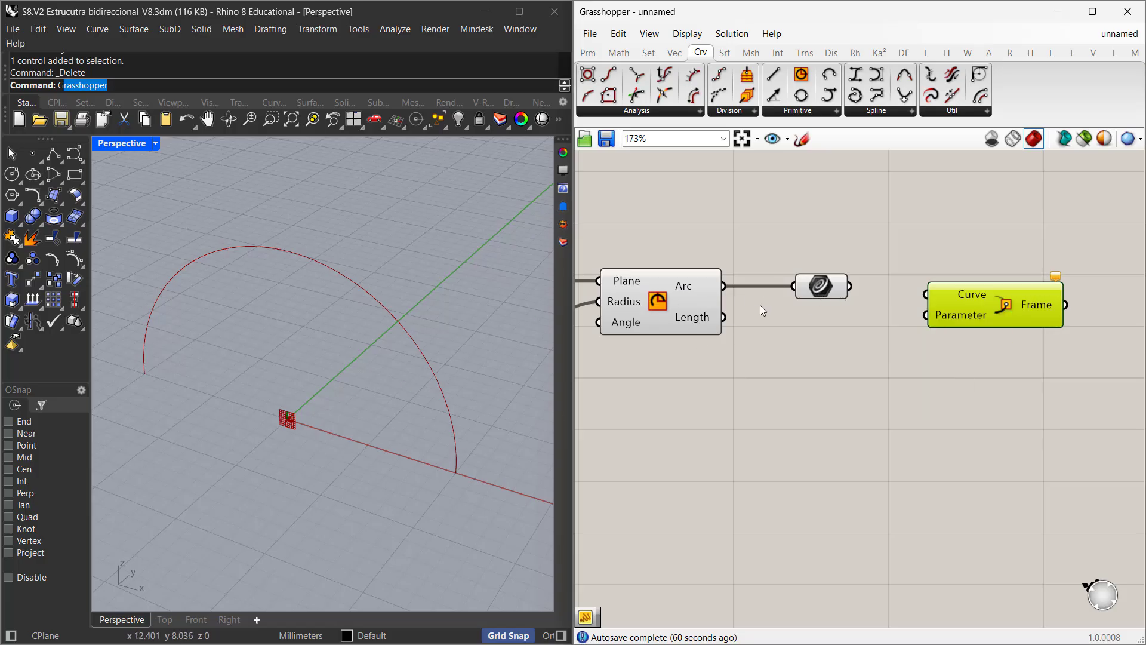
- Reparameterize the Curve parameter and connect it to the Perp Frame's Curve input
left_click(821, 287)
right_click(822, 289)
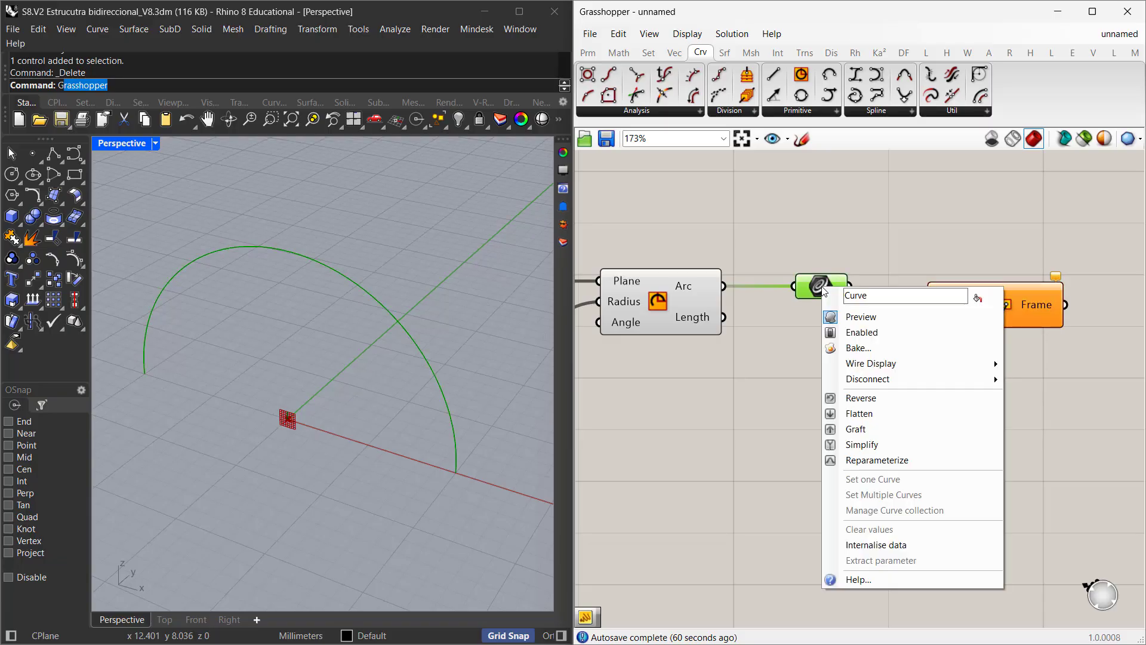
left_click(858, 457)
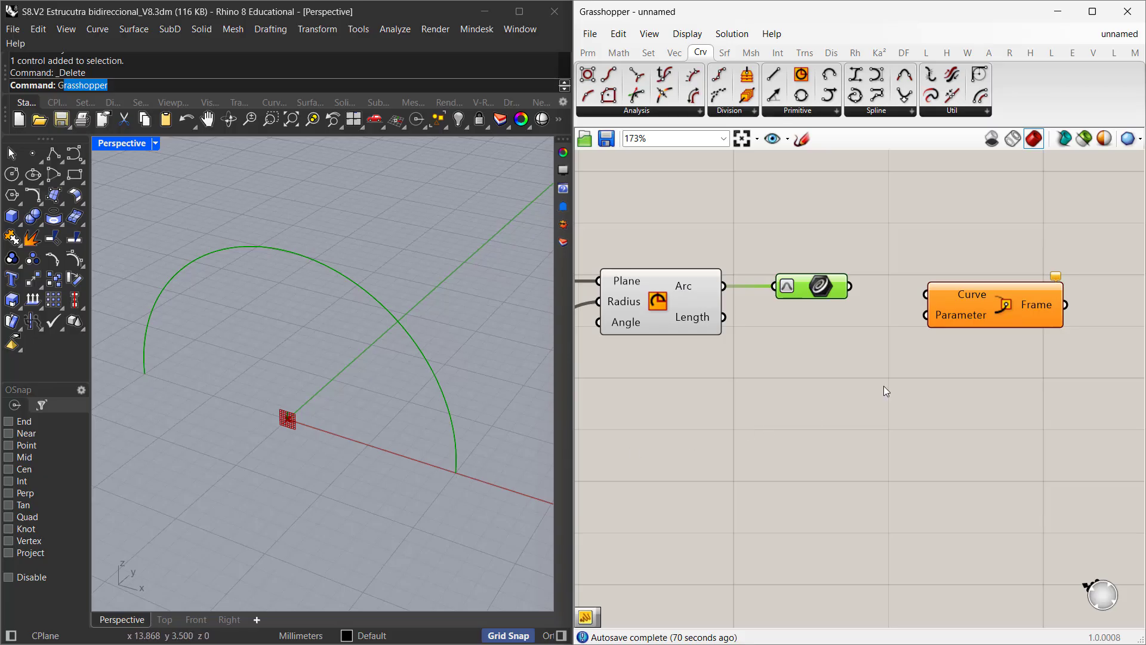
left_click_drag(947, 302, 998, 297)
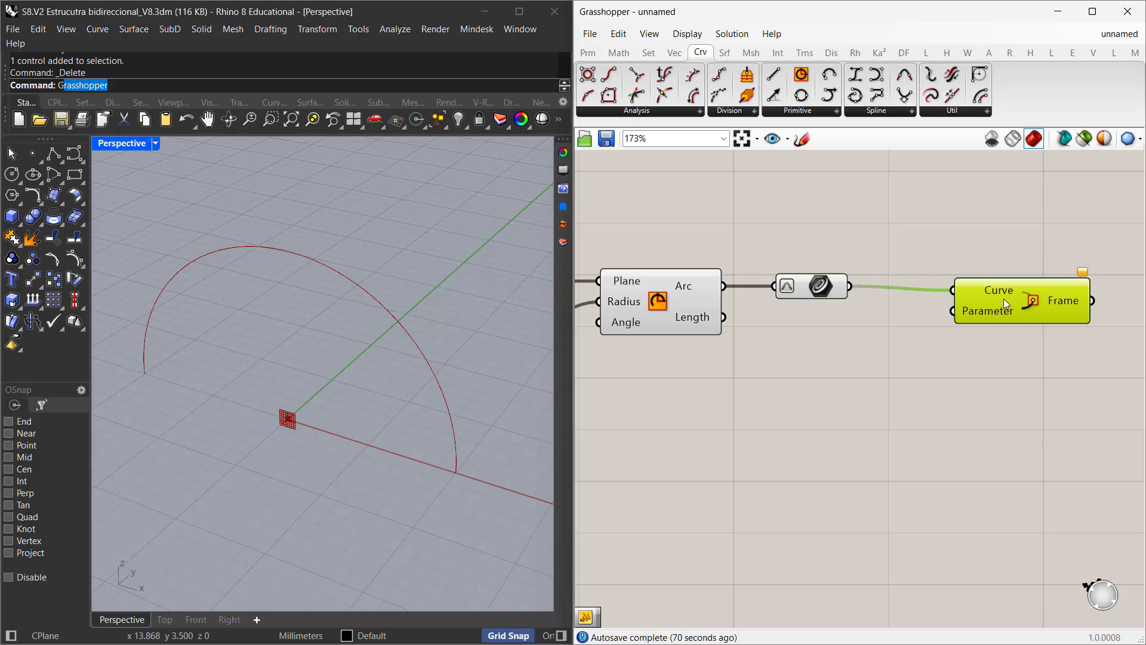
- Add a panel containing 0 and connect it to the Perp Frame's Parameter input
left_click(839, 361)
double_click(839, 361)
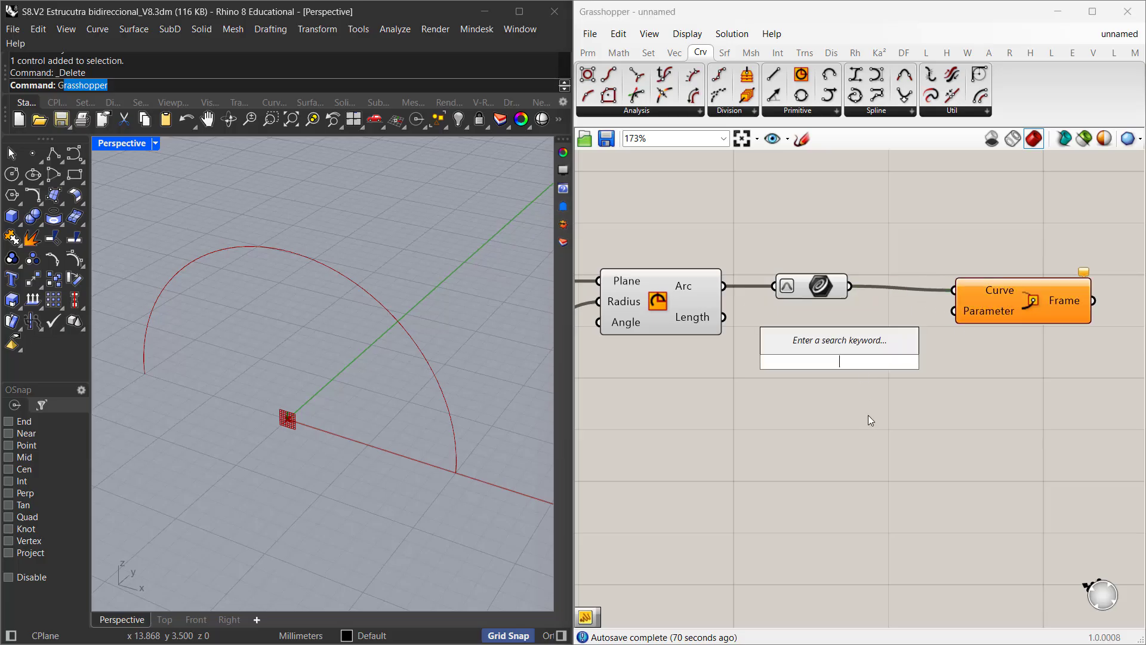
type("//0")
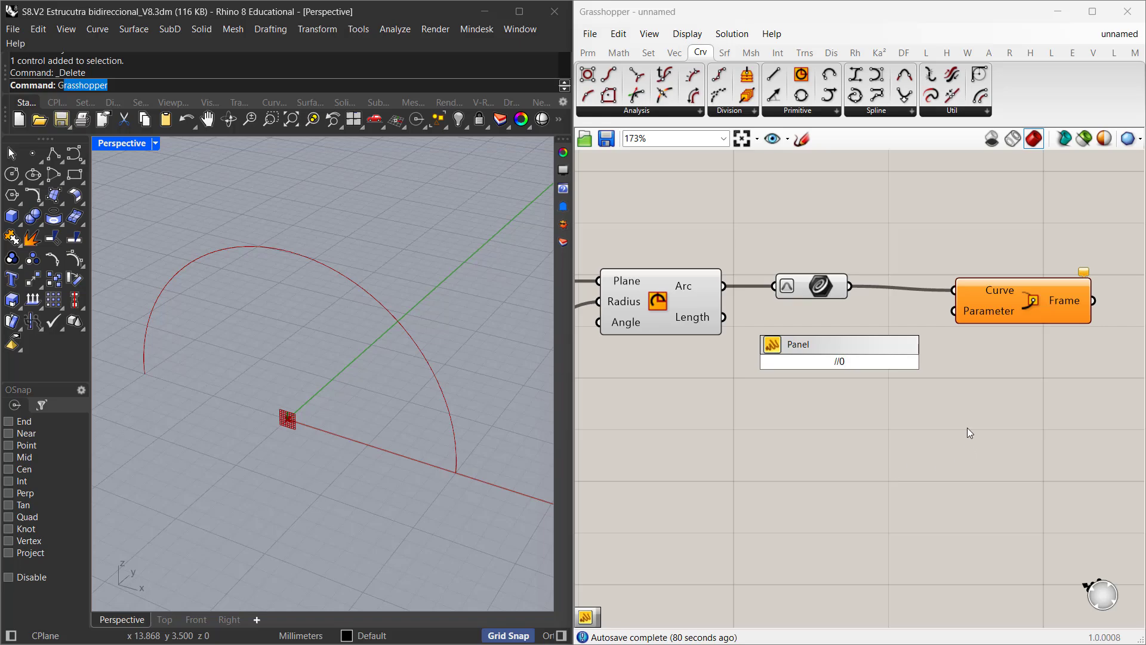
key("Return")
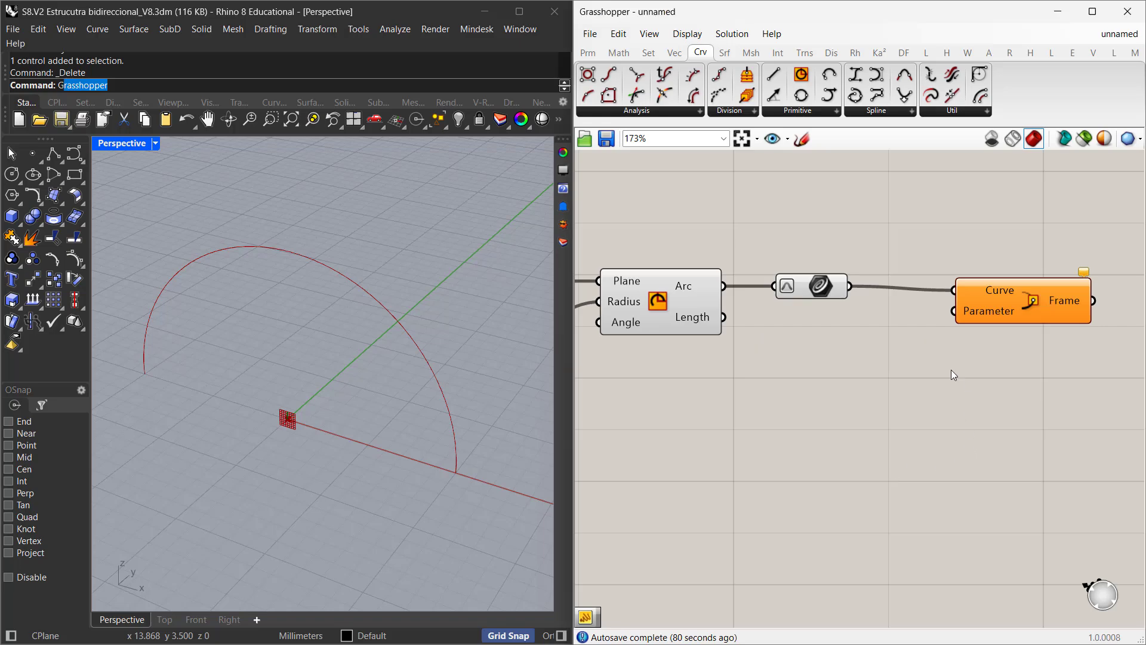
double_click(835, 340)
type("//0")
key("Return")
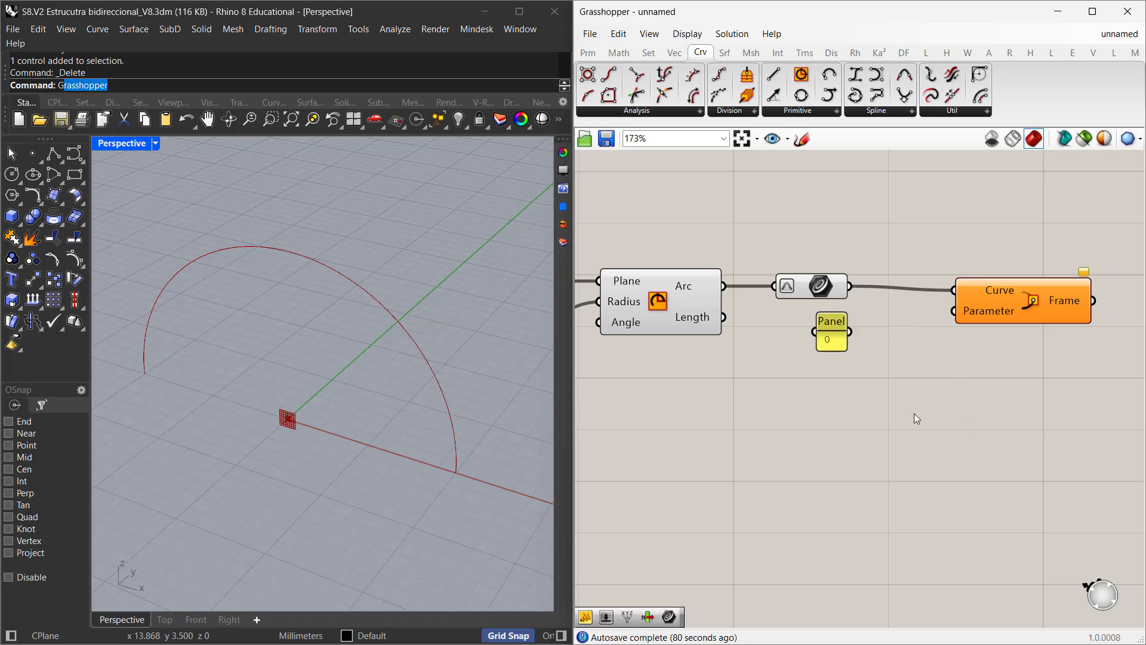
left_click_drag(851, 333, 958, 312)
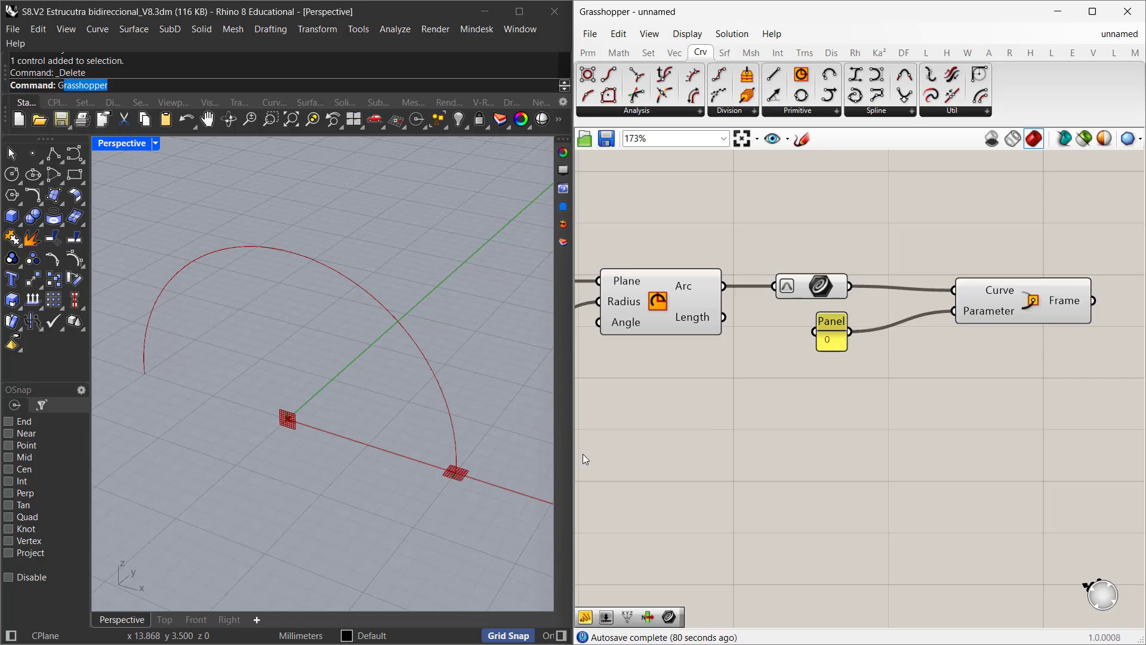
- Add a Polygon component and connect the Perp Frame's Frame output to its Plane input
right_click_drag(938, 361, 713, 316)
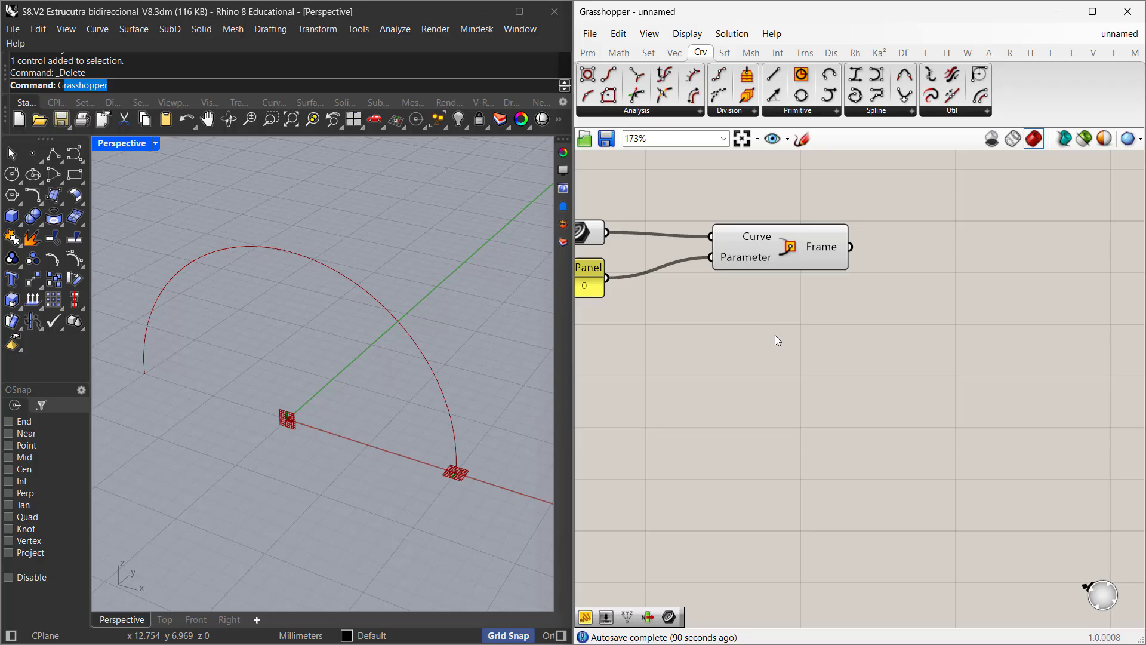
right_click_drag(825, 395, 805, 401)
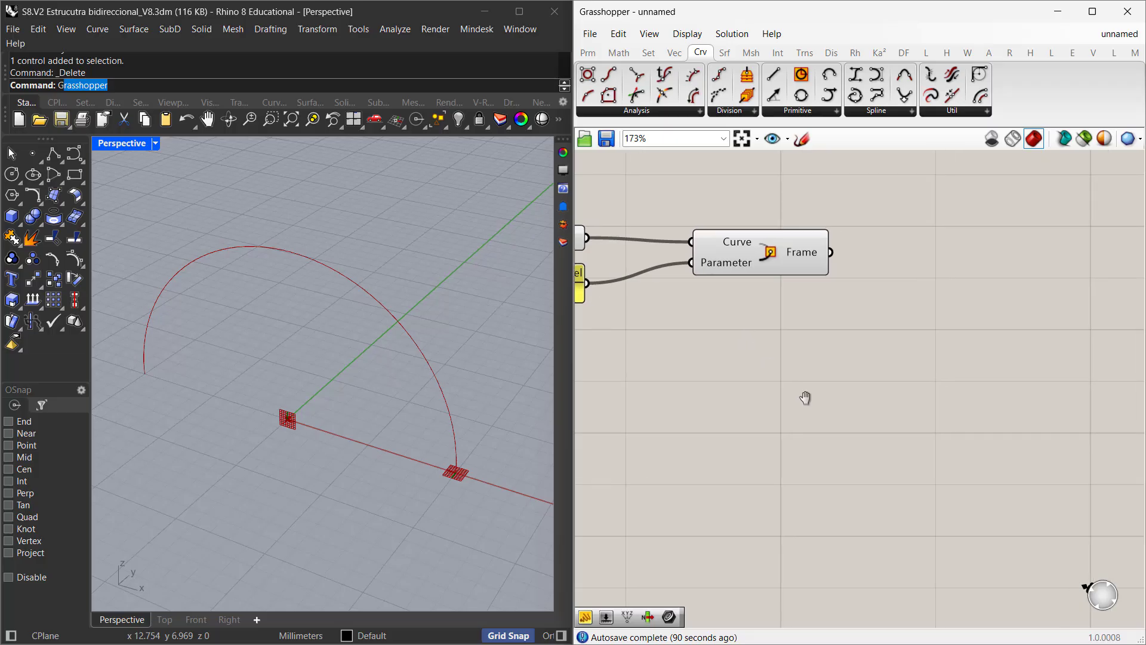
double_click(912, 394)
type("pol")
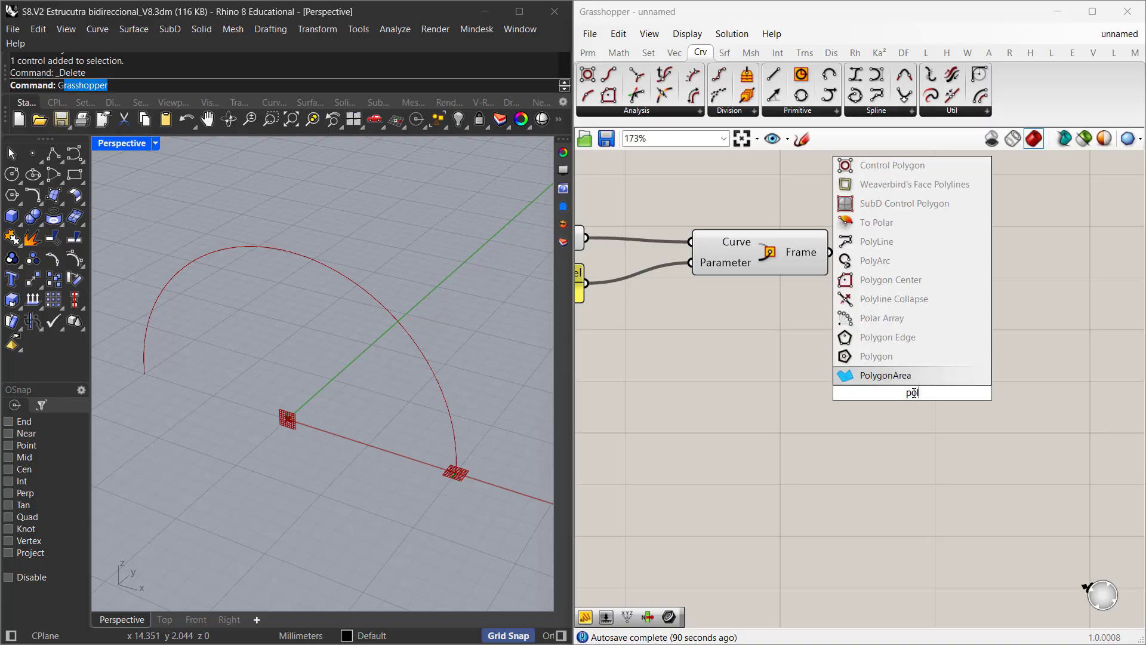
type("y")
left_click(894, 359)
left_click_drag(907, 391, 938, 330)
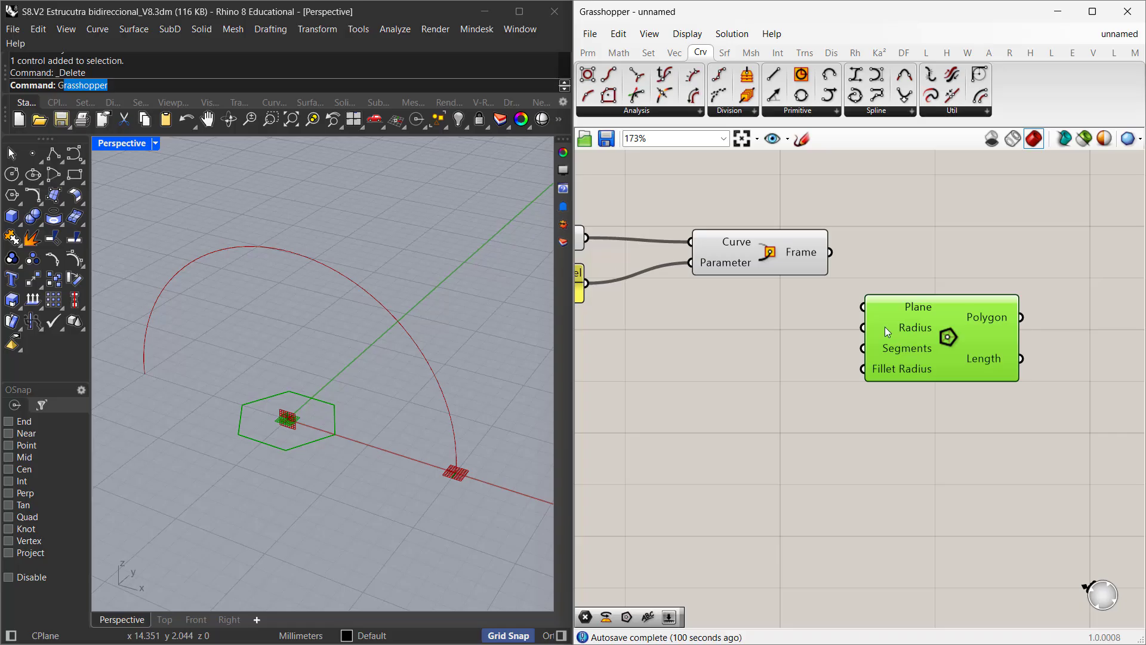
left_click_drag(830, 252, 896, 356)
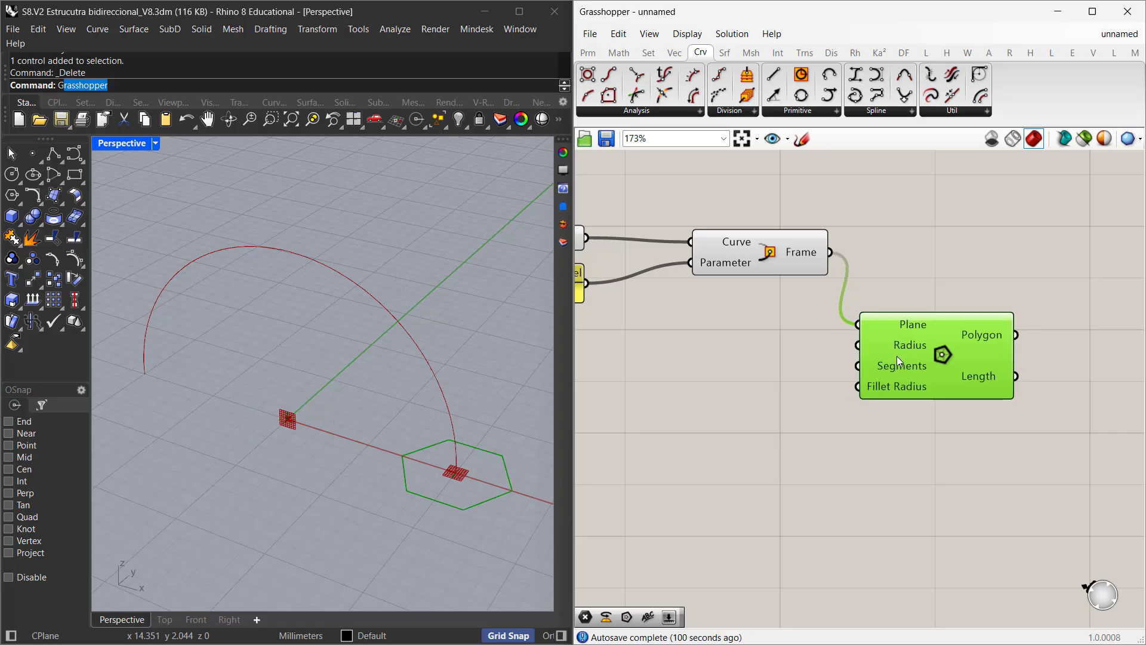
- Add a number slider ranging from 0.5 to 2 beside the Polygon component's Radius input
left_click(746, 351)
double_click(746, 350)
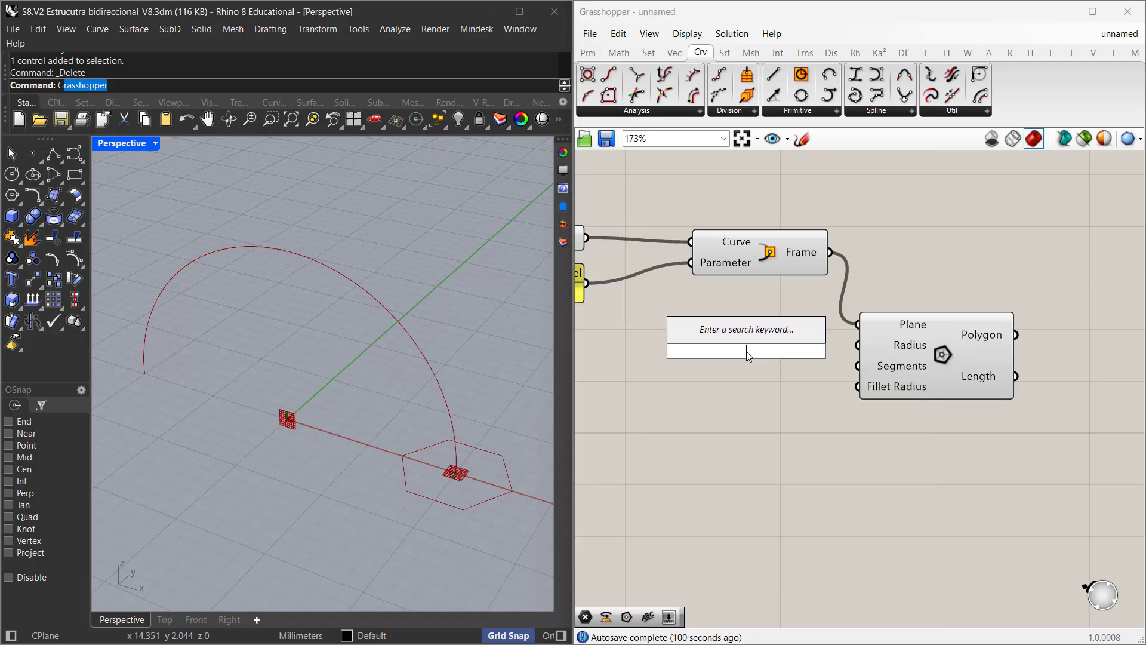
type("0.5")
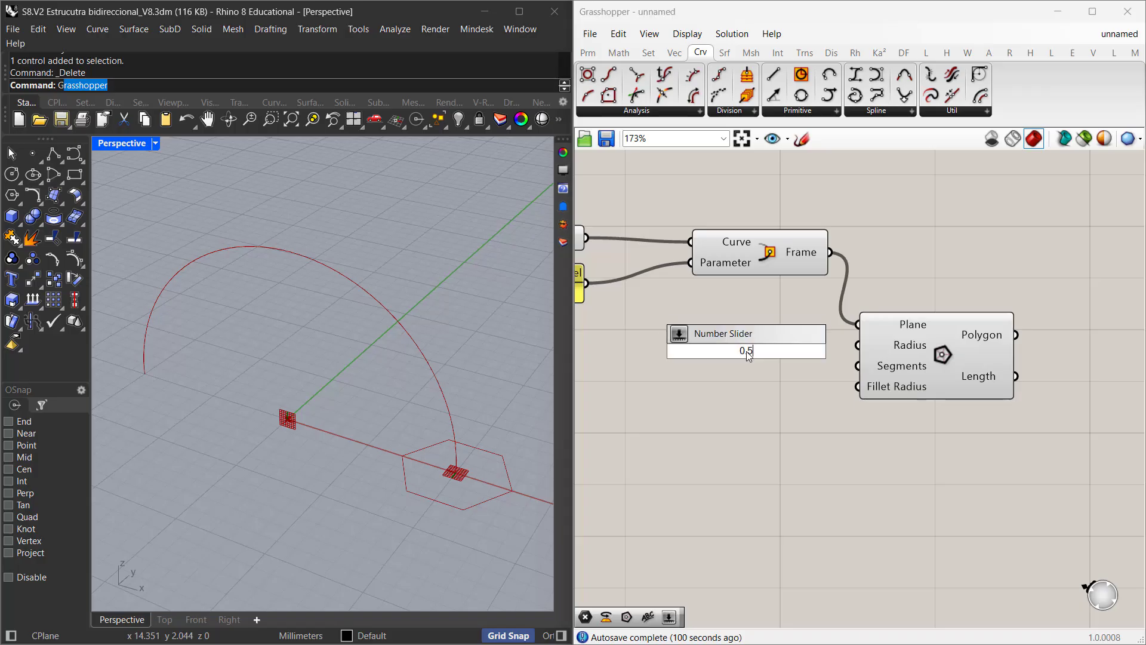
key("Return")
type("2")
key("Return")
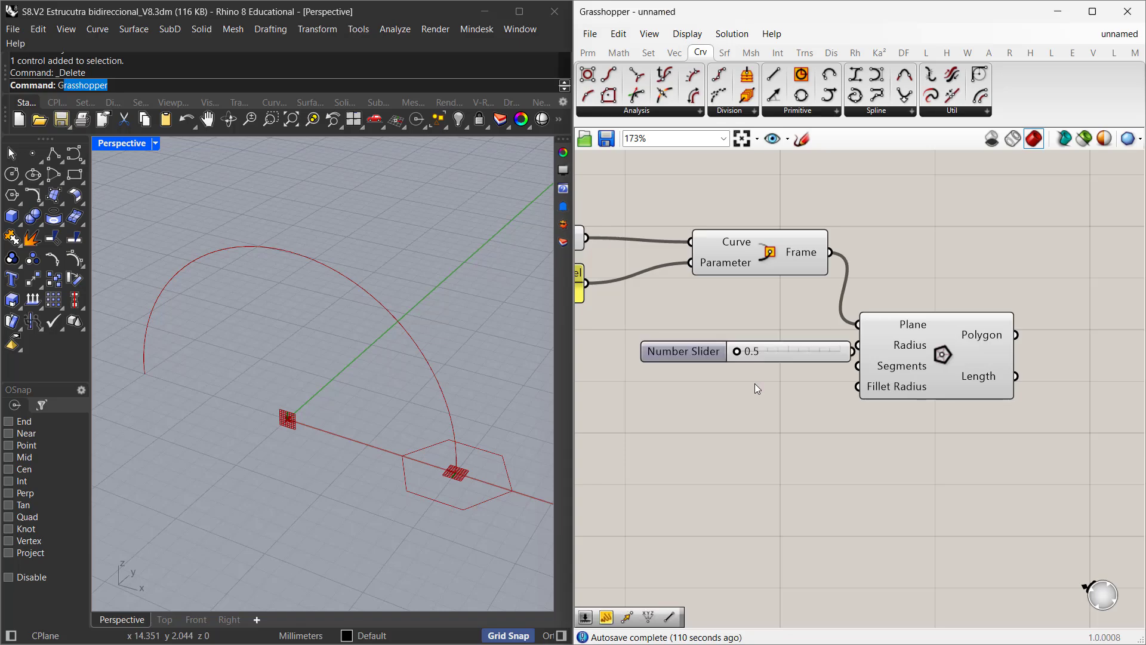
- Connect the slider to the Polygon's Radius input and set its value to 1.8
left_click_drag(763, 356, 717, 355)
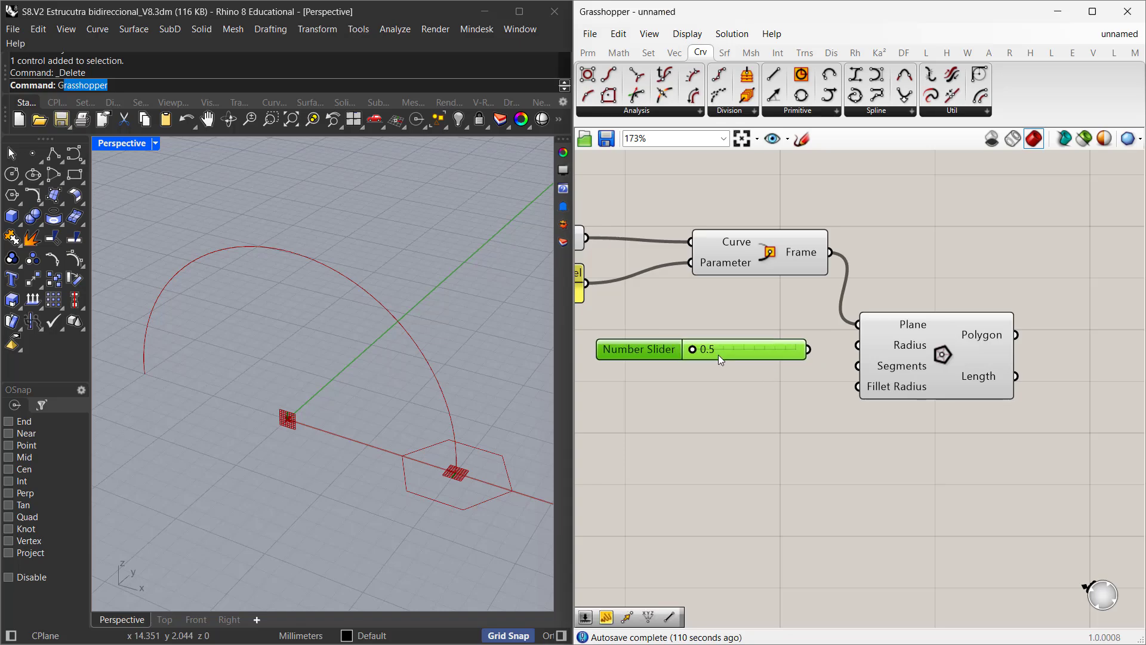
left_click_drag(808, 349, 865, 345)
left_click_drag(691, 350, 782, 349)
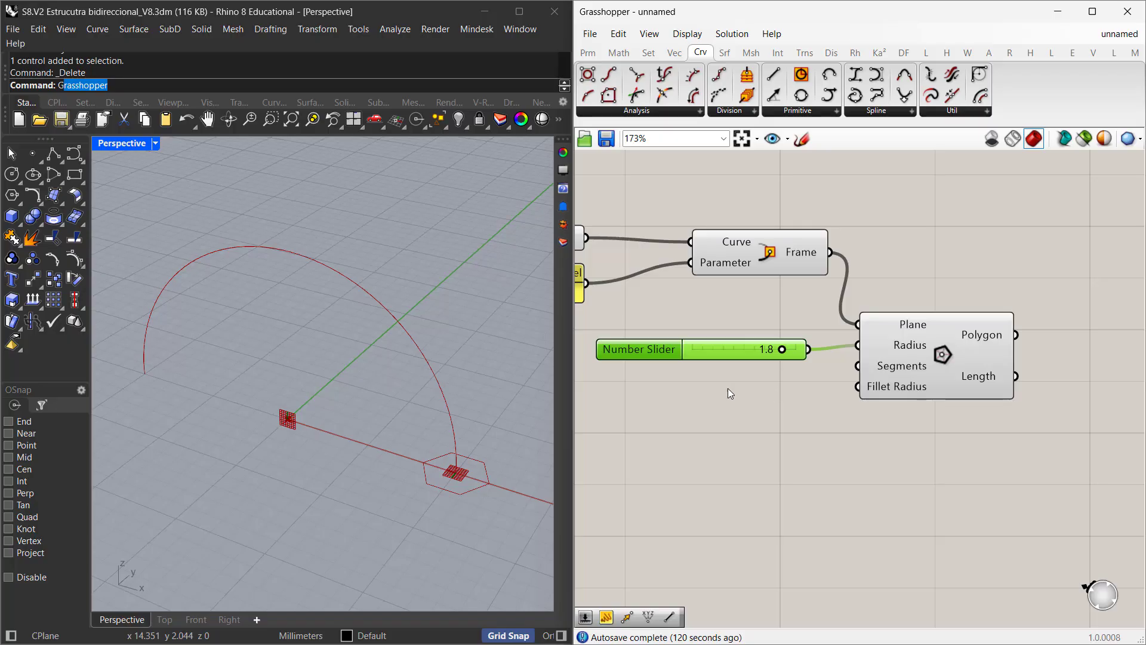
- Add a number slider with the range 3<6, connect it to the Polygon's Segments input, and align it under the radius slider
double_click(712, 383)
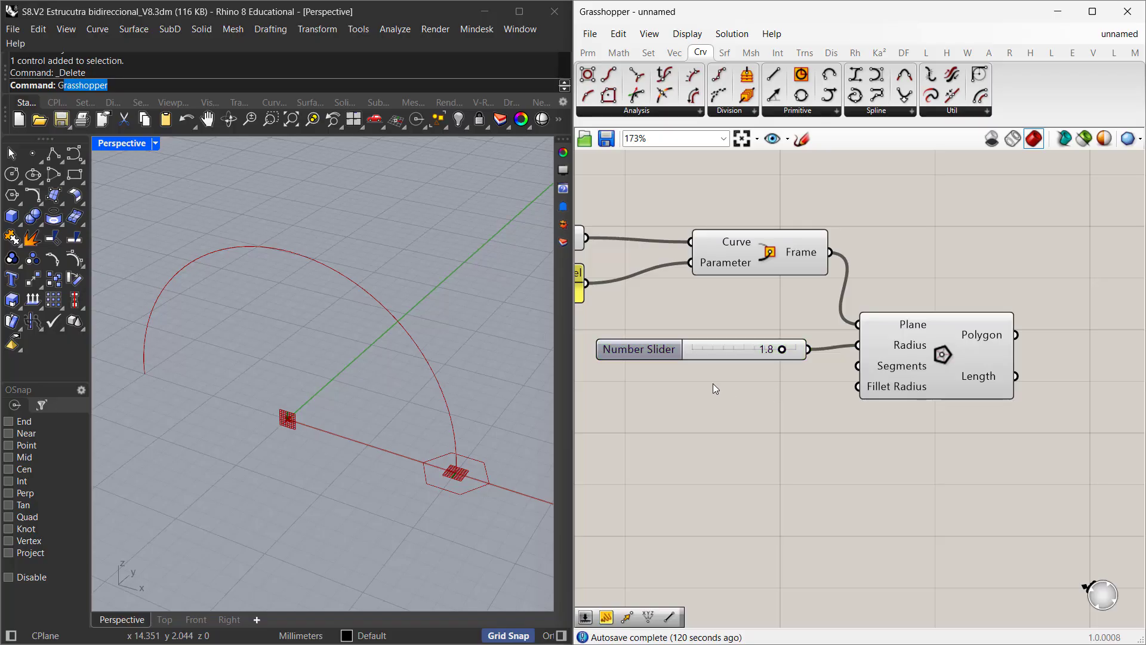
type("3<6")
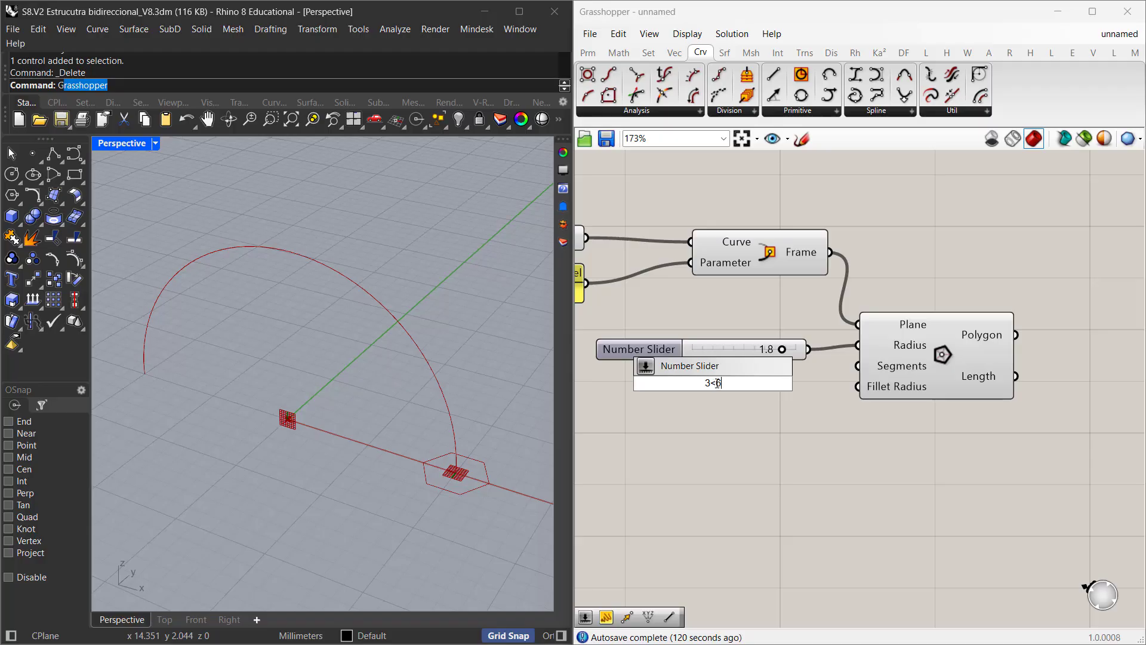
key("Return")
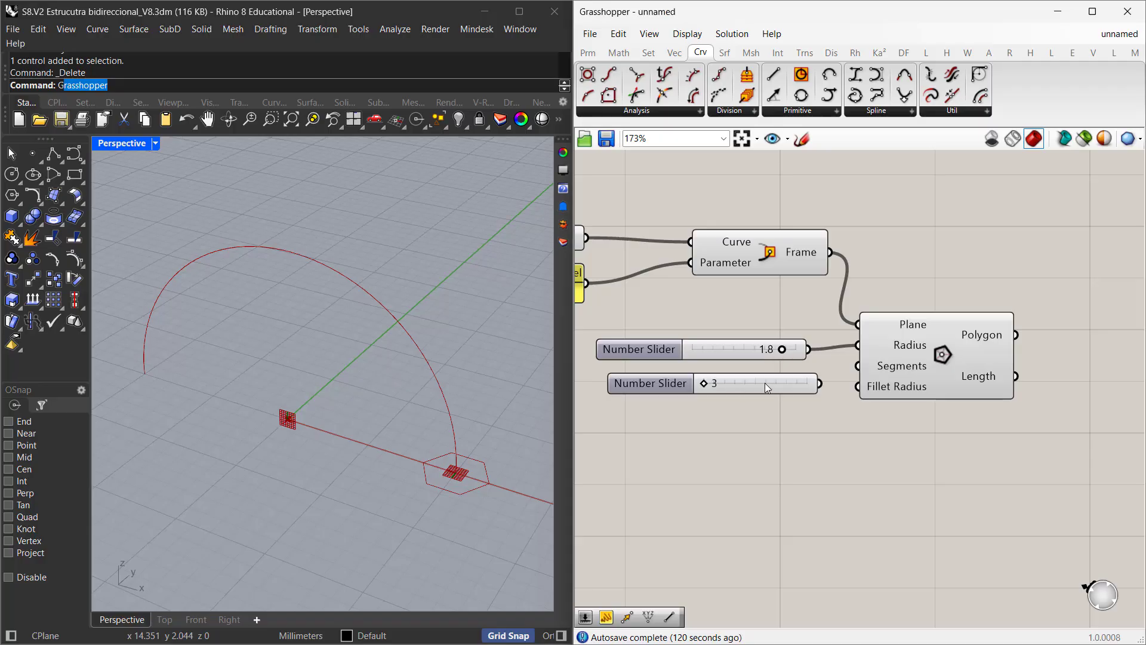
left_click_drag(818, 383, 858, 365)
left_click_drag(691, 383, 682, 381)
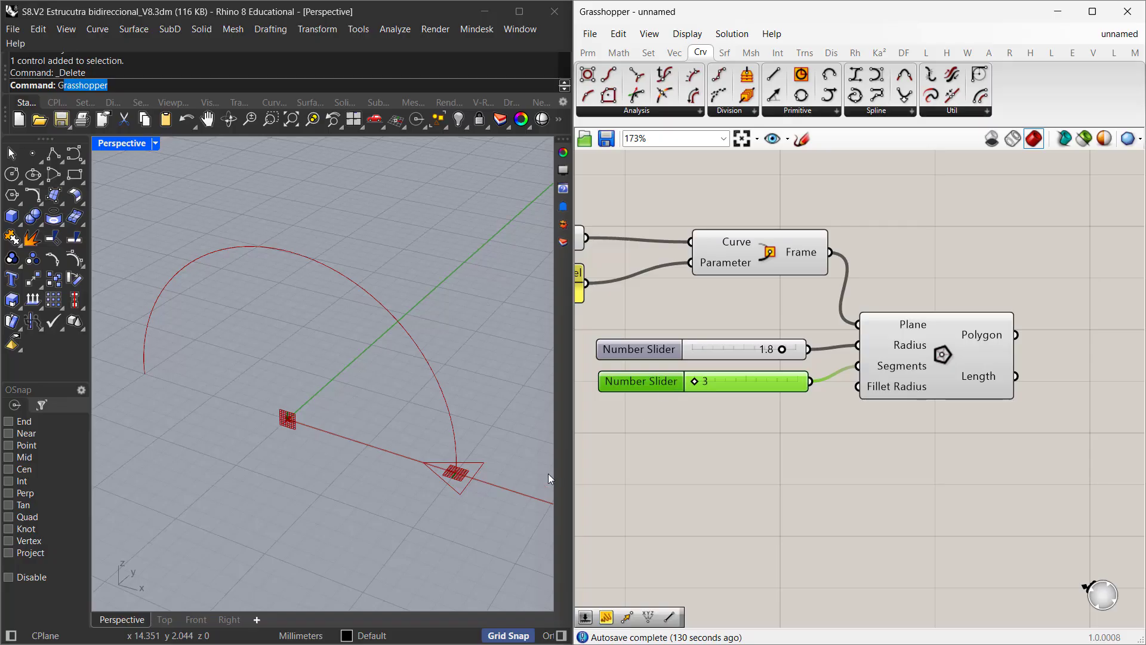
scroll(513, 477, "up", 3)
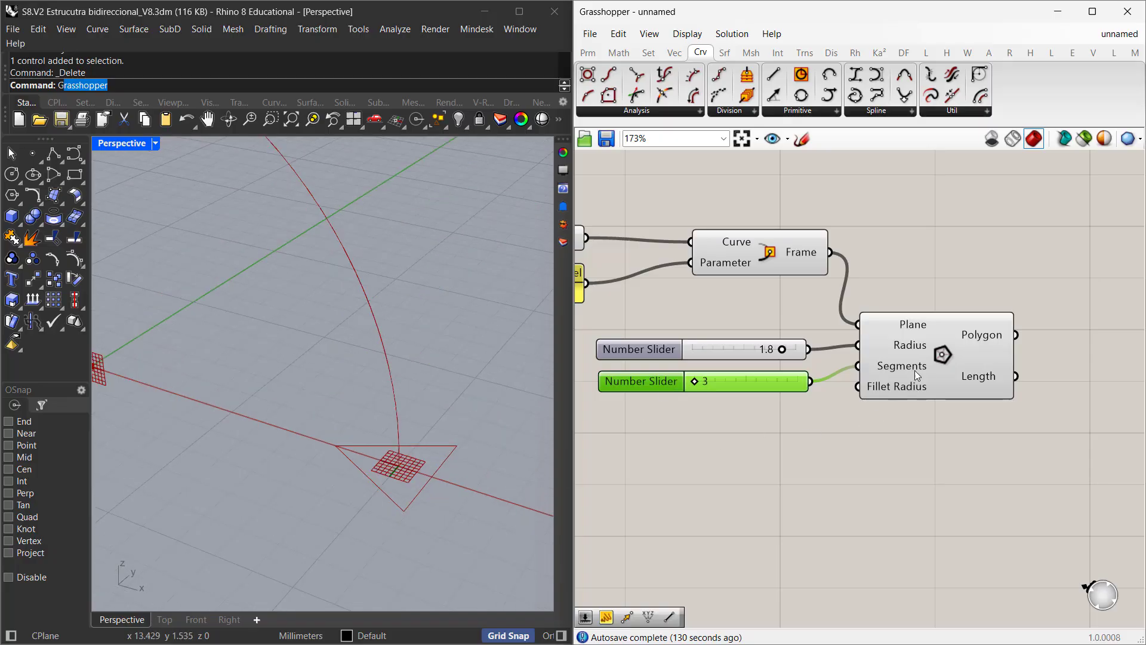
left_click_drag(916, 373, 920, 377)
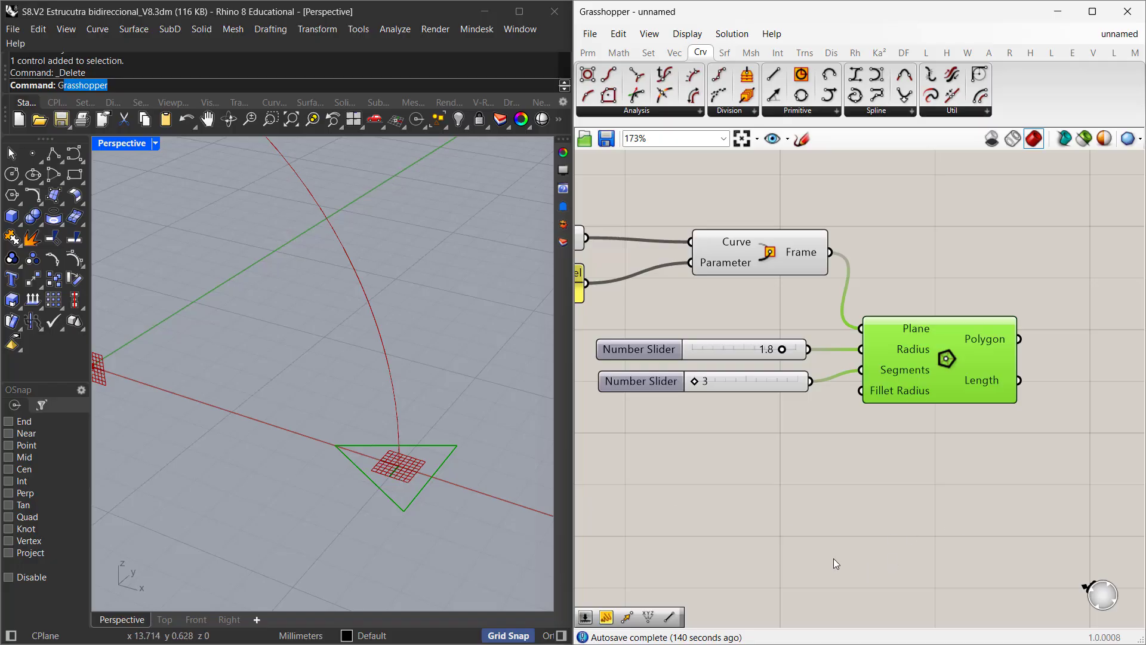
- Add a Division component to the canvas and place it below the Polygon component
right_click_drag(883, 447, 817, 435)
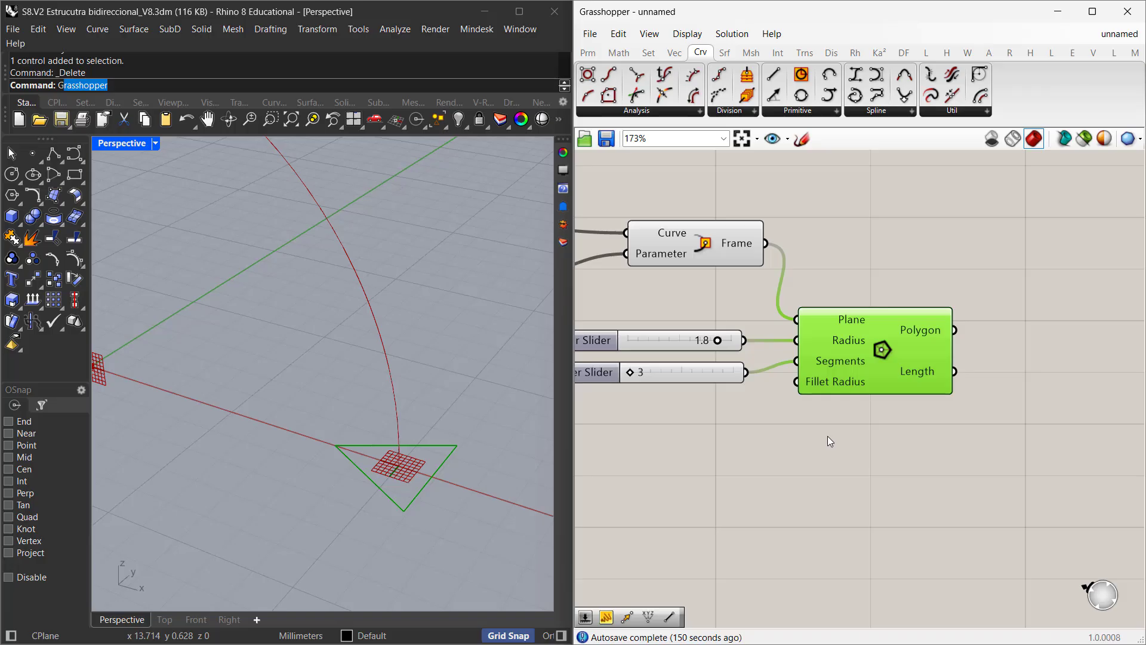
double_click(827, 435)
type("di")
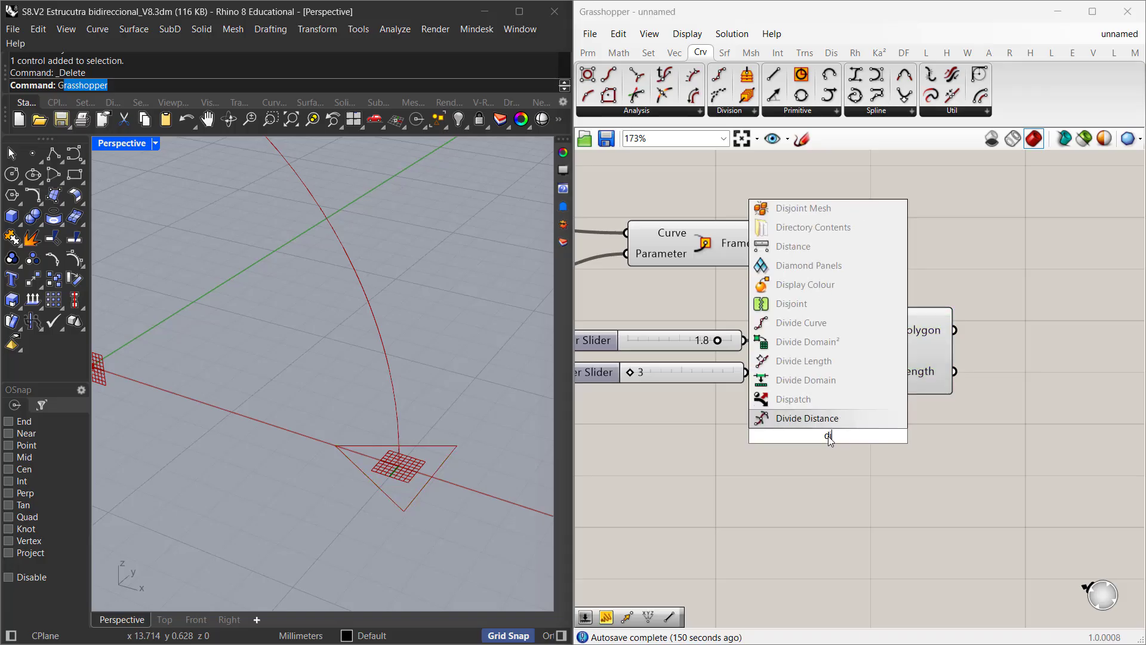
type("vi")
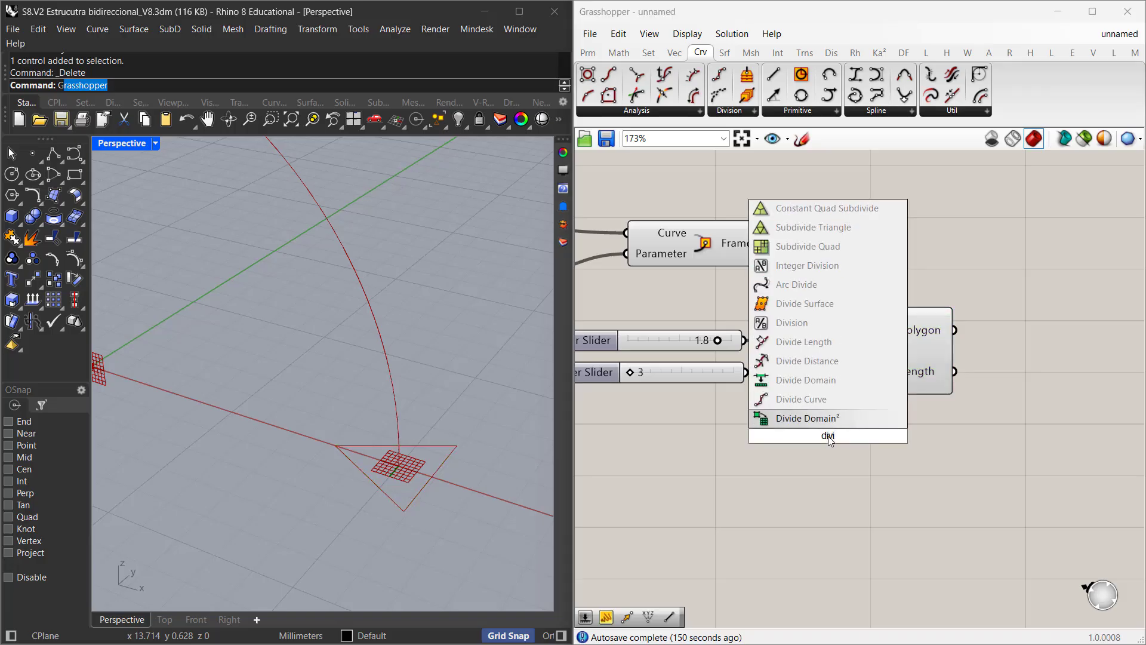
left_click(821, 323)
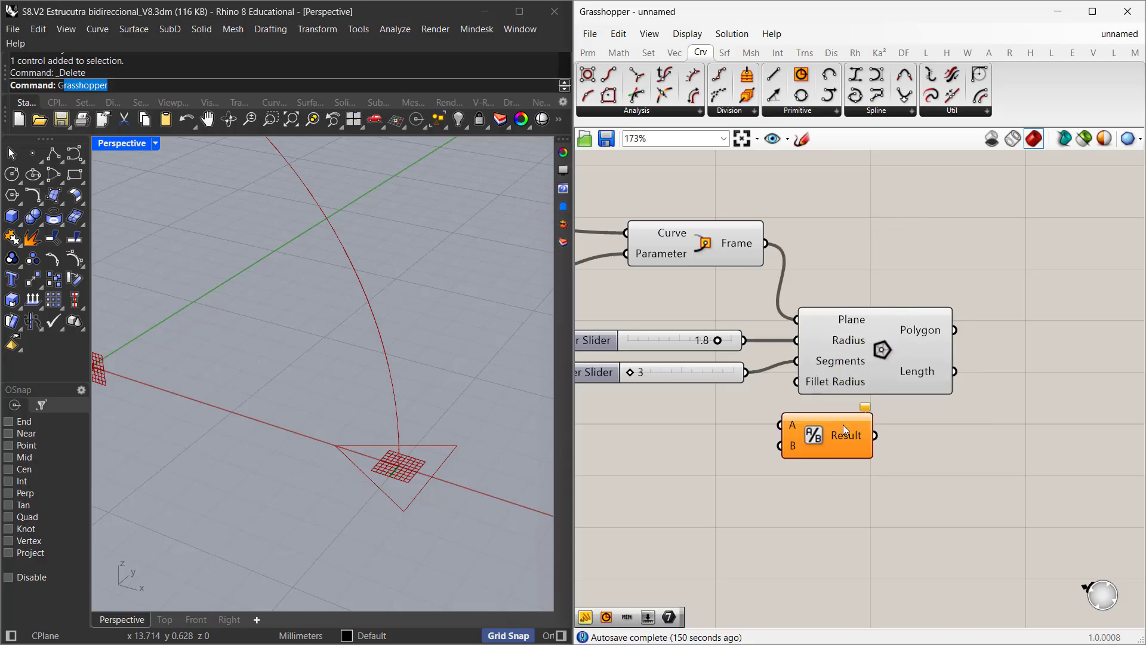
left_click_drag(842, 424, 822, 461)
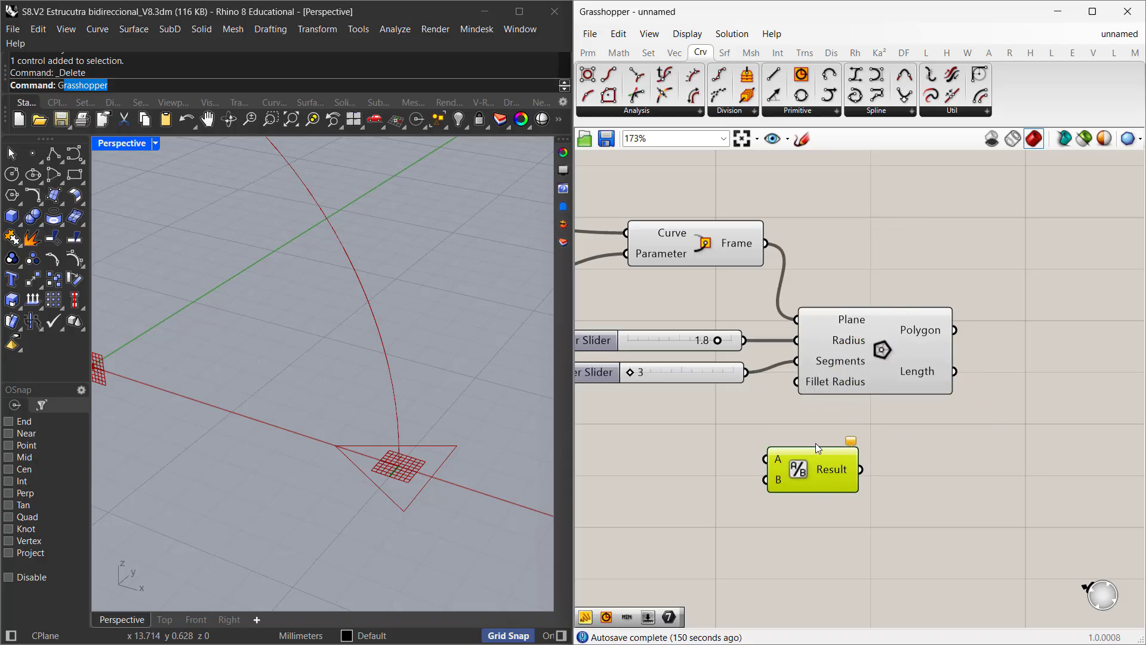
- Add a panel containing 360, connect it to the Division's A input, and connect the segments slider to its B input
double_click(659, 435)
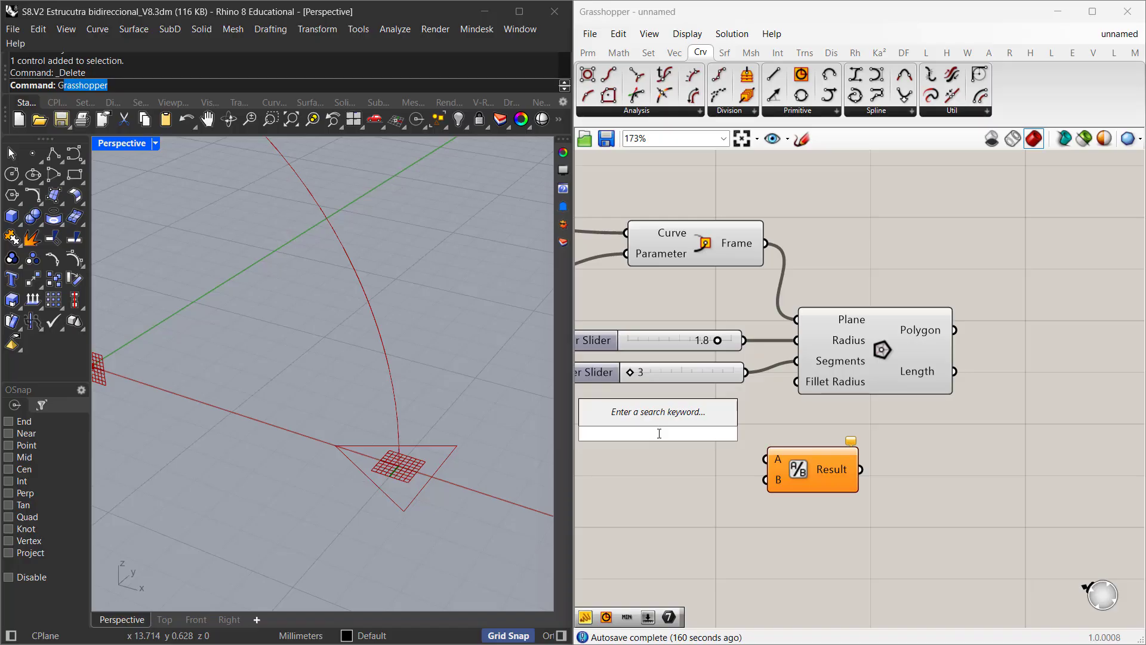
type("300")
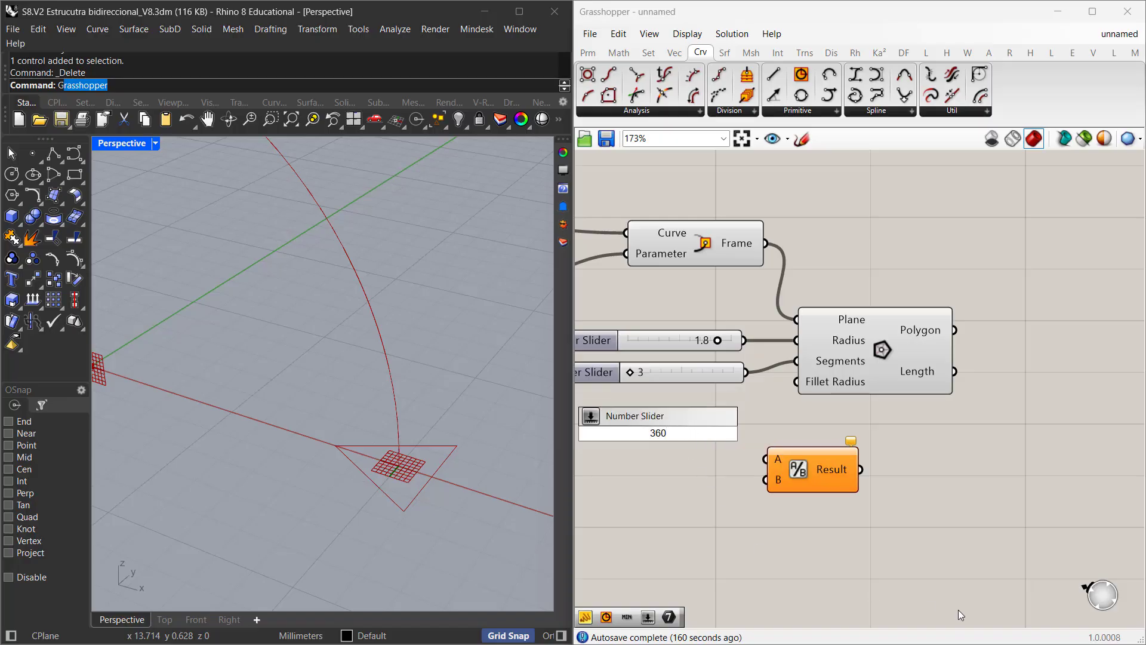
key("Return")
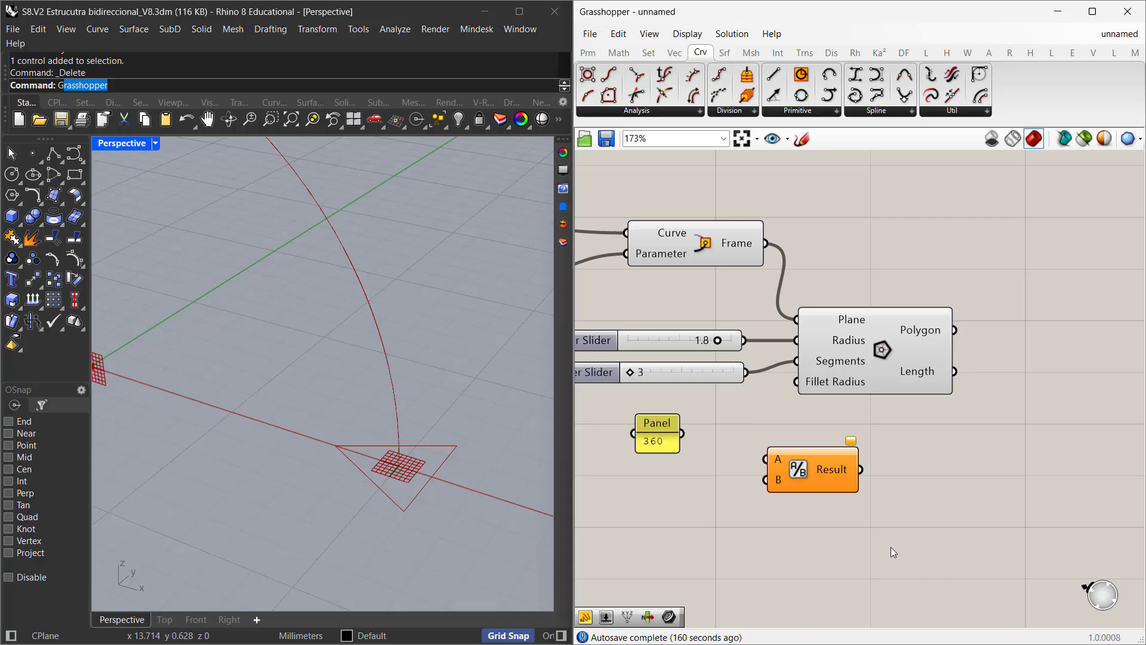
left_click_drag(681, 434, 765, 459)
left_click_drag(746, 371, 809, 460)
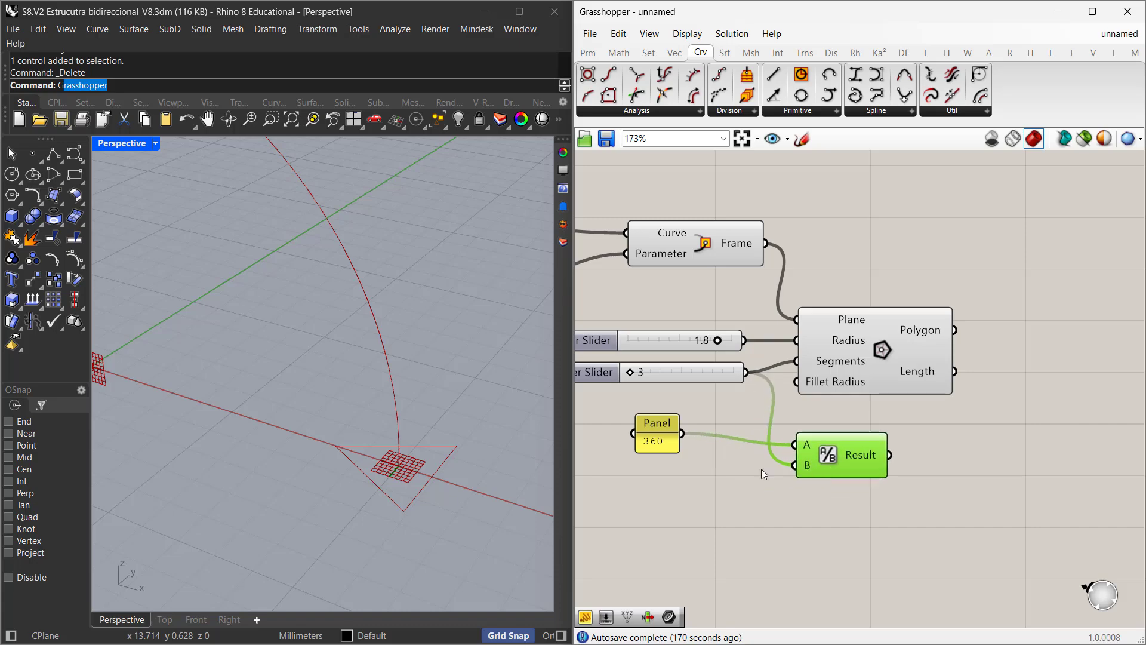
- Add a second Division component beyond the first and connect the first Division's Result to its A input
scroll(450, 455, "up", 4)
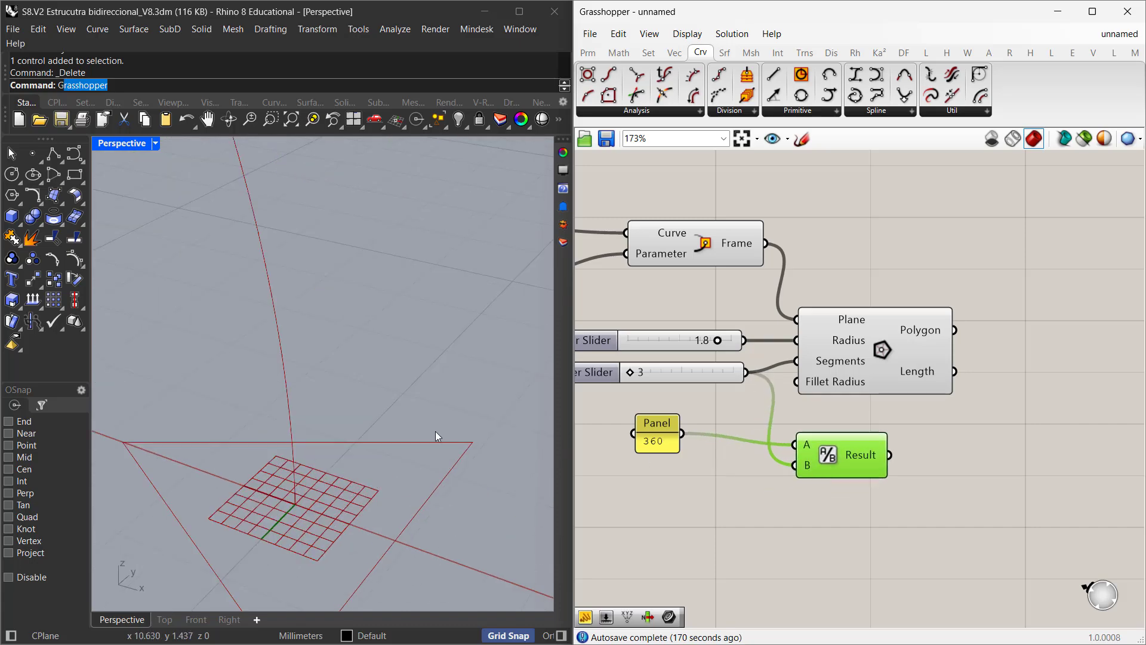
scroll(427, 416, "down", 3)
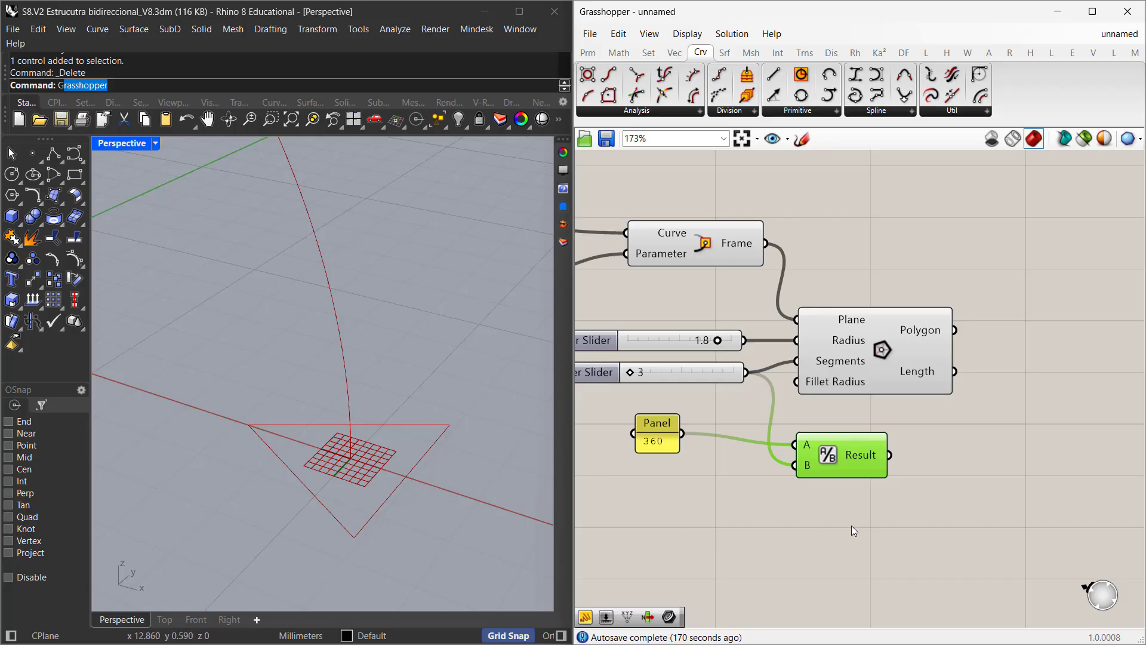
double_click(937, 507)
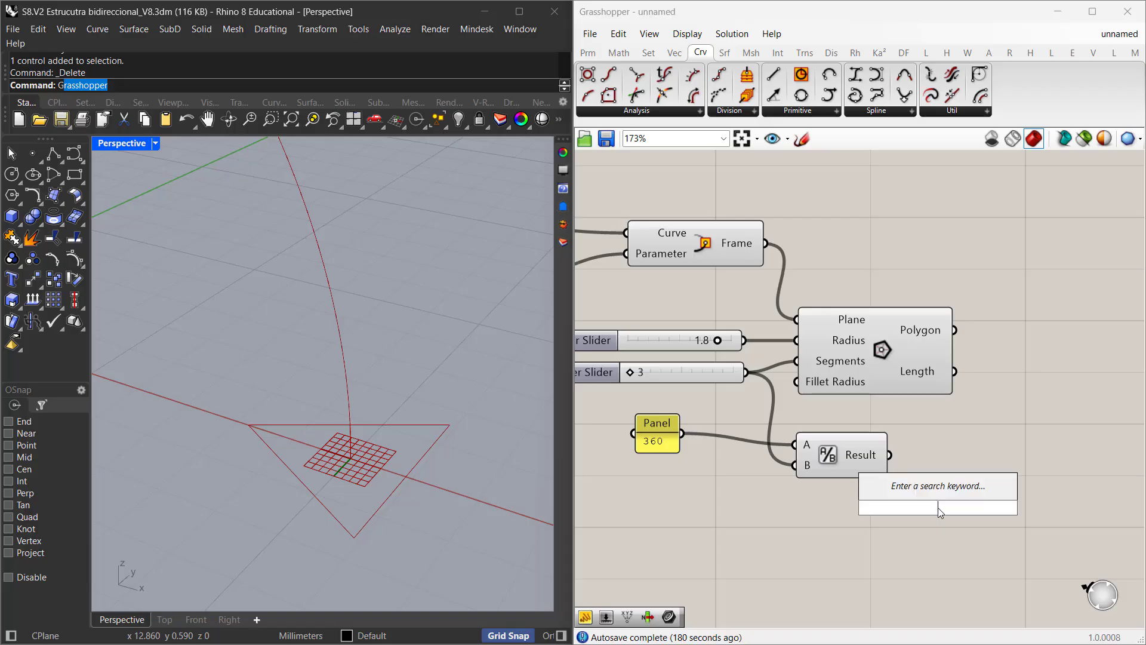
type("divis")
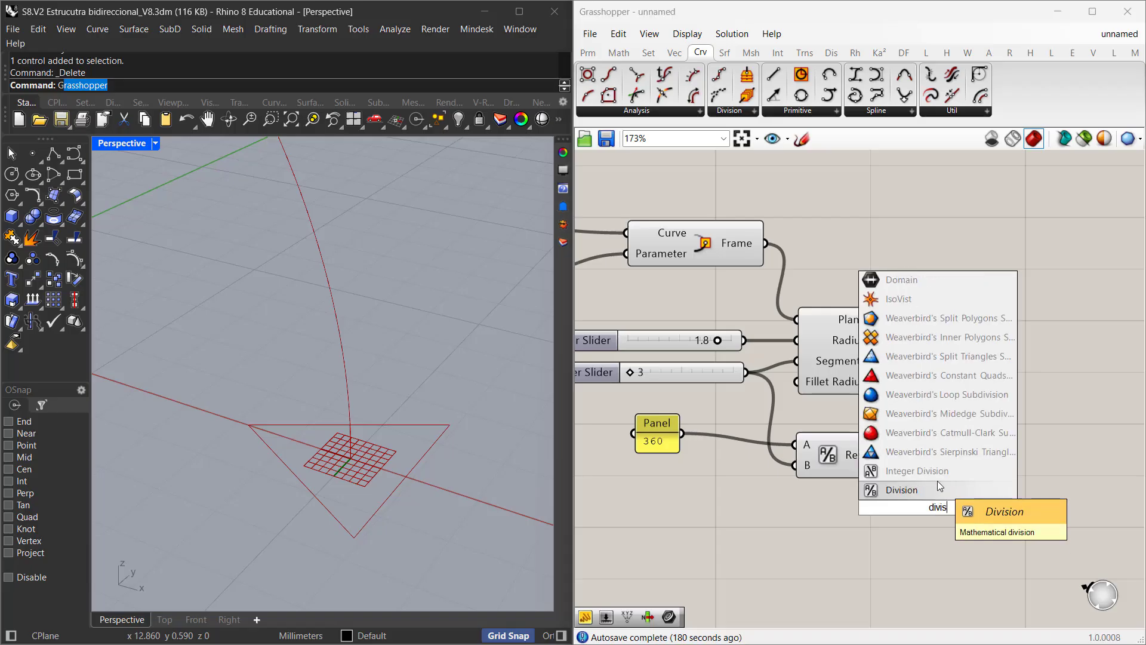
left_click(939, 490)
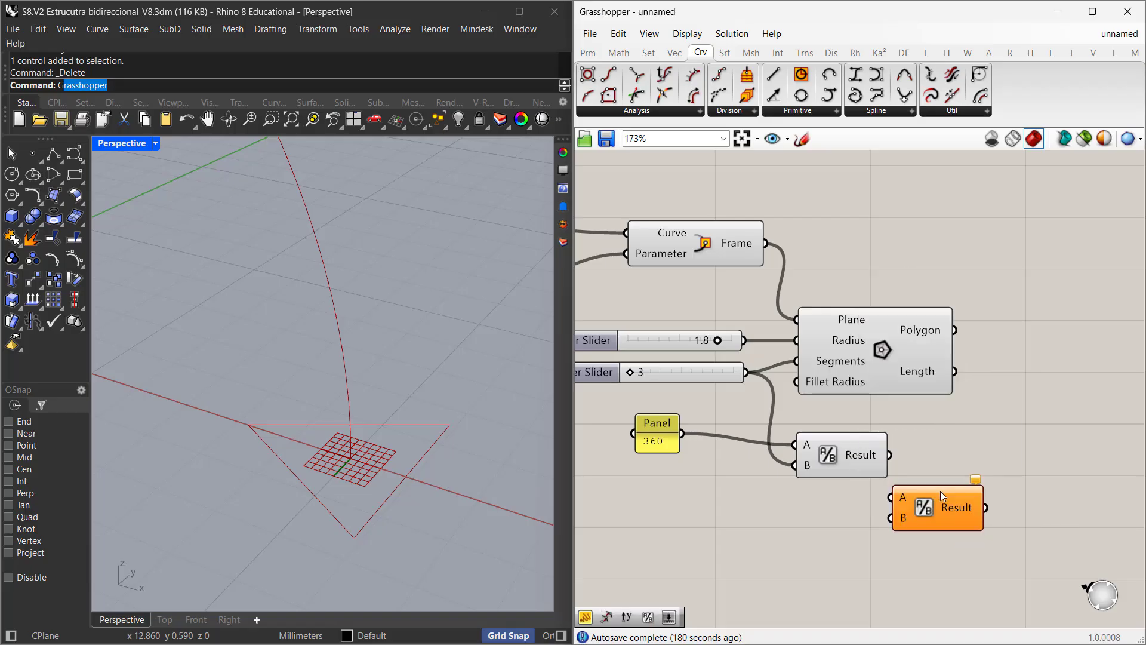
left_click_drag(889, 456, 925, 519)
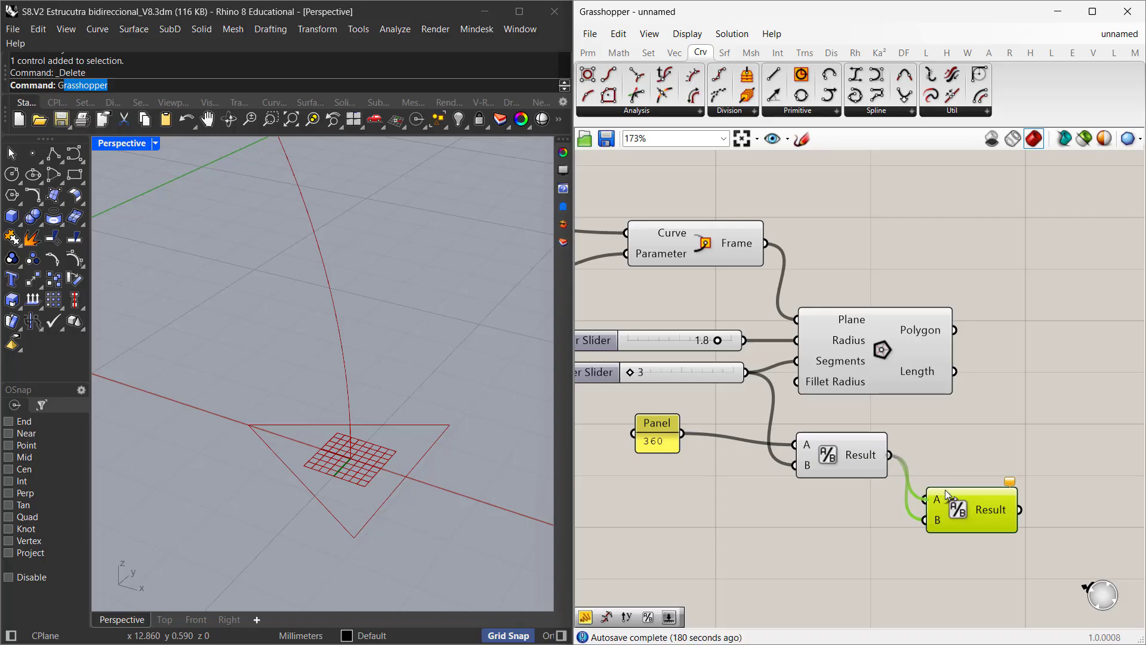
- Add a panel containing 2 and connect it to the second Division's B input
double_click(843, 523)
type("///2")
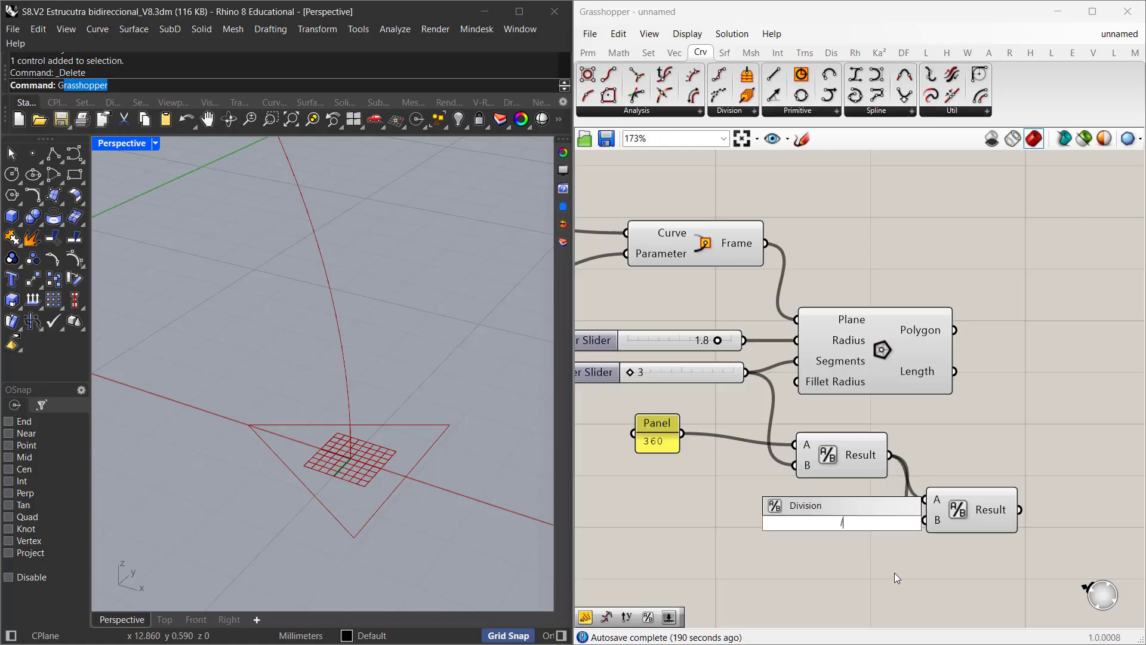
key("Return")
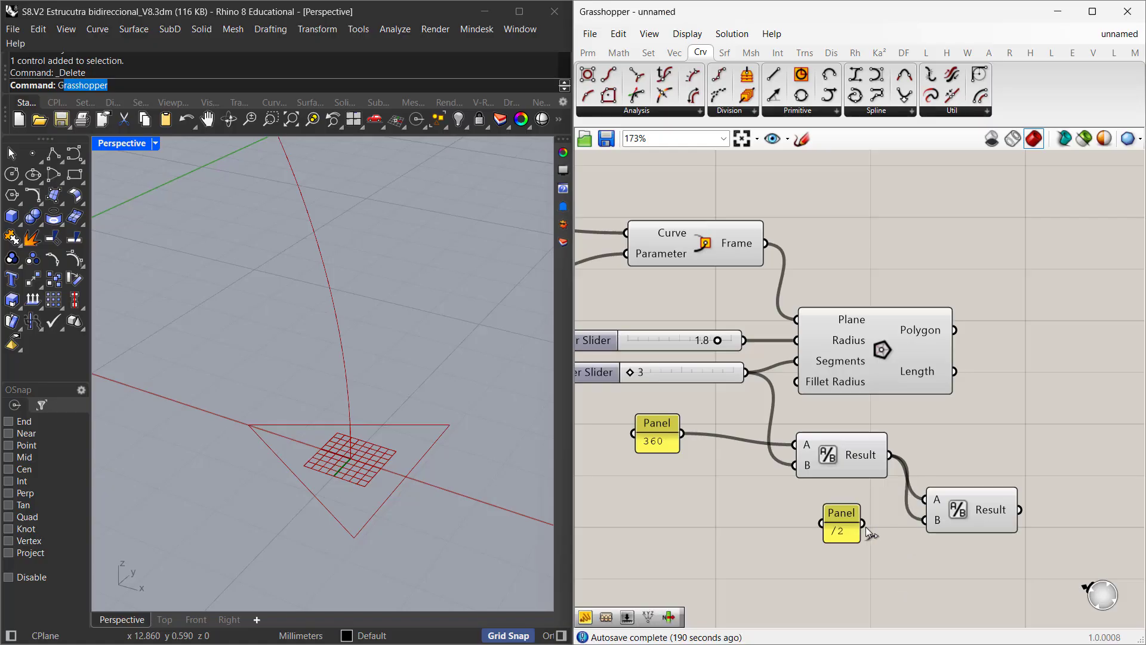
left_click_drag(863, 523, 925, 520)
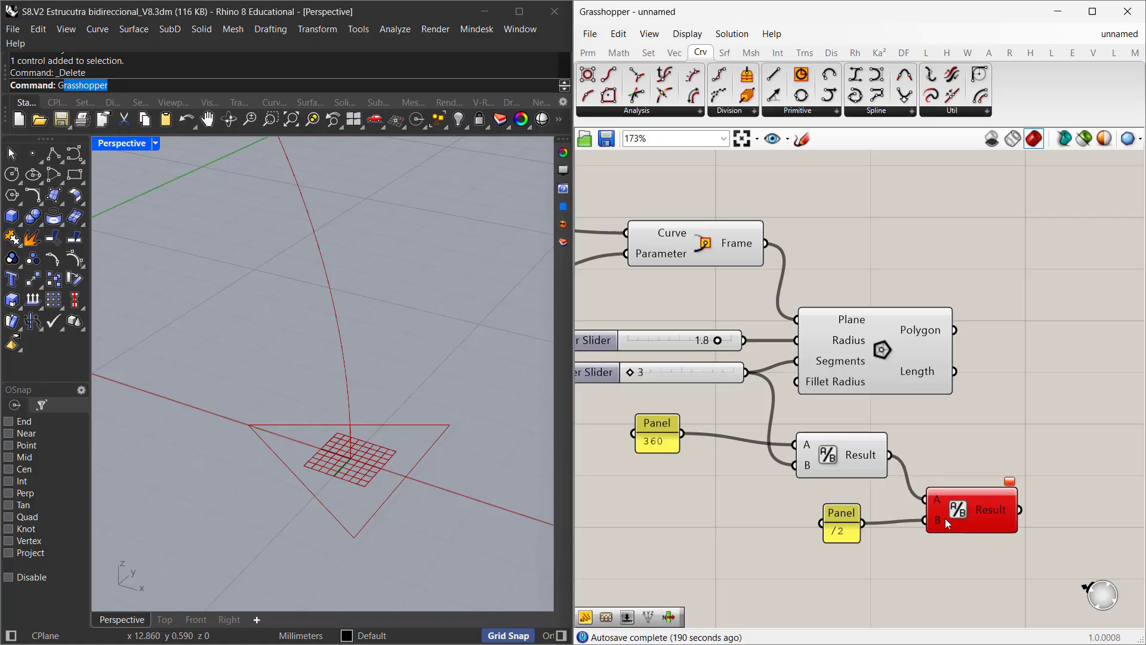
double_click(840, 531)
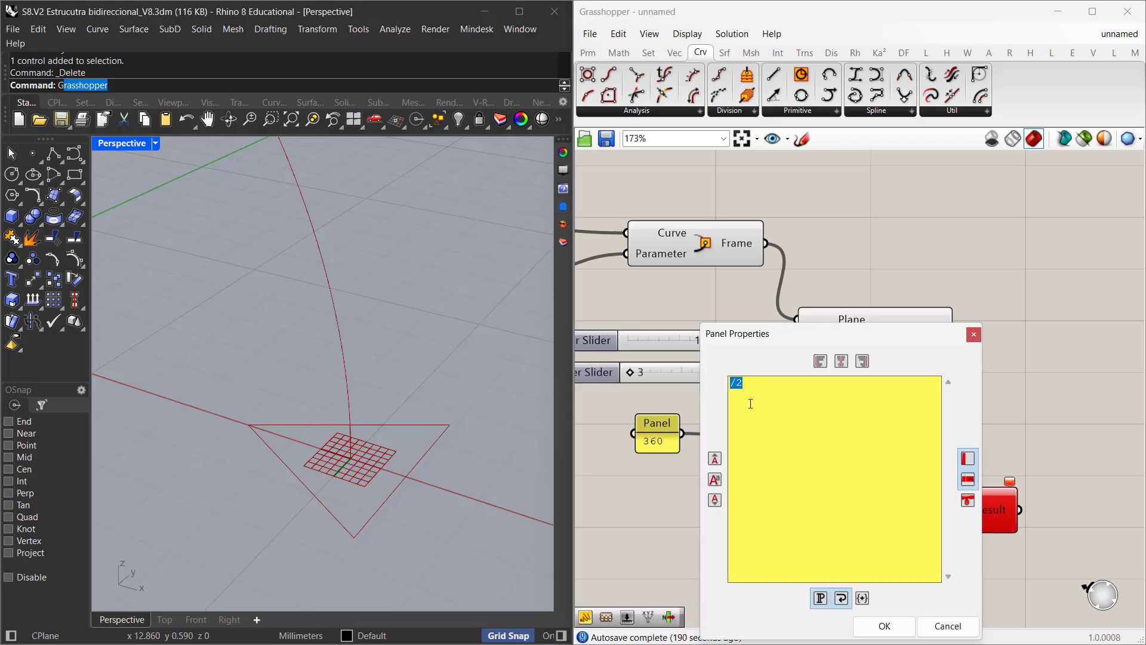
type("2")
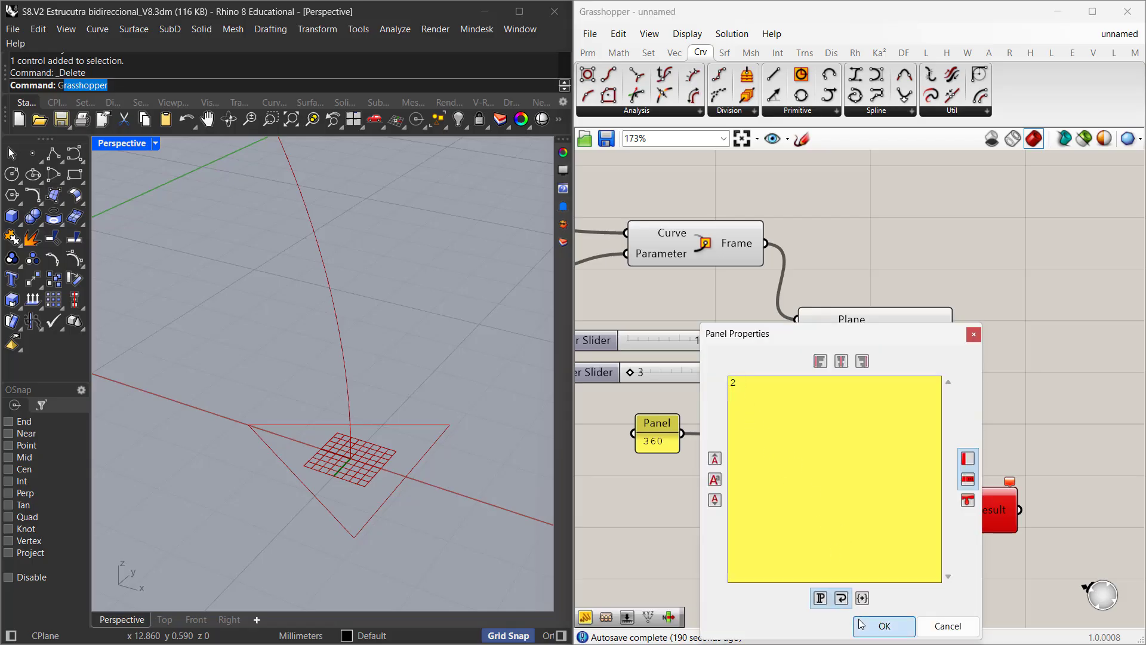
left_click(860, 624)
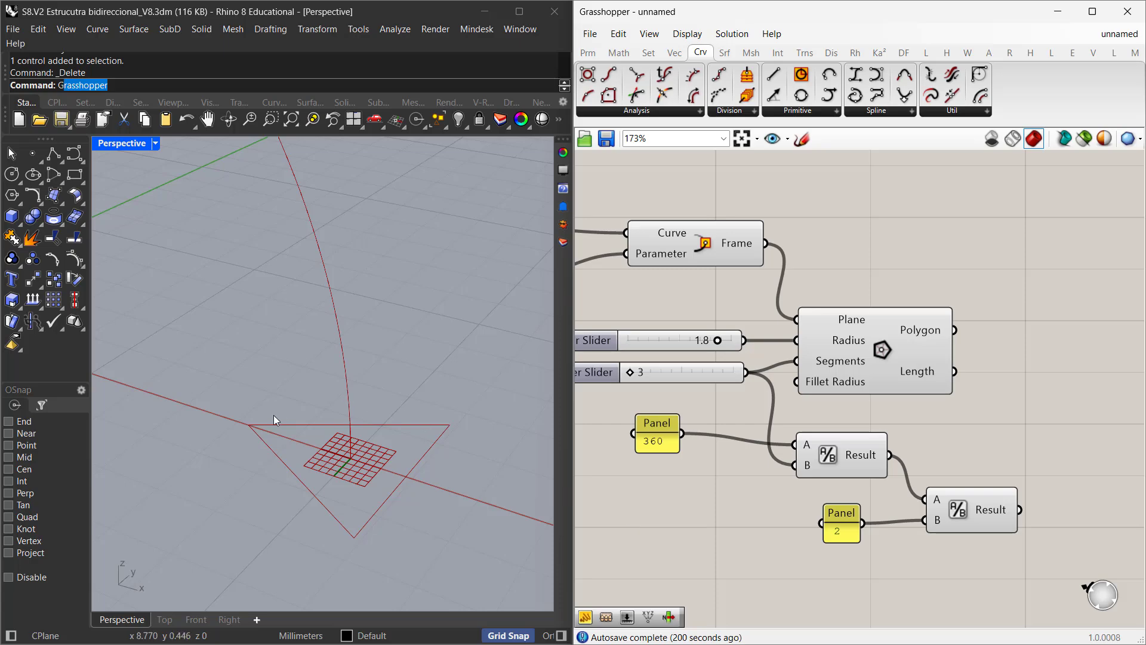
- Add a Multiplication component to the canvas beyond the second Division component
scroll(279, 449, "up", 3)
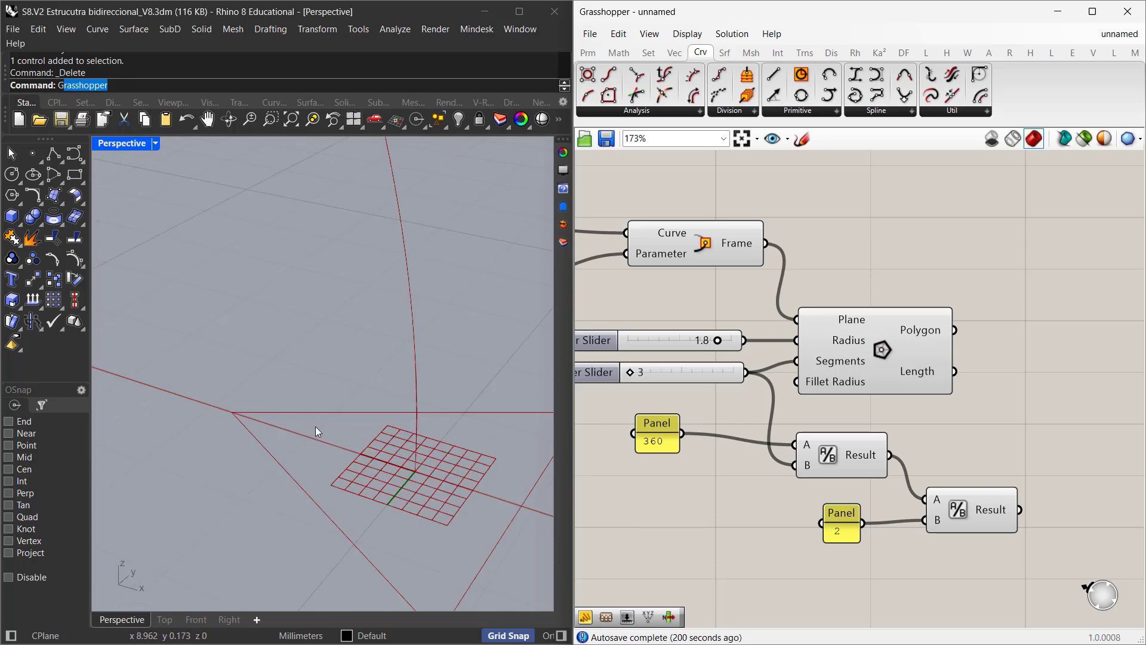
right_click_drag(915, 550, 808, 503)
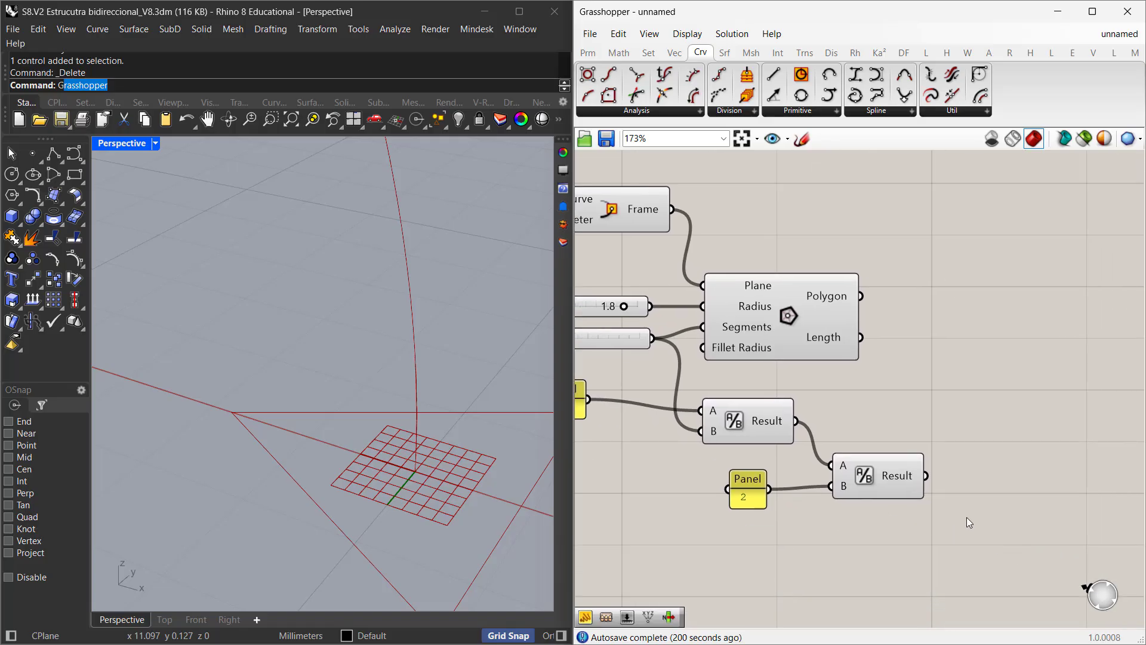
double_click(1062, 507)
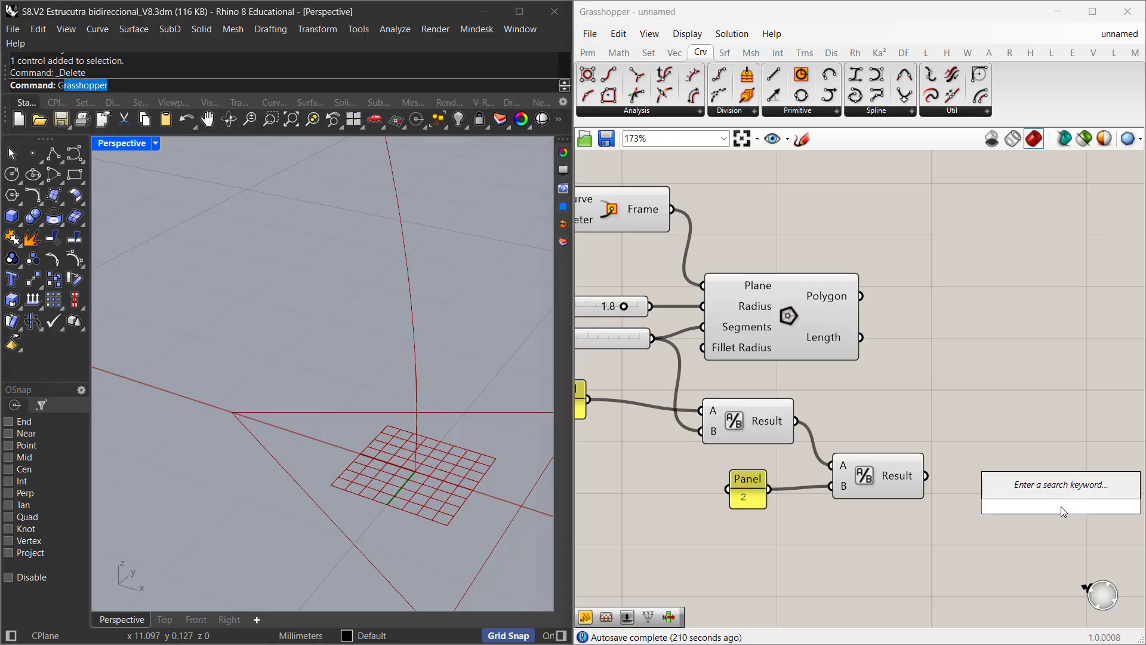
type("multipli")
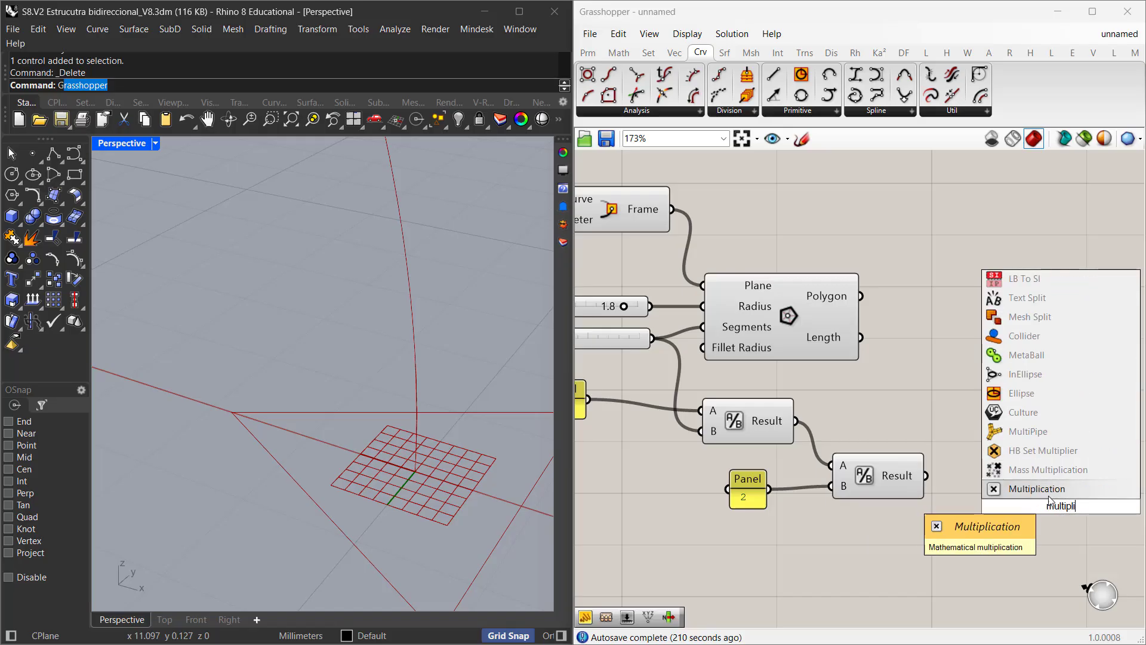
key("Return")
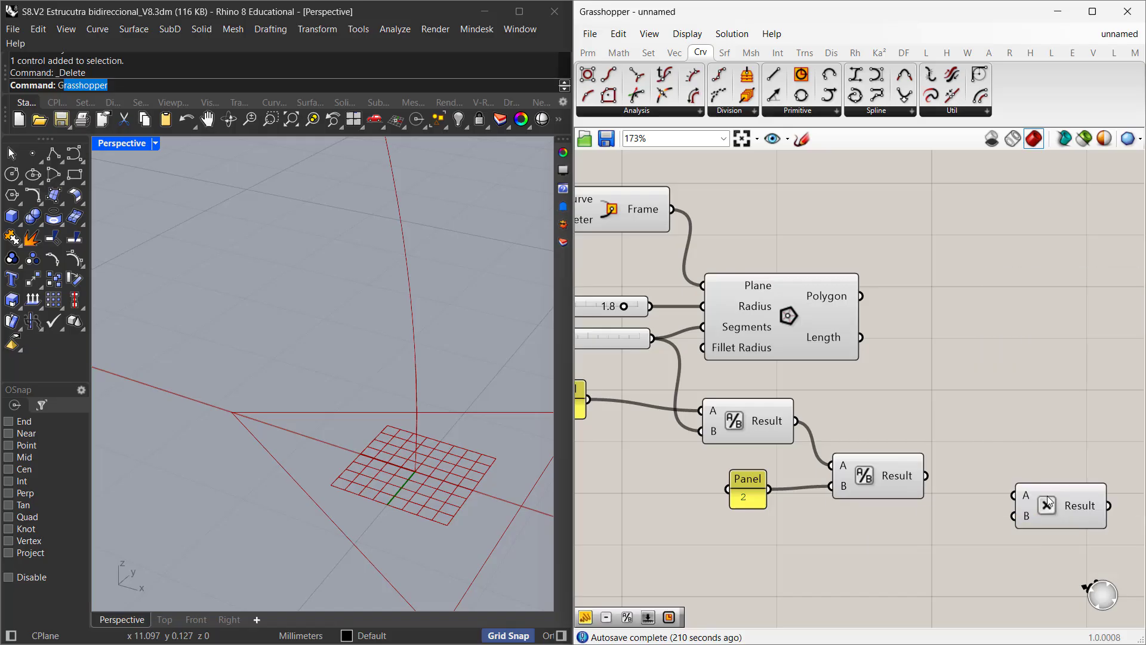
- Add a number slider ranging from -1 to 1, connect it to the Multiplication's B input, and connect the second Division's Result to A
double_click(883, 548)
type("-1<1")
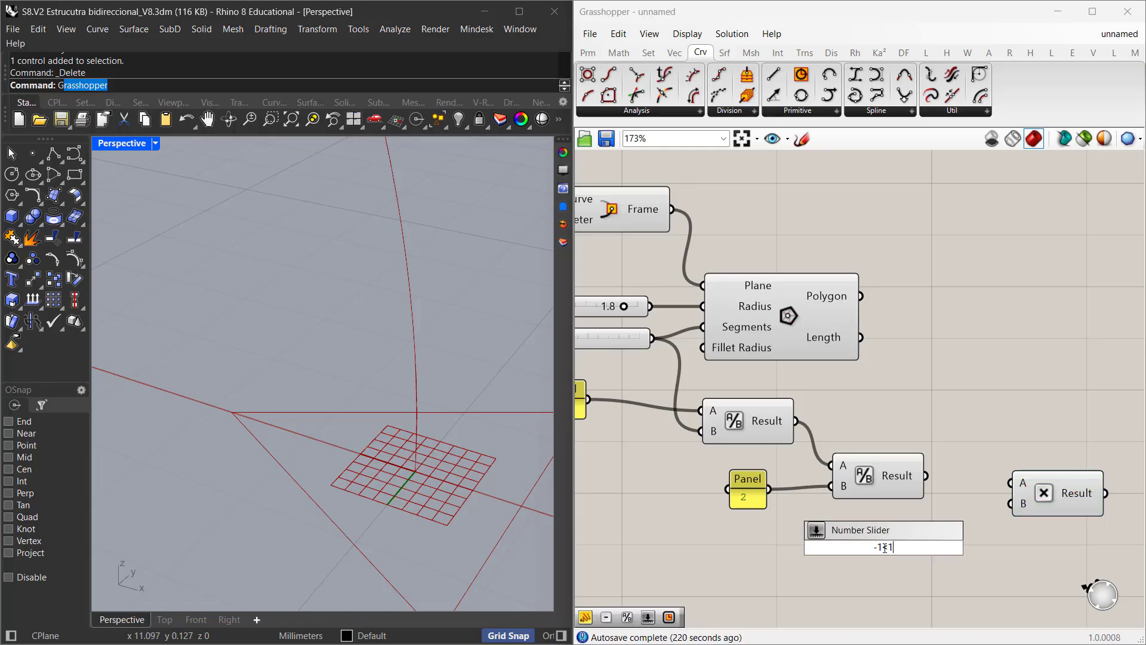
key("Return")
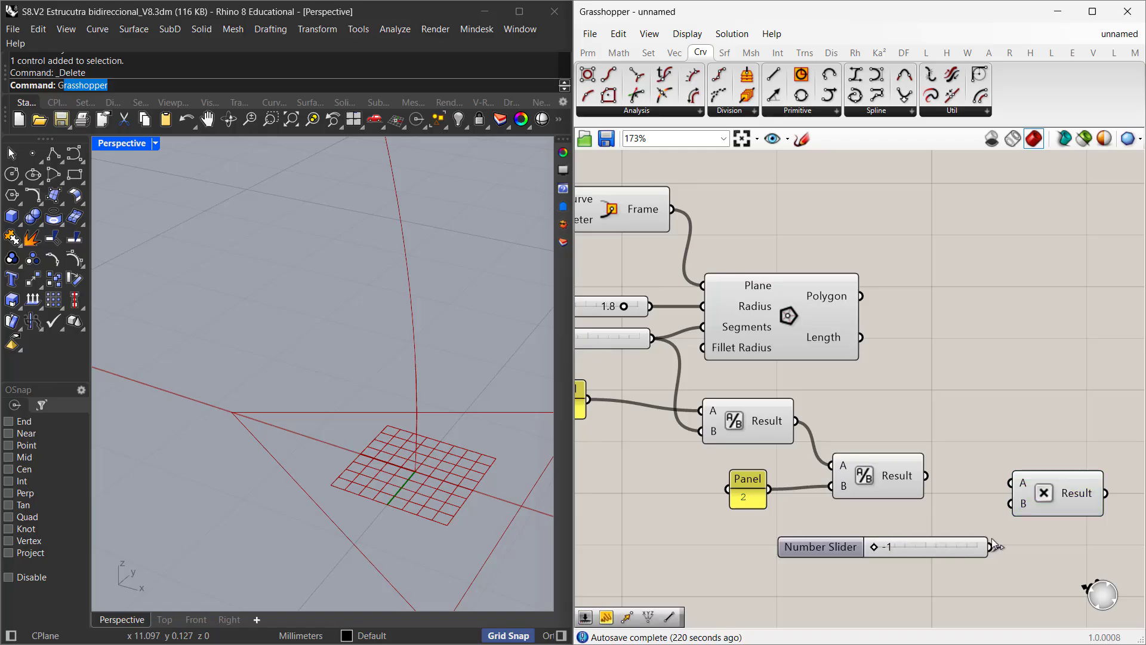
left_click_drag(990, 547, 1010, 503)
left_click_drag(955, 479, 1011, 477)
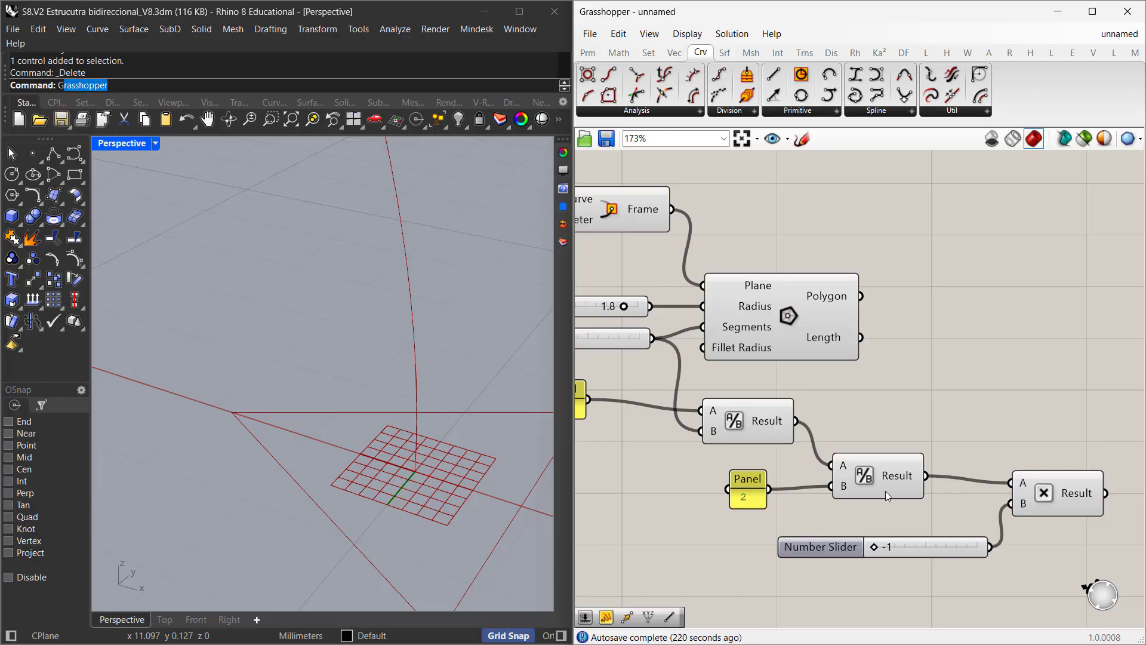
- Add a Rotate component that rotates in a plane, with Polygon as its Geometry and the Multiplication's Result as its Angle
right_click_drag(985, 444, 878, 441)
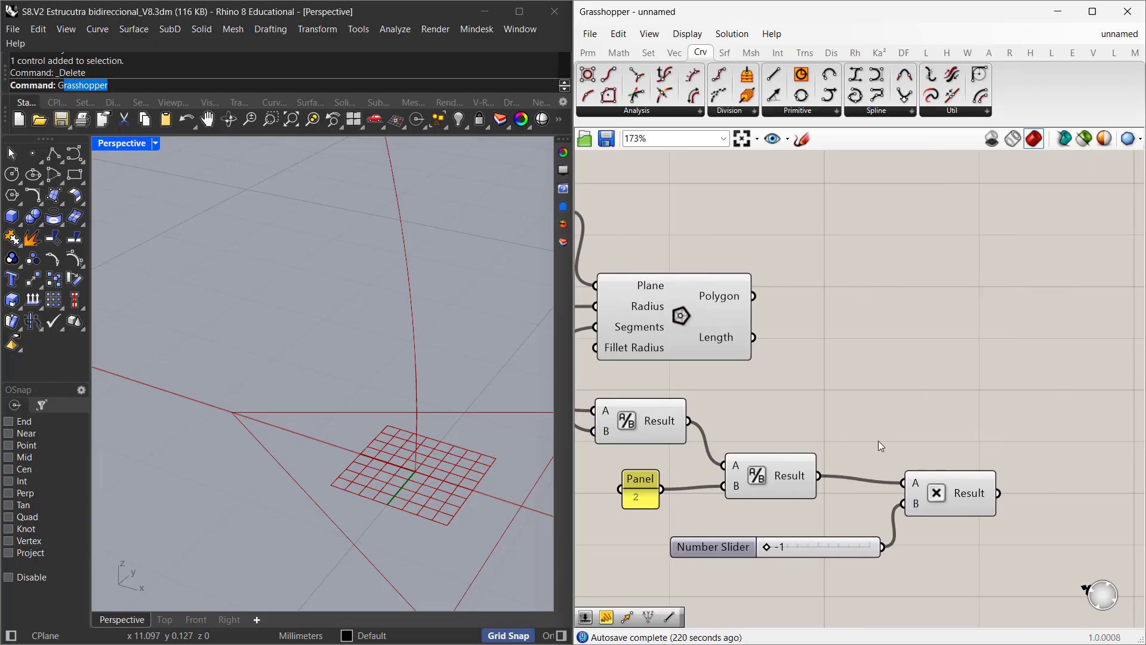
double_click(1003, 363)
type("rotate")
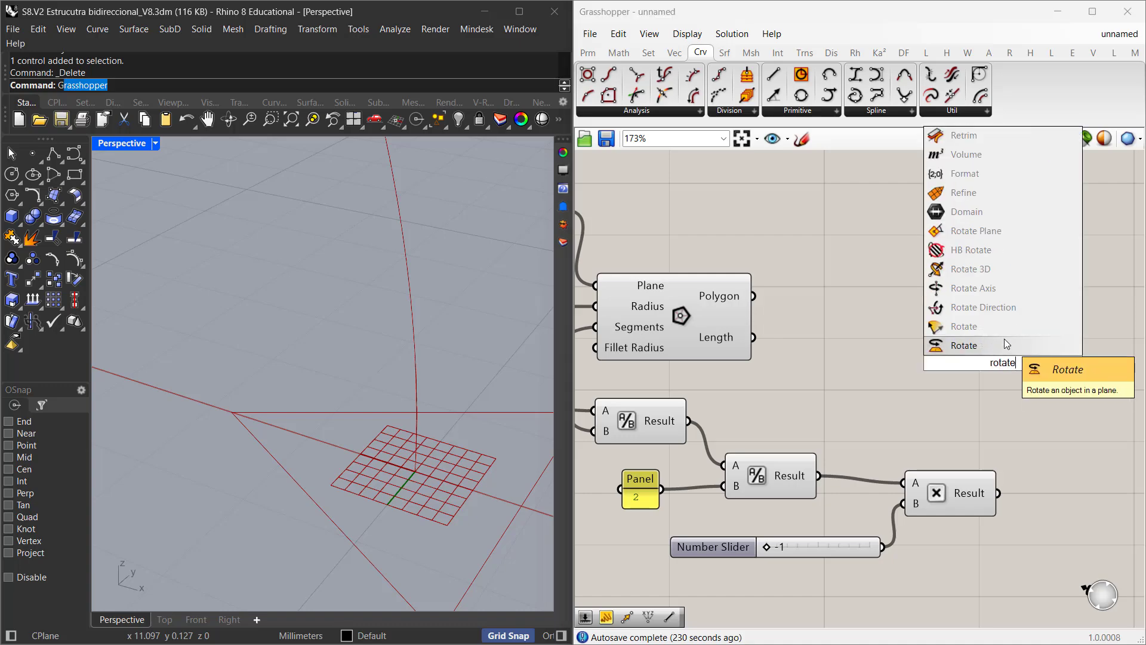
left_click(1004, 345)
mouse_move(1015, 353)
left_mouse_down()
mouse_move(1025, 361)
mouse_move(1024, 345)
left_mouse_up()
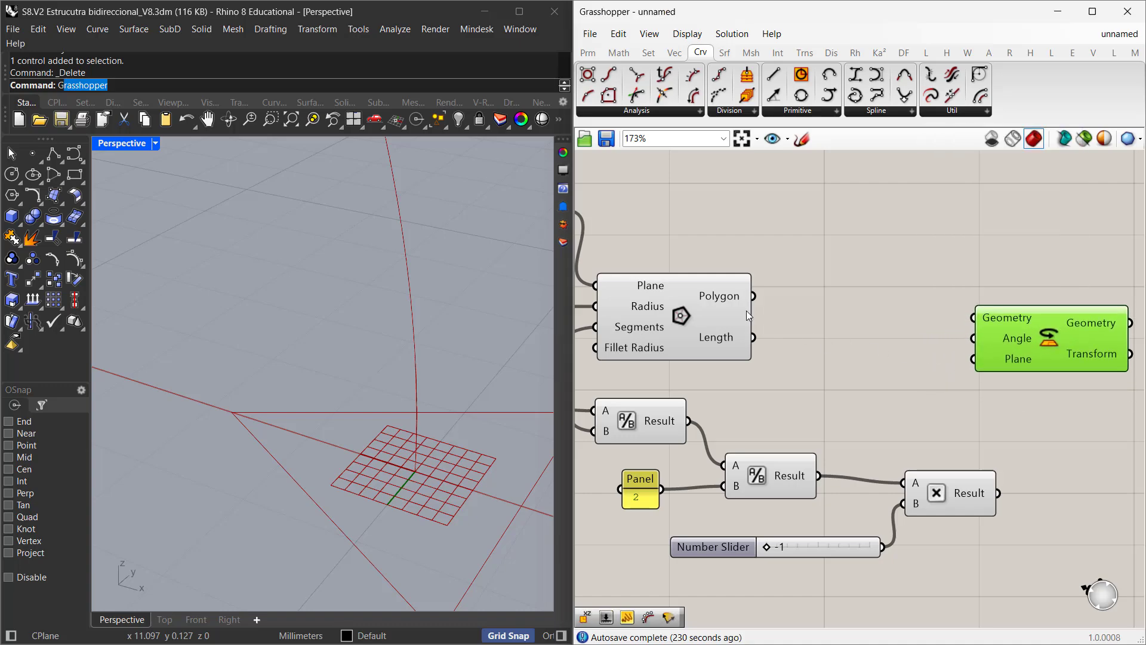
left_click_drag(754, 296, 970, 329)
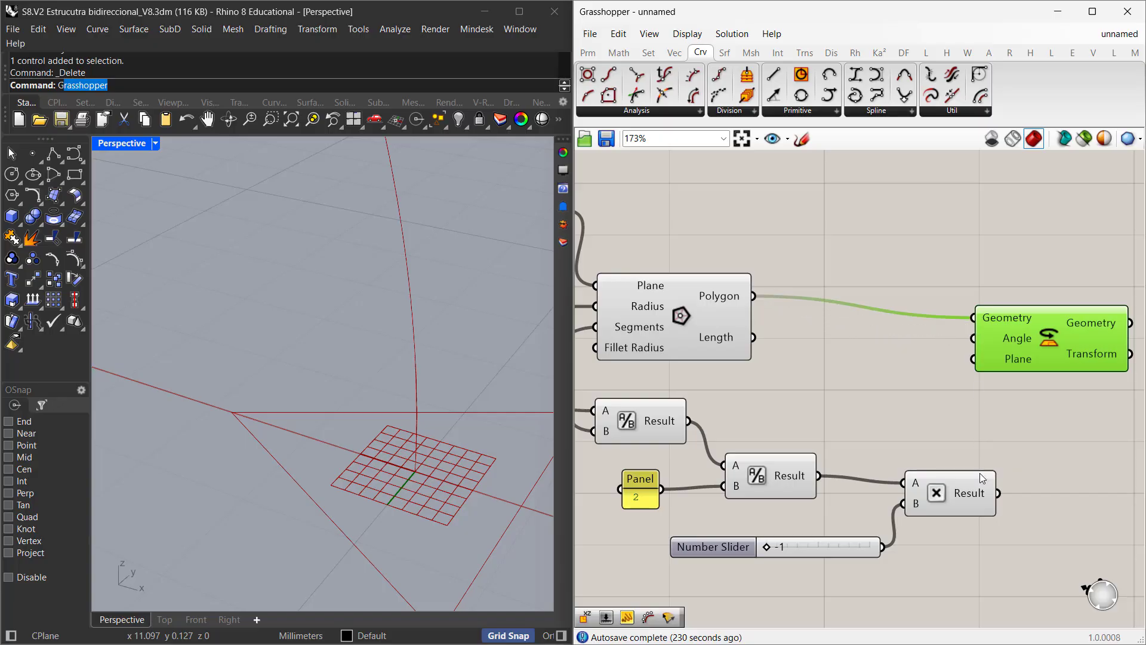
left_click_drag(999, 497, 974, 339)
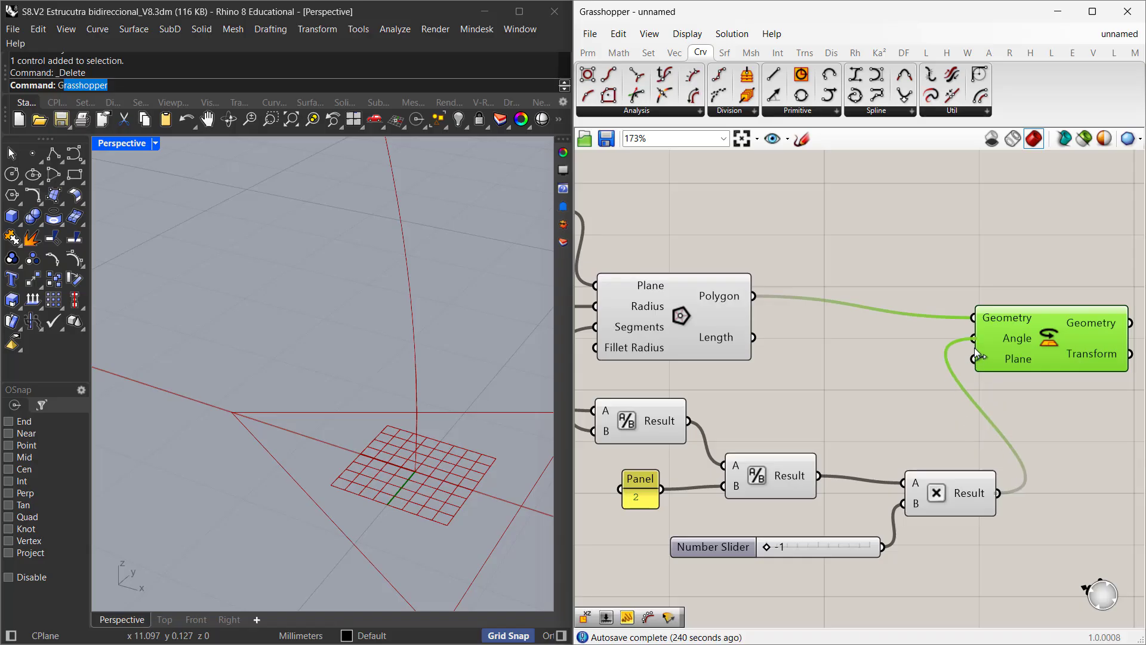
- Set the Rotate component's Angle input to degrees and connect the perpendicular Frame output to its Plane input
right_click(1009, 342)
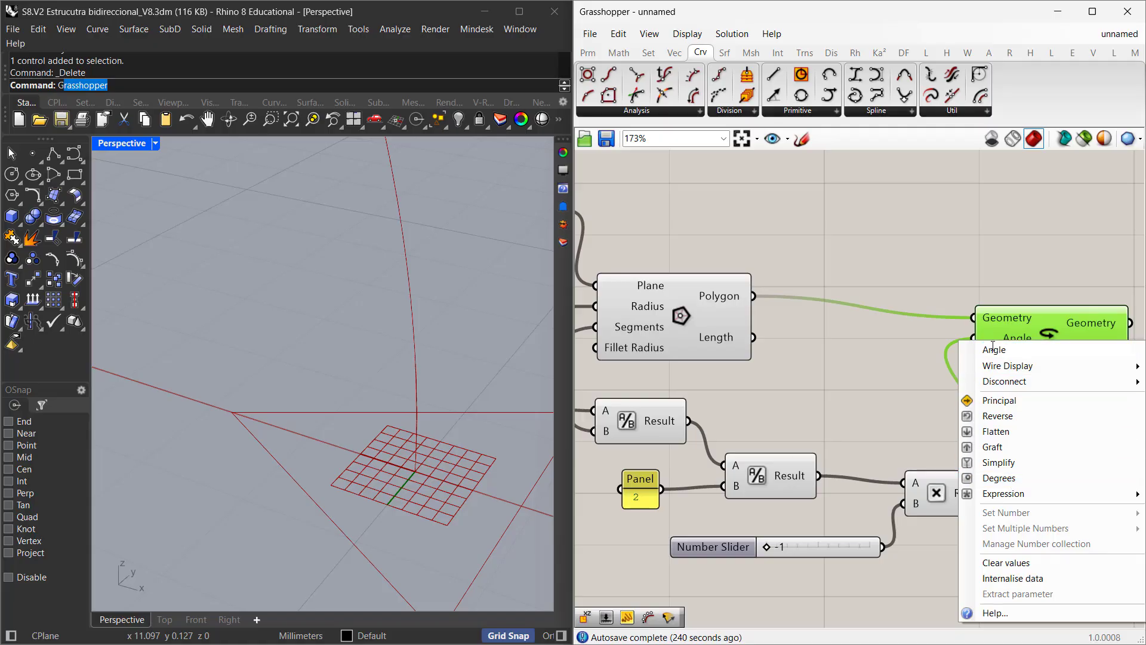
left_click(1000, 478)
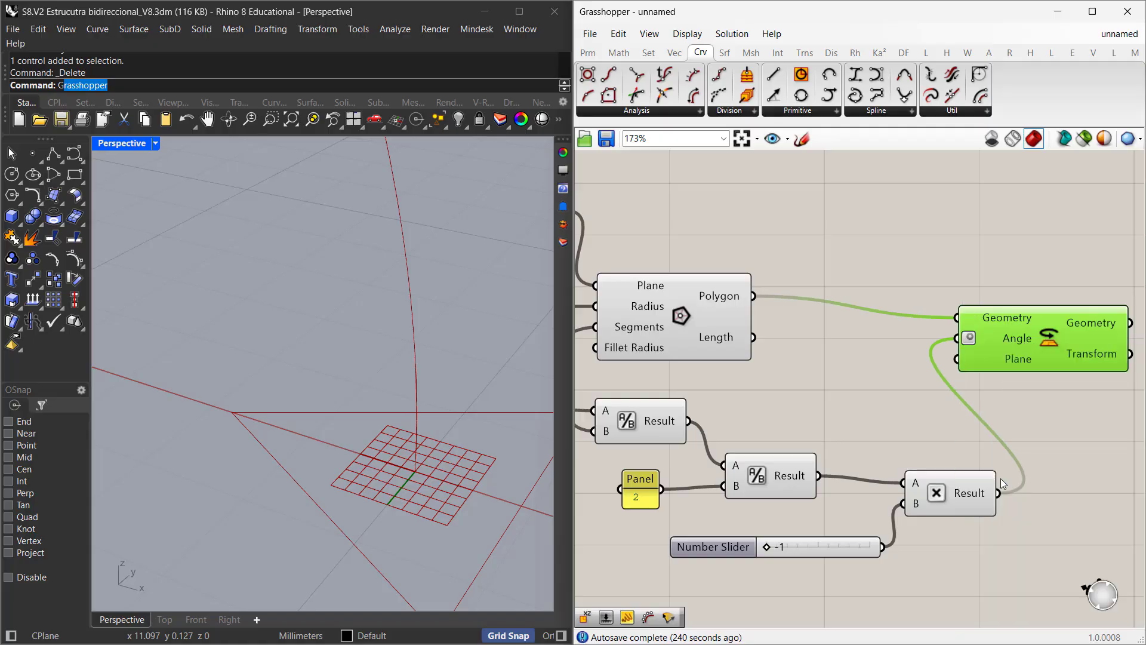
left_click_drag(1003, 345, 1023, 328)
scroll(887, 414, "down", 2)
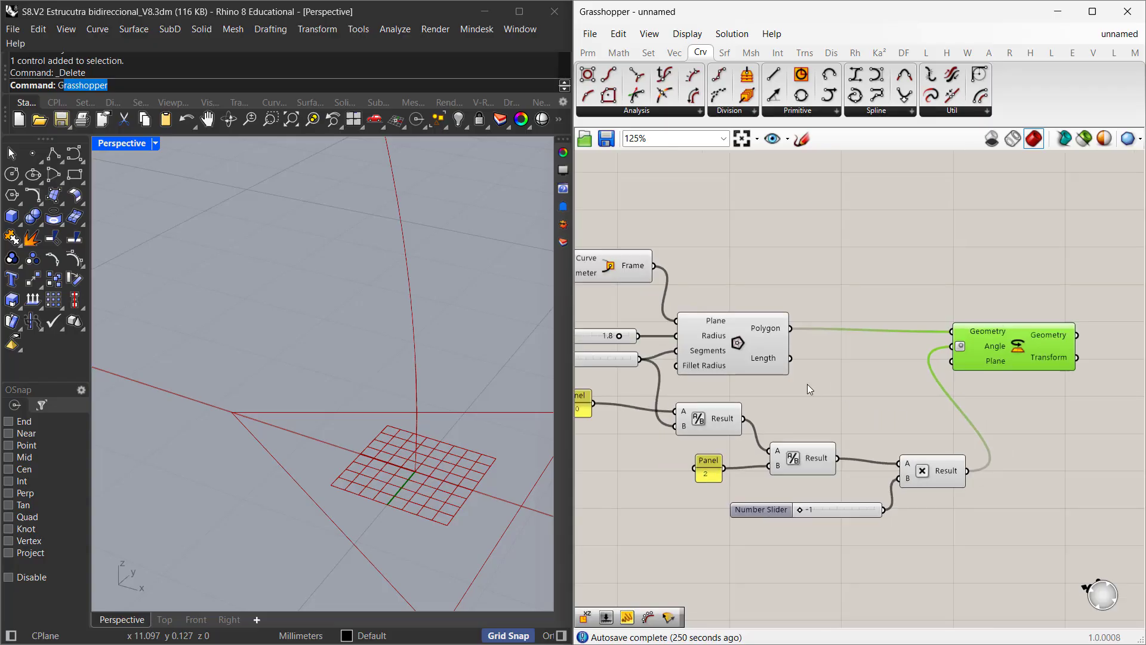
left_click_drag(651, 268, 953, 362)
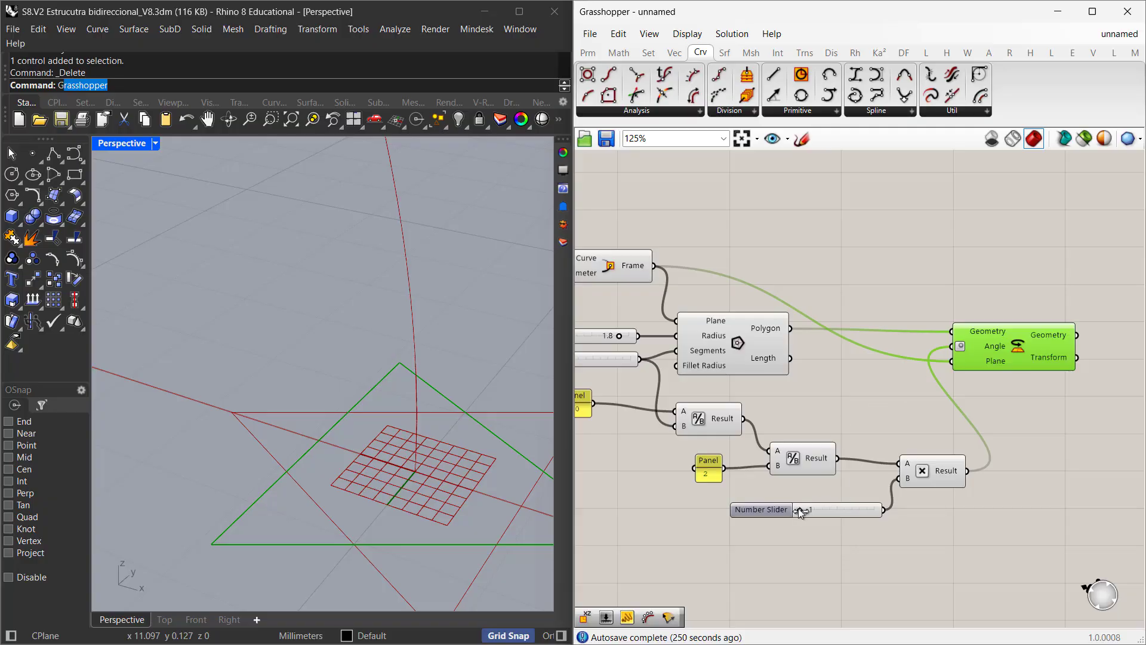
- Turn off the preview of the Polygon component
mouse_move(800, 509)
left_mouse_down()
mouse_move(838, 507)
mouse_move(800, 506)
left_mouse_up()
right_click(737, 343)
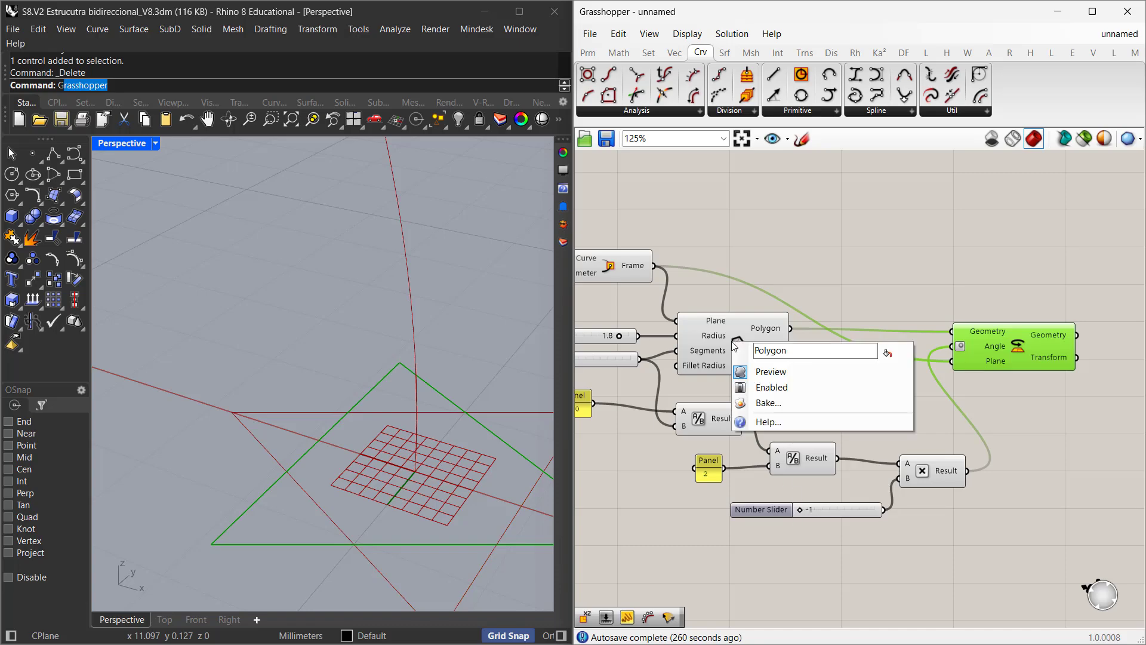
left_click(769, 371)
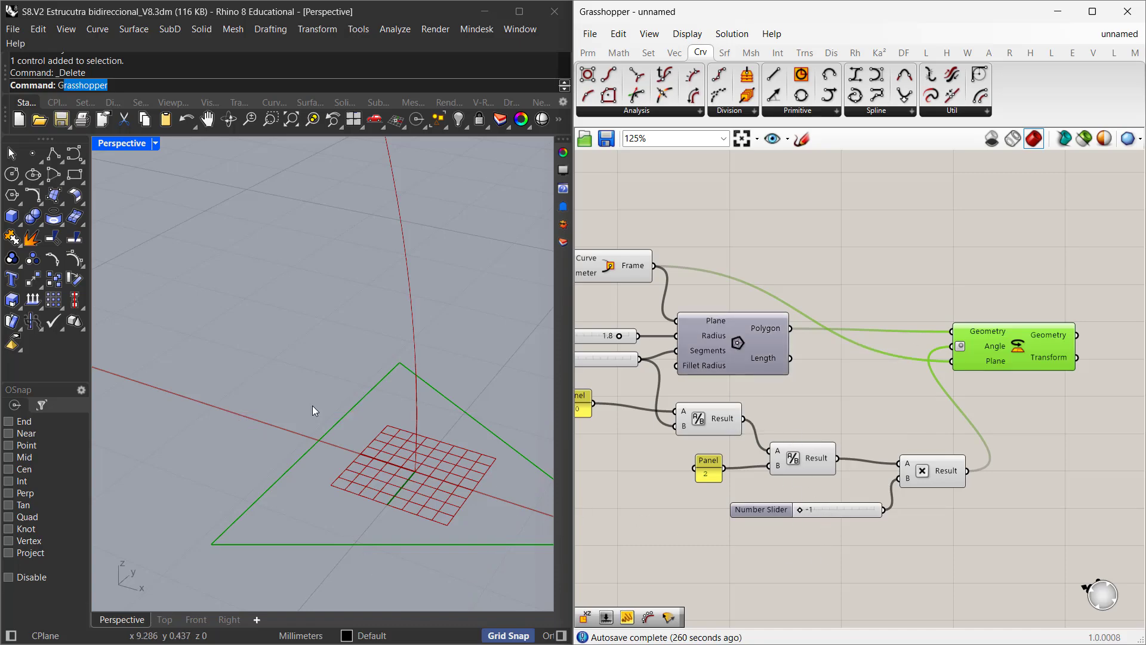
scroll(358, 454, "down", 3)
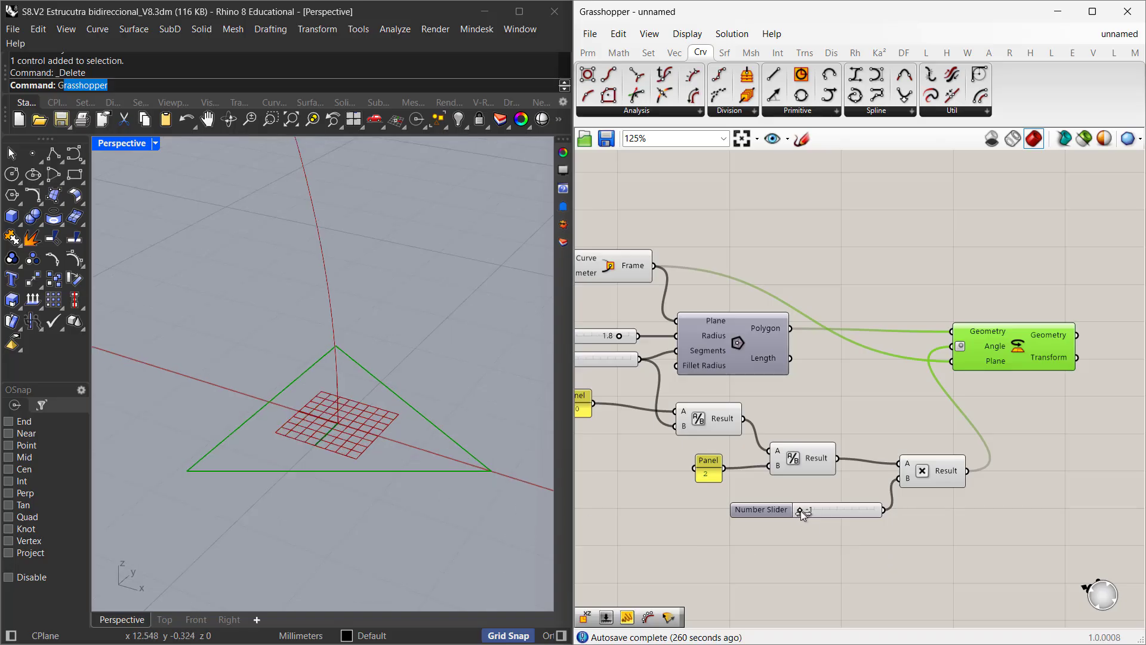
- Set the polygon's segments slider to 5
mouse_move(809, 510)
left_mouse_down()
mouse_move(859, 517)
mouse_move(811, 517)
left_mouse_up()
right_click_drag(680, 461, 791, 442)
scroll(685, 351, "up", 3)
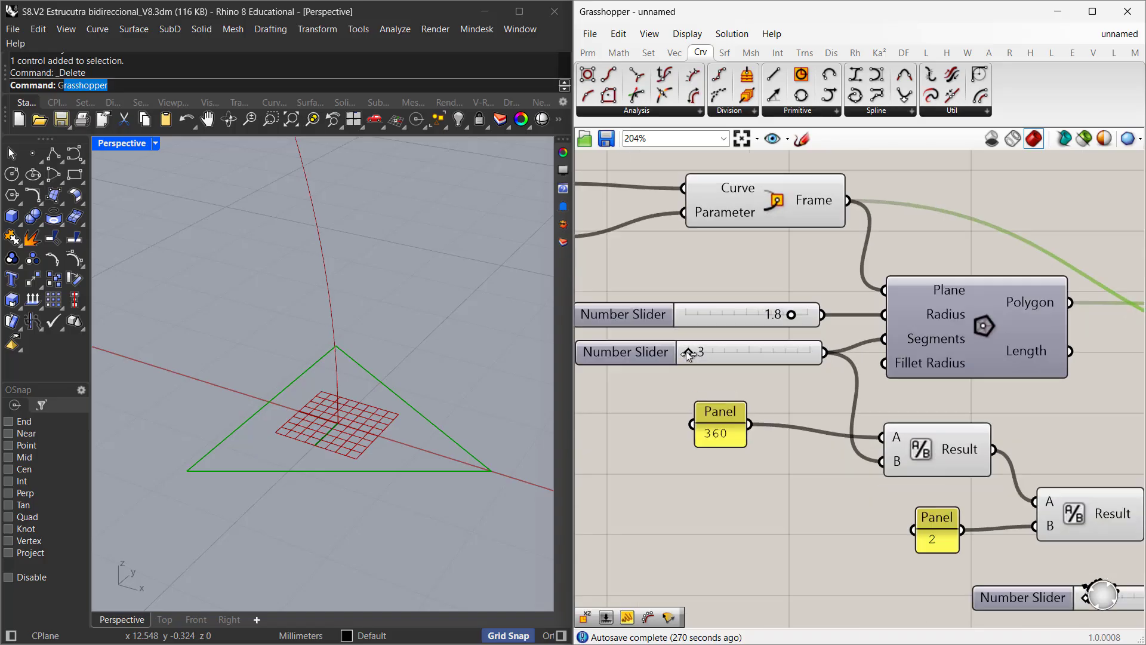
left_click_drag(698, 352, 772, 353)
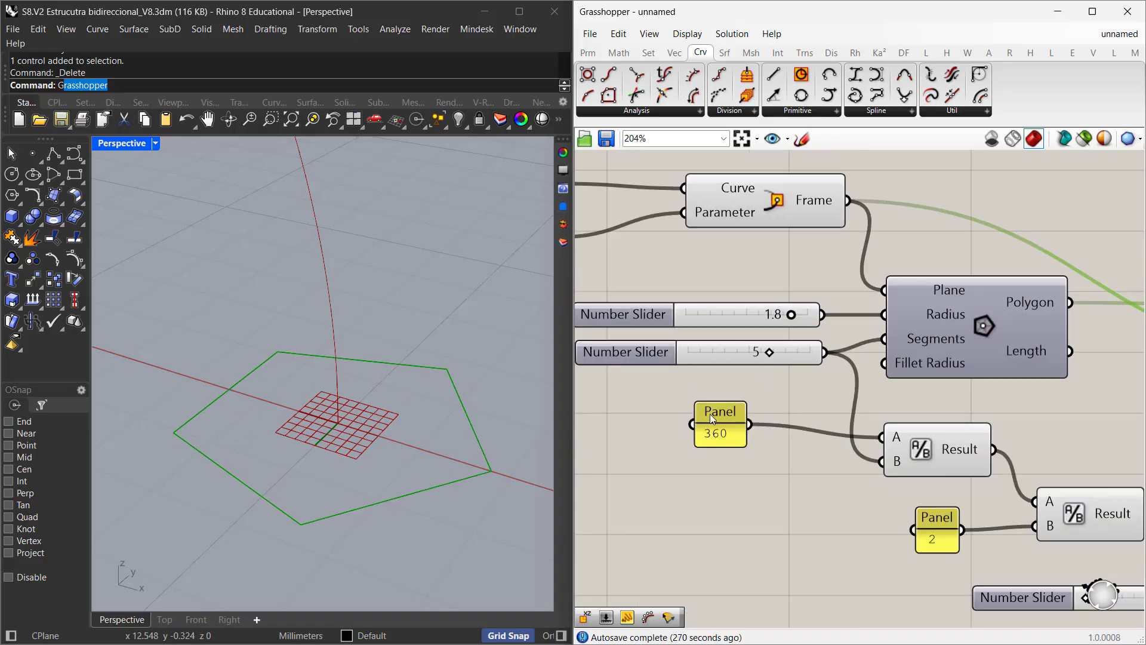
scroll(710, 414, "down", 2)
scroll(1044, 570, "up", 1)
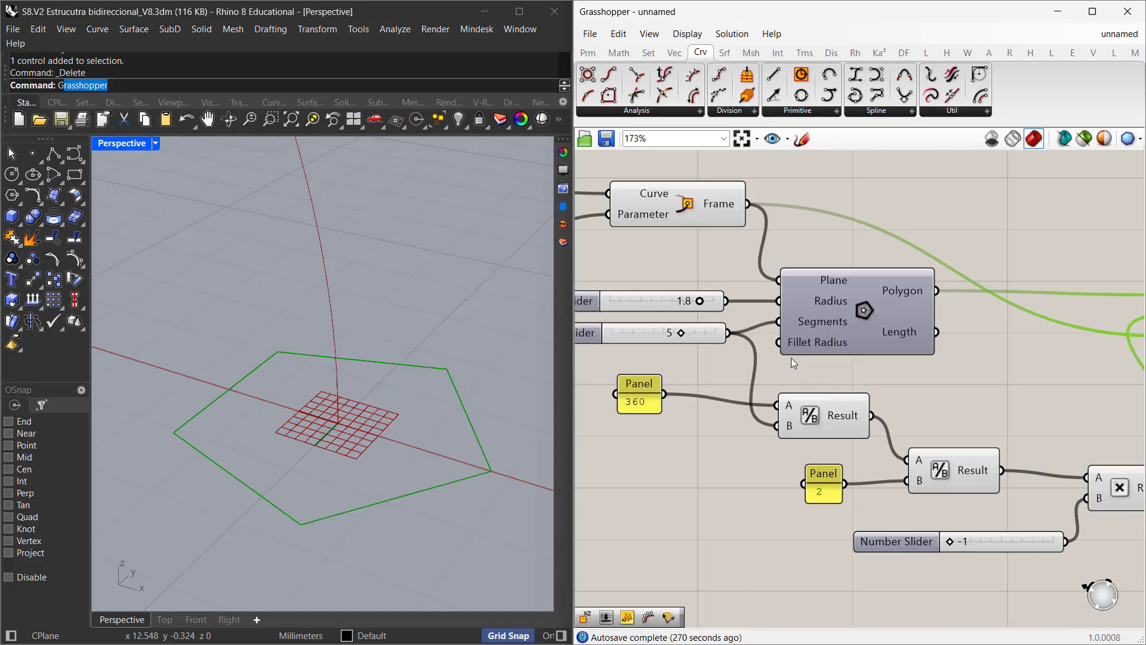
- Set the number slider feeding the Multiplication's B input to 0
right_click_drag(994, 505, 848, 456)
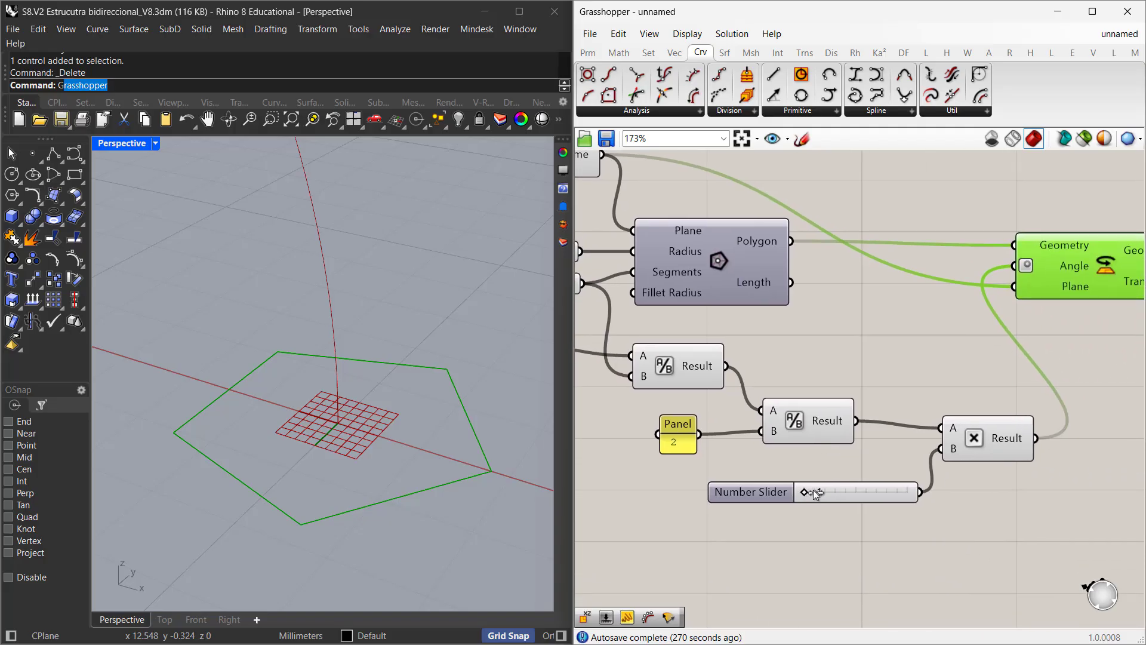
left_click_drag(813, 489, 864, 493)
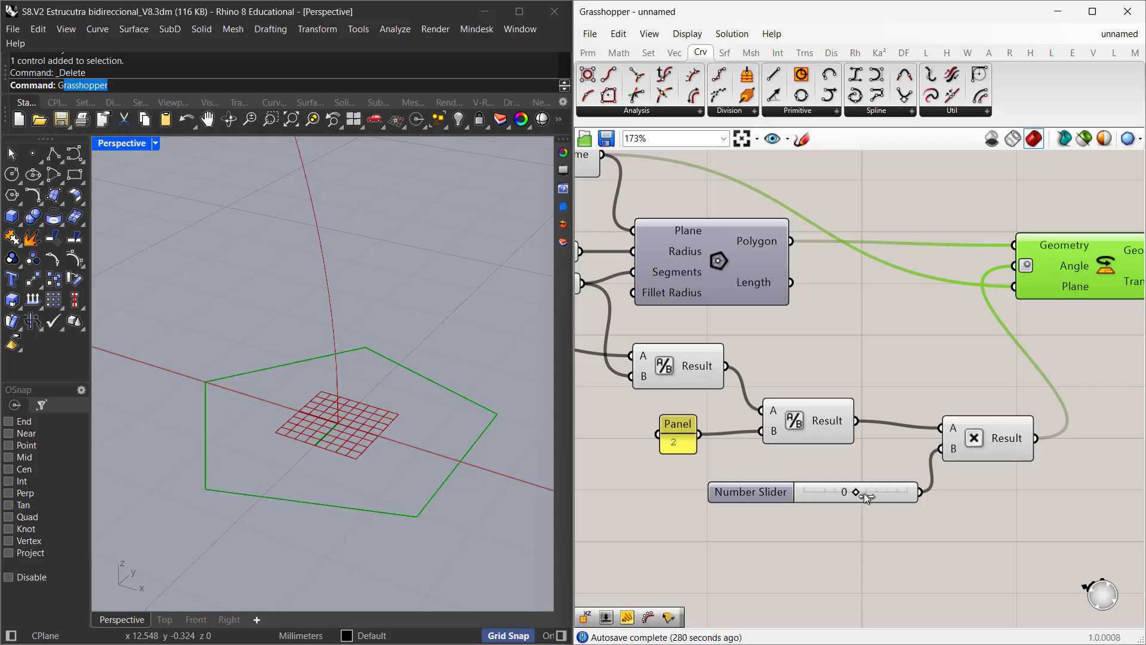
- Set the polygon's segments slider back to 3
scroll(858, 413, "down", 3)
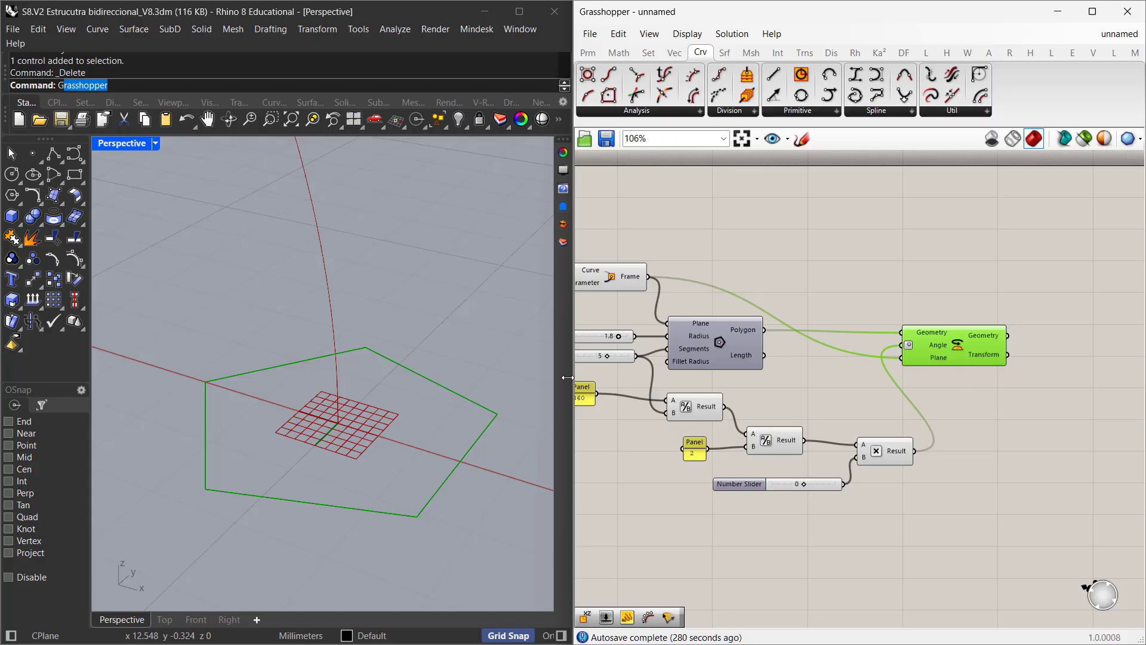
scroll(418, 388, "down", 5)
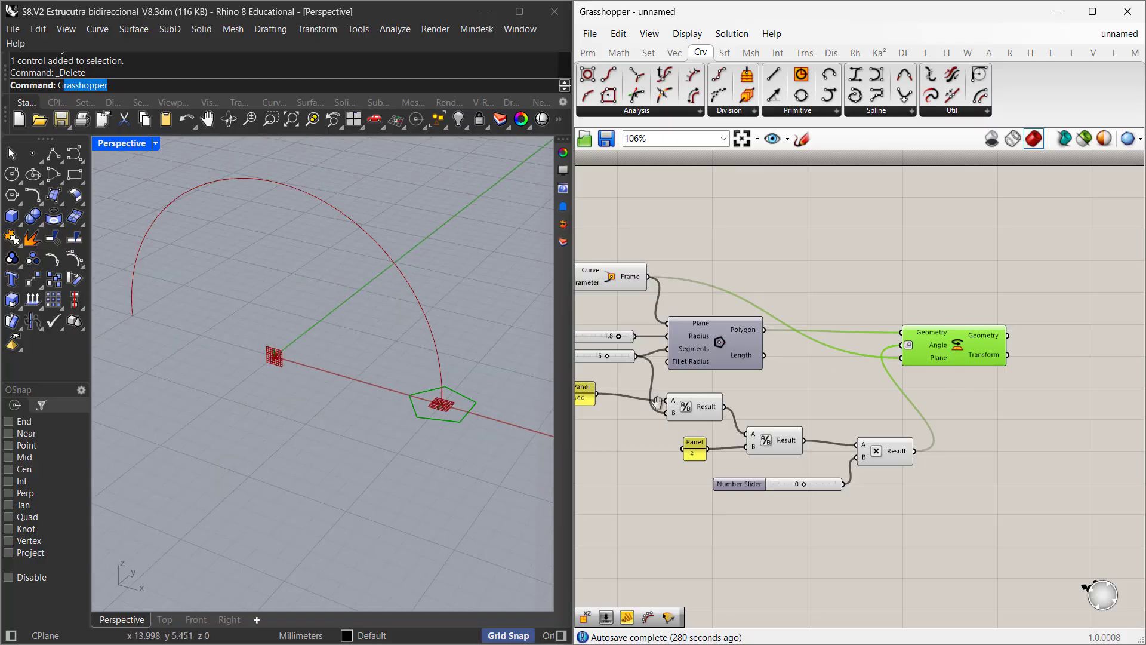
scroll(714, 357, "up", 4)
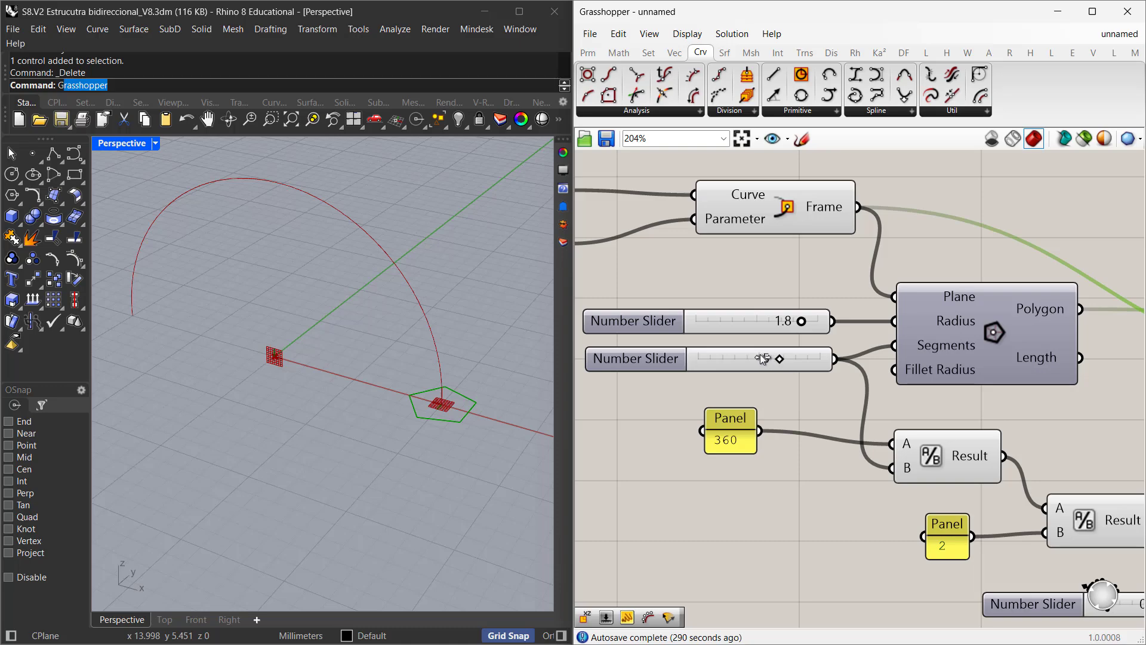
left_click_drag(762, 357, 699, 358)
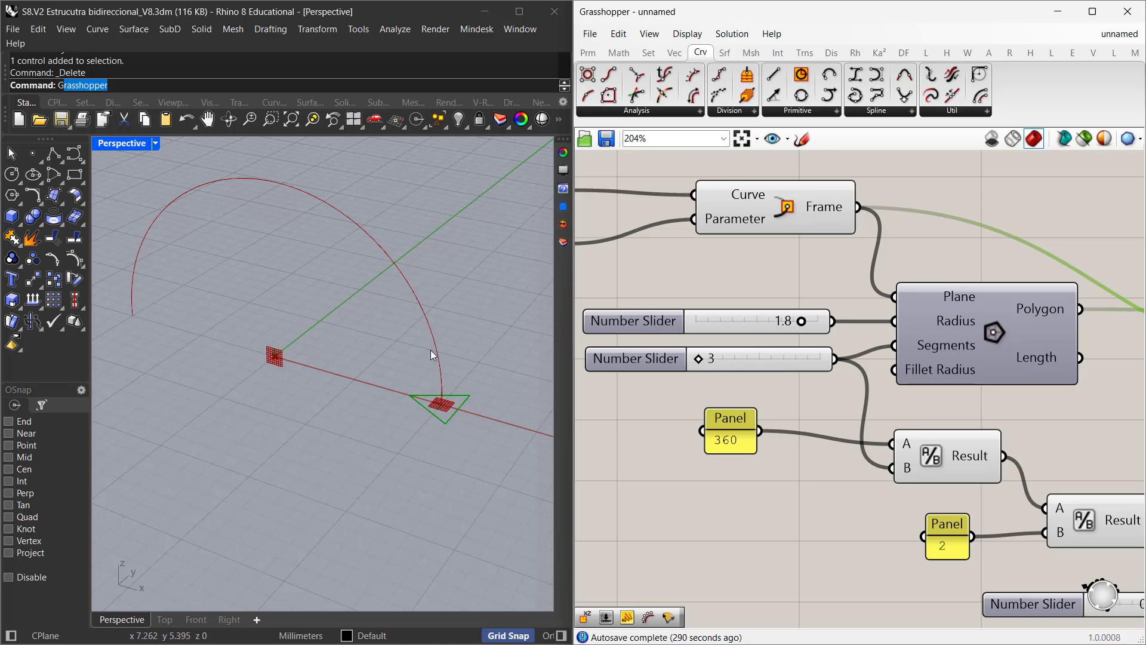
- Add a Curve Array component and place it above and beyond the Rotate component
scroll(869, 415, "down", 3)
right_click_drag(854, 462, 803, 474)
right_click_drag(945, 447, 669, 435)
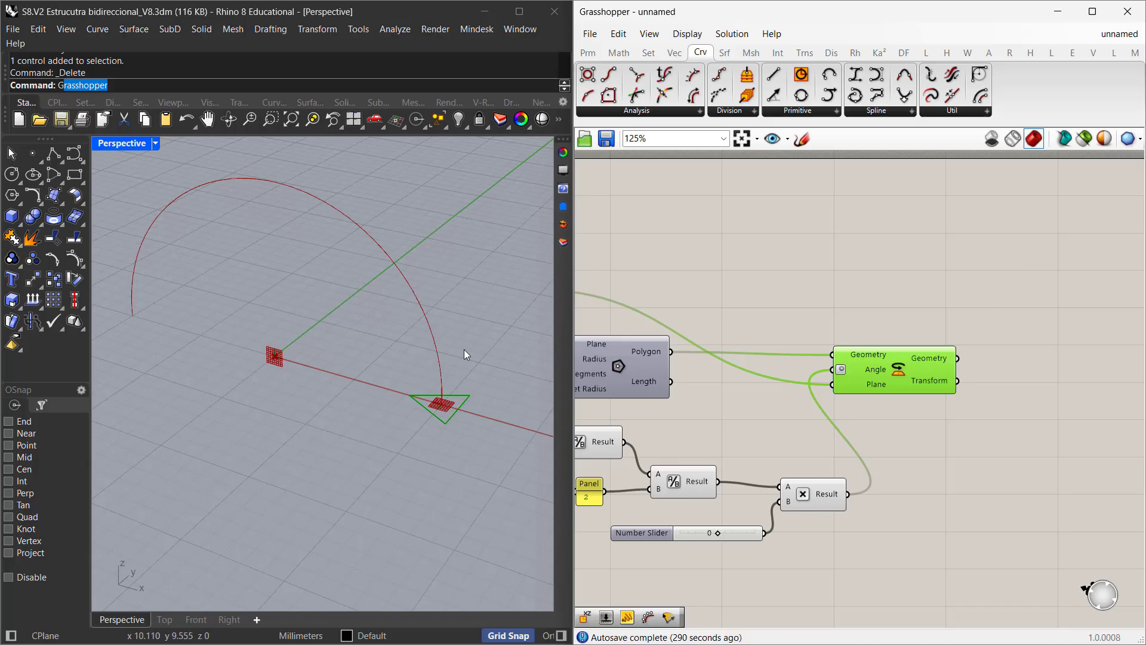
double_click(983, 374)
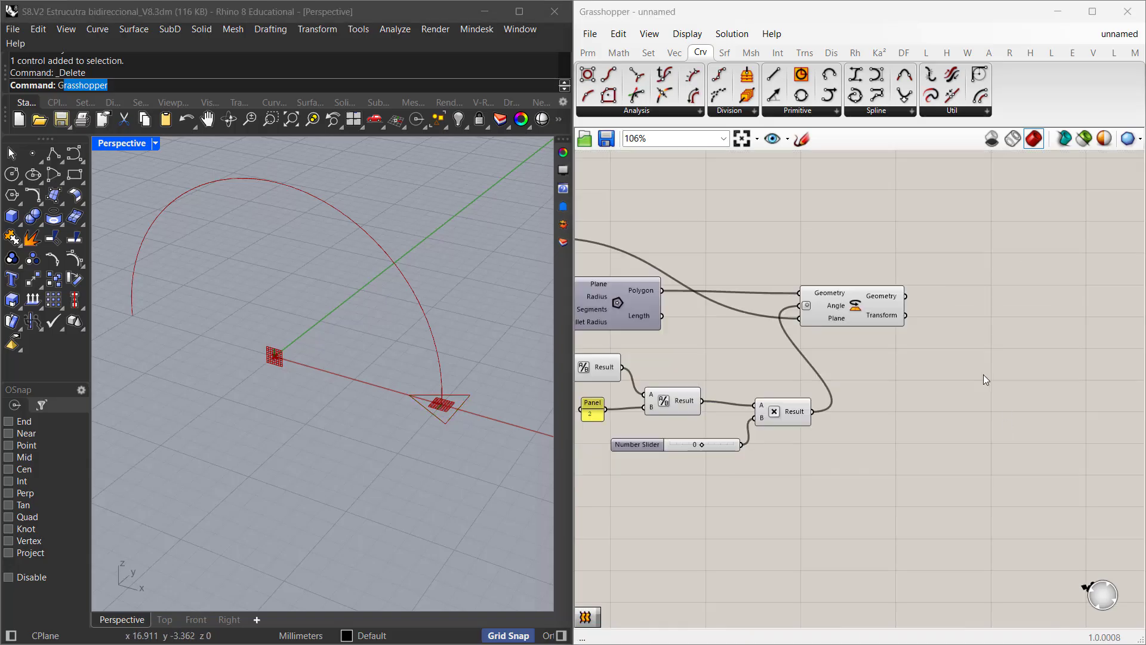
right_click_drag(966, 328, 955, 388)
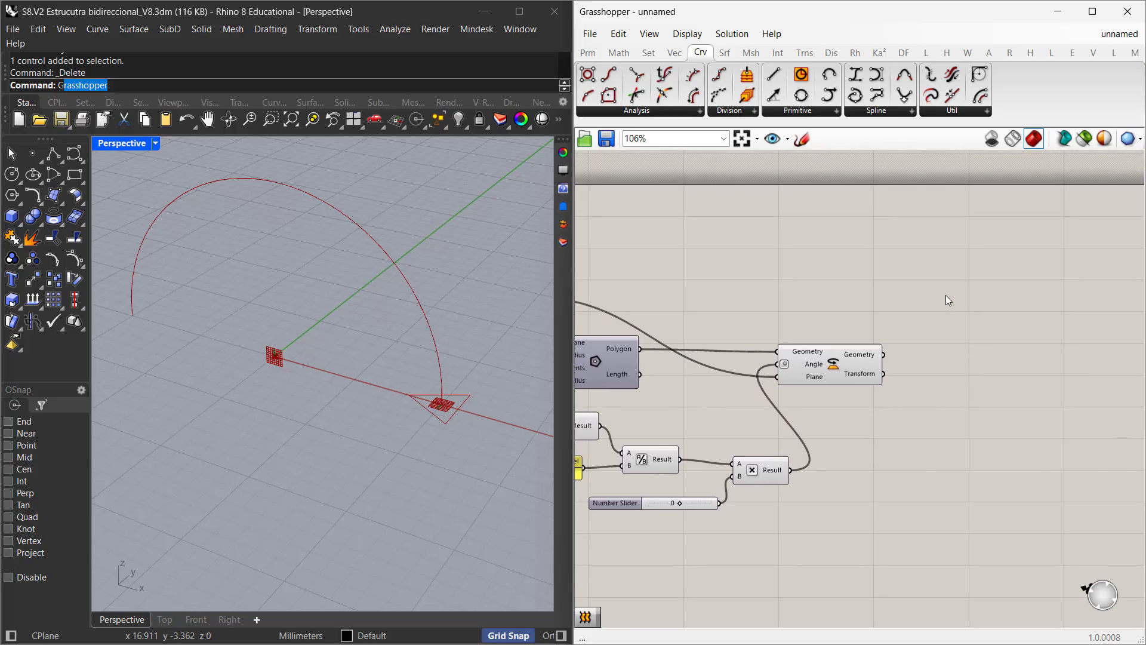
double_click(919, 281)
type("cur")
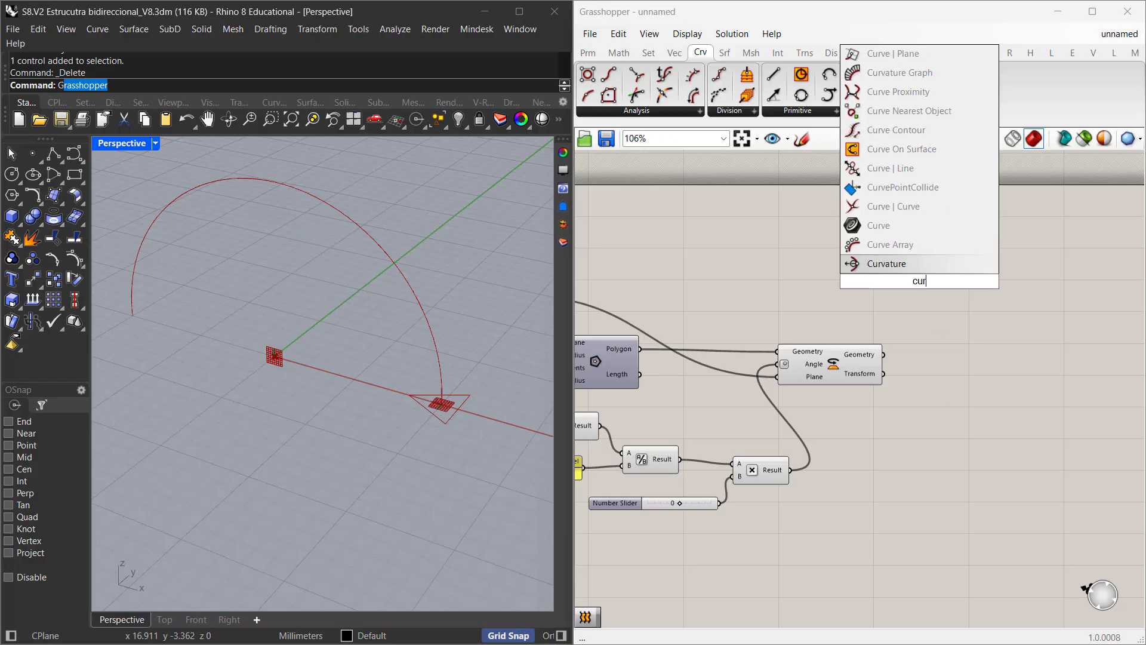
type("ve array")
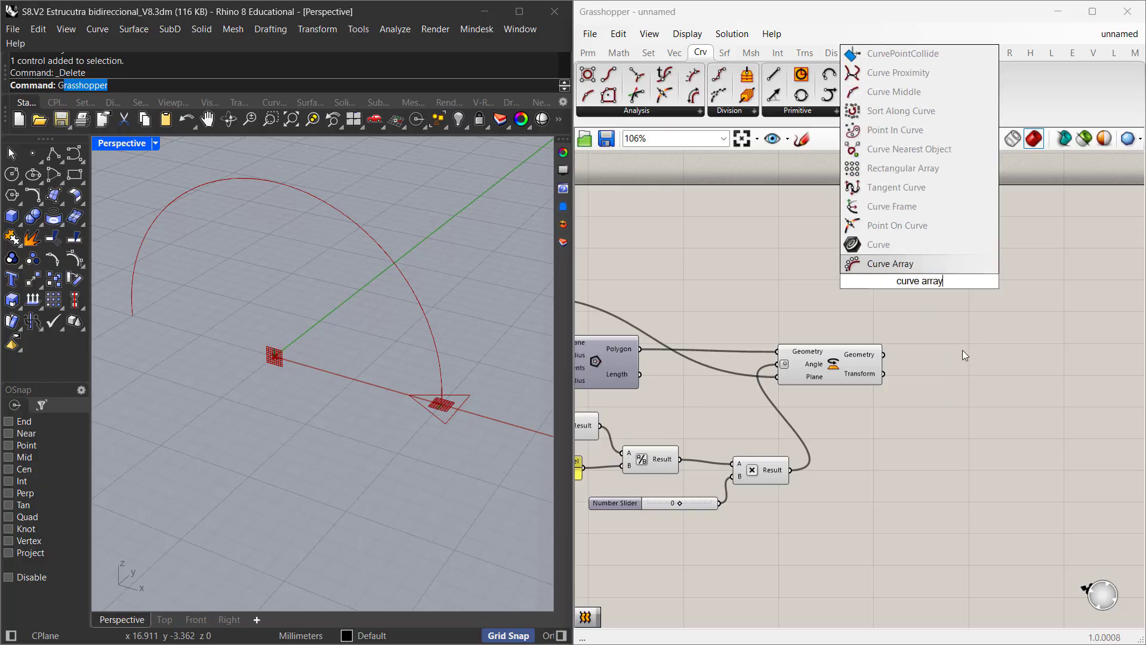
left_click(933, 260)
left_click_drag(929, 267, 969, 279)
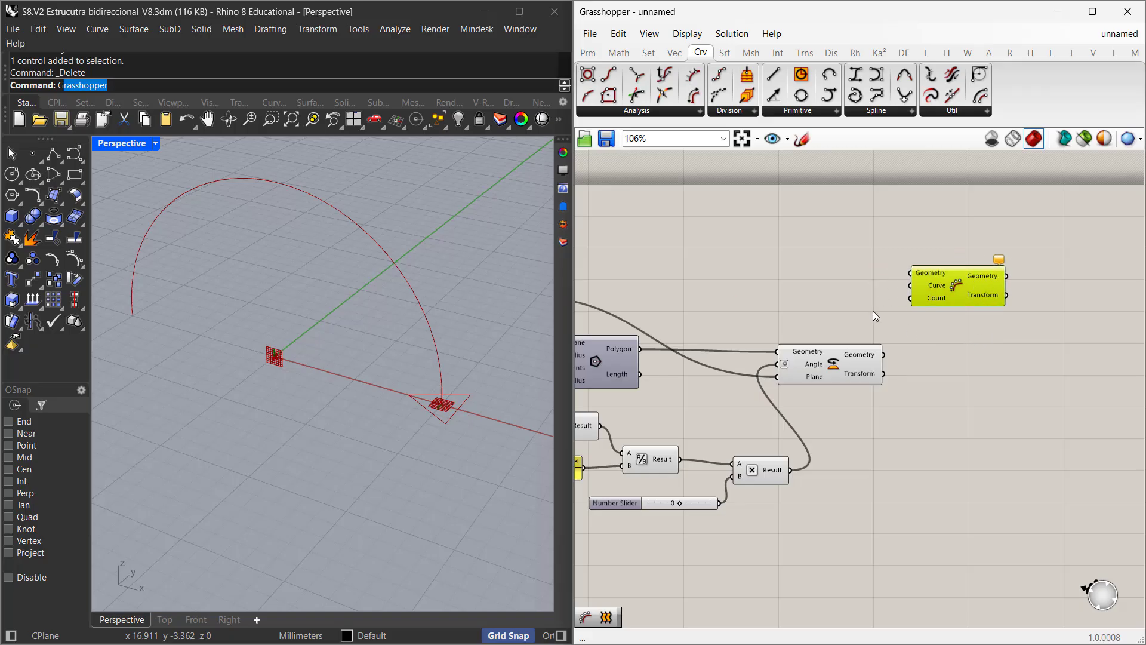
- Connect the arc's curve parameter to Curve Array's Curve input and Rotate's Geometry output to its Geometry input
right_click_drag(836, 313, 999, 346)
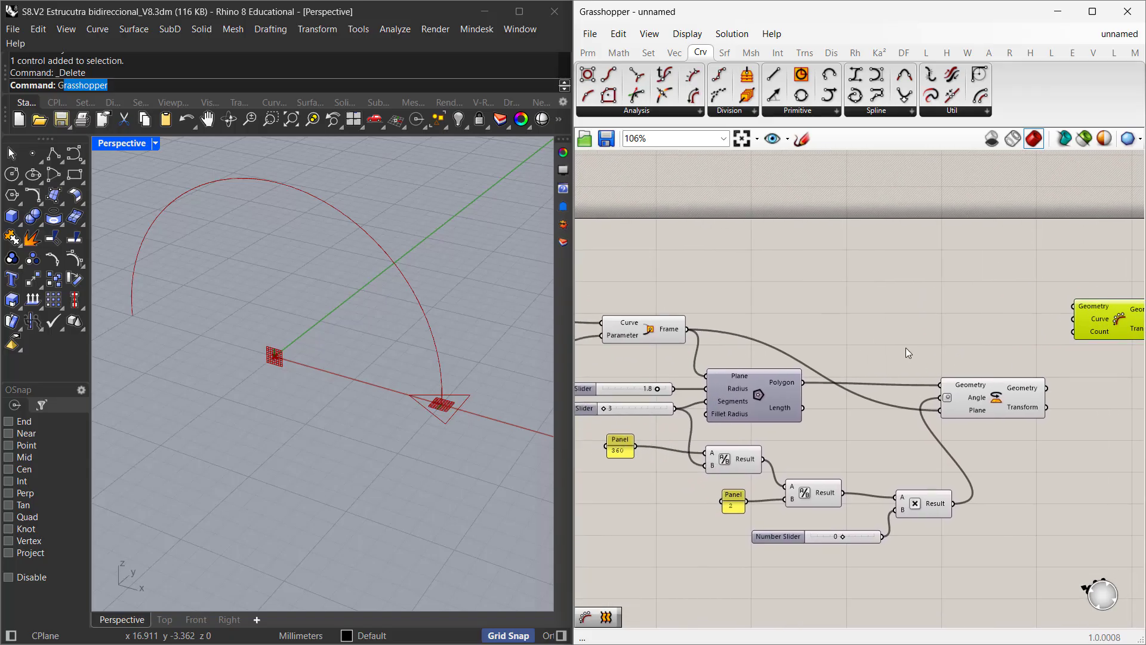
right_click_drag(889, 334, 1002, 346)
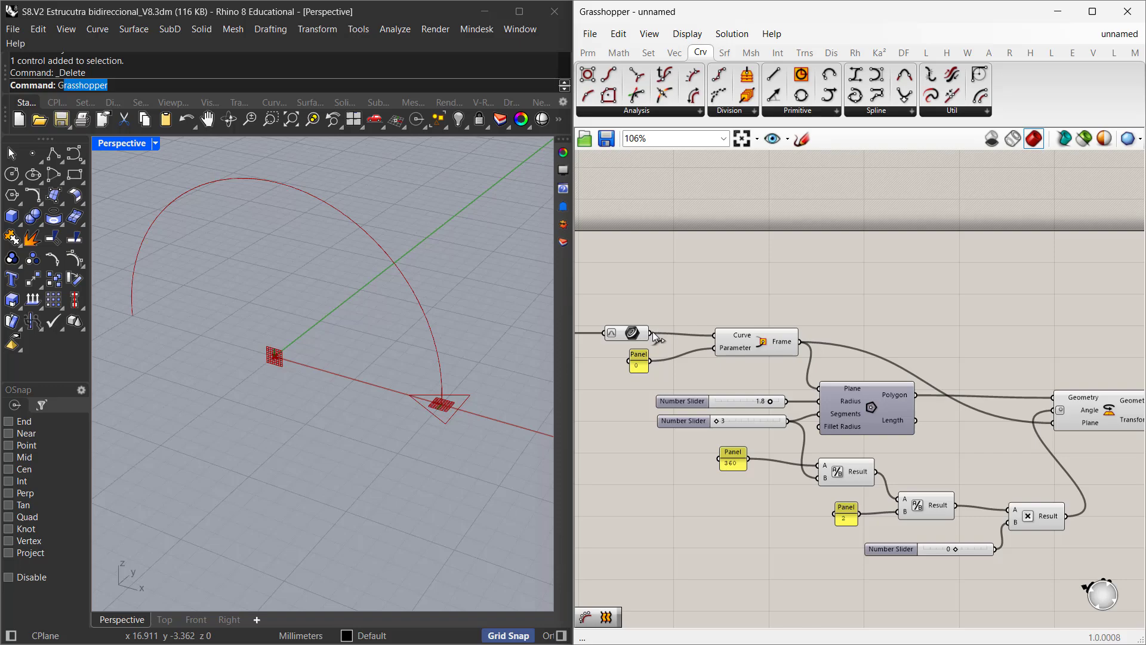
left_click_drag(650, 333, 1061, 332)
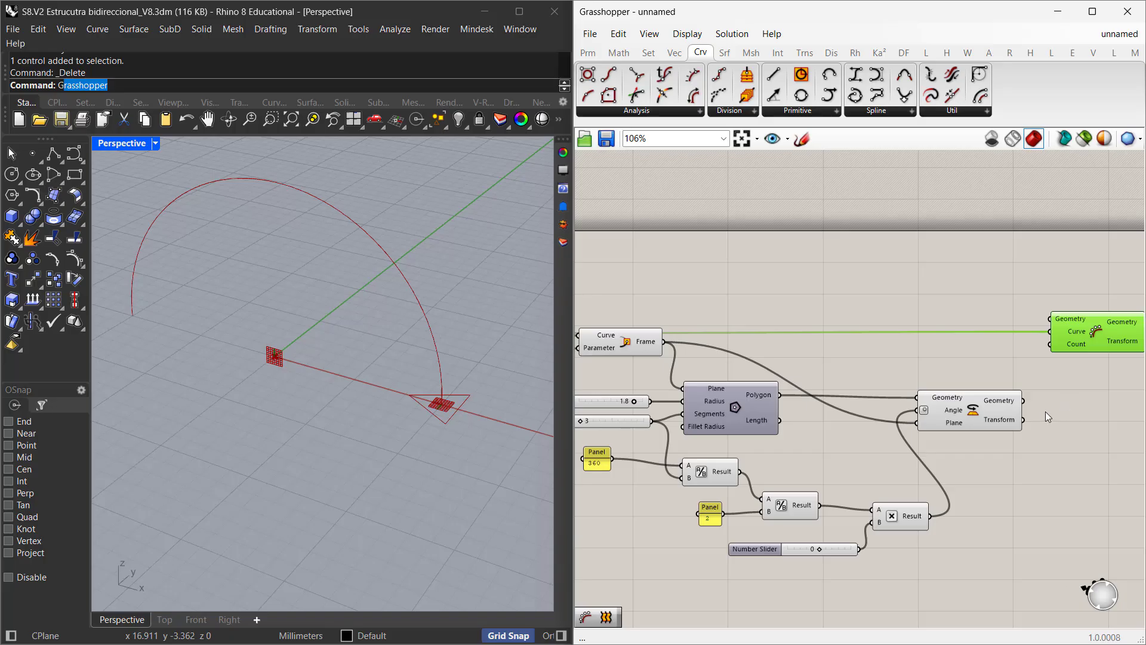
left_click_drag(1032, 403, 1049, 318)
right_click_drag(1071, 411, 1045, 413)
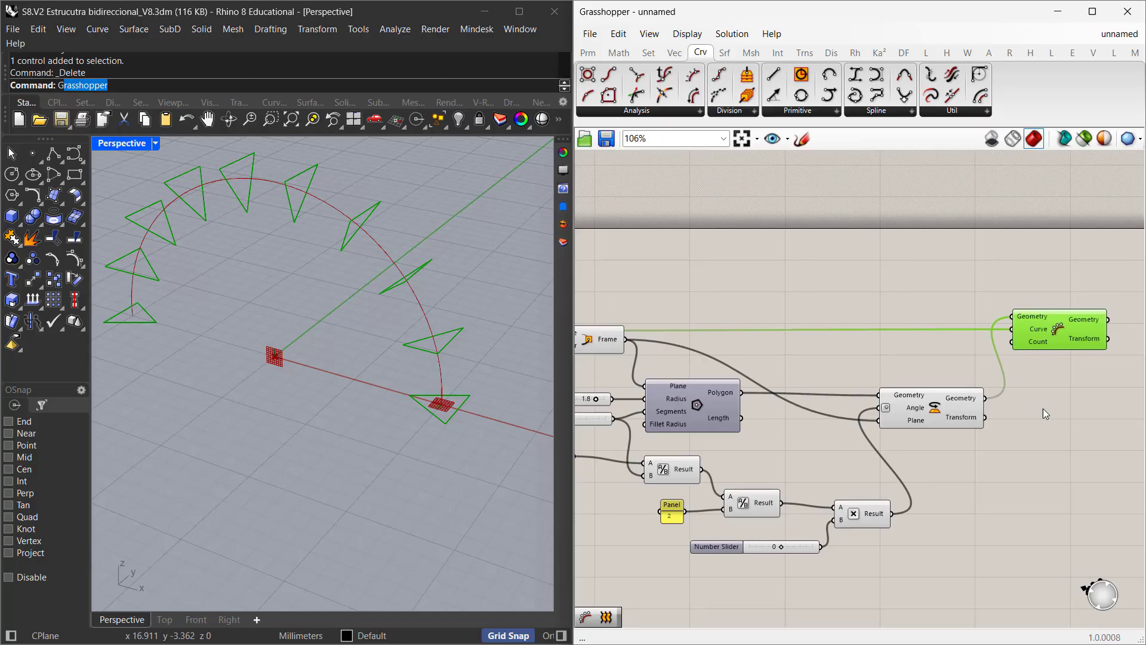
- Feed Curve Array's Count input from a new number slider with a minimum of 4, set to 8
scroll(1008, 343, "up", 4)
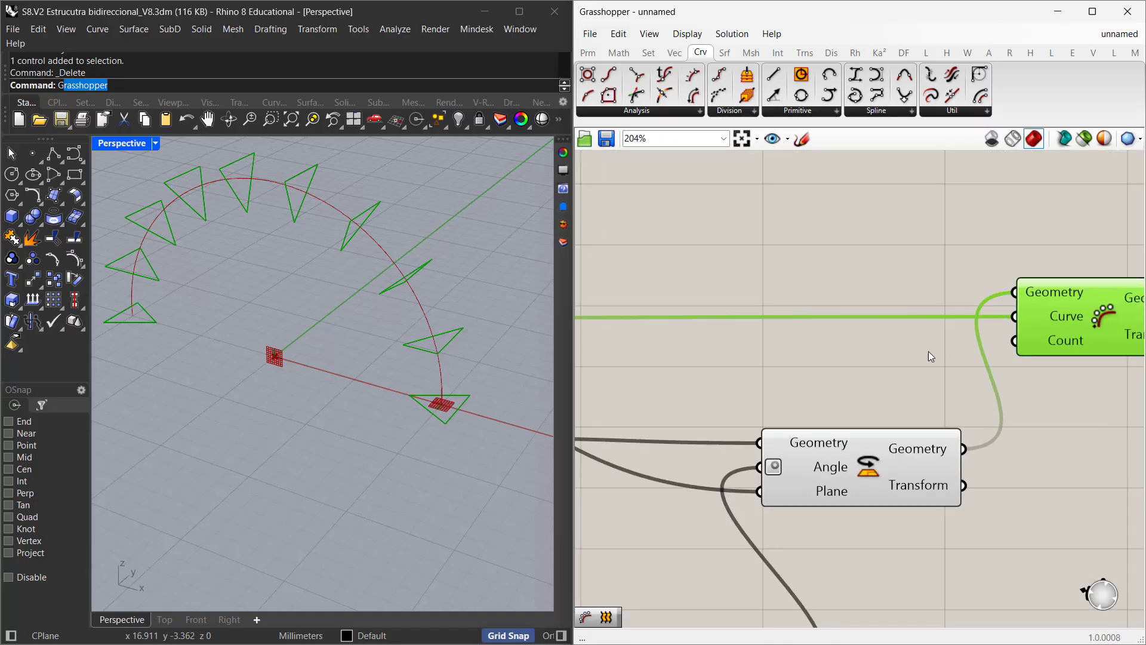
double_click(864, 356)
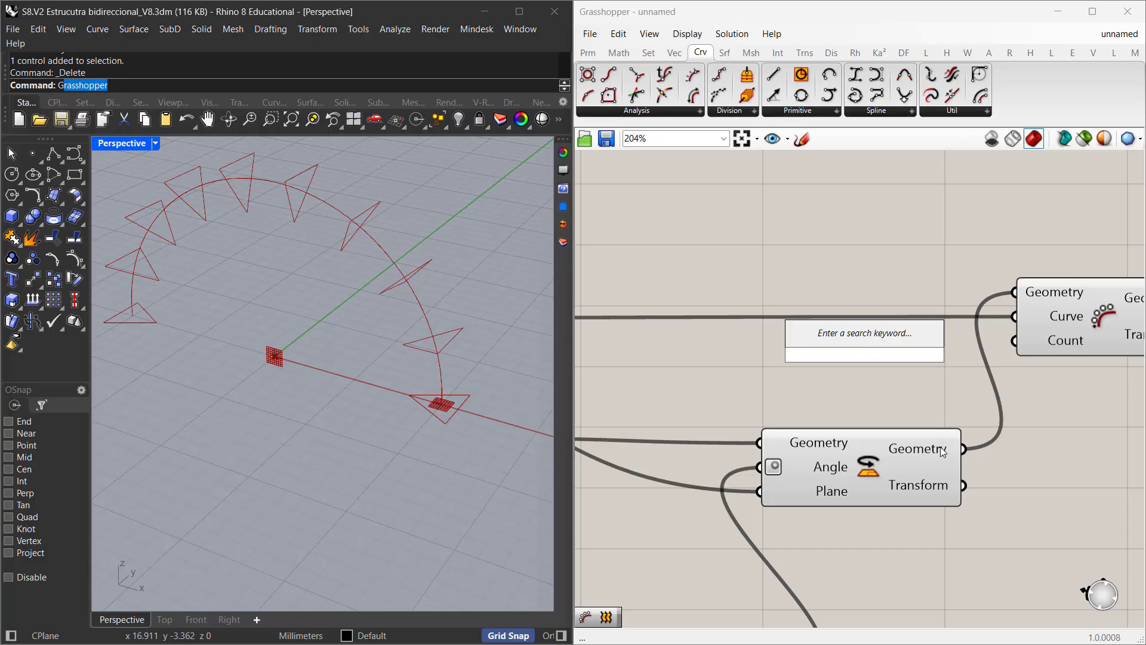
type("4")
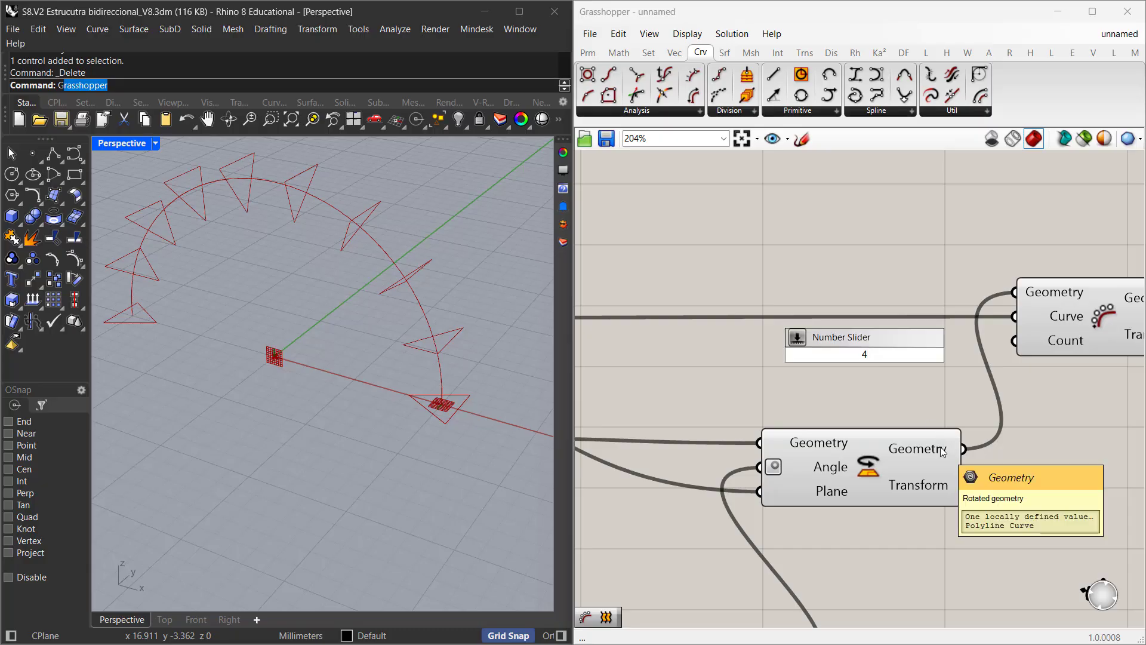
type("<10")
key("Return")
left_click_drag(847, 365, 812, 358)
left_click_drag(952, 342, 991, 333)
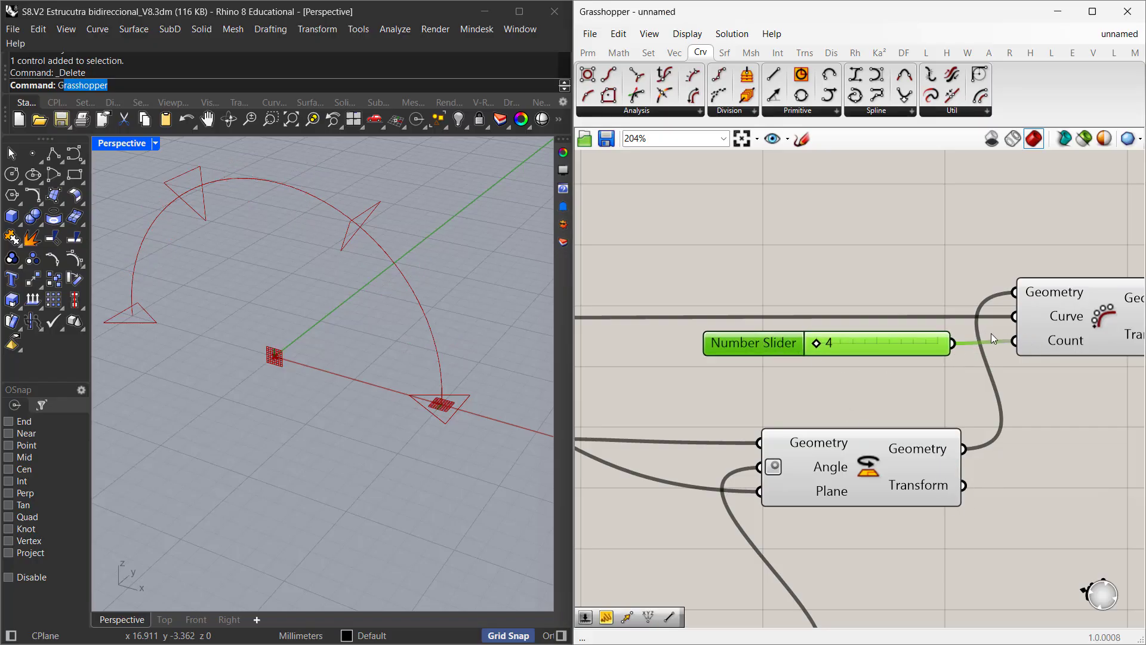
left_click_drag(821, 345, 883, 354)
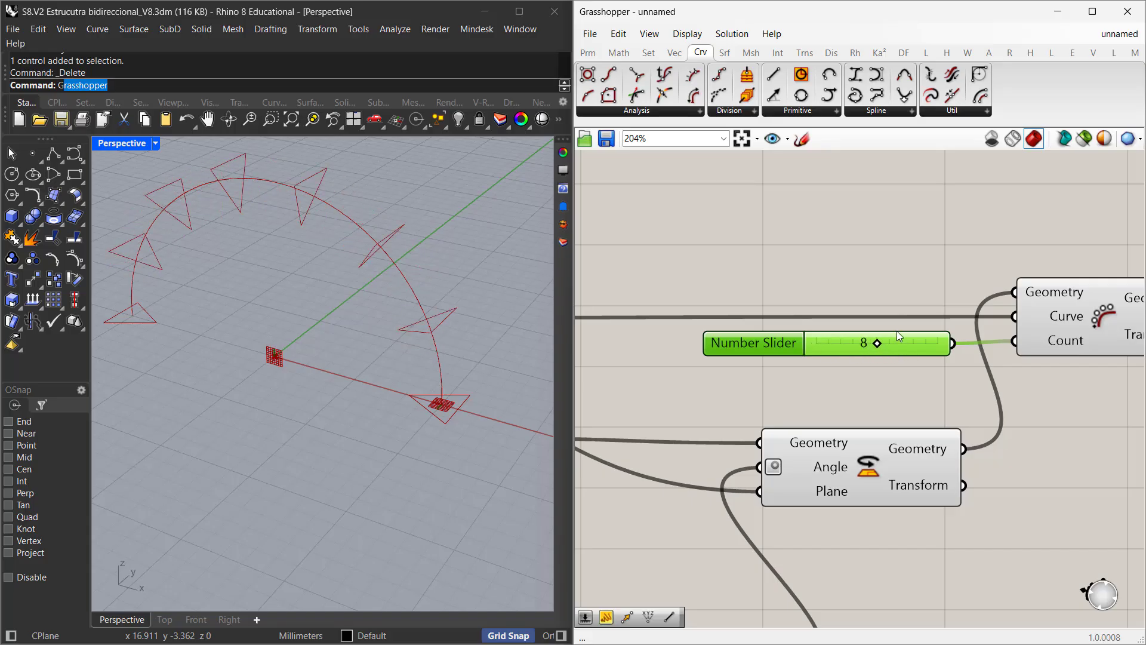
- Add a Loft component fed by Curve Array's Geometry output and place a connected duplicate of it below
scroll(678, 302, "down", 3)
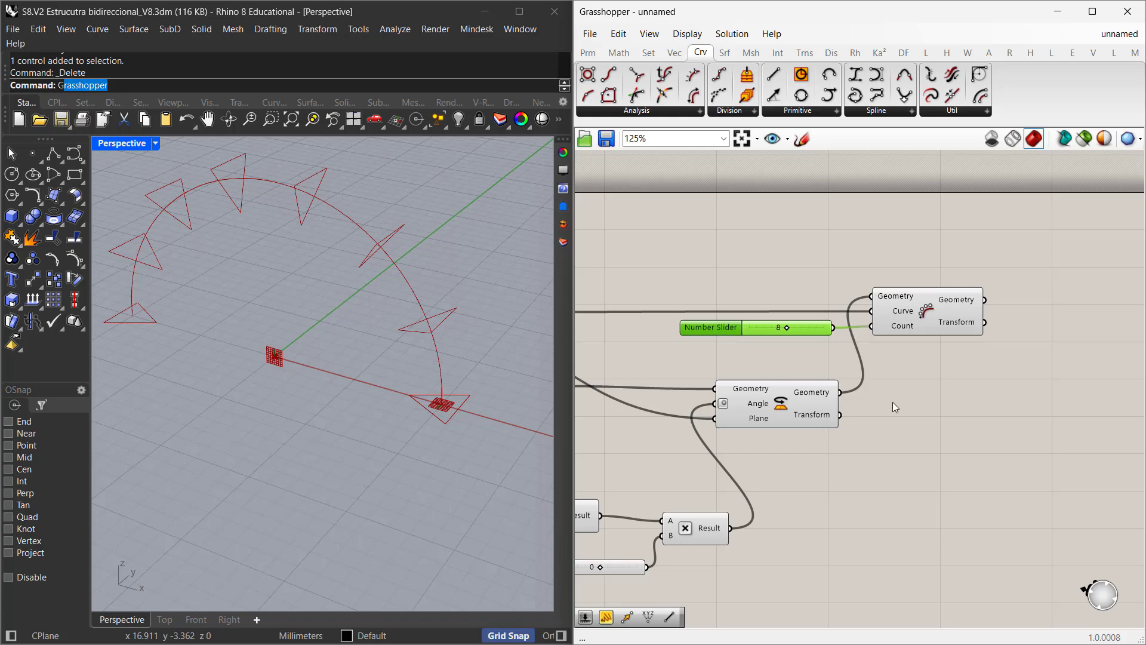
right_click_drag(911, 414, 804, 396)
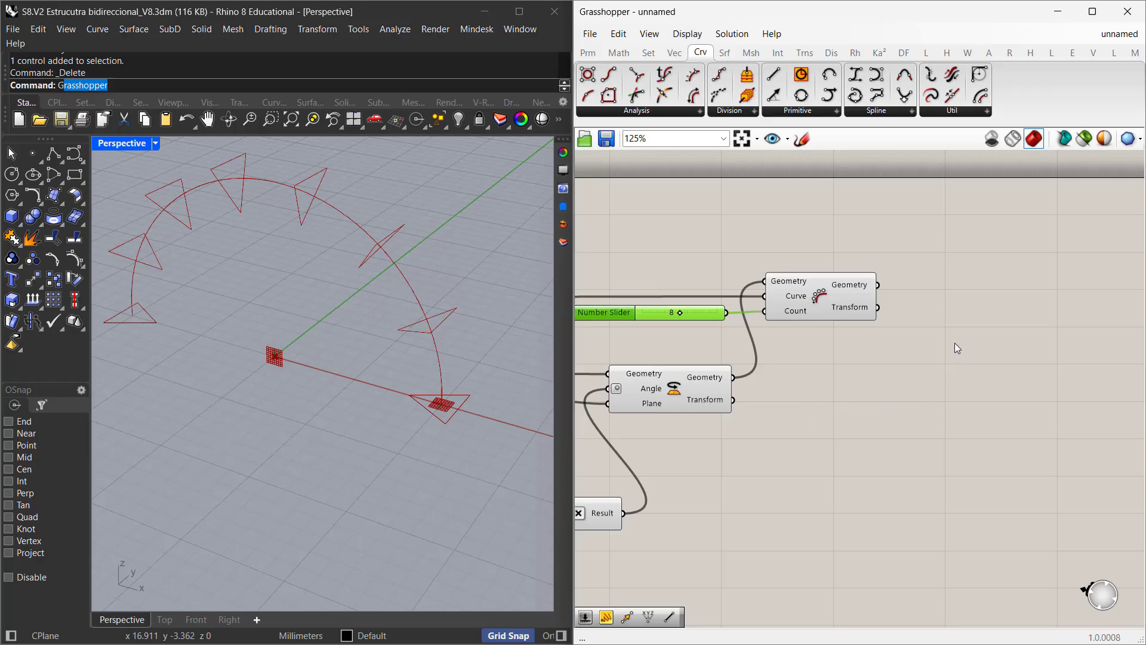
scroll(931, 344, "up", 2)
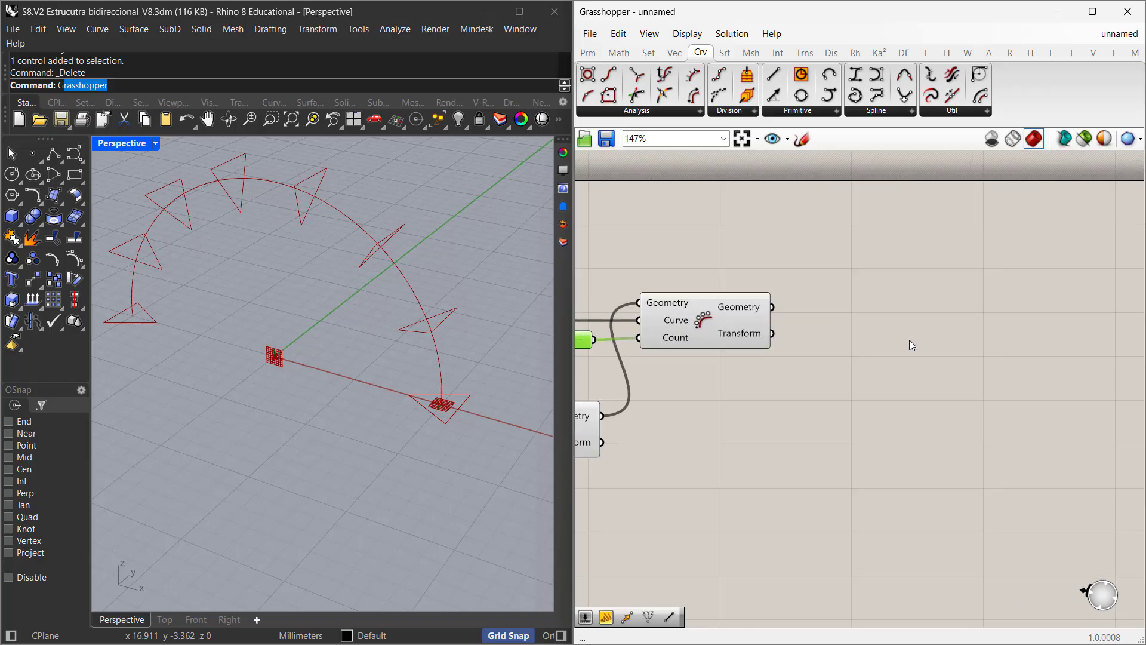
double_click(943, 267)
type("l")
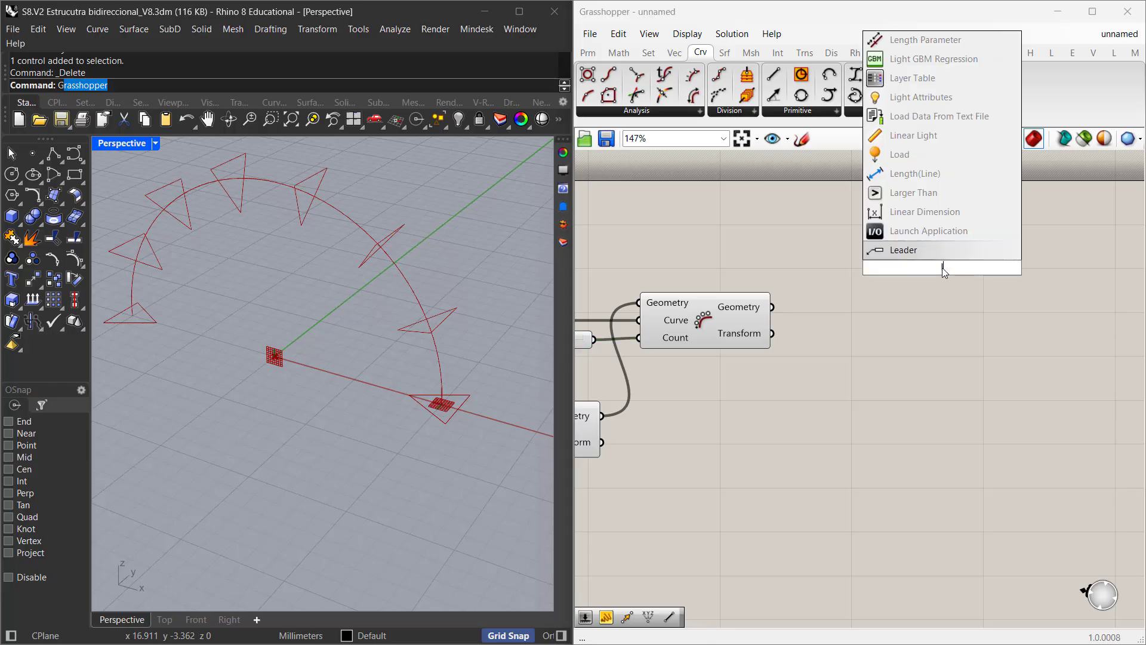
type("oft")
key("Return")
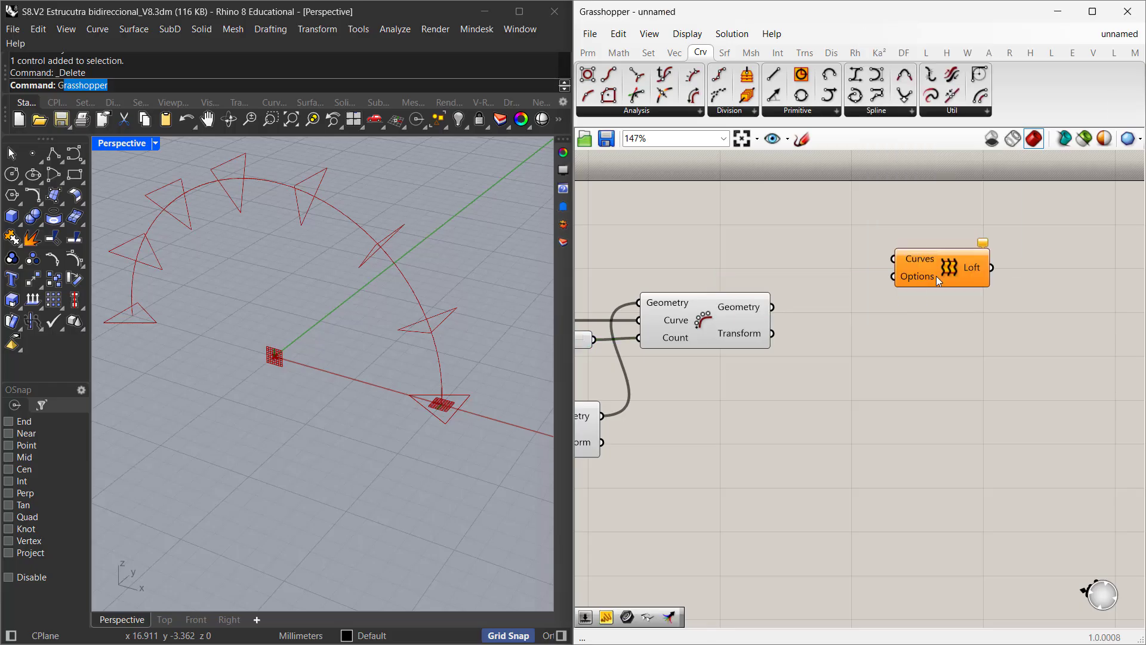
left_click_drag(887, 292, 875, 295)
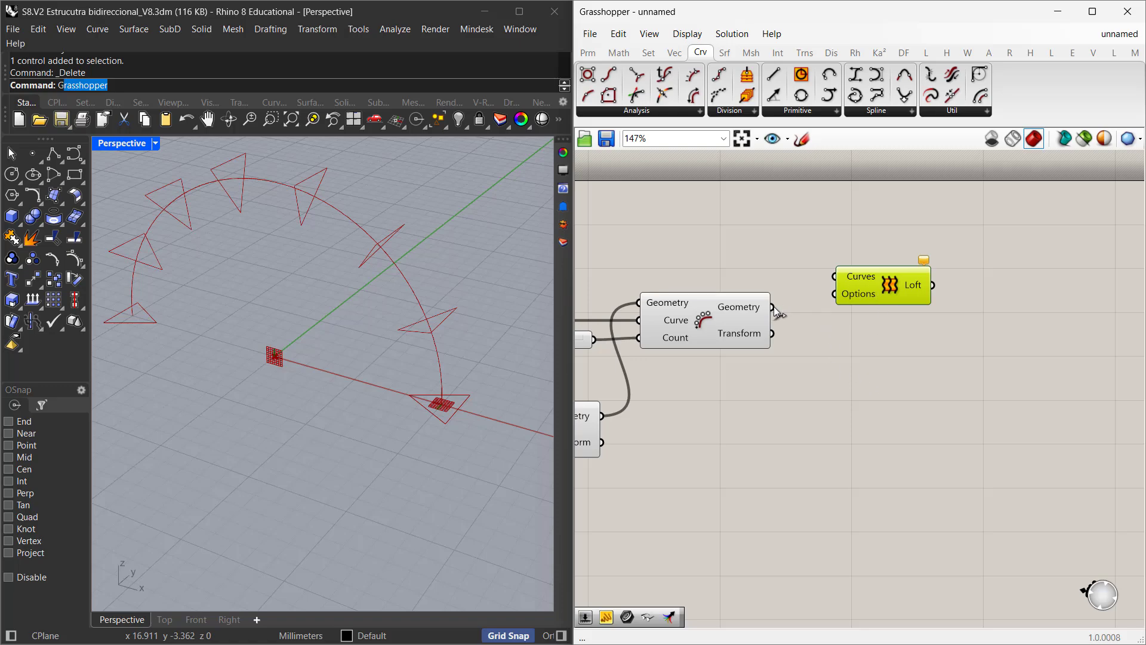
left_click_drag(773, 307, 887, 384)
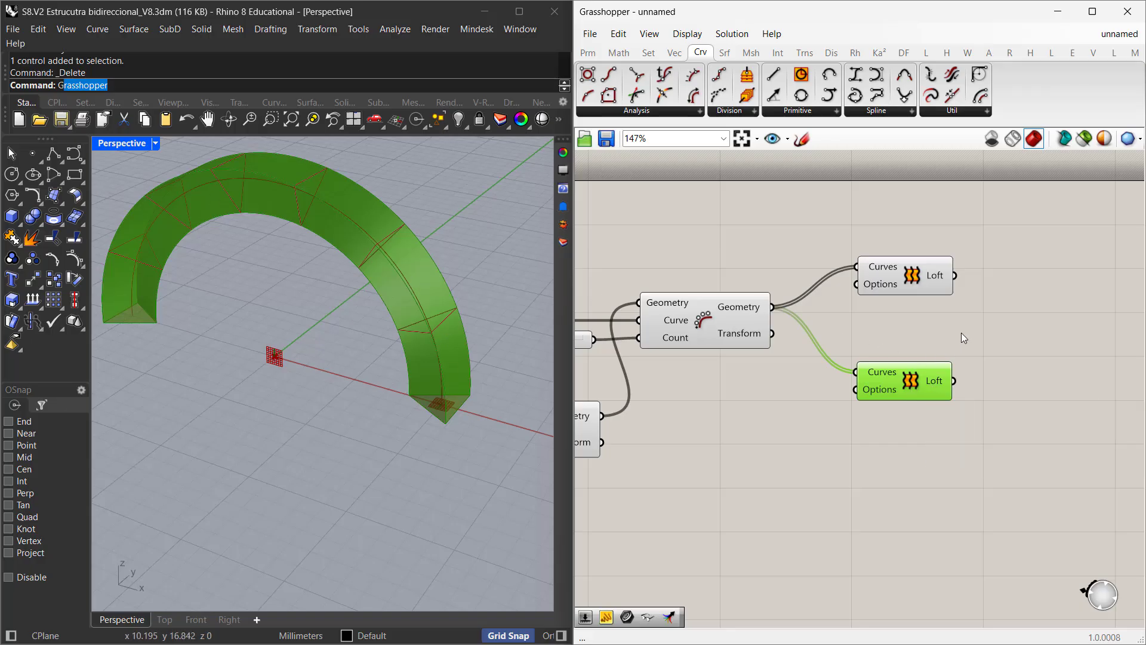
- Add a Brep Join component fed by the upper Loft and turn off that Loft's preview
right_click_drag(954, 332, 882, 339)
right_click_drag(841, 358, 839, 360)
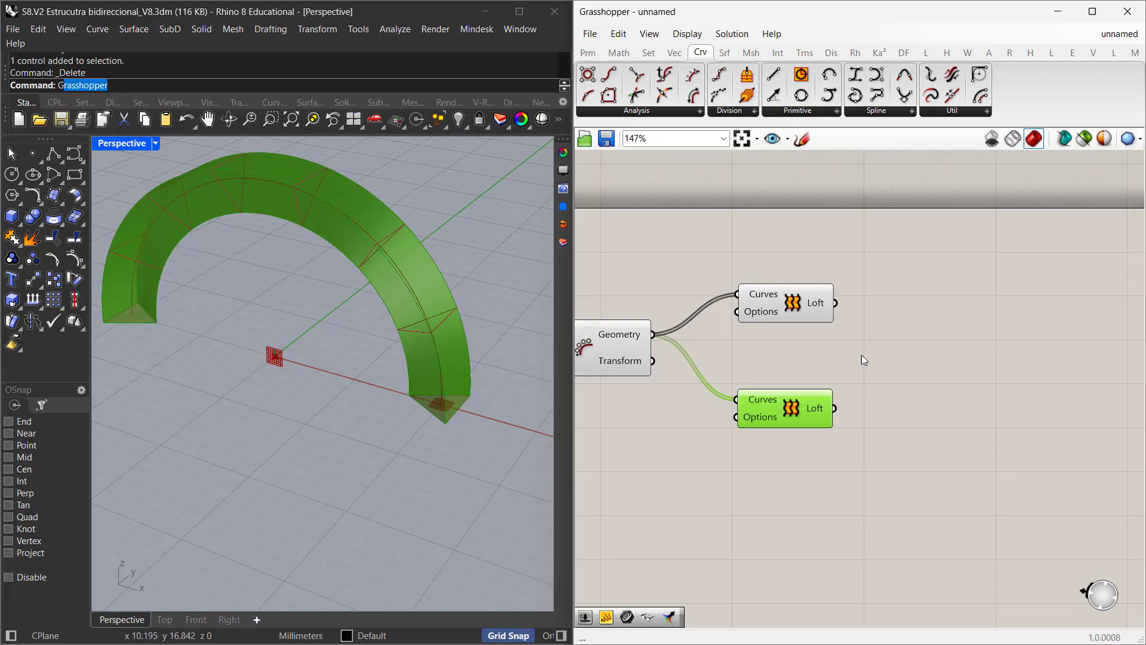
double_click(945, 309)
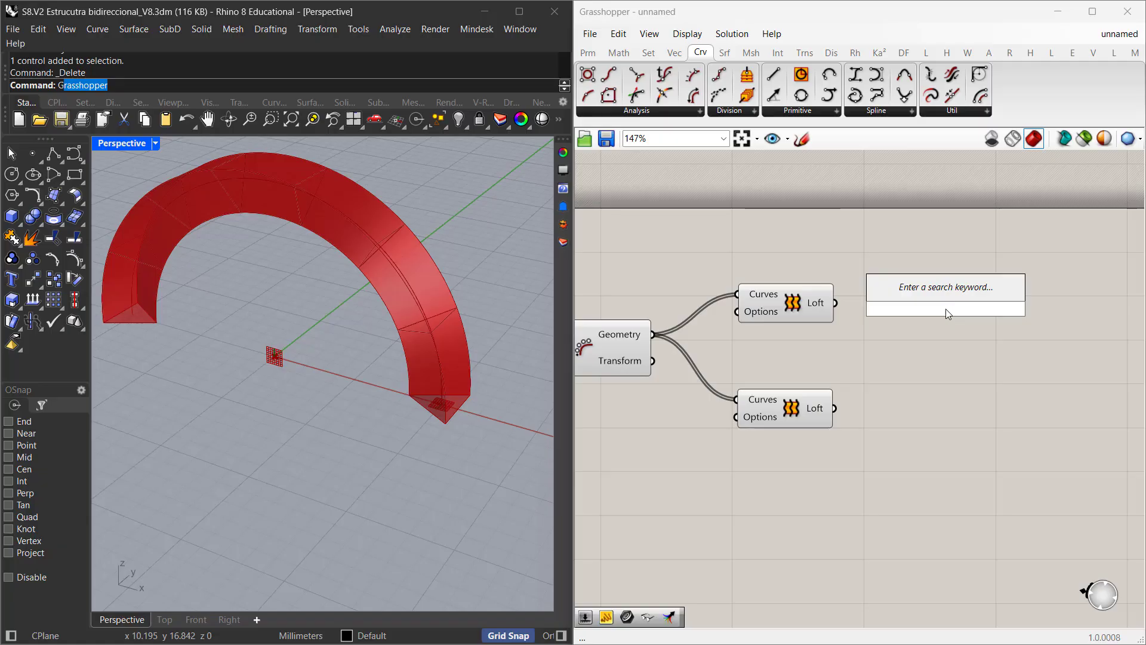
type("brep jo")
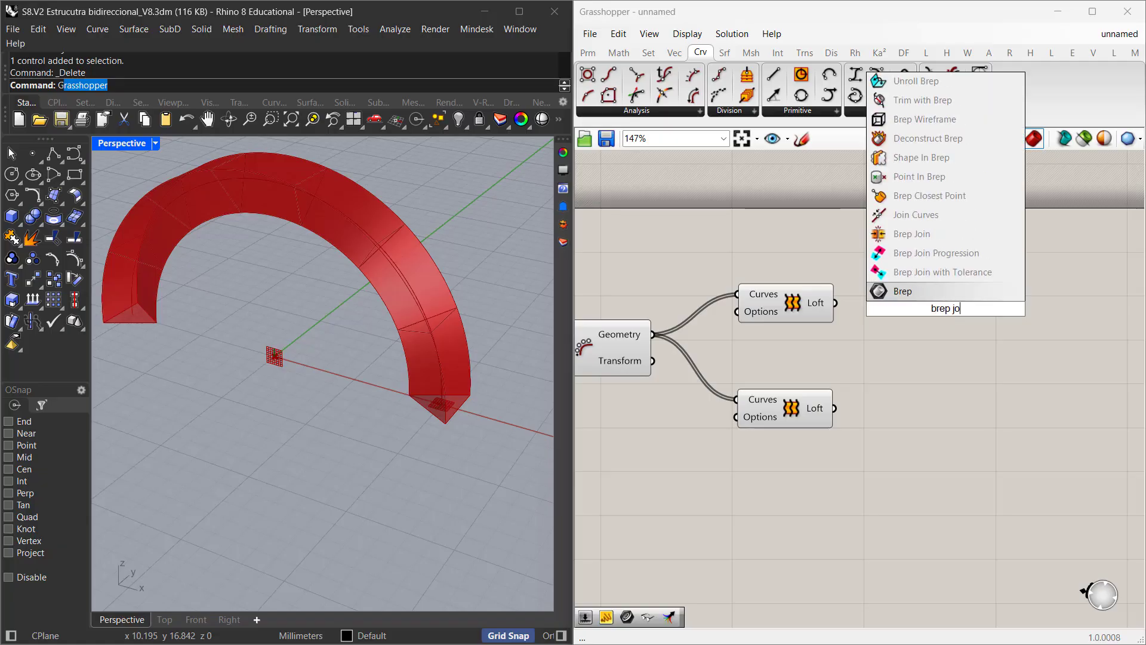
type("in")
left_click(877, 290)
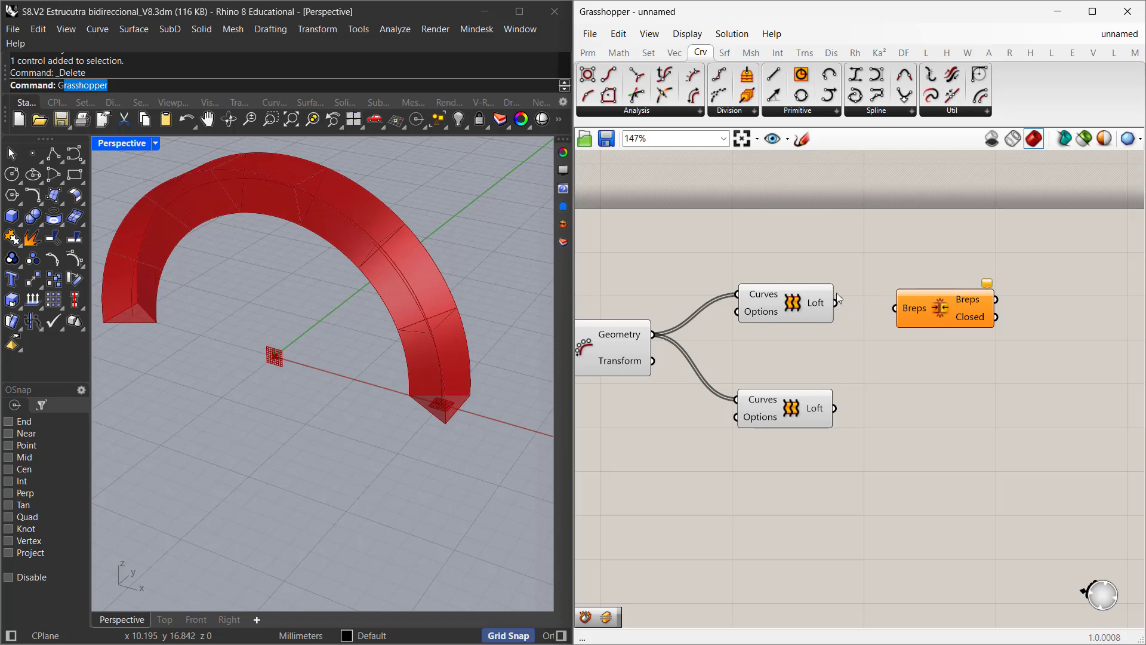
left_click_drag(853, 306, 905, 311)
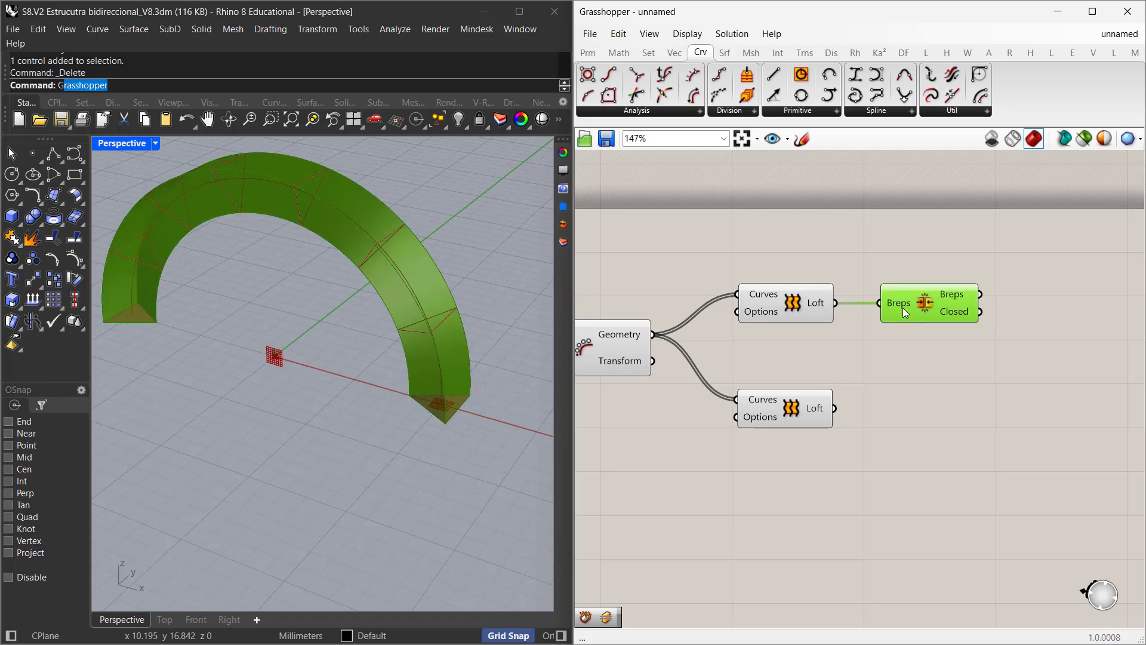
right_click(793, 296)
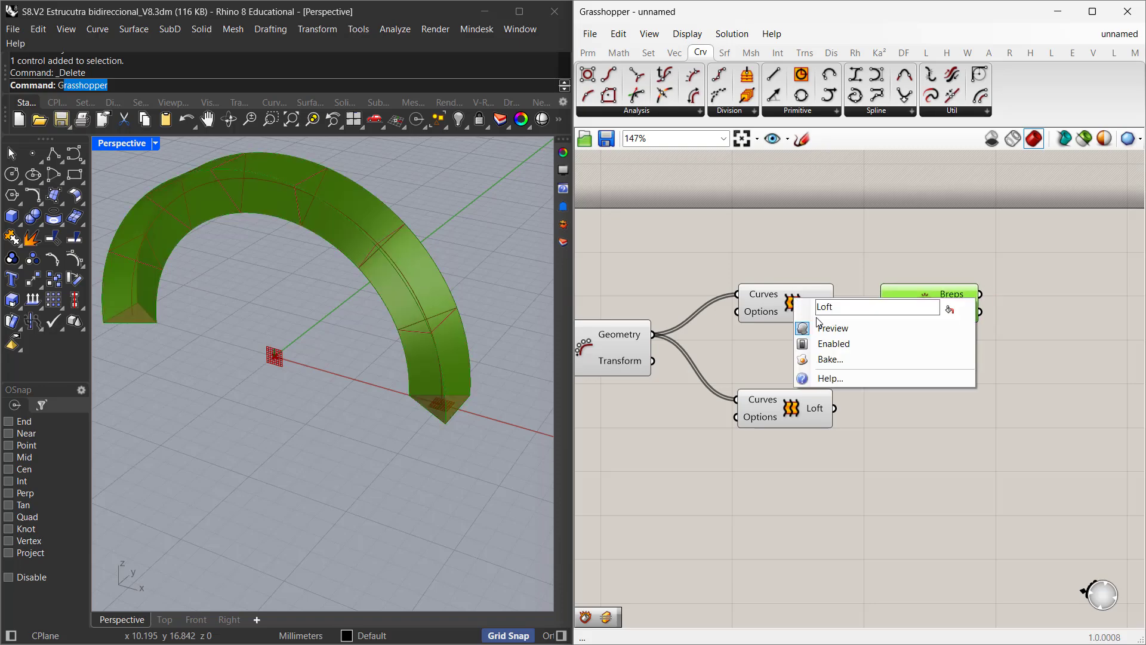
left_click(818, 324)
- Add a Brep Edges component and connect Brep Join's Breps output to its Brep input
right_click_drag(990, 370, 949, 360)
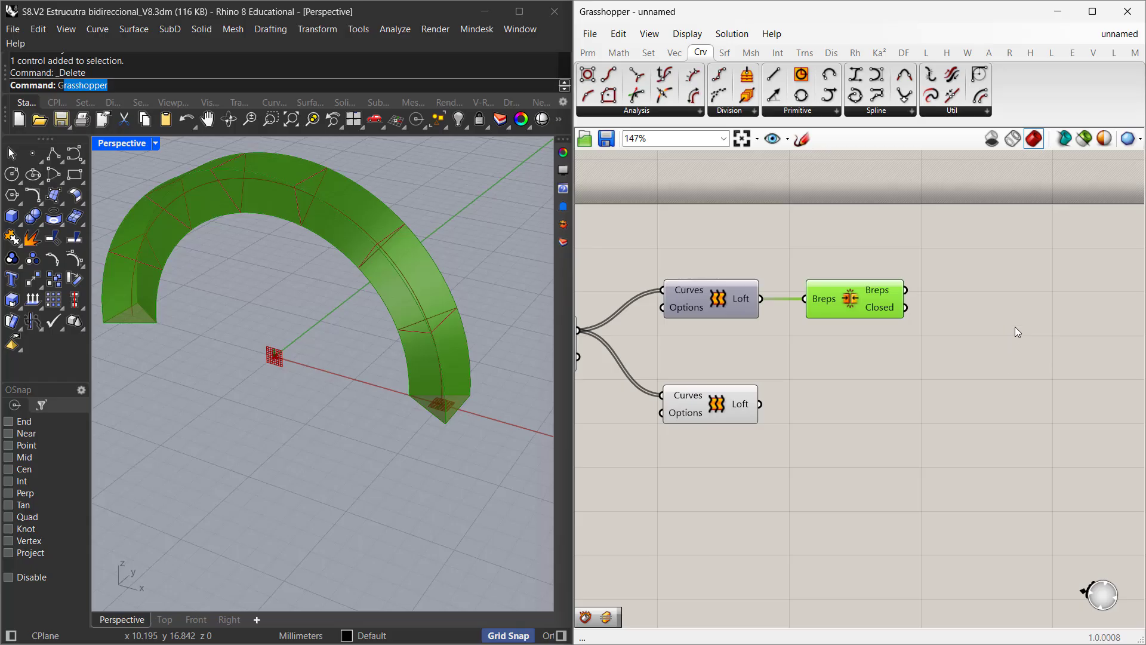
double_click(973, 295)
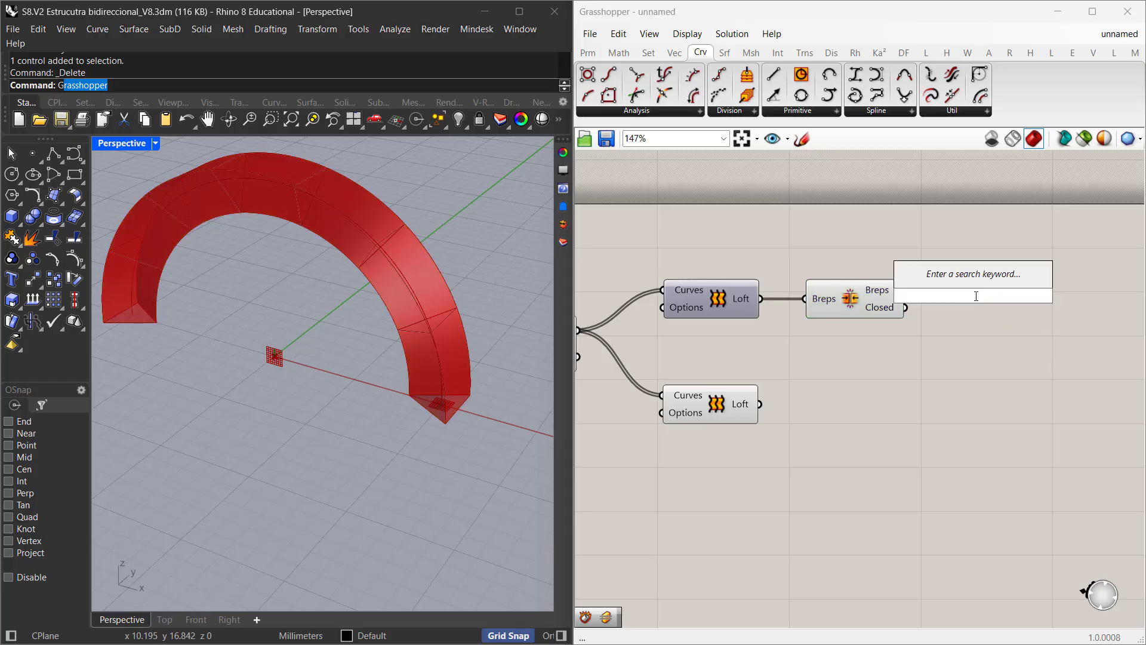
type("brep")
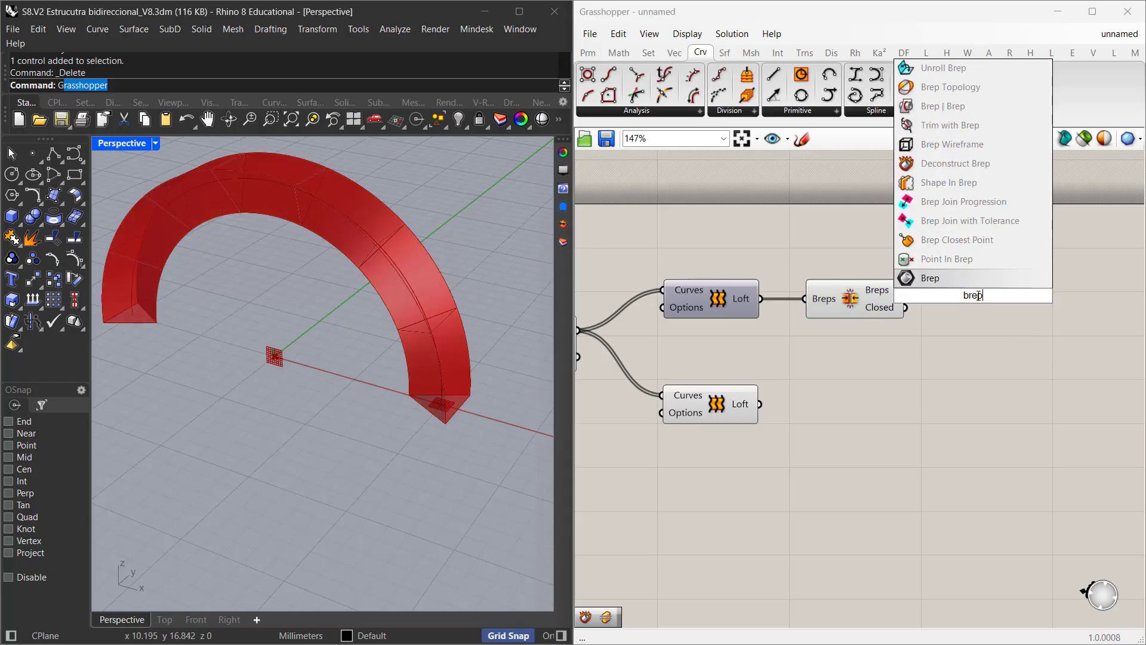
type(" edges")
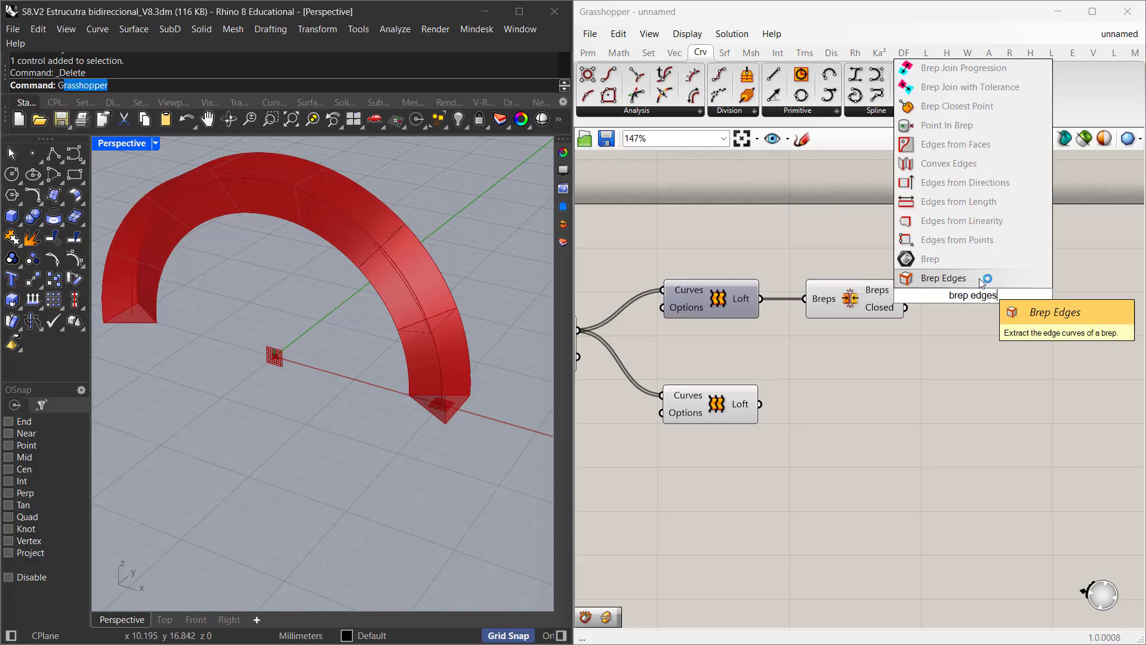
left_click(979, 281)
left_click_drag(978, 292, 1011, 285)
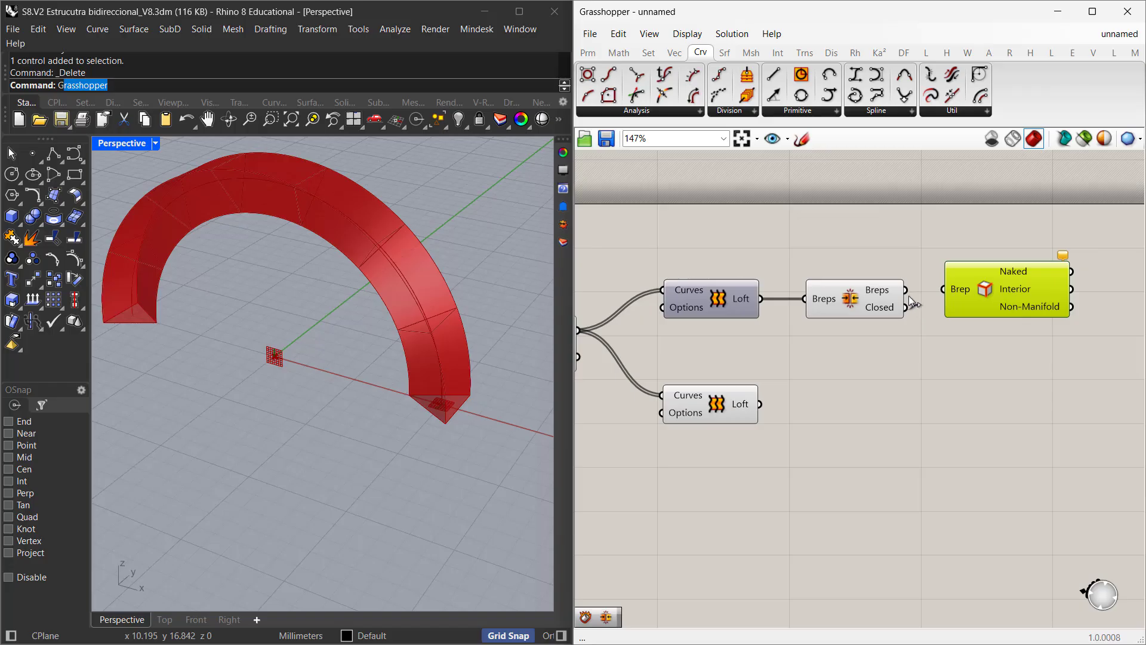
left_click_drag(905, 290, 935, 286)
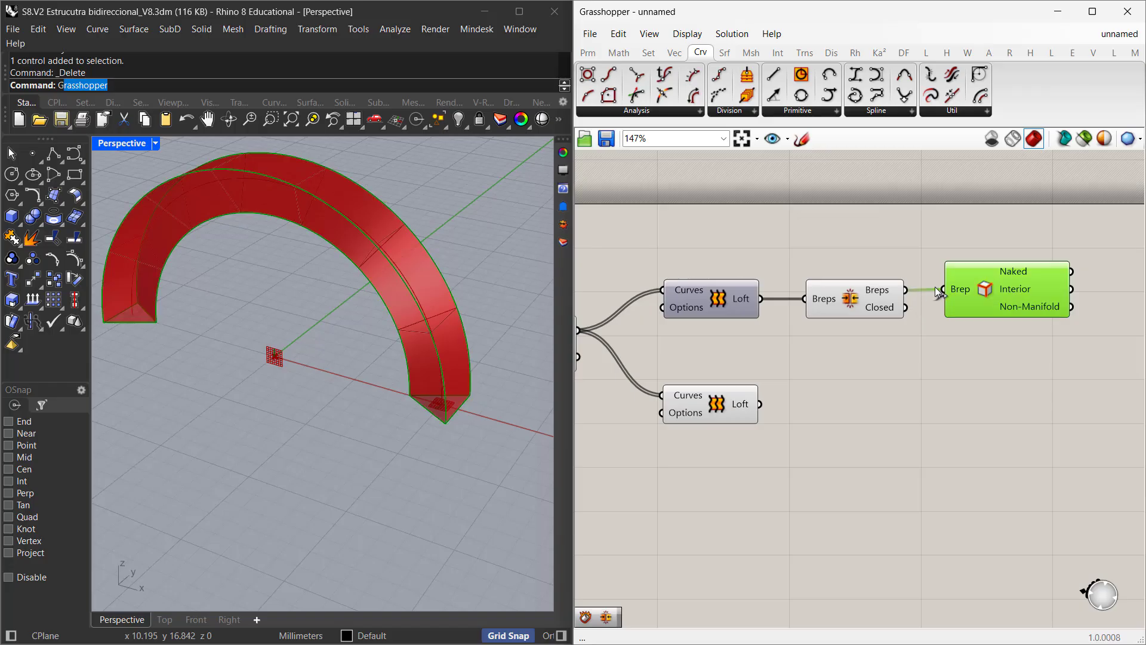
- Turn off the preview of the Brep Join and the lower Loft
right_click(851, 305)
left_click(882, 331)
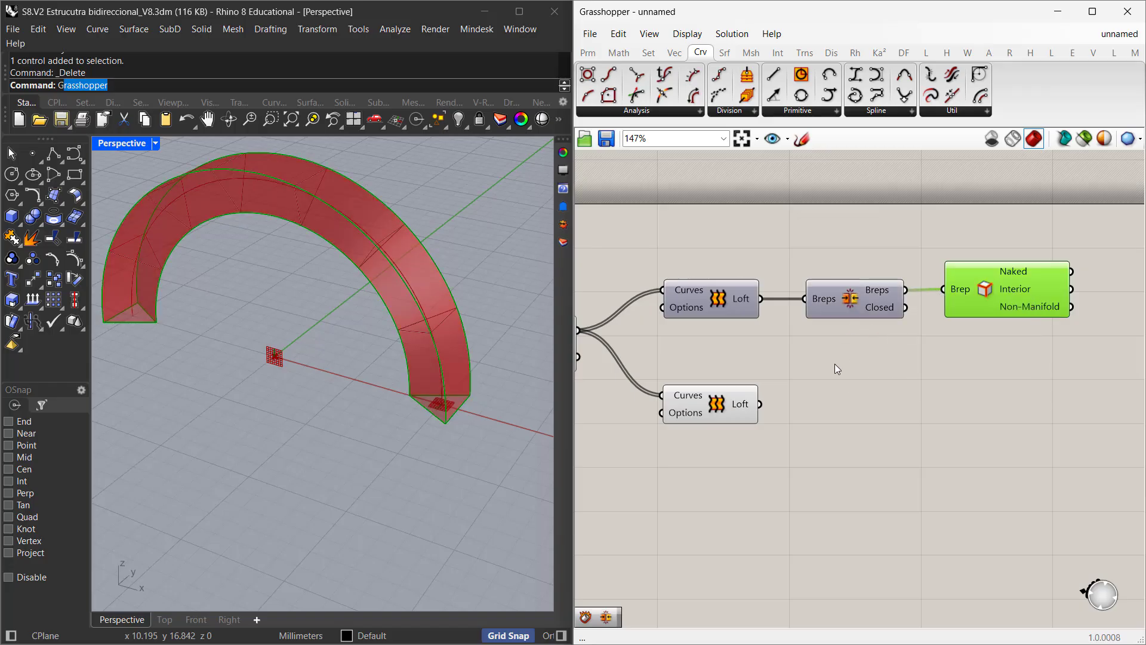
scroll(834, 364, "down", 3)
right_click_drag(746, 424, 901, 373)
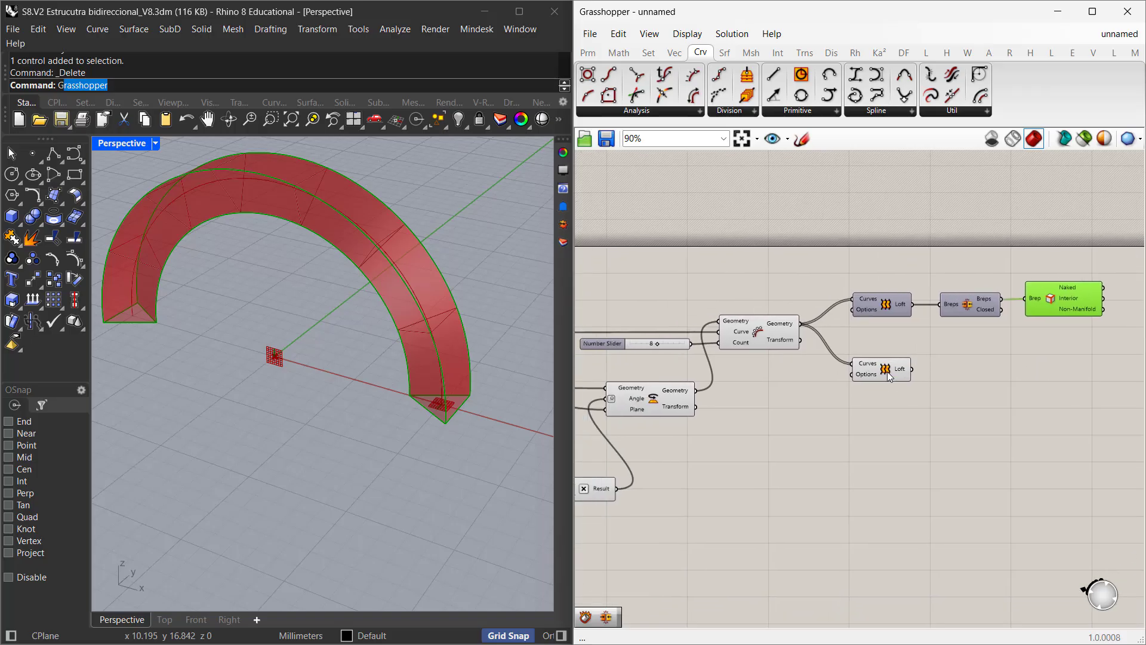
right_click(889, 376)
left_click(927, 400)
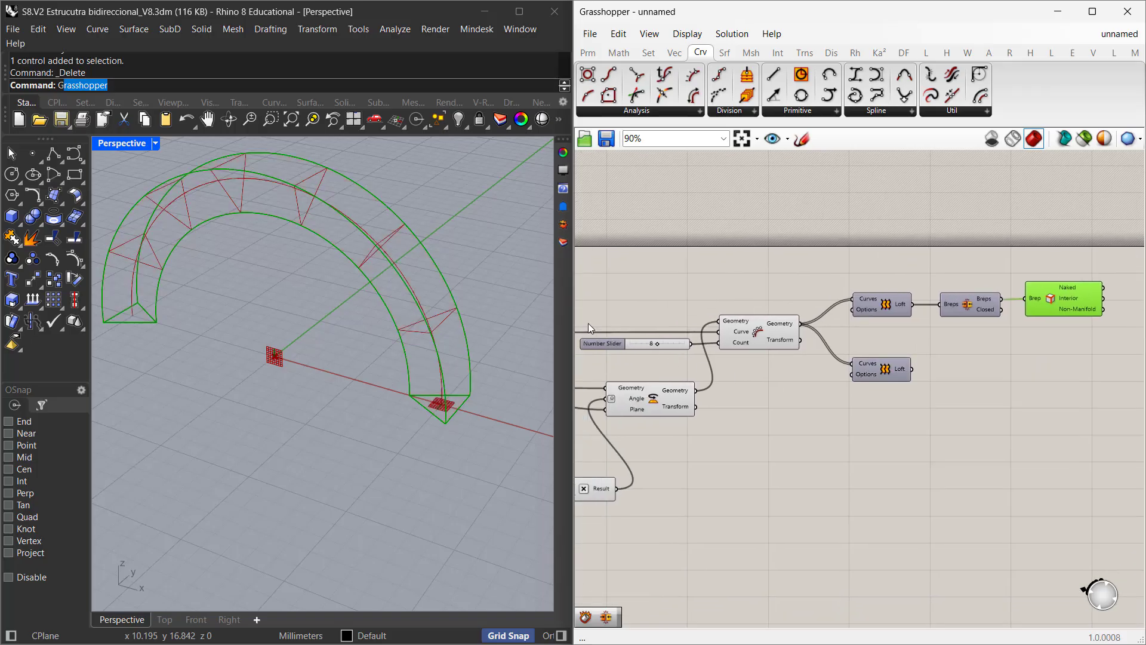
- Turn off the Brep Edges preview and turn the lower Loft's preview back on
right_click_drag(546, 285, 482, 263)
right_click_drag(178, 238, 228, 239)
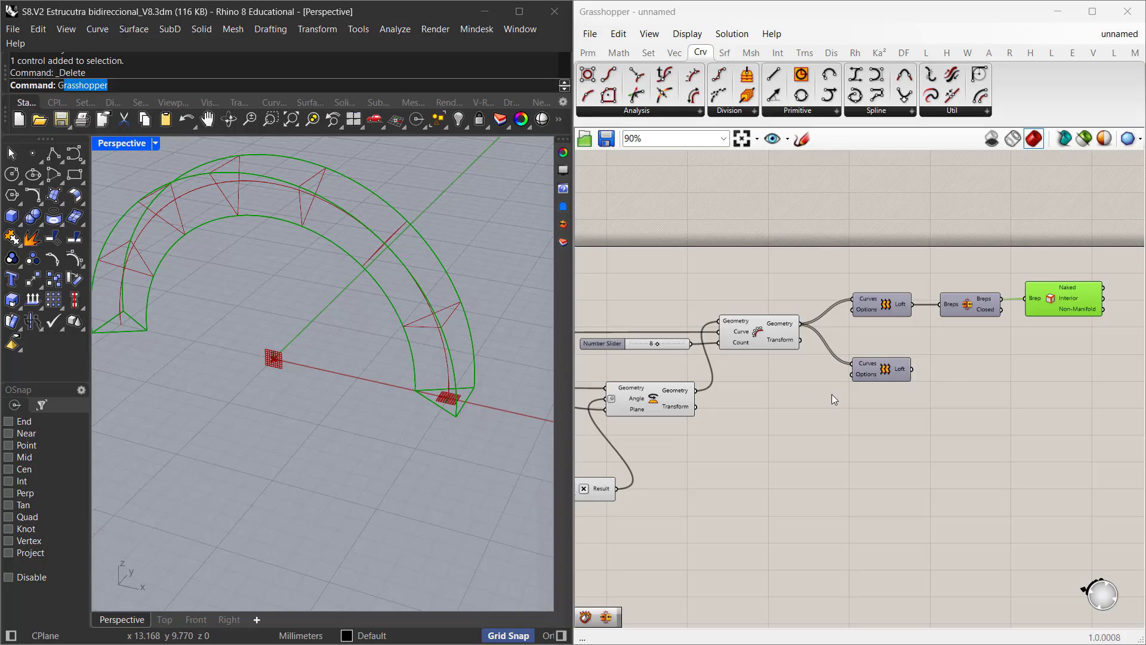
scroll(465, 247, "up", 3)
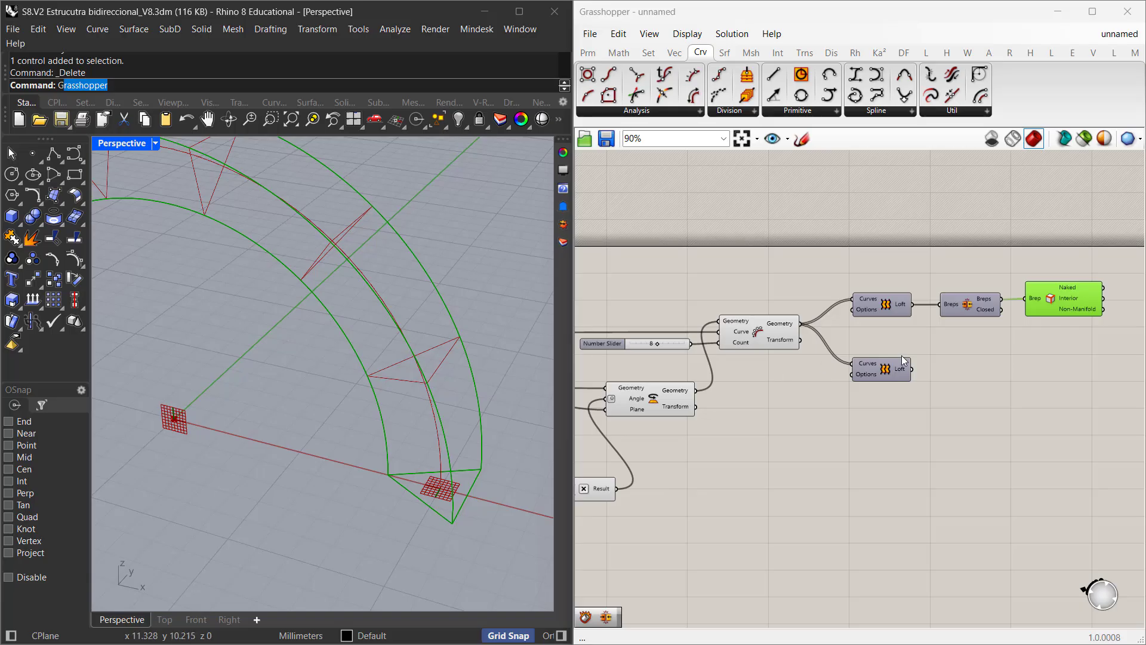
right_click(1050, 300)
left_click(1051, 329)
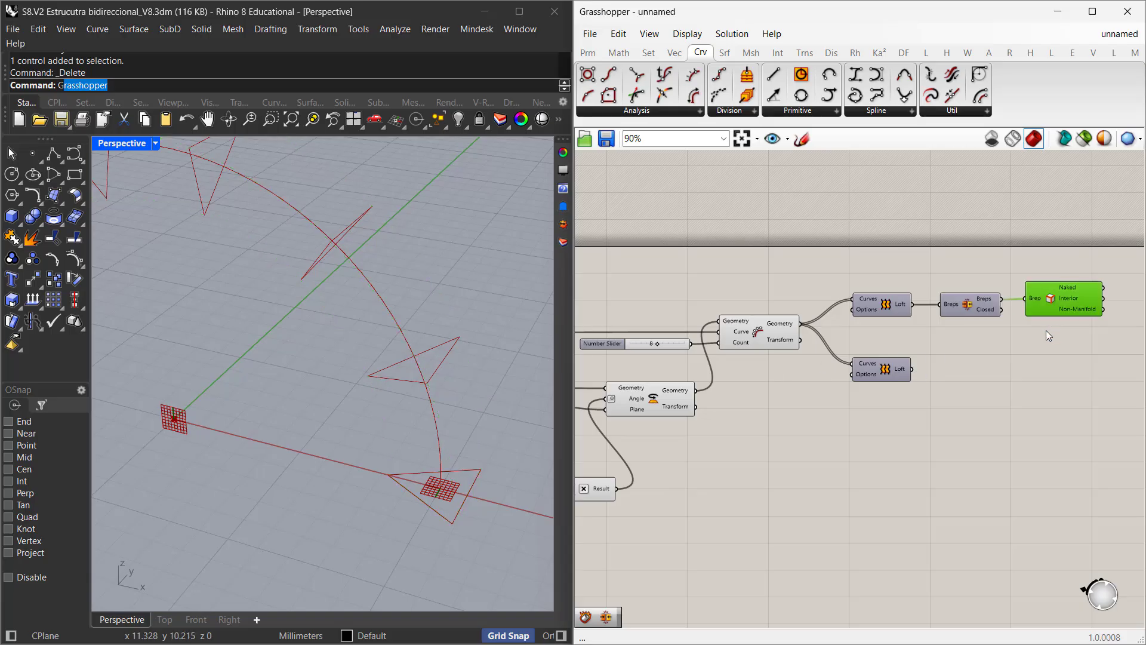
right_click(887, 365)
left_click(911, 397)
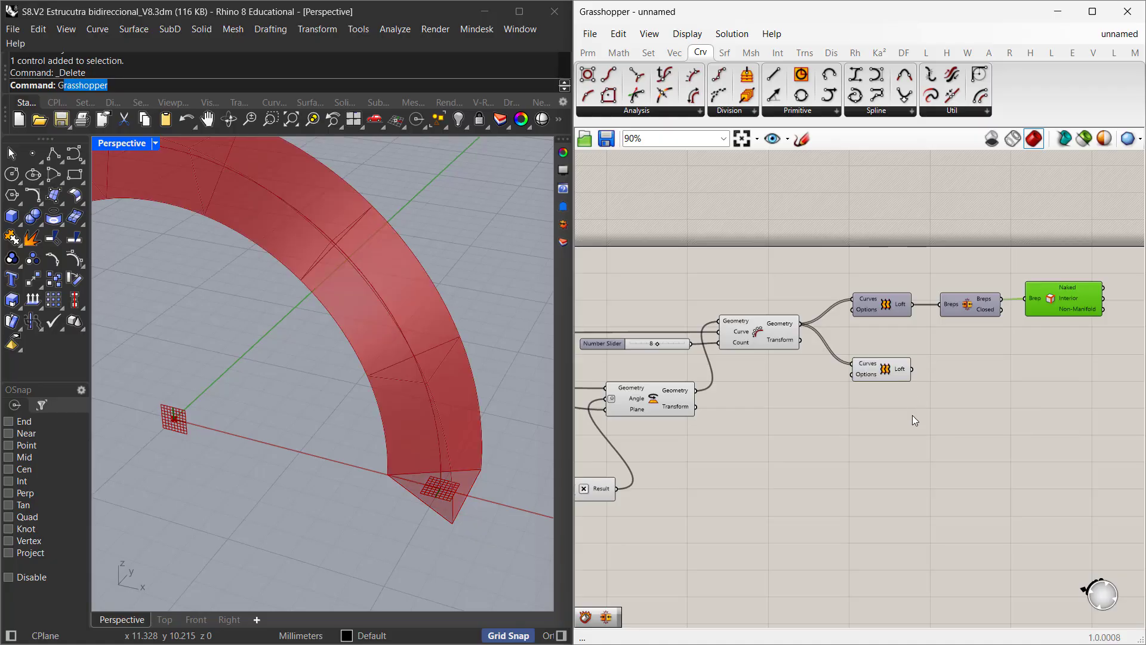
- Add a Split Brep Multiple component and connect the lower Loft's output to its Brep input
scroll(912, 416, "up", 3)
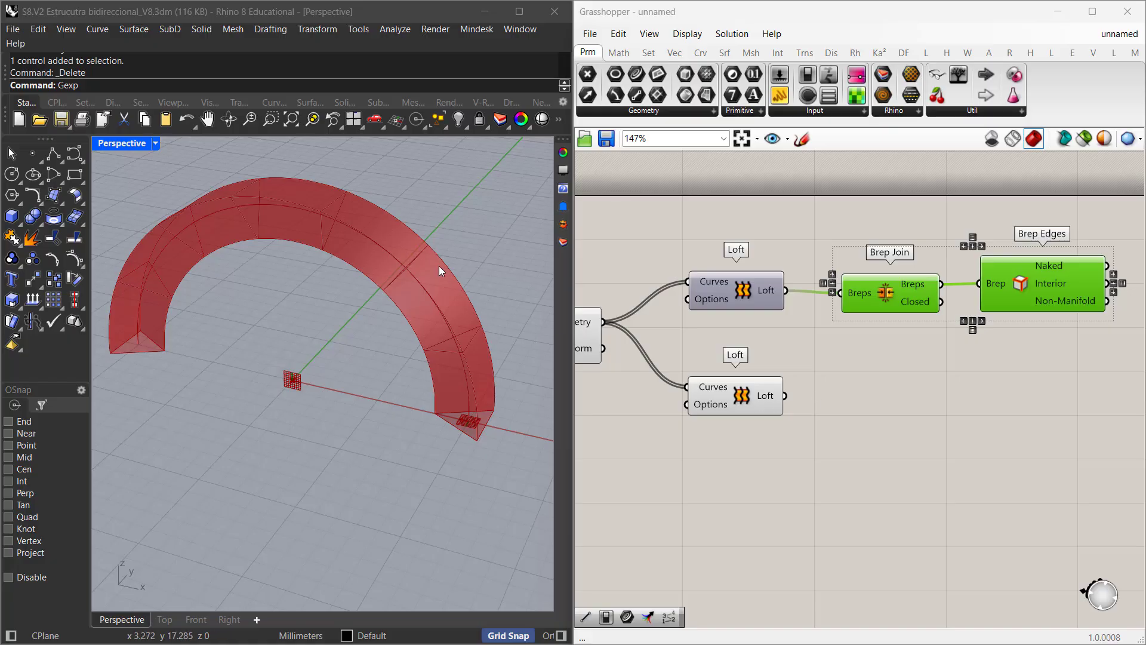
double_click(874, 373)
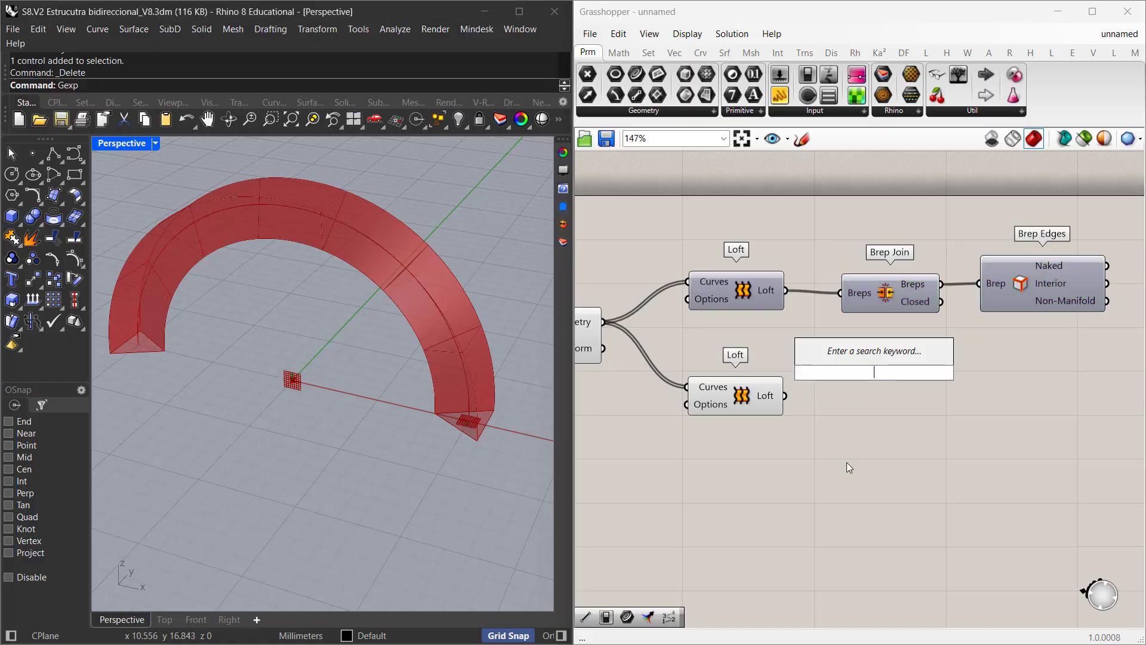
type("split")
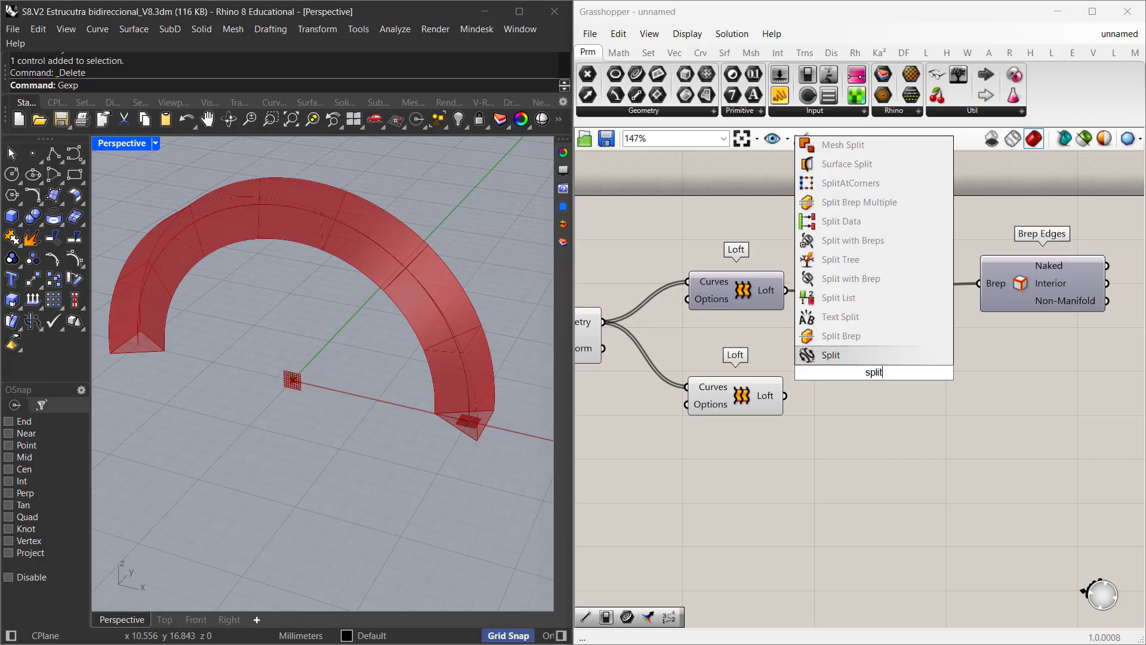
type(" brep")
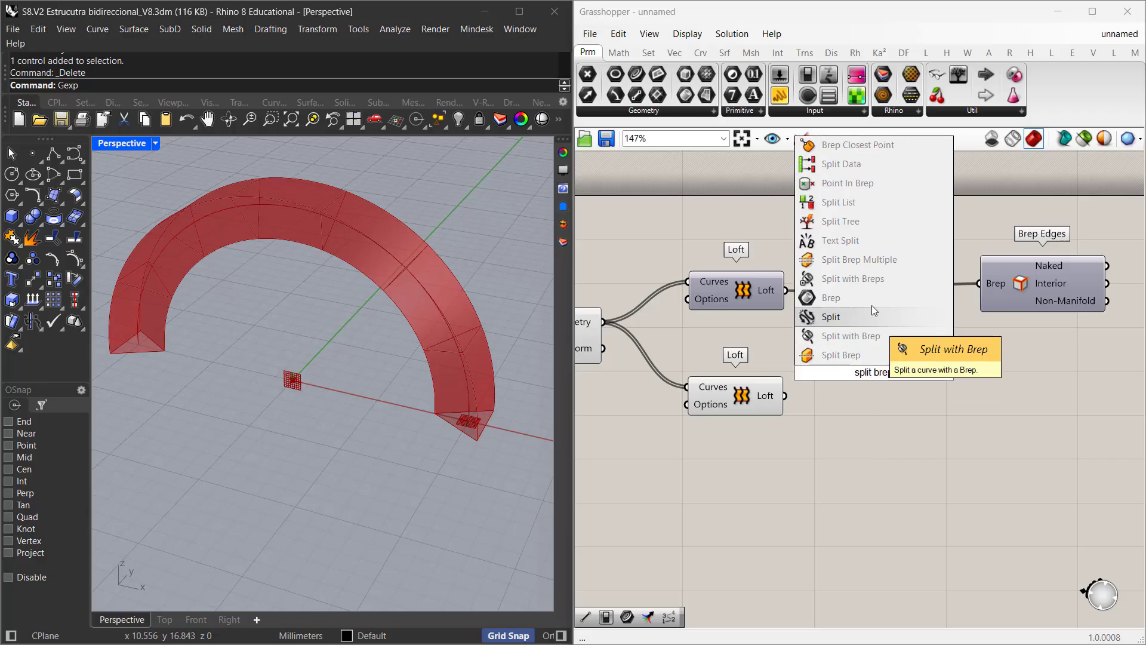
left_click(884, 262)
left_click_drag(888, 376, 897, 409)
left_click_drag(786, 396, 831, 395)
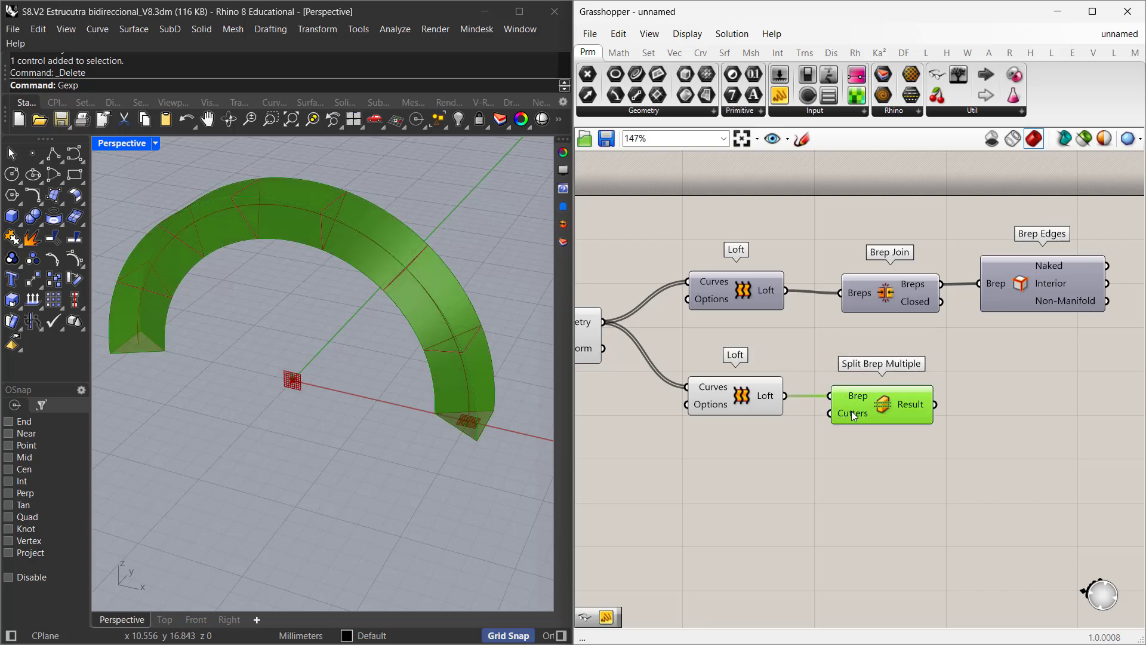
- Connect Curve Array's Geometry output to the Cutters input of Split Brep Multiple
right_click_drag(811, 447, 860, 440)
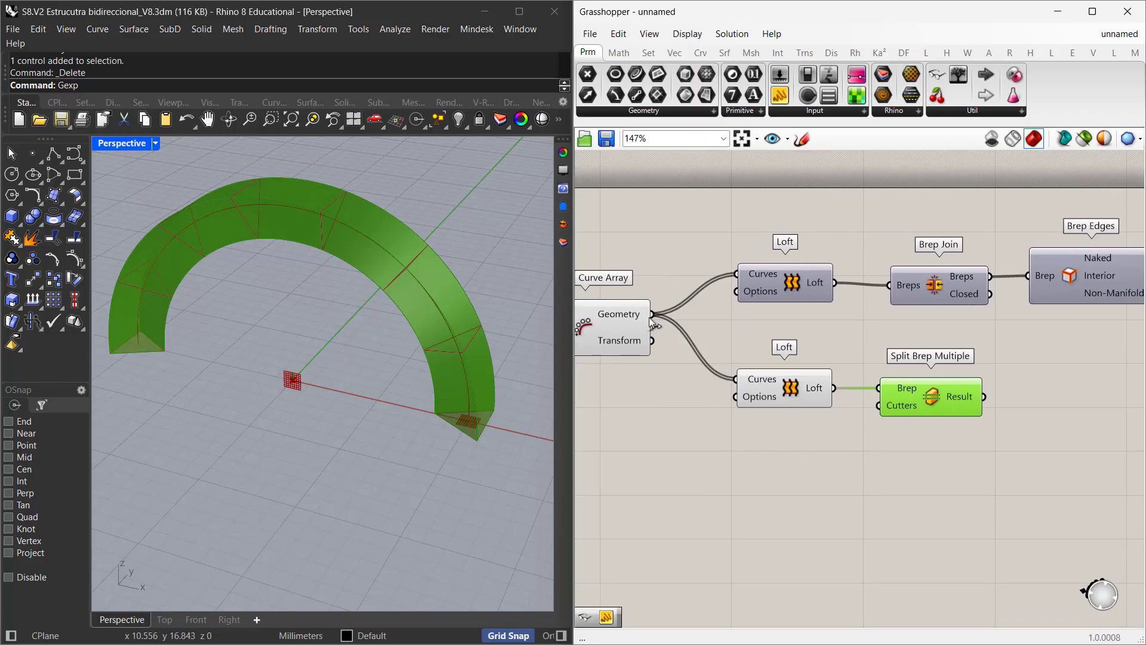
left_click_drag(652, 314, 879, 405)
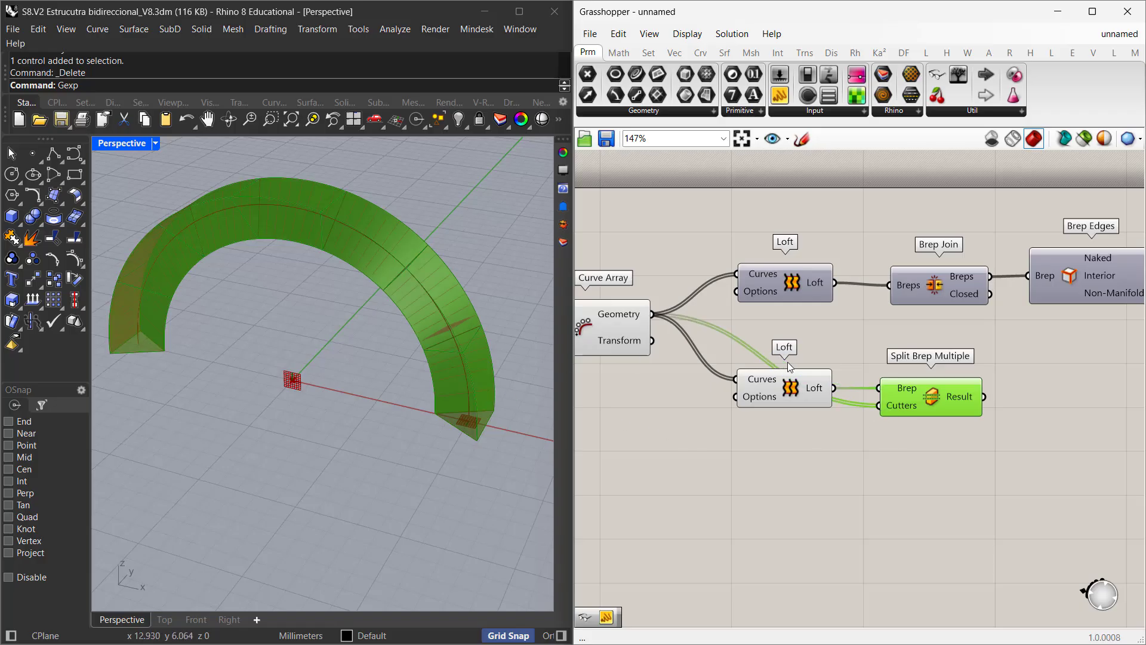
mouse_move(774, 381)
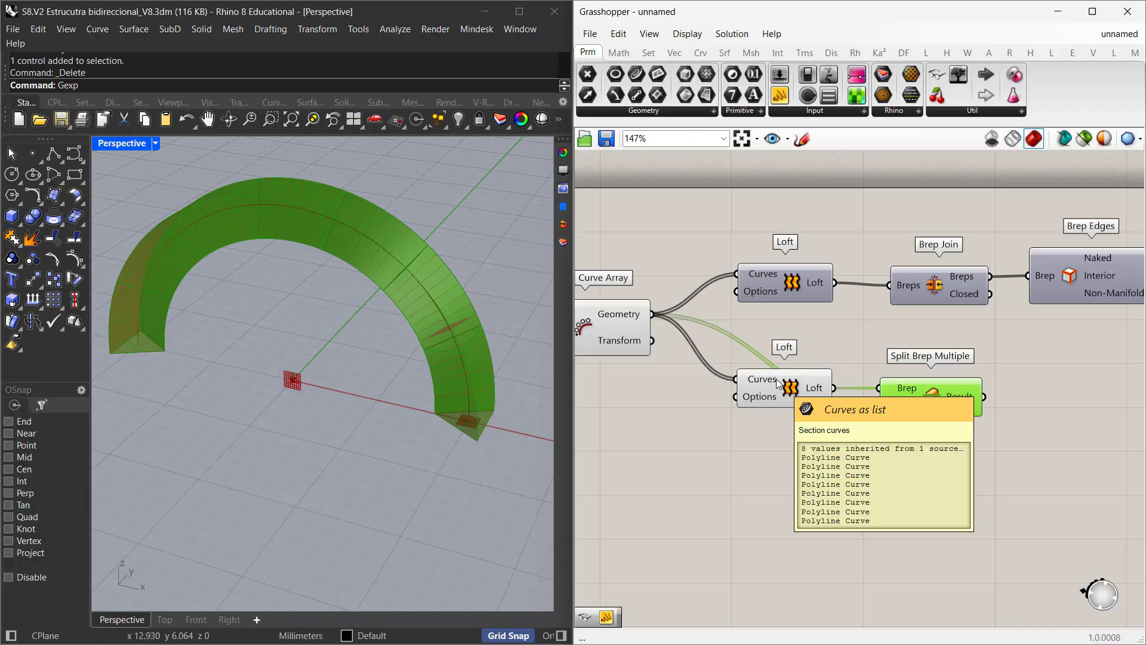
- Add a second Brep Join component and feed its Breps input with the Split Brep Multiple Result
right_click_drag(925, 346, 777, 346)
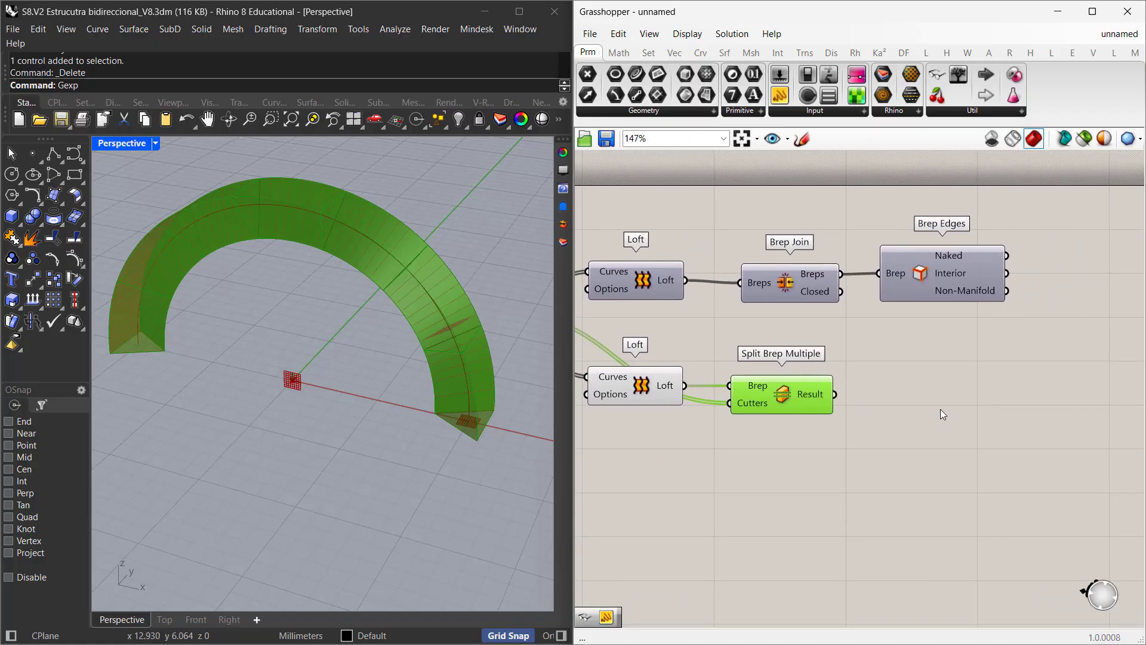
scroll(940, 410, "up", 2)
double_click(927, 384)
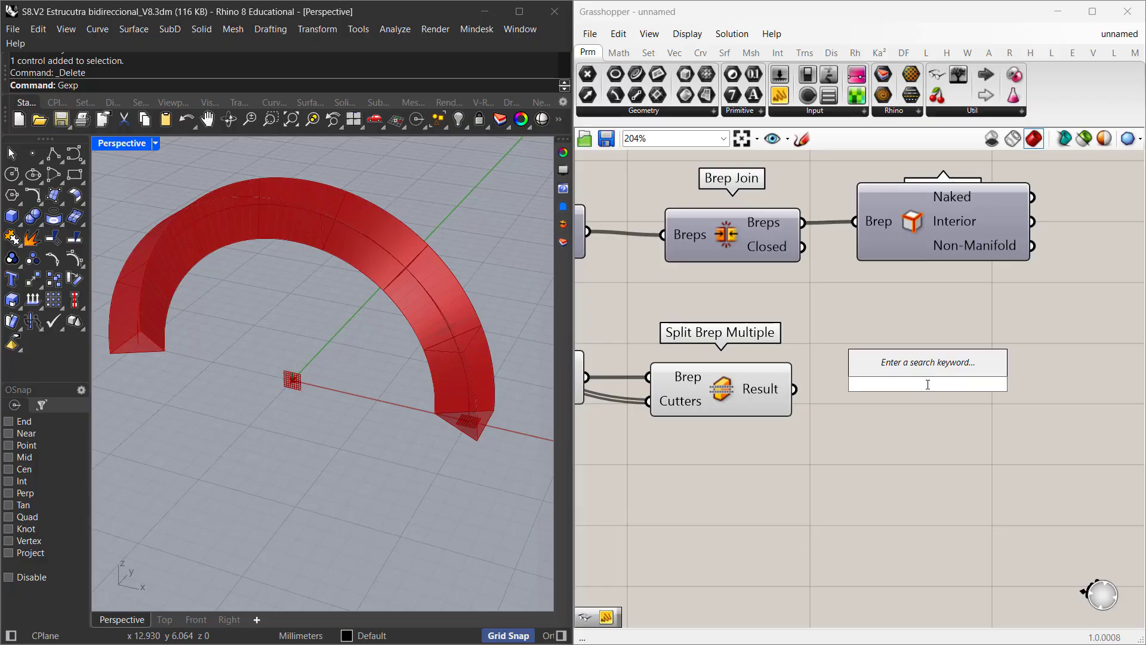
type("brep j")
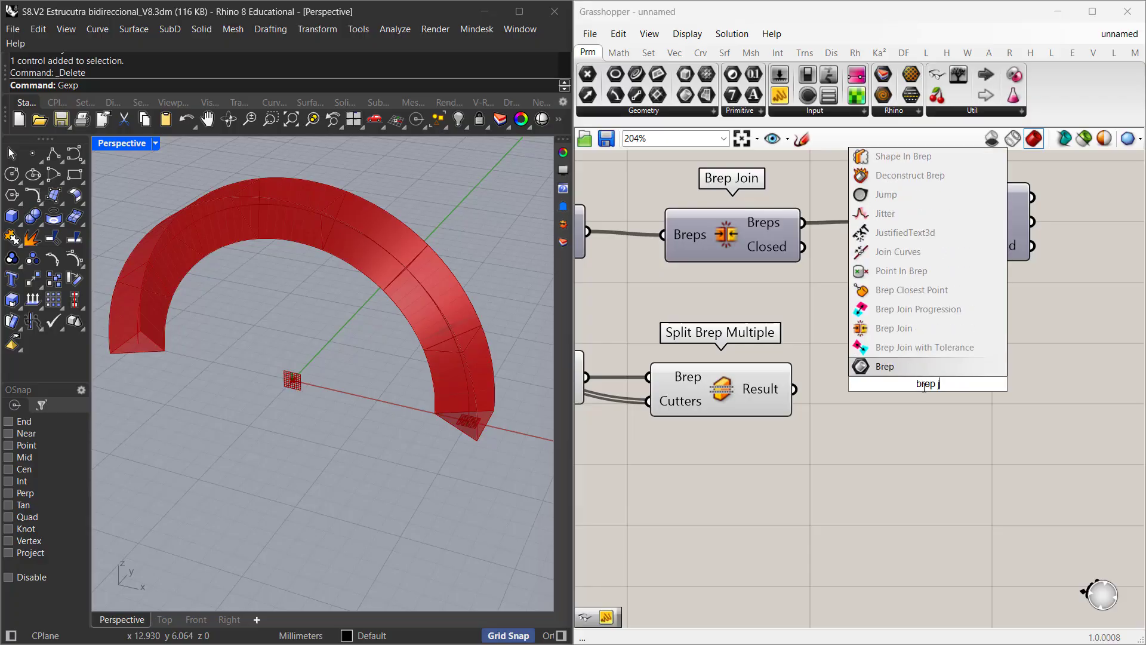
type("oin")
key("Return")
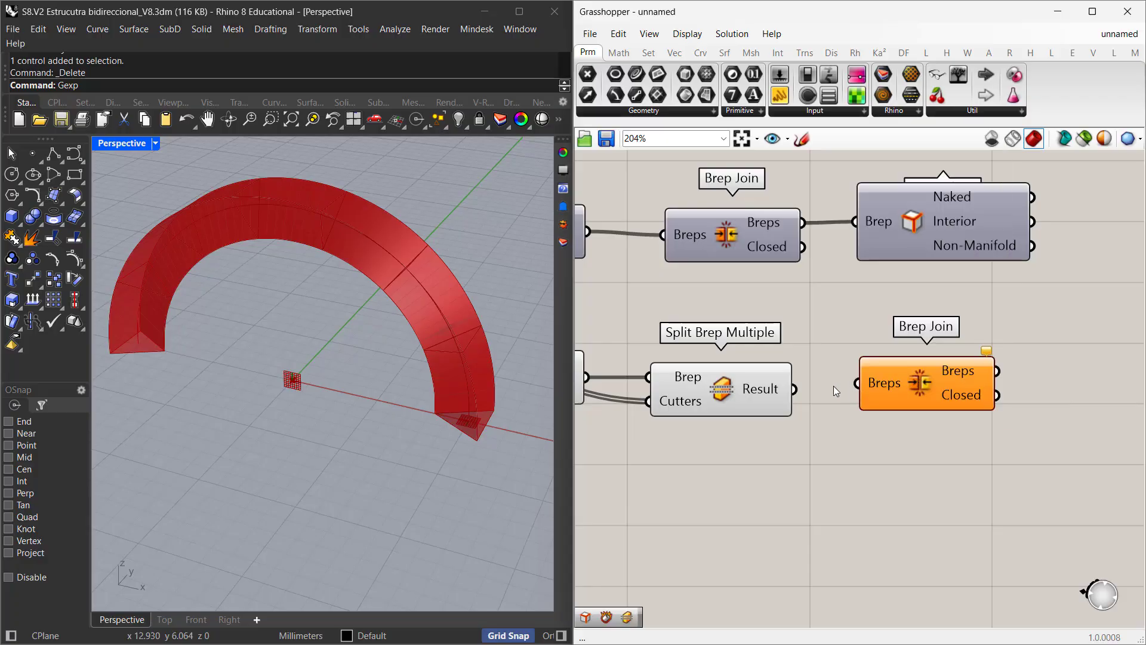
left_click_drag(795, 388, 918, 407)
- Turn off the previews of the lower Loft and Split Brep Multiple
right_click_drag(908, 457, 1071, 434)
right_click(706, 363)
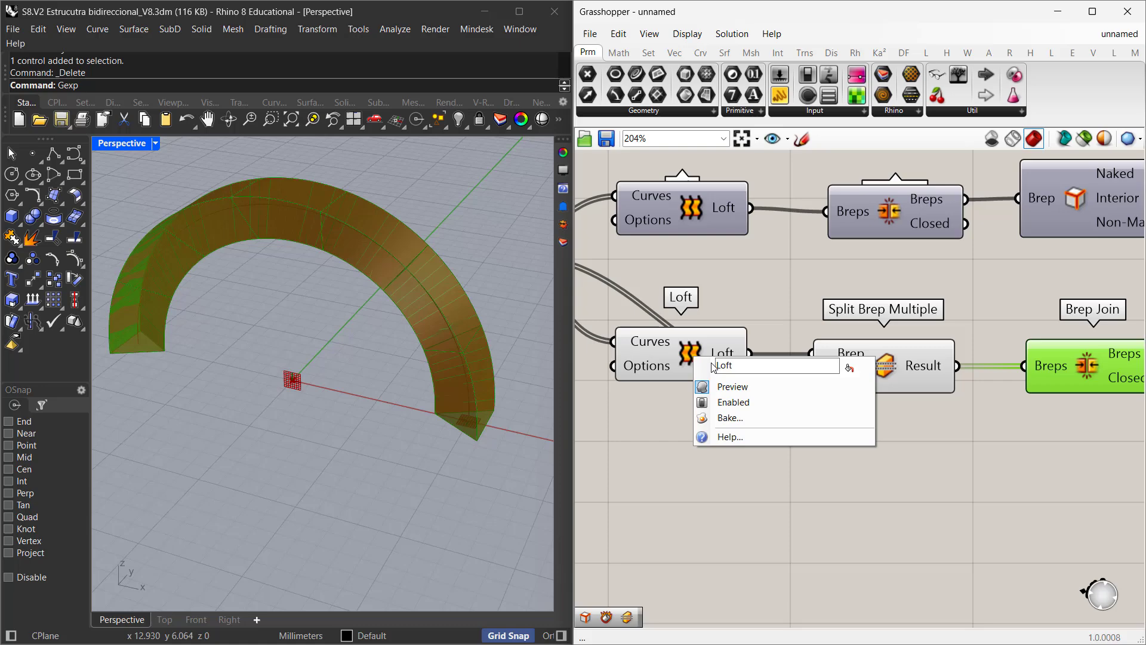
left_click(732, 388)
scroll(779, 392, "down", 3)
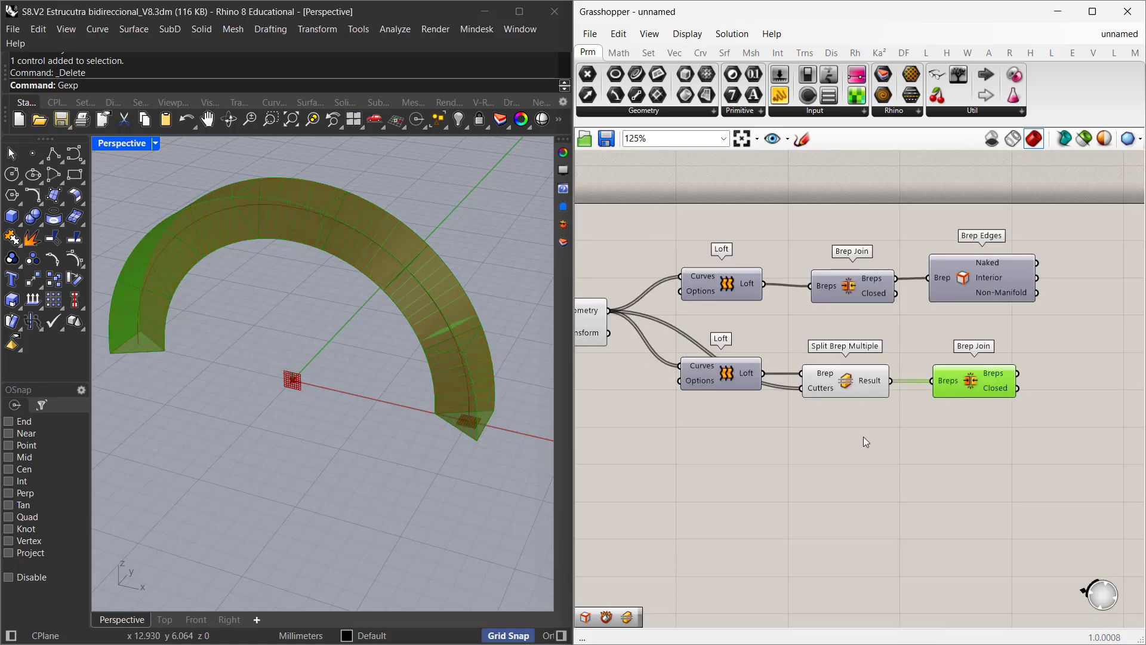
right_click_drag(907, 454, 803, 450)
scroll(962, 411, "up", 2)
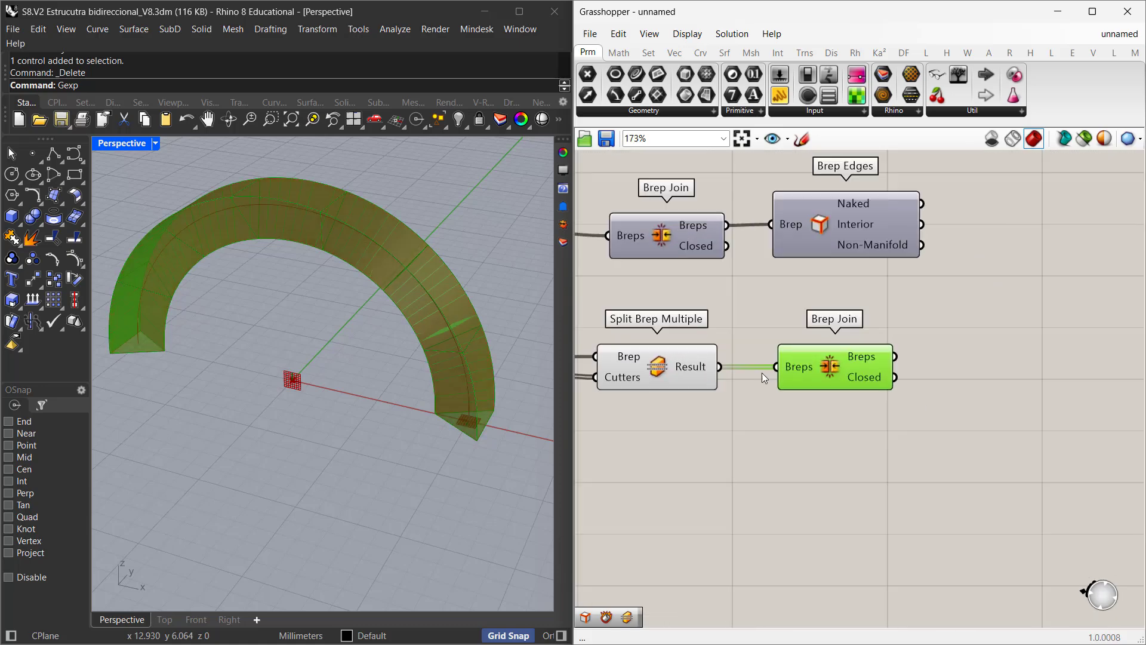
right_click(659, 373)
left_click(696, 402)
- Add a second Brep Edges component and connect the lower Brep Join's Breps output to its Brep input
right_click_drag(933, 402, 880, 390)
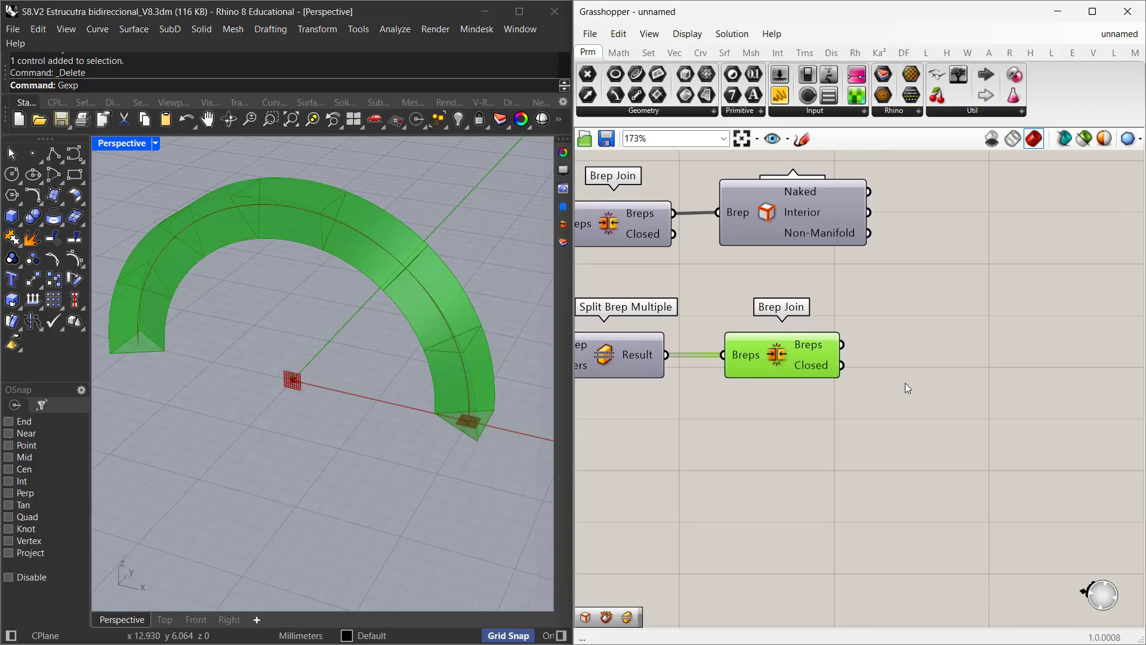
double_click(951, 356)
type("brep edge")
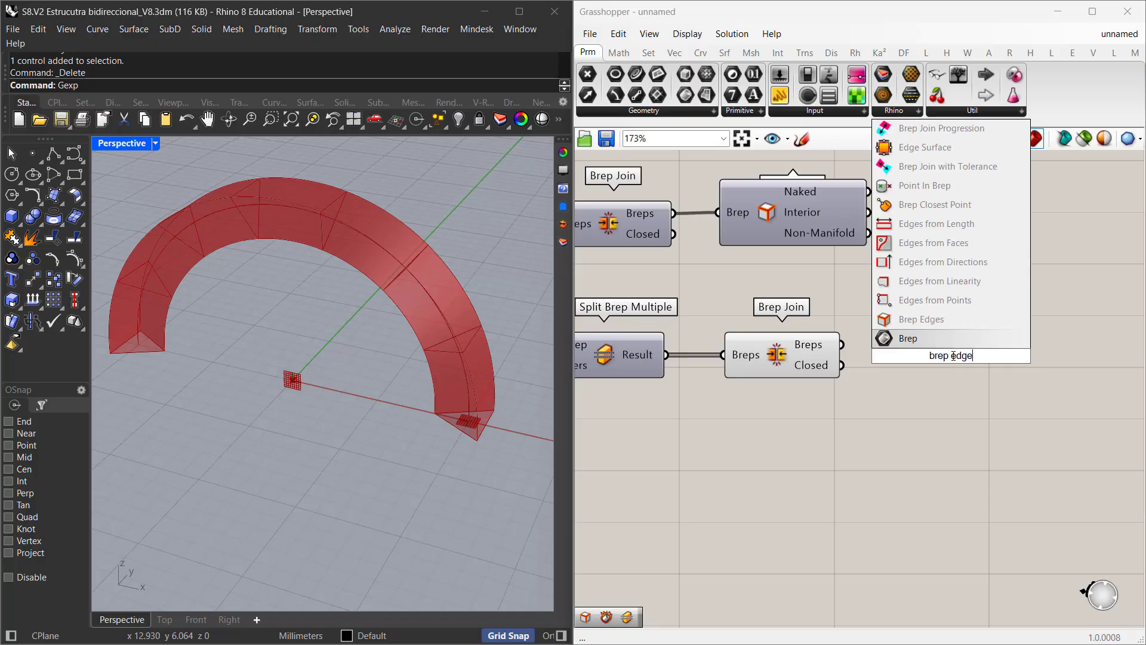
left_click(944, 320)
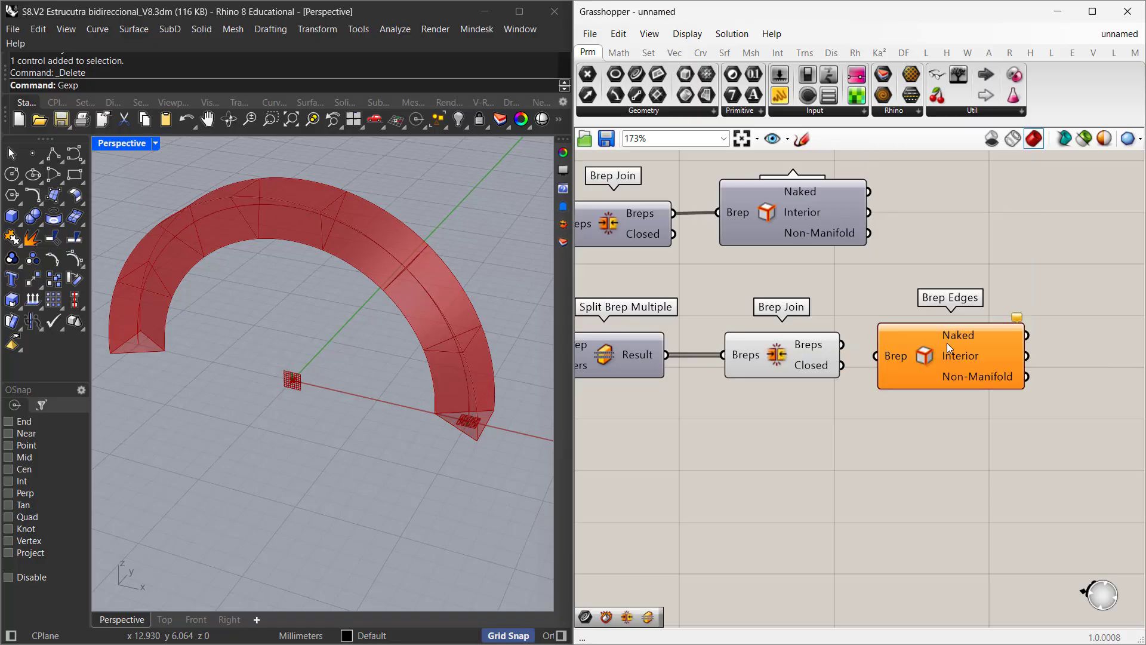
left_click_drag(882, 344, 841, 344)
- Add a Curve parameter and connect the lower Brep Edges' Interior output to it
right_click_drag(981, 420, 957, 425)
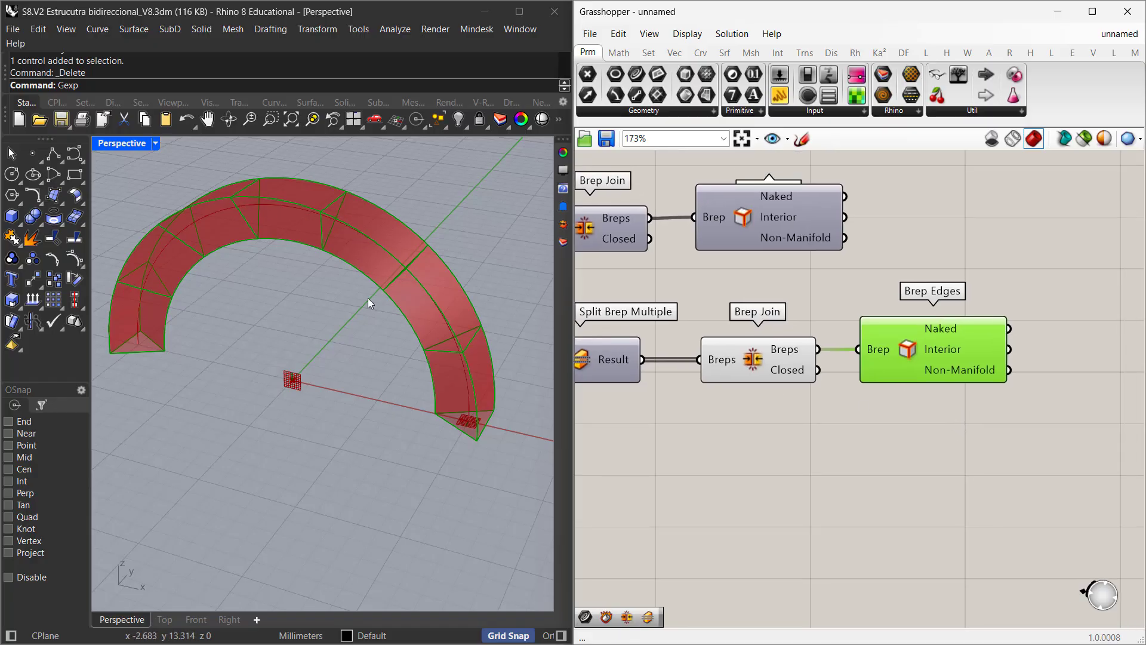
right_click_drag(973, 413, 886, 417)
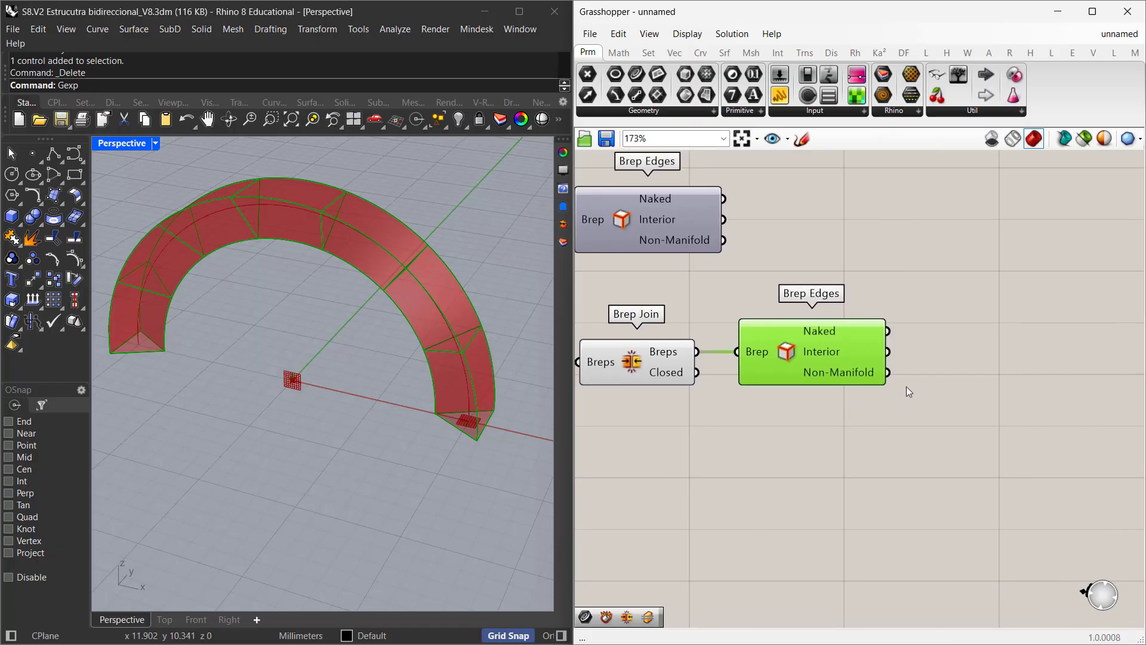
scroll(441, 263, "up", 3)
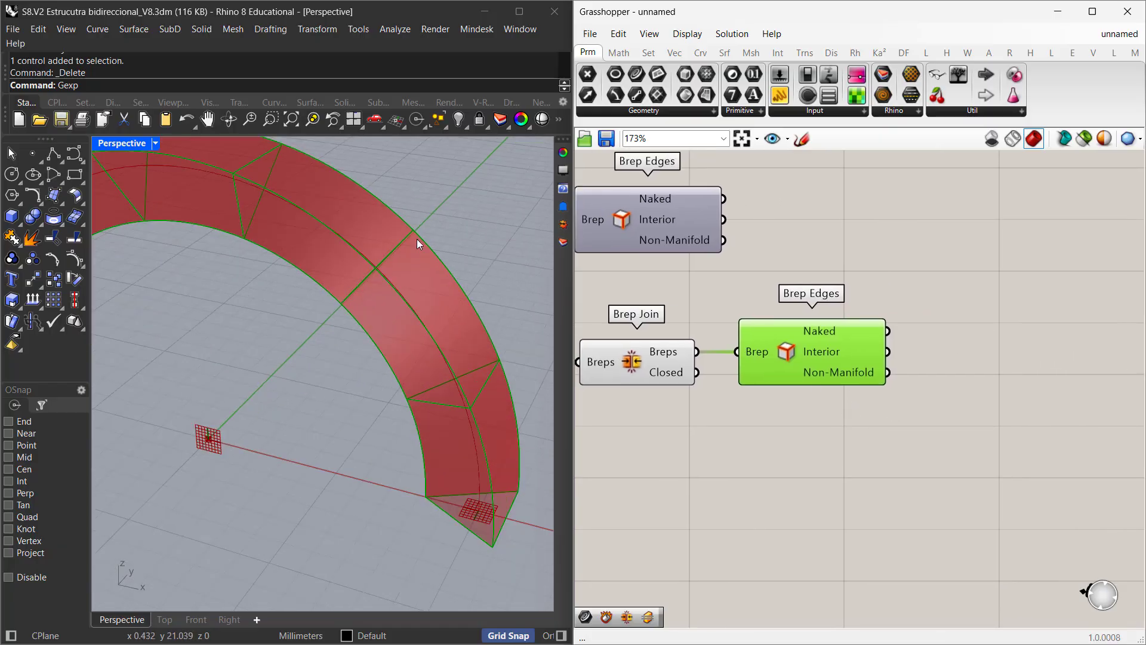
left_click(1002, 362)
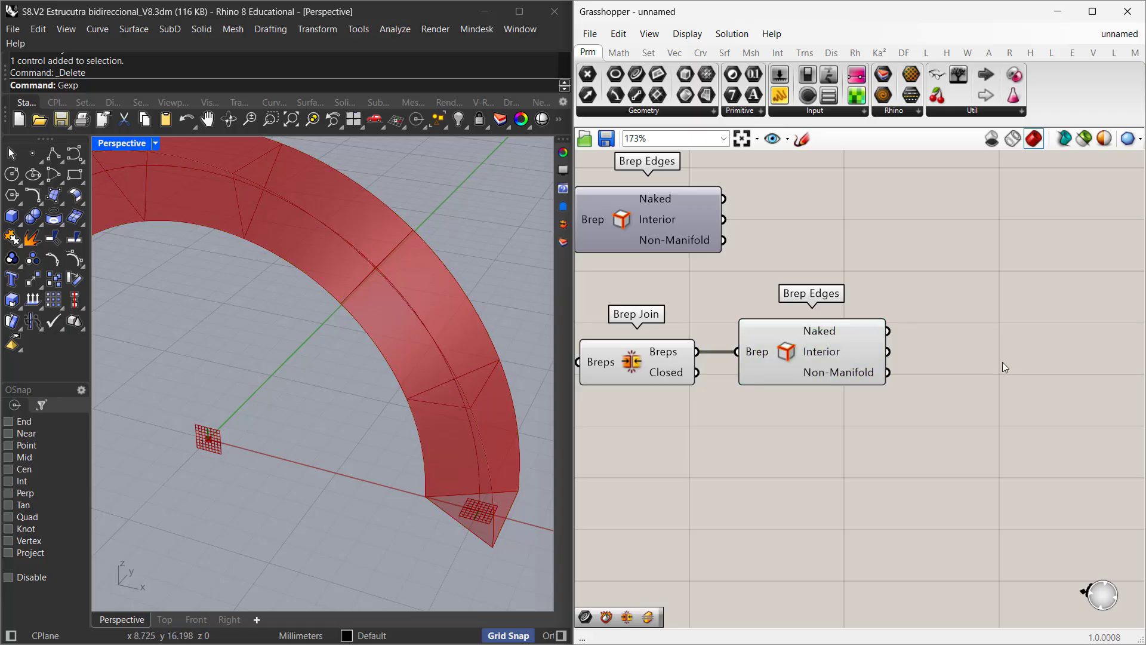
double_click(1002, 362)
type("curve")
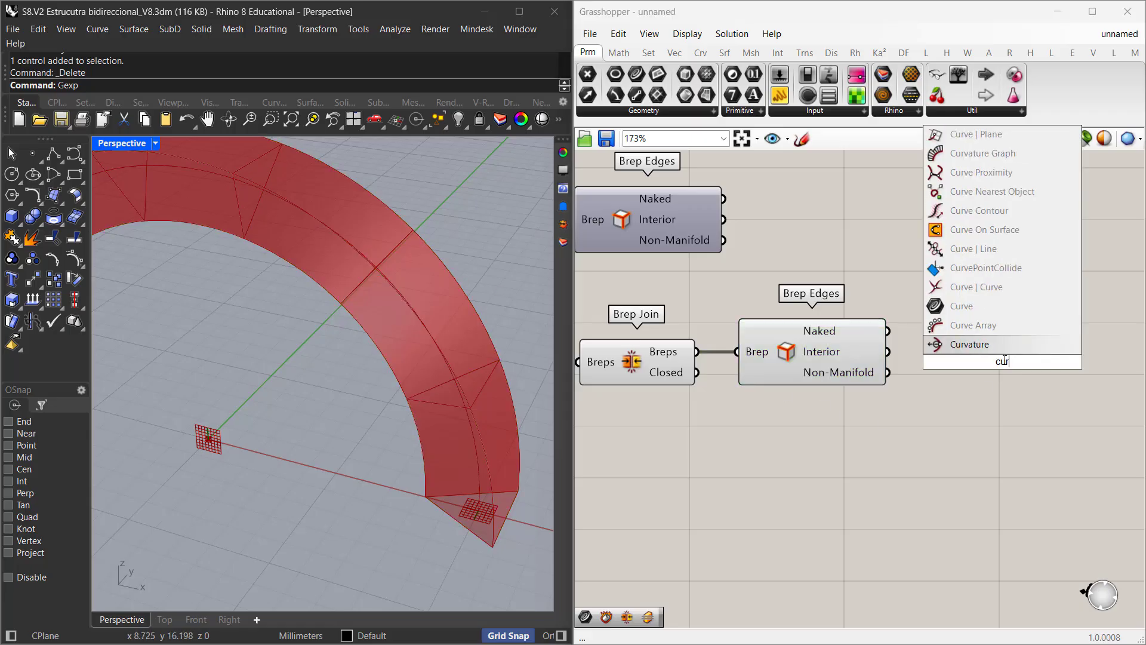
left_click(952, 341)
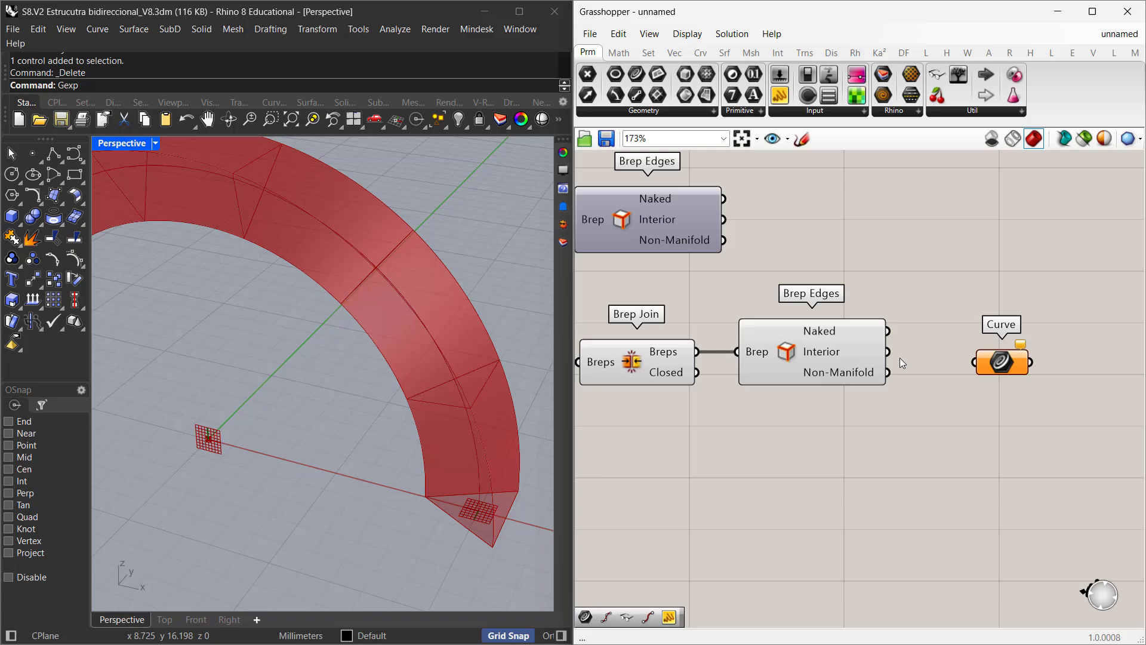
left_click_drag(893, 352, 975, 361)
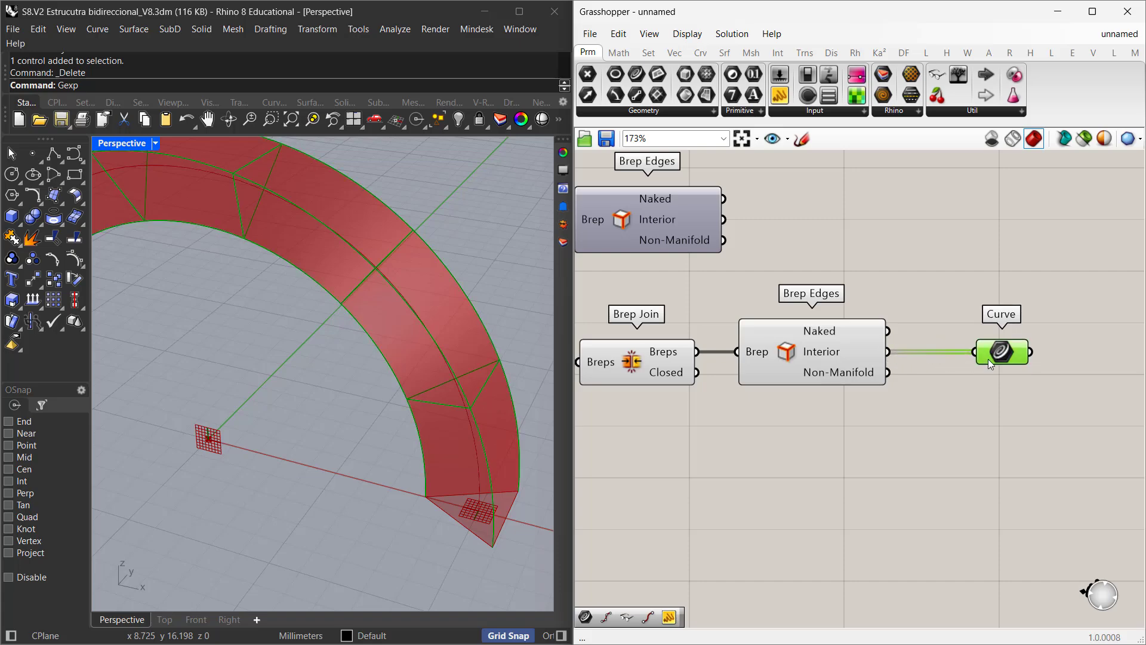
- Add an Explode component and connect the Curve parameter to its Curve input
right_click_drag(997, 428, 852, 426)
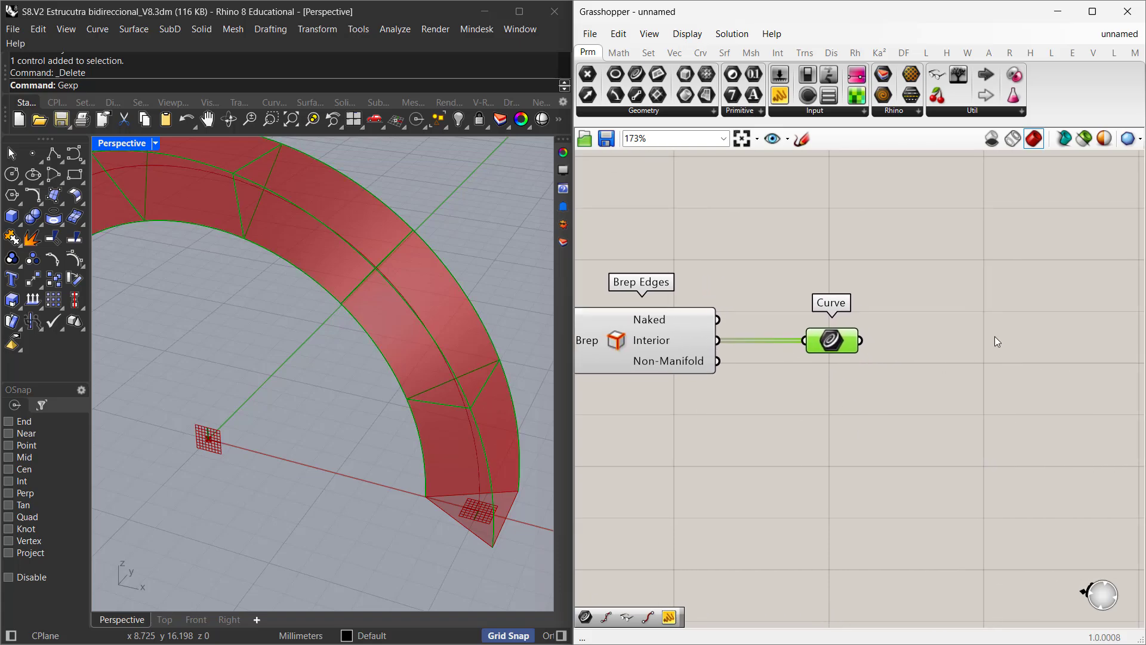
double_click(973, 338)
type("explo")
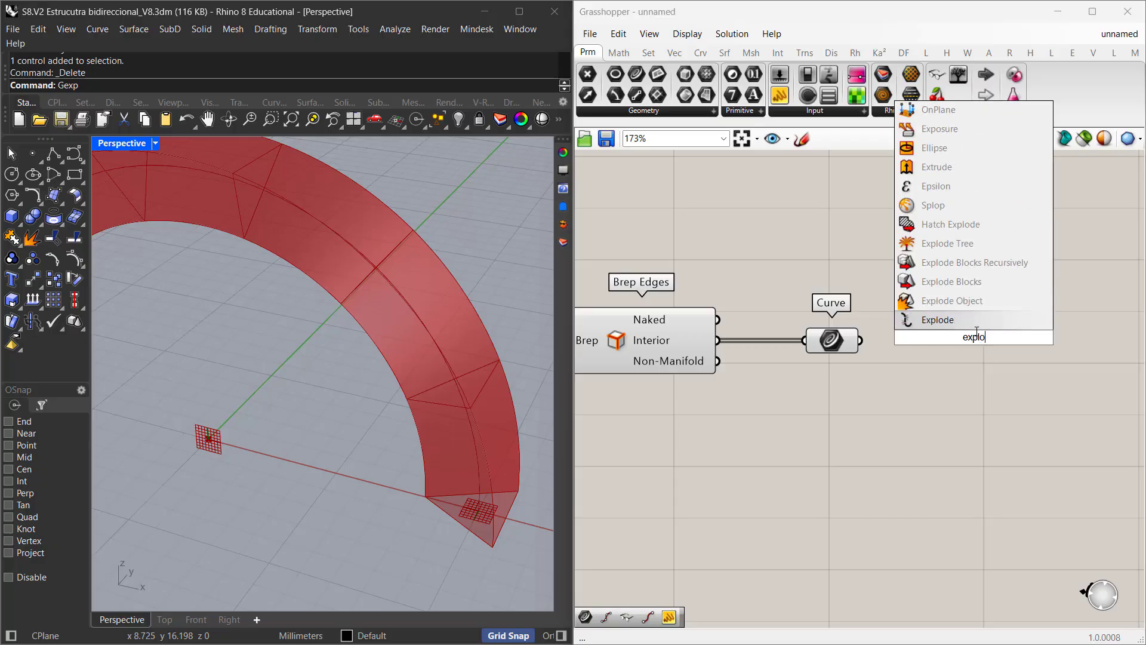
key("Return")
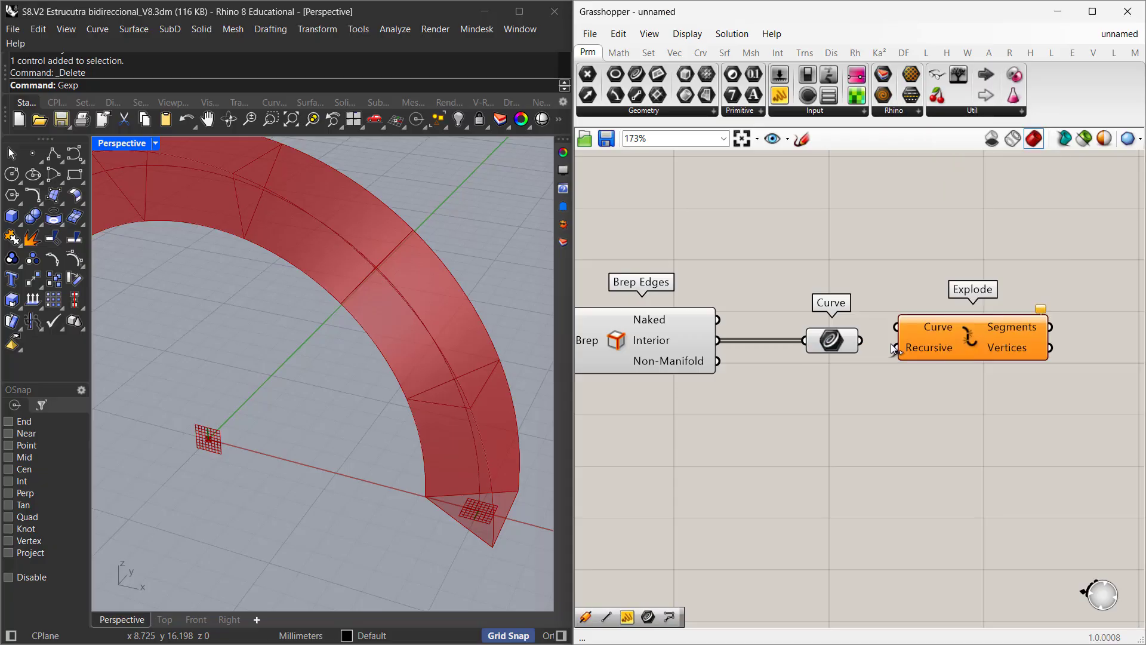
left_click_drag(861, 340, 930, 350)
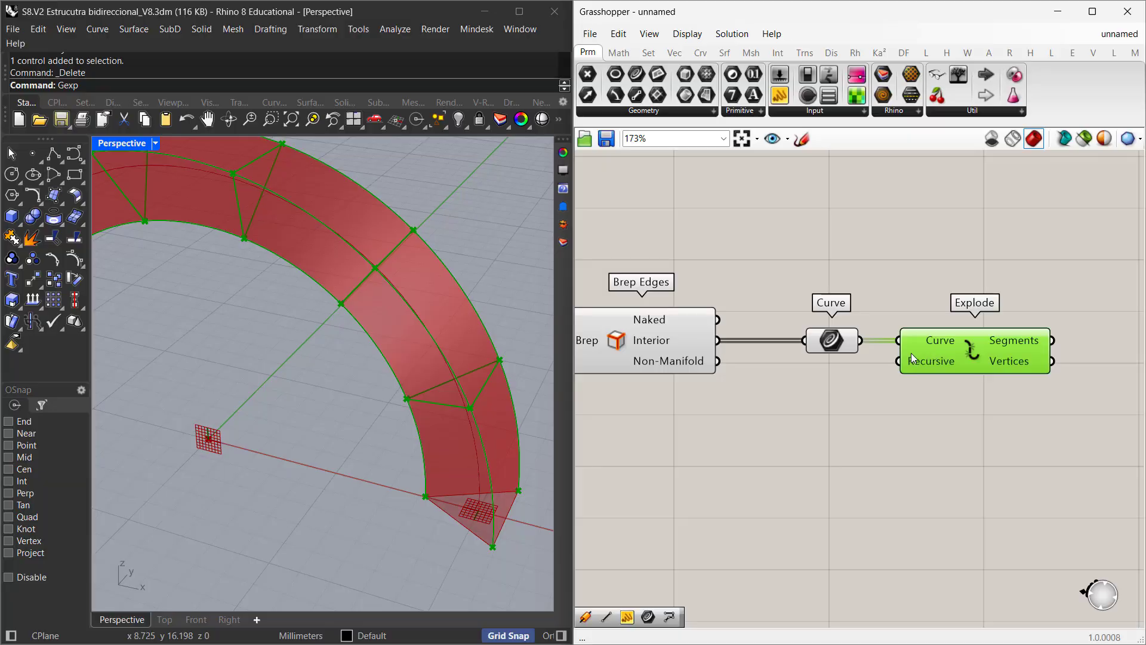
- Add a PolyLine component and connect the lower branch's Explode Vertices output to its Vertices input
scroll(708, 325, "down", 1)
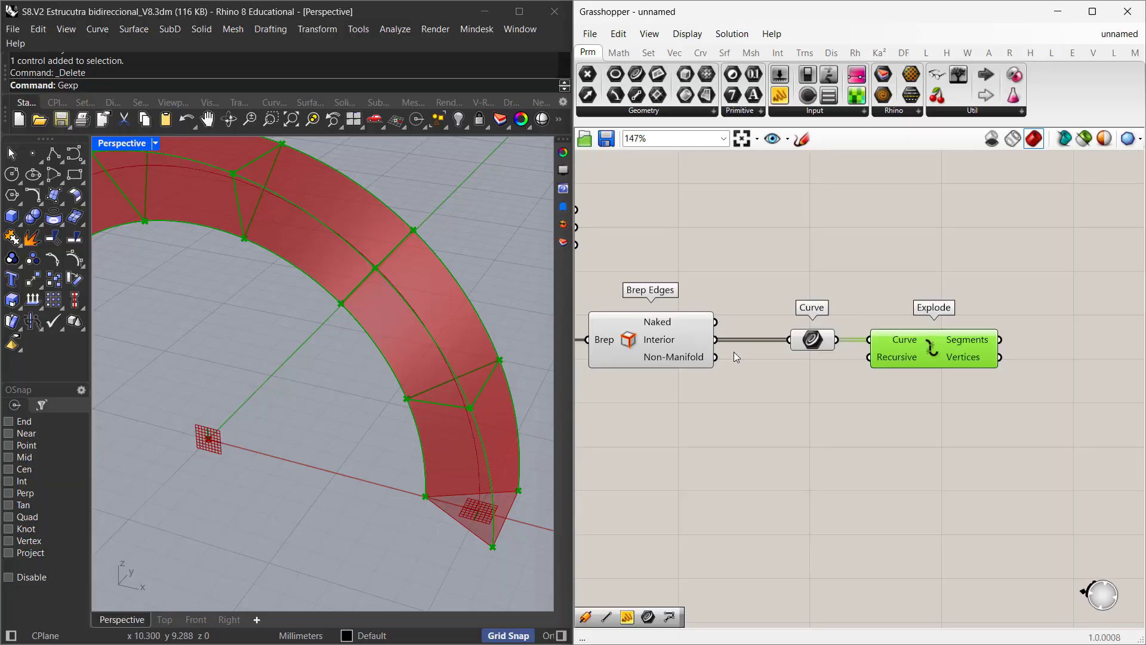
right_click_drag(856, 389, 760, 385)
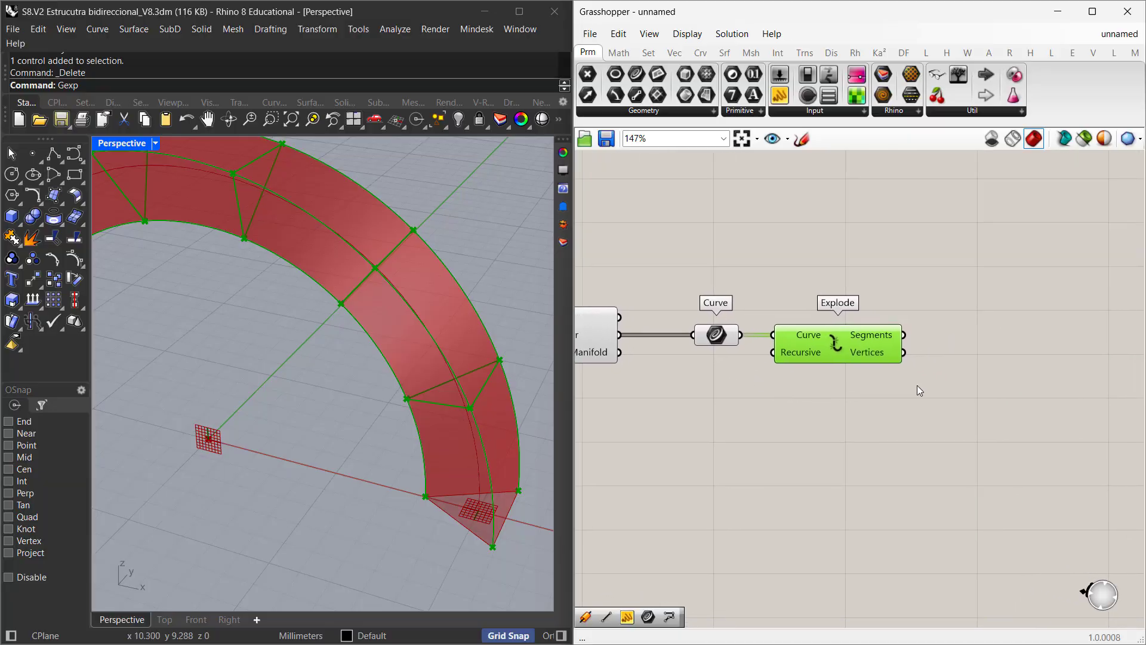
double_click(978, 335)
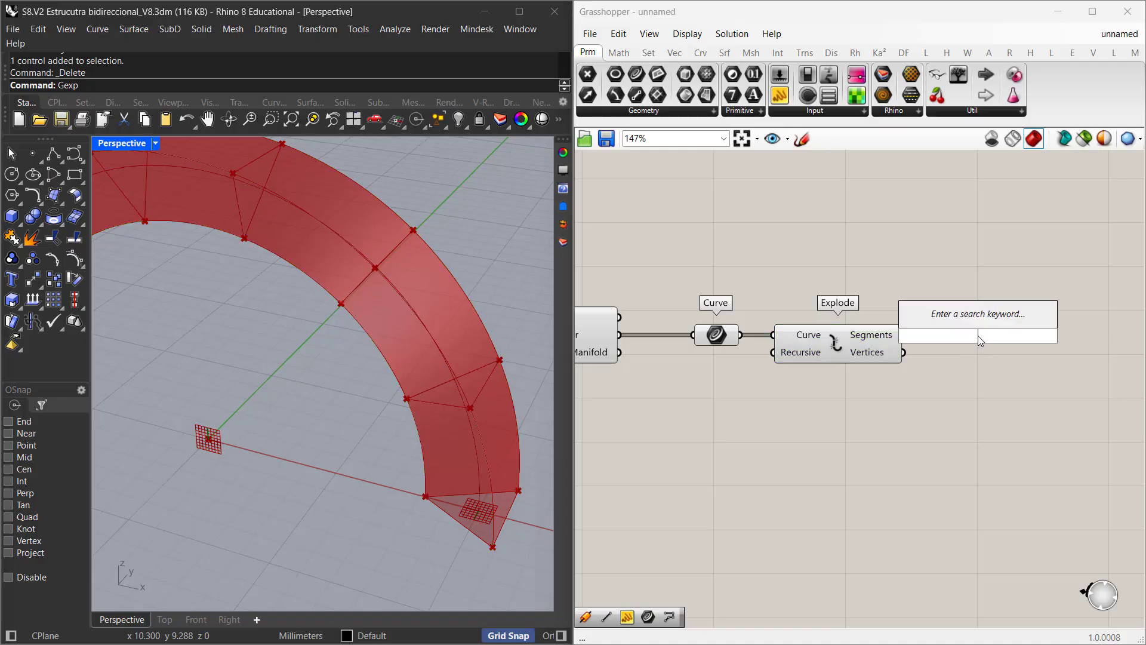
type("polyli")
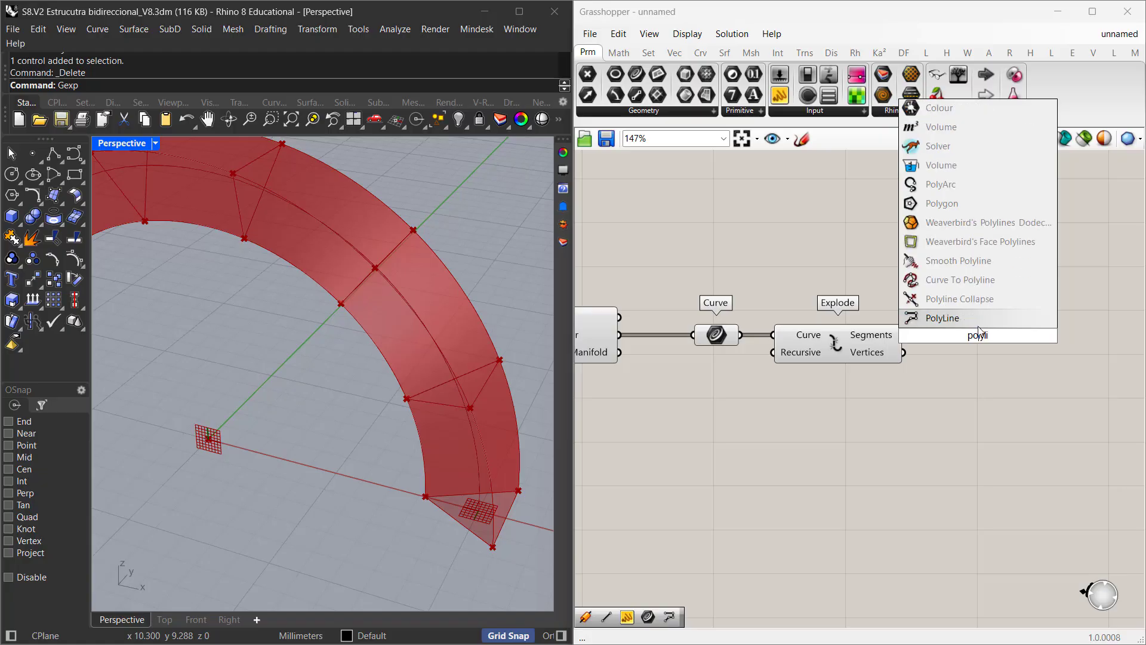
key("Return")
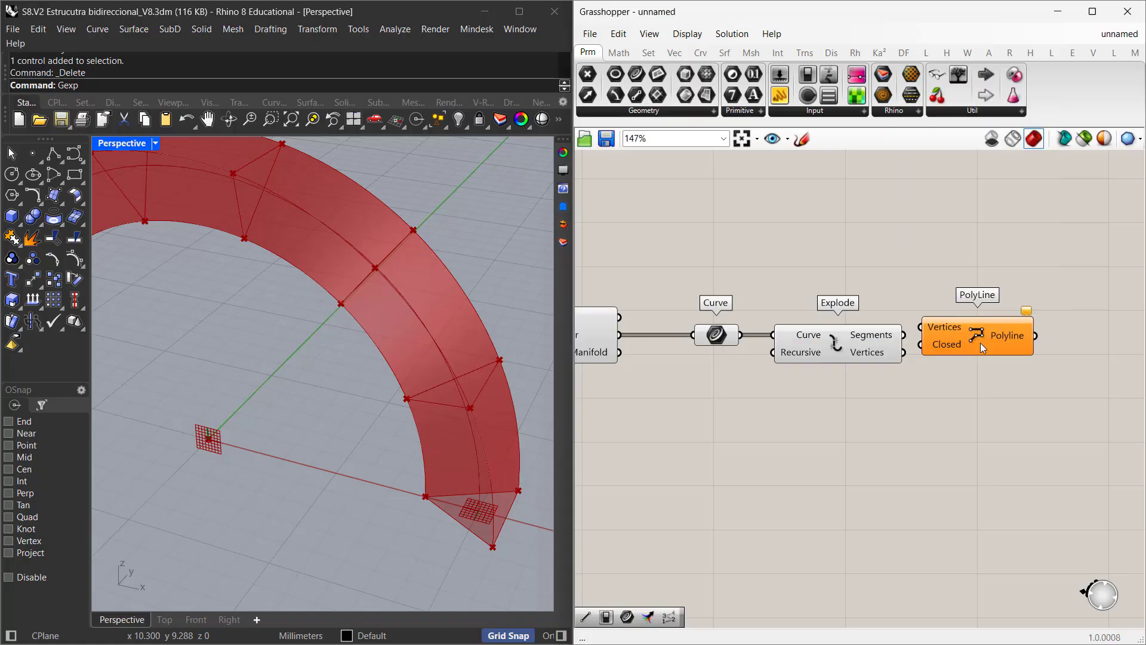
left_click_drag(980, 342, 1004, 371)
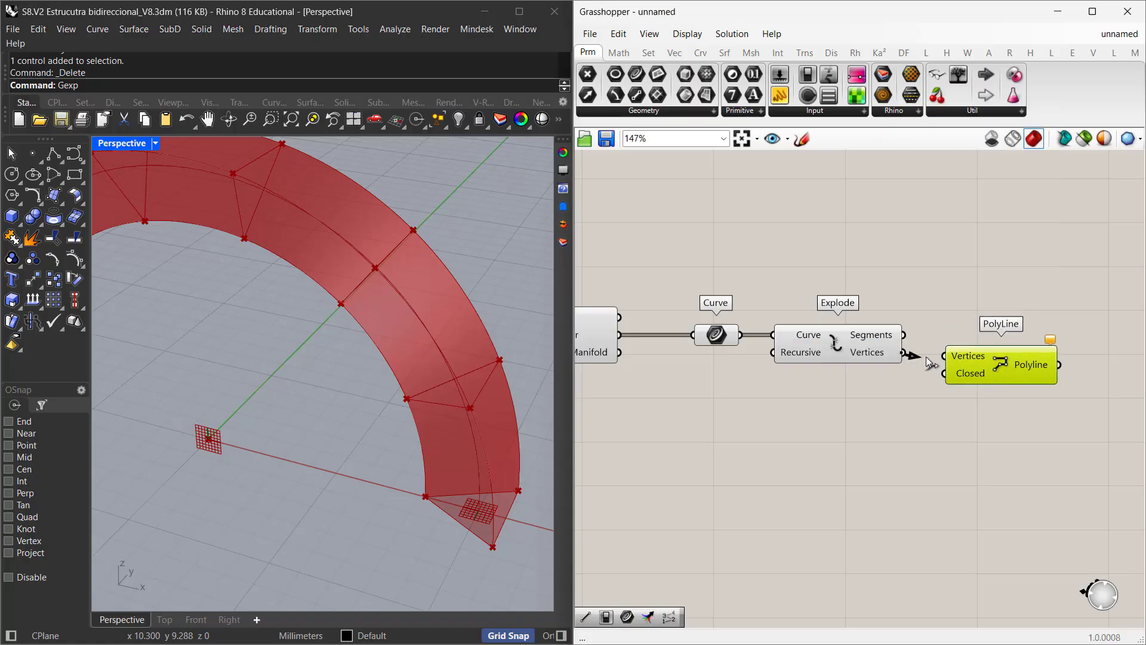
left_click_drag(926, 356, 969, 348)
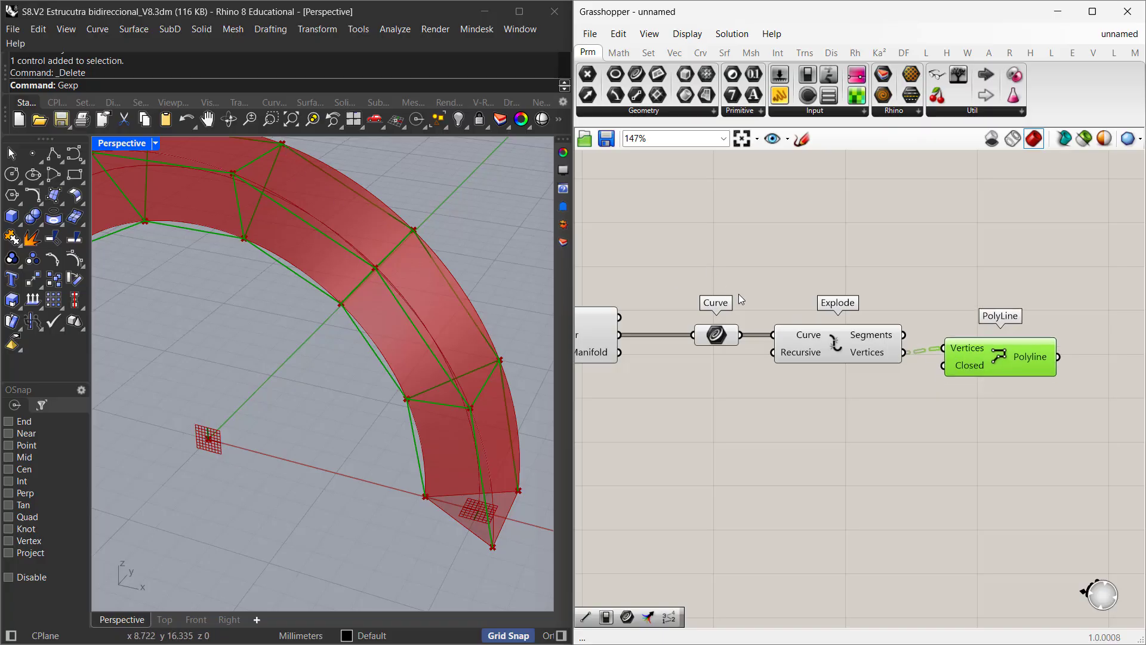
left_click_drag(1011, 352, 1014, 357)
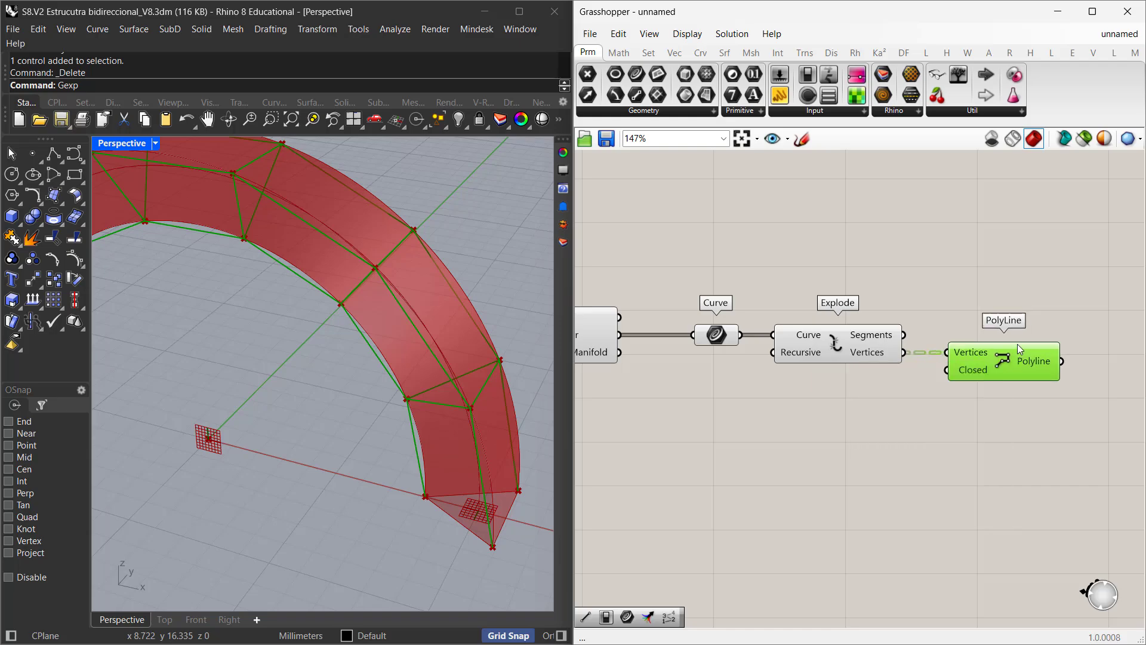
mouse_move(1018, 344)
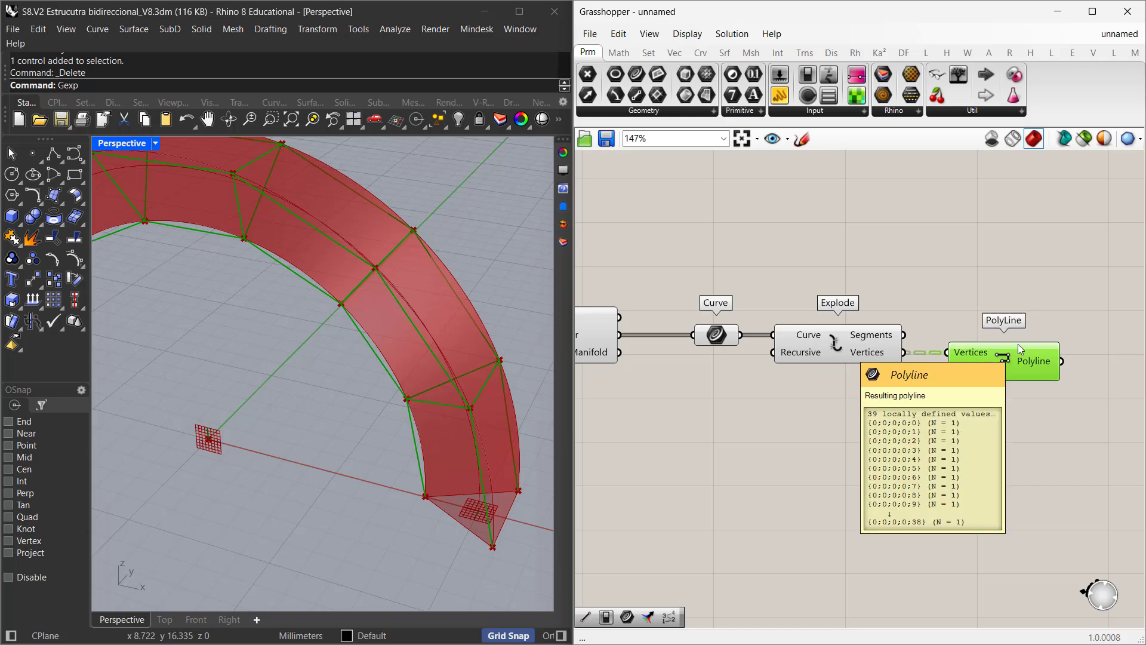
- Add a Curve parameter after the PolyLine component and connect the Polyline output to it
left_click(993, 272)
scroll(855, 296, "down", 2)
right_click_drag(1014, 356, 962, 353)
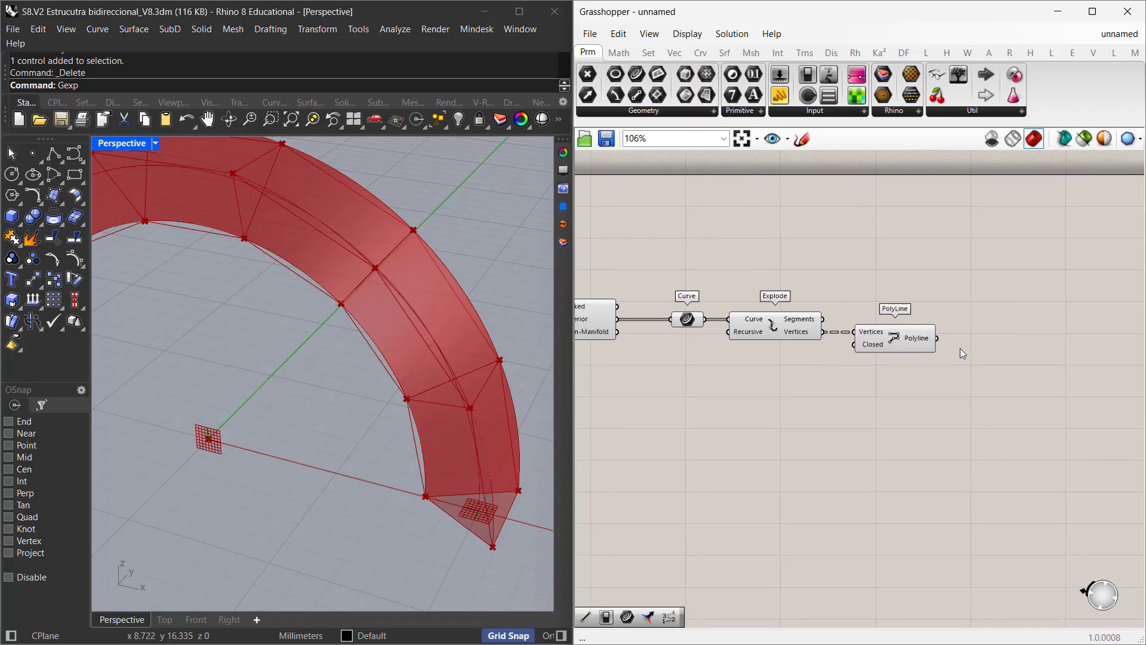
double_click(993, 335)
type("curve")
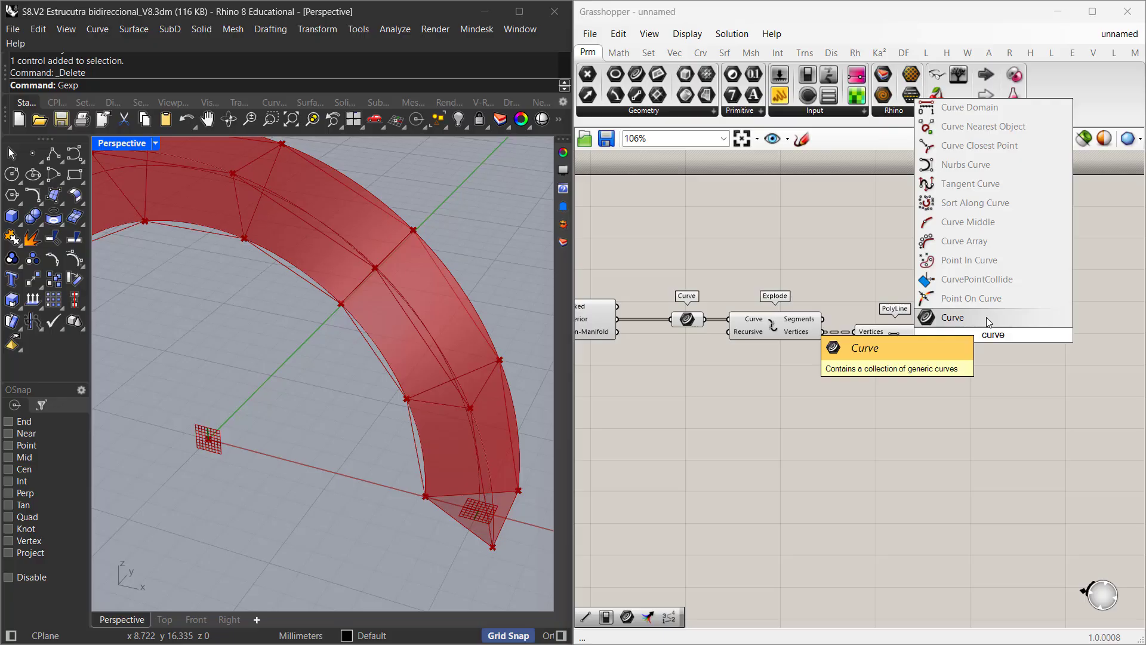
left_click(986, 317)
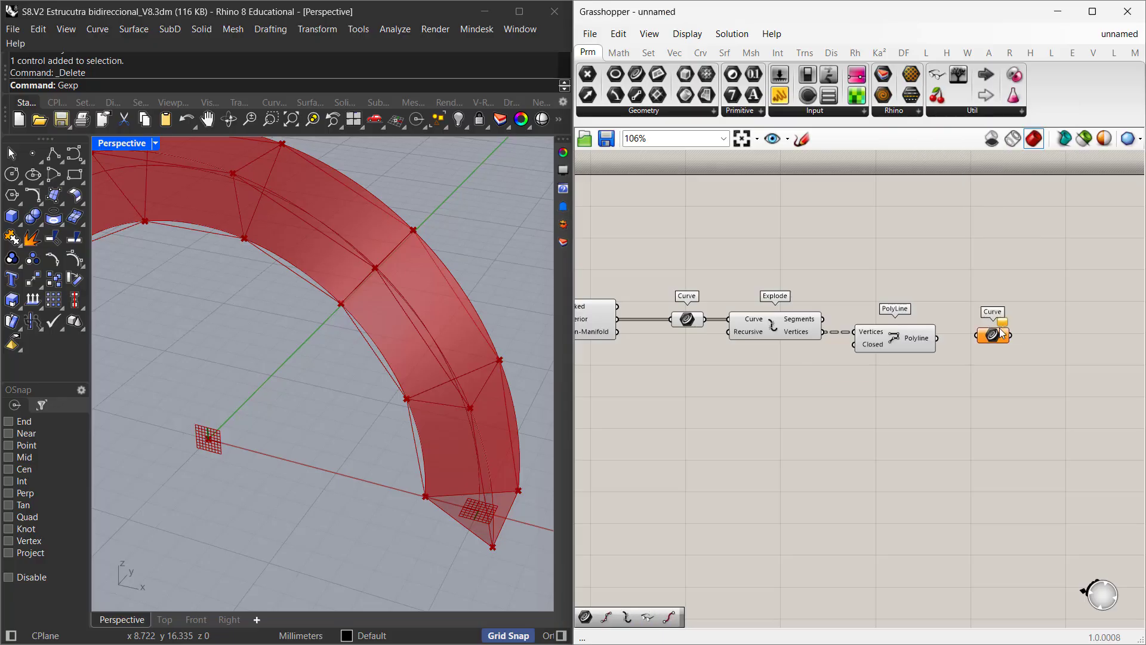
scroll(987, 331, "up", 4)
left_click_drag(989, 337, 937, 357)
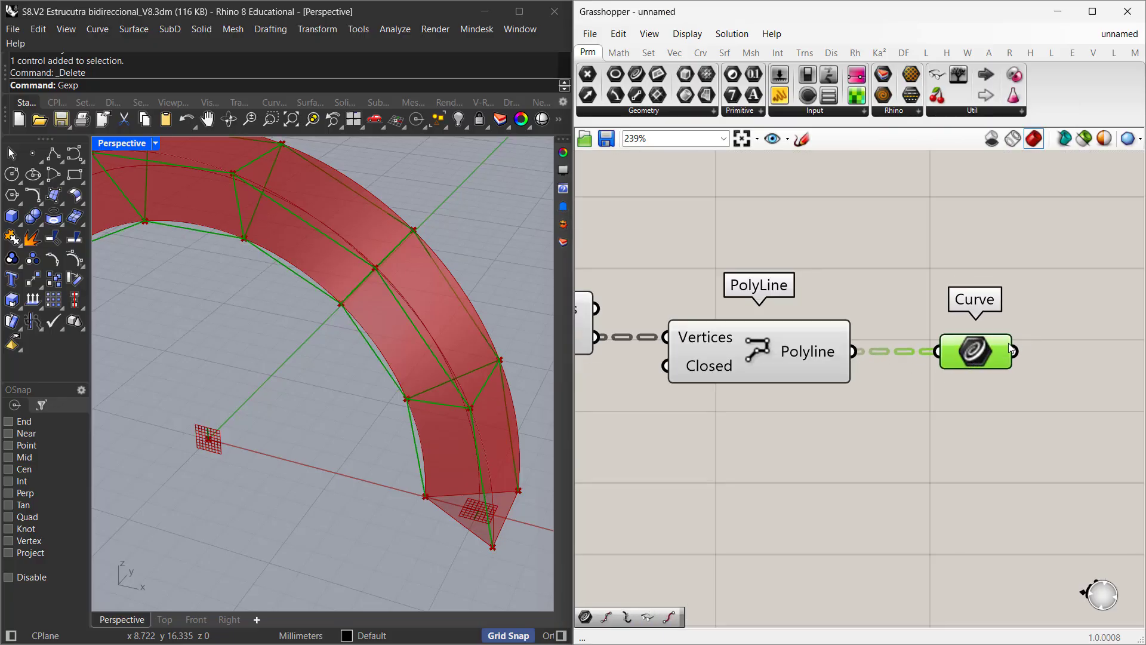
- Rename the Curve parameter after PolyLine as SEGMENTOS LINEALES
right_click(975, 350)
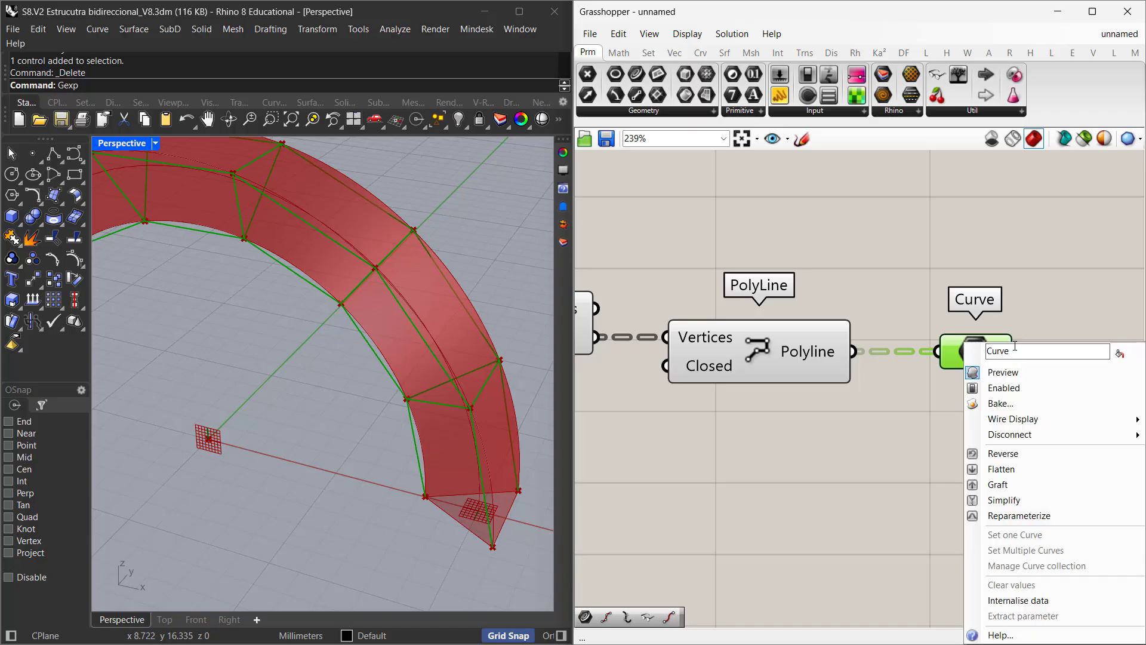
left_click_drag(1015, 345, 954, 342)
type("SEGMENTOS LINEALES")
left_click(1119, 352)
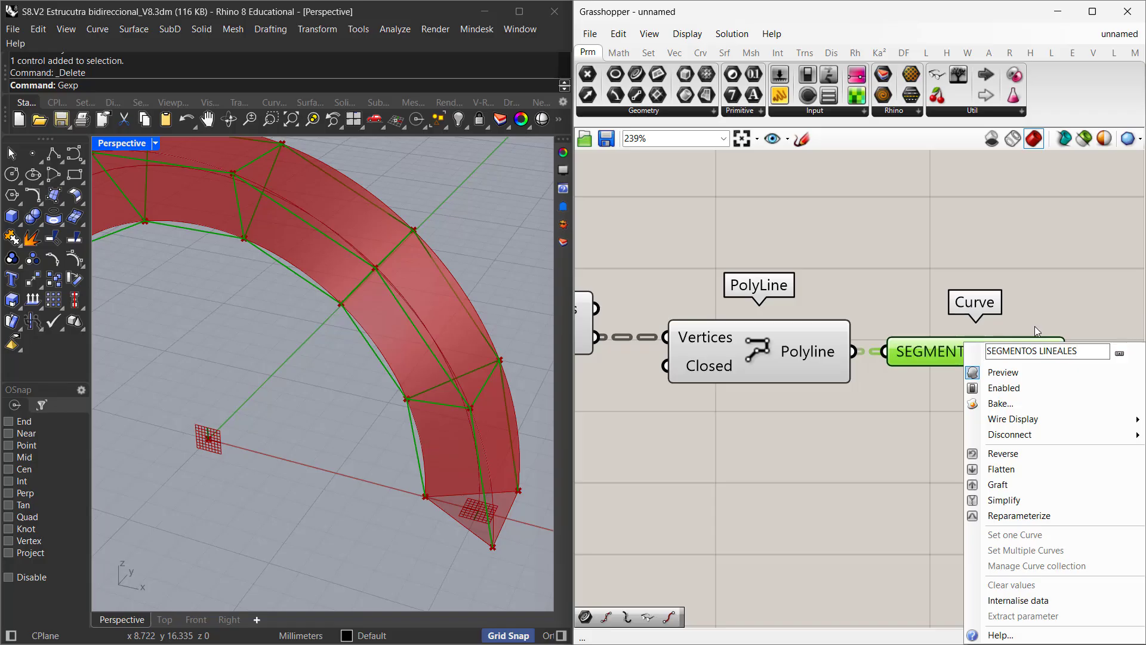
left_click(1032, 296)
left_click(1031, 297)
scroll(1029, 299, "down", 3)
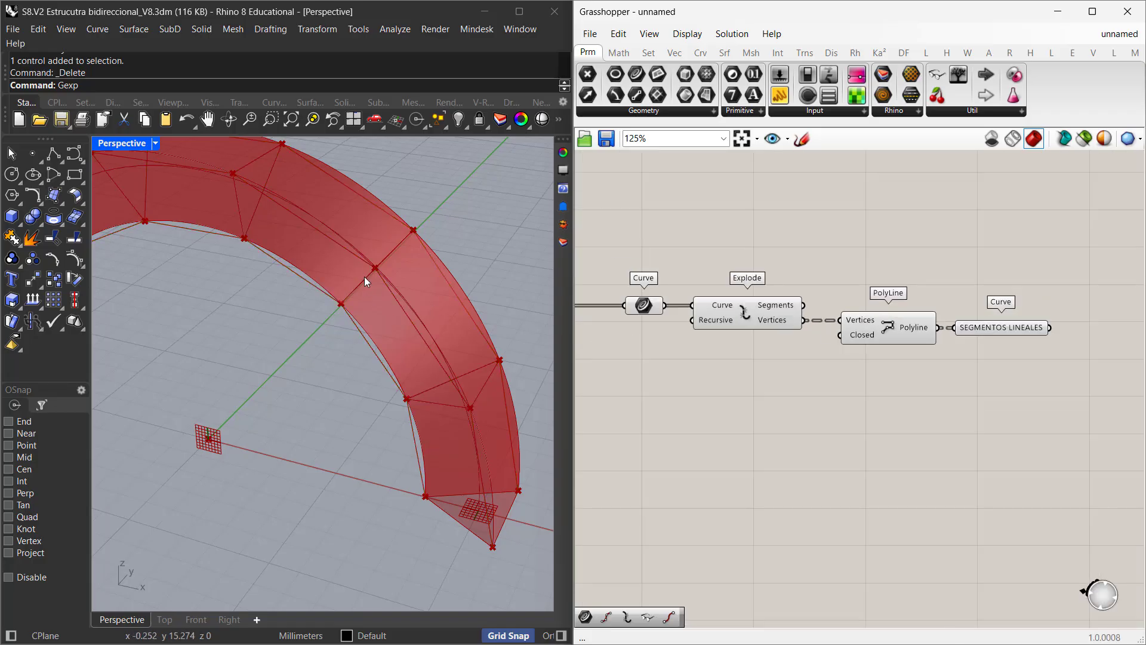
scroll(370, 279, "down", 3)
scroll(165, 321, "up", 5)
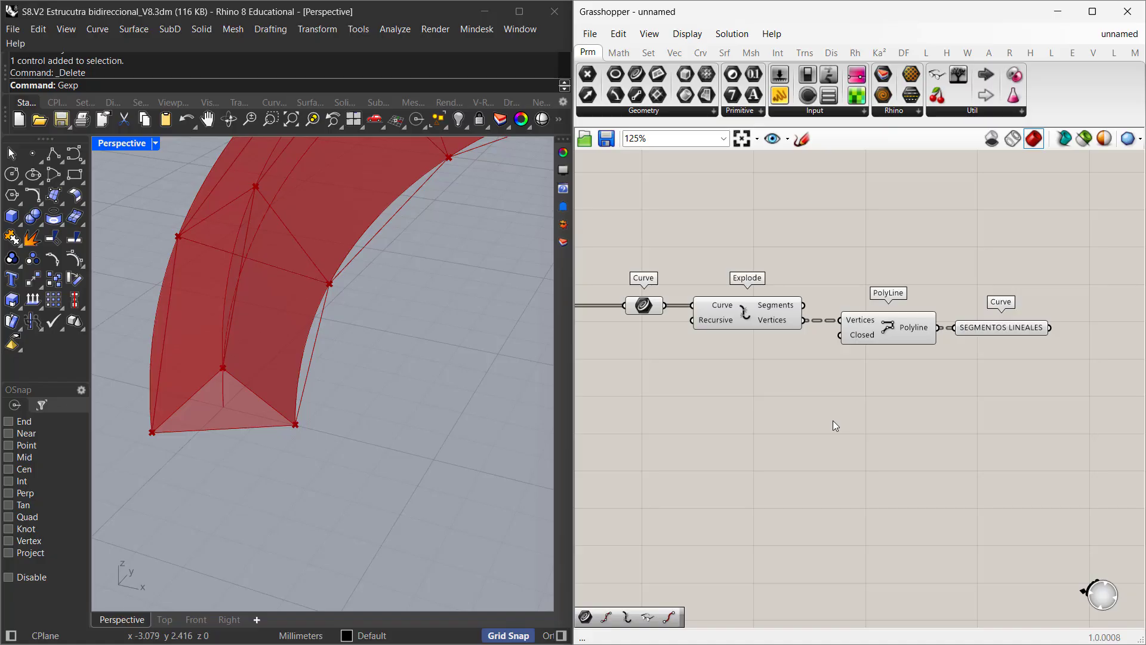
scroll(855, 409, "down", 4)
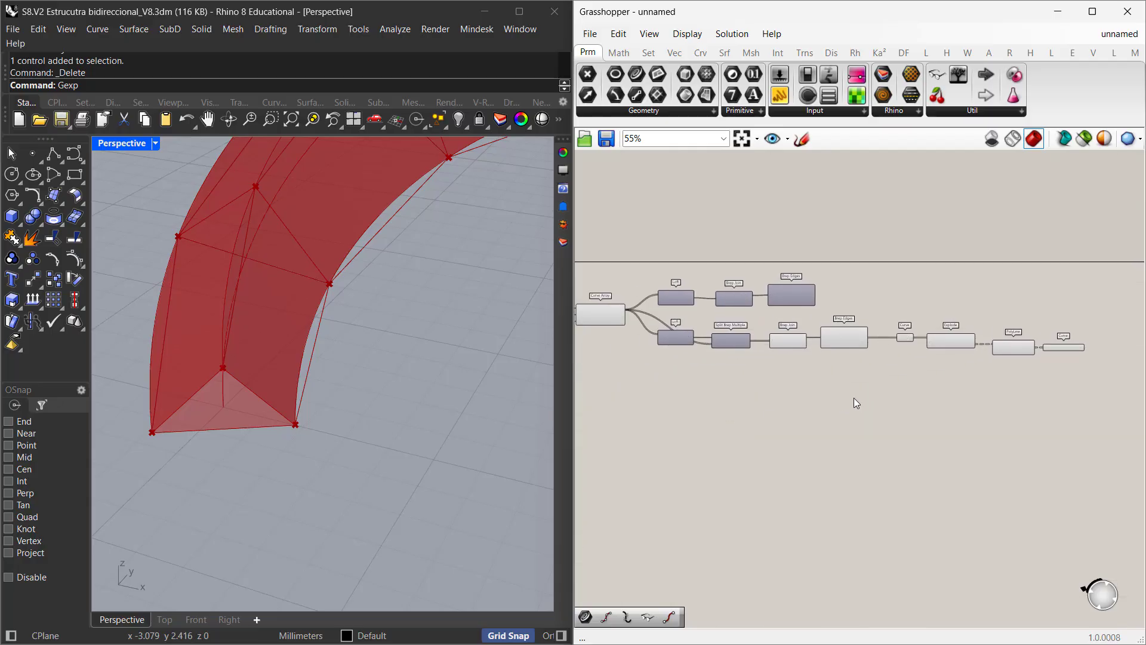
scroll(730, 350, "up", 4)
scroll(731, 350, "up", 4)
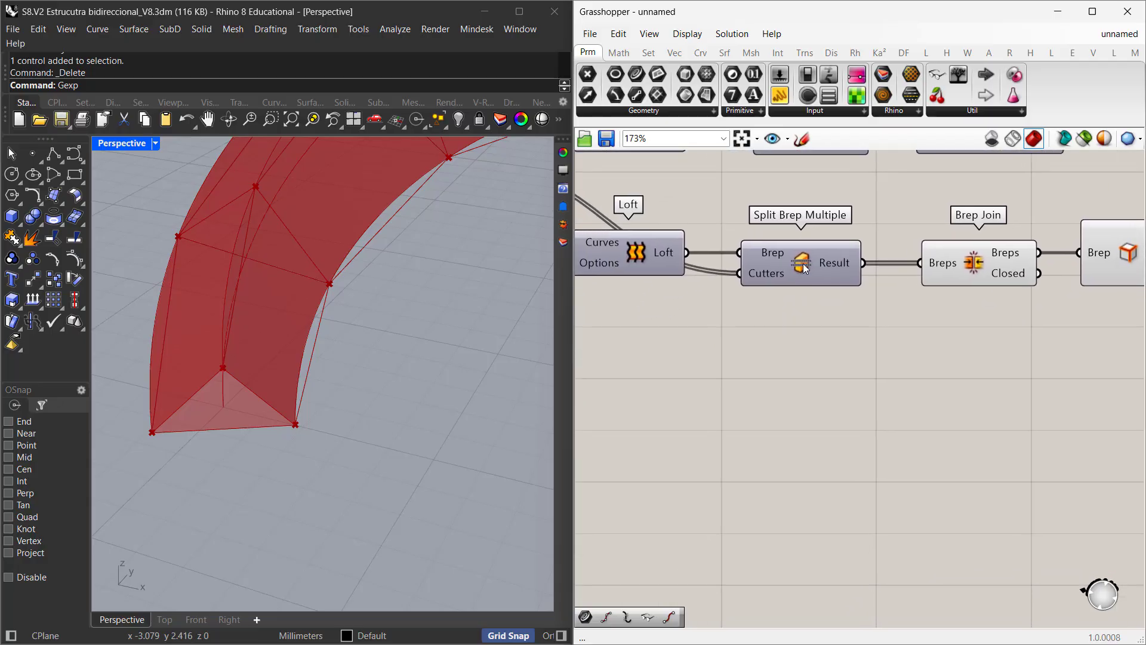
left_click(805, 268)
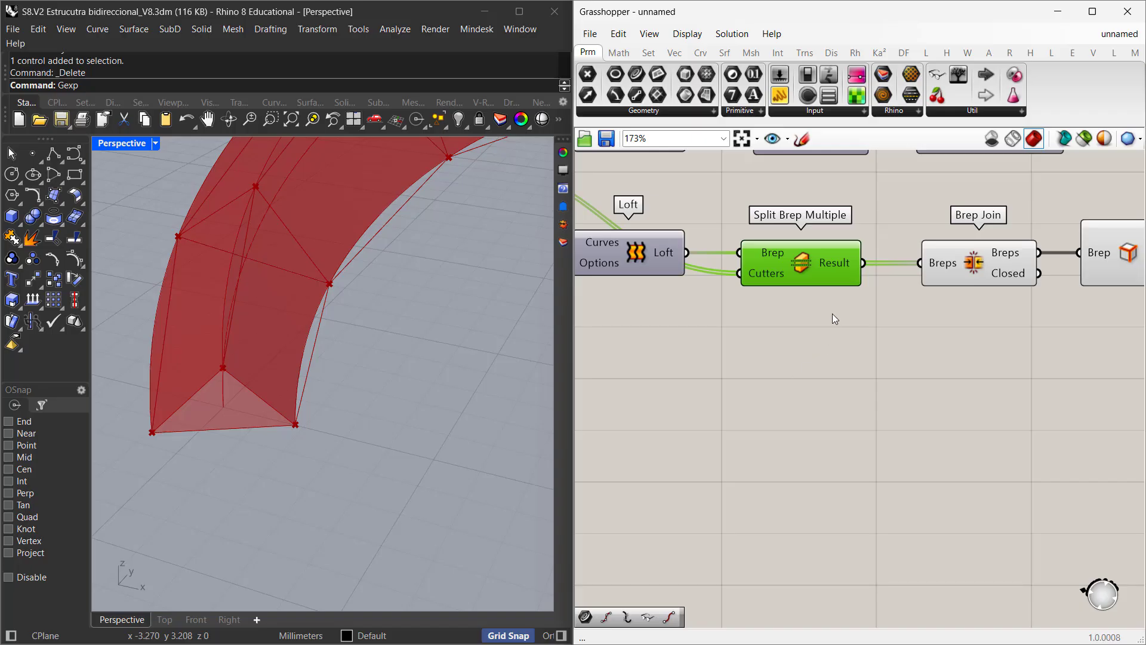
type("Gexp")
left_click(851, 366)
type("DECONSTR")
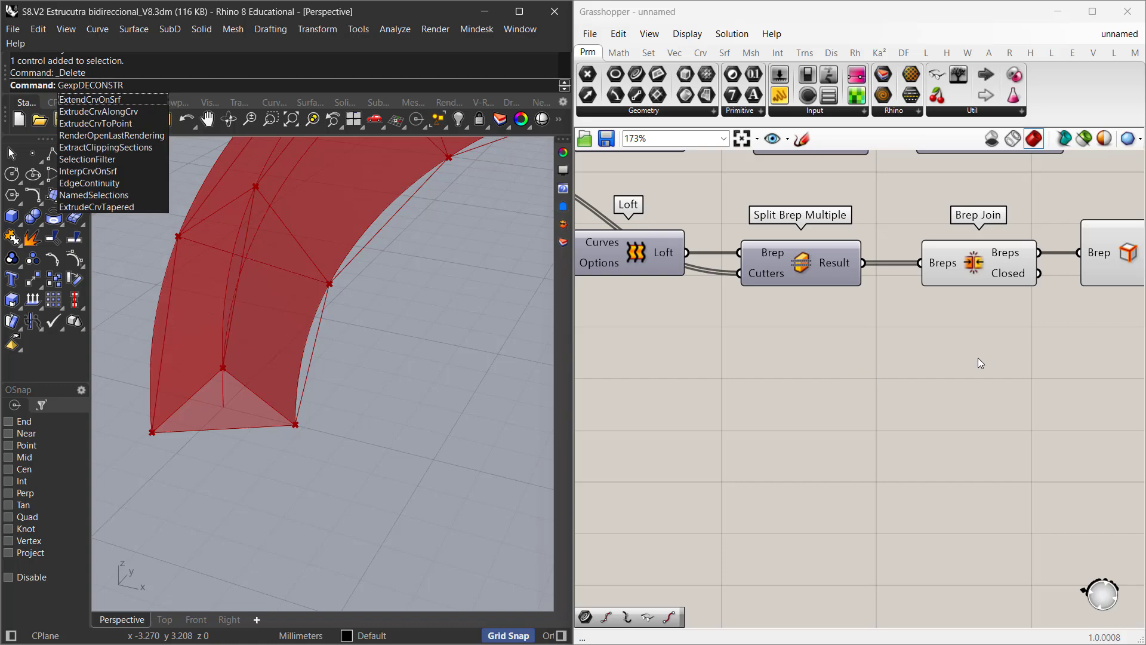
- Add a Deconstruct Brep component below Brep Join and connect Split Brep Multiple's Result output to its Brep input
double_click(921, 367)
type("DECON")
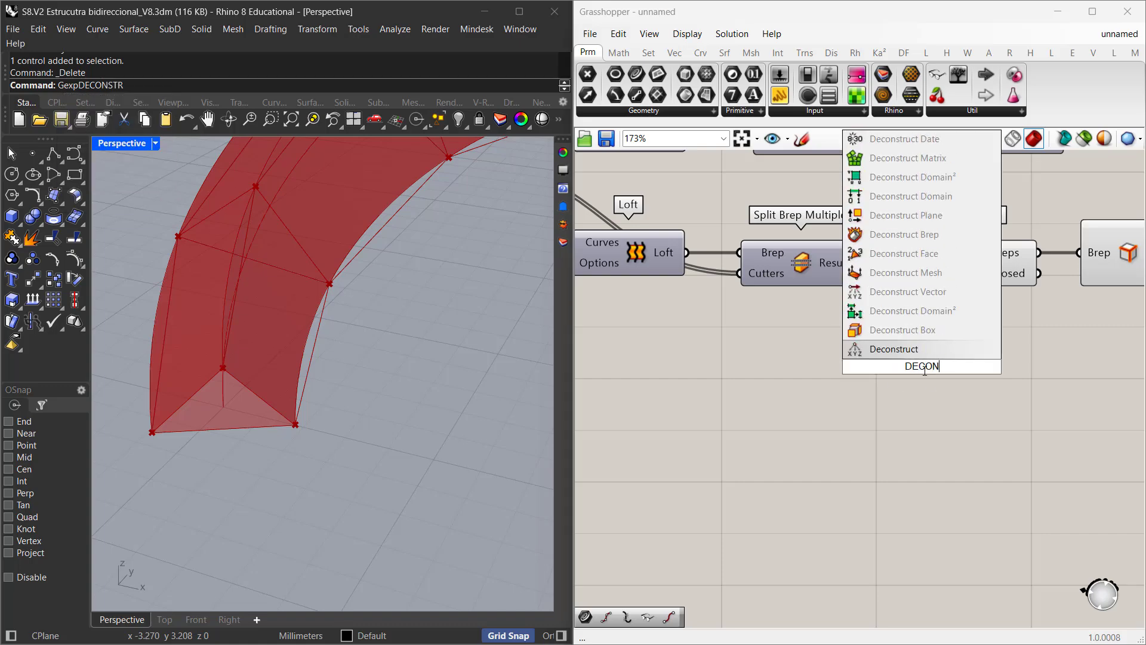
type("STRUCT")
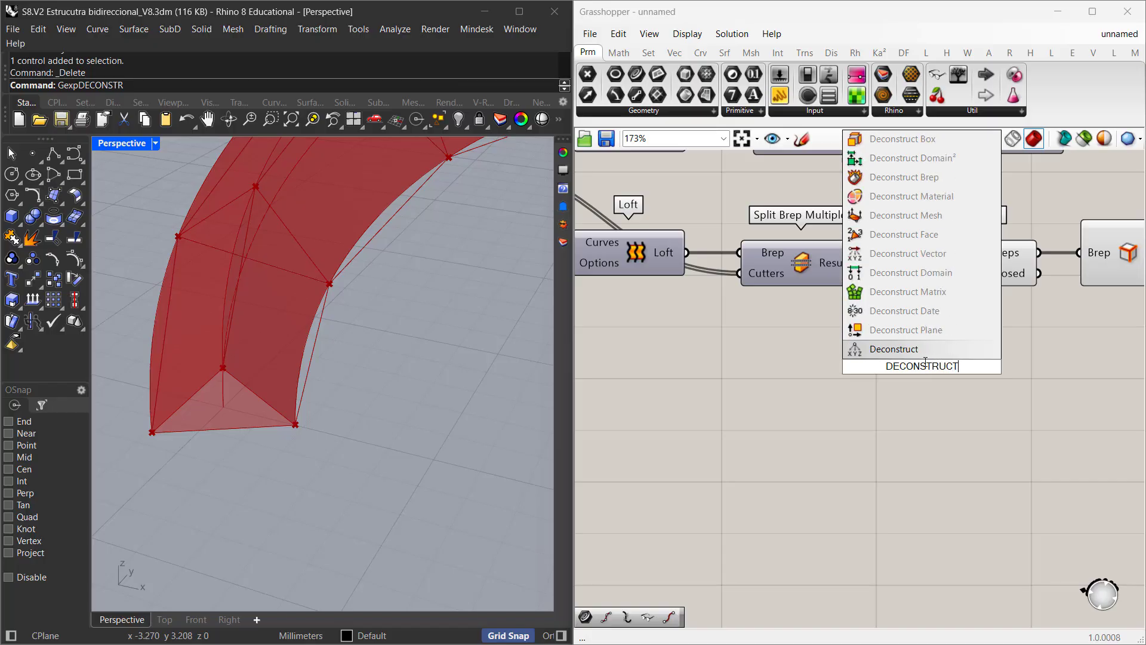
left_click(919, 178)
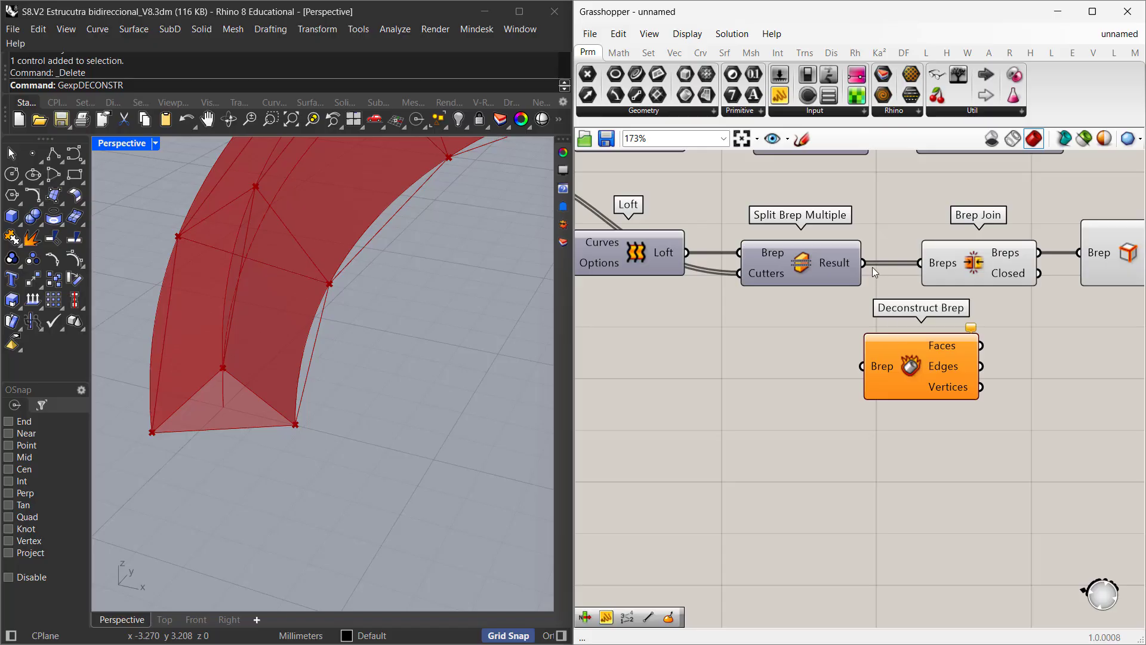
left_click_drag(870, 266, 861, 367)
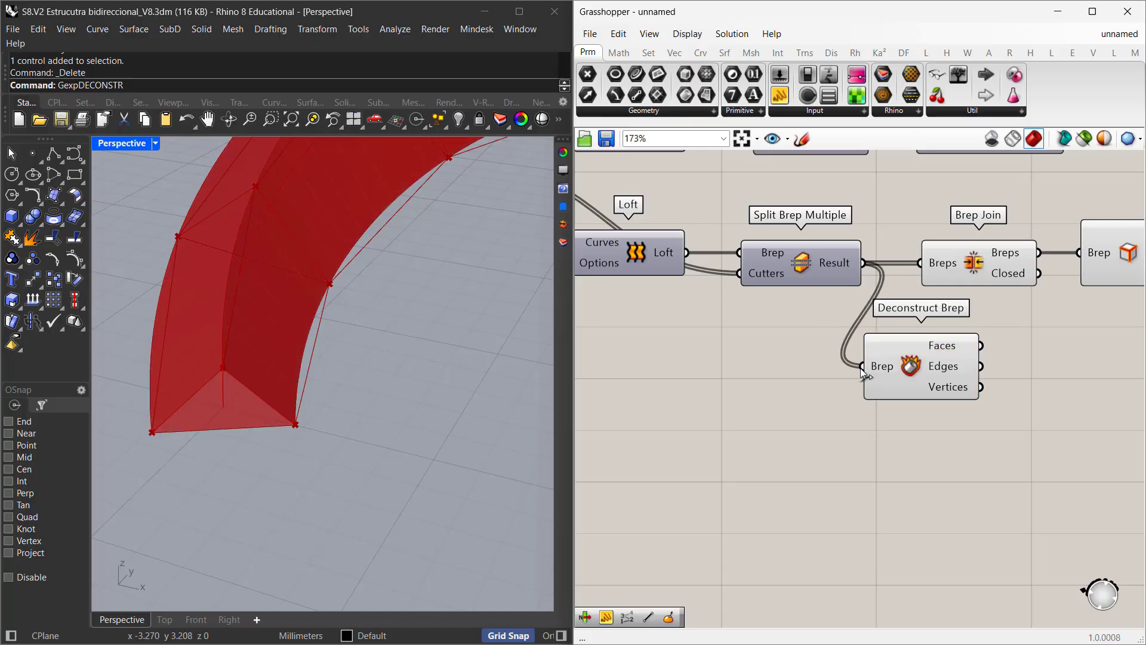
- Turn off the previews of the lower Brep Join and lower Brep Edges components
scroll(230, 484, "down", 2)
scroll(302, 402, "down", 3)
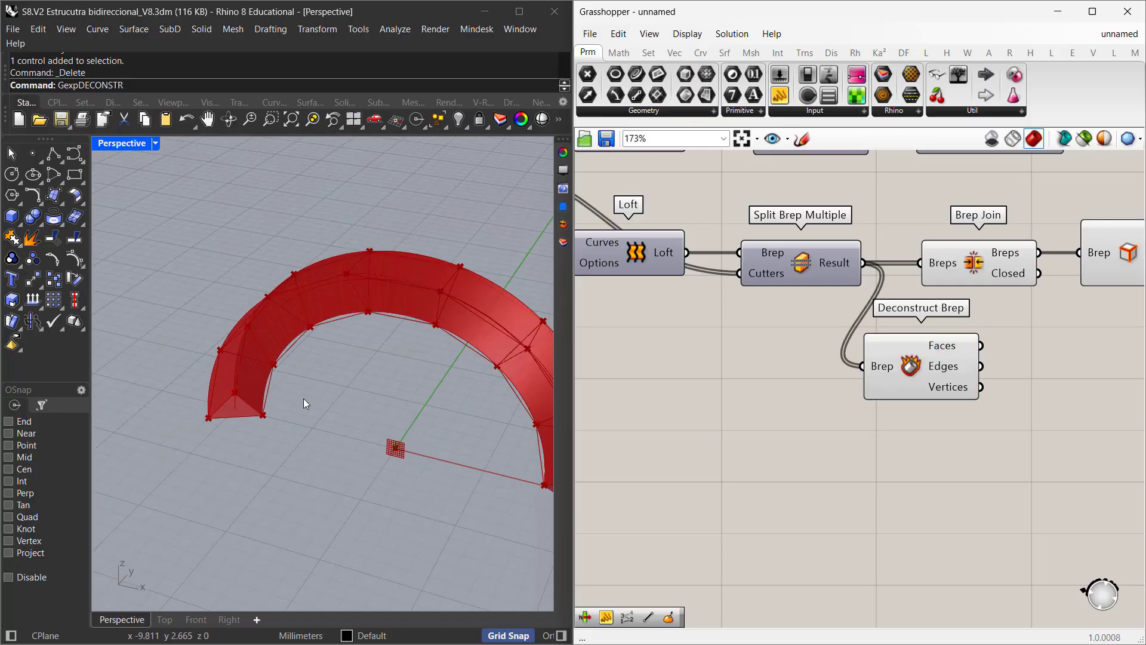
right_click(983, 268)
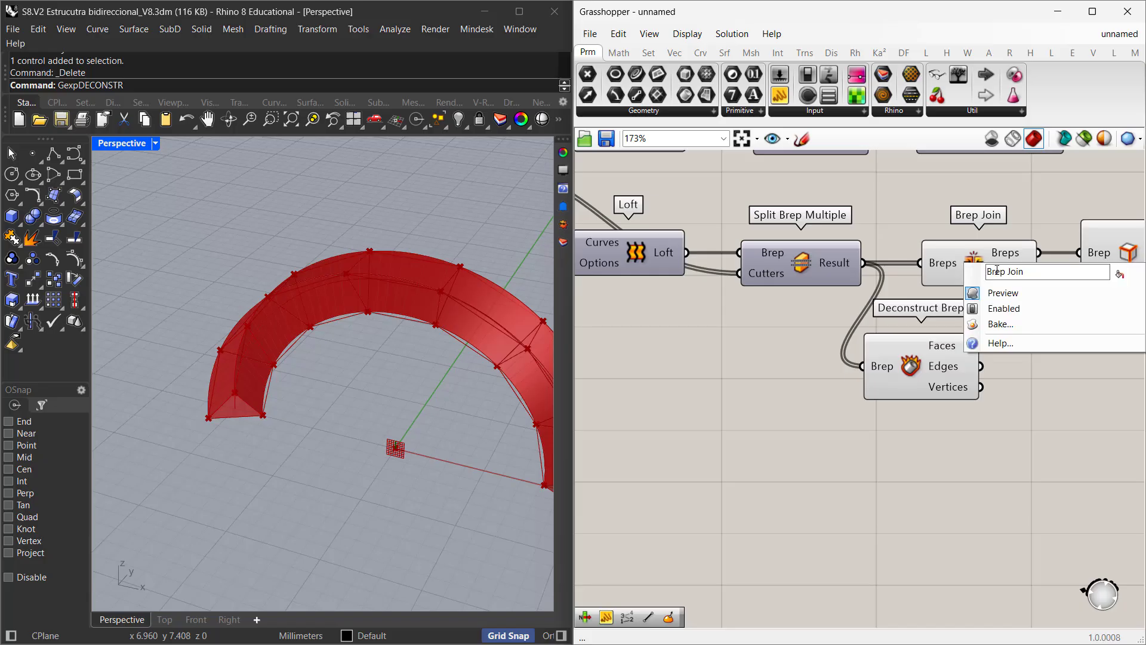
left_click(1027, 291)
right_click_drag(1069, 315, 842, 314)
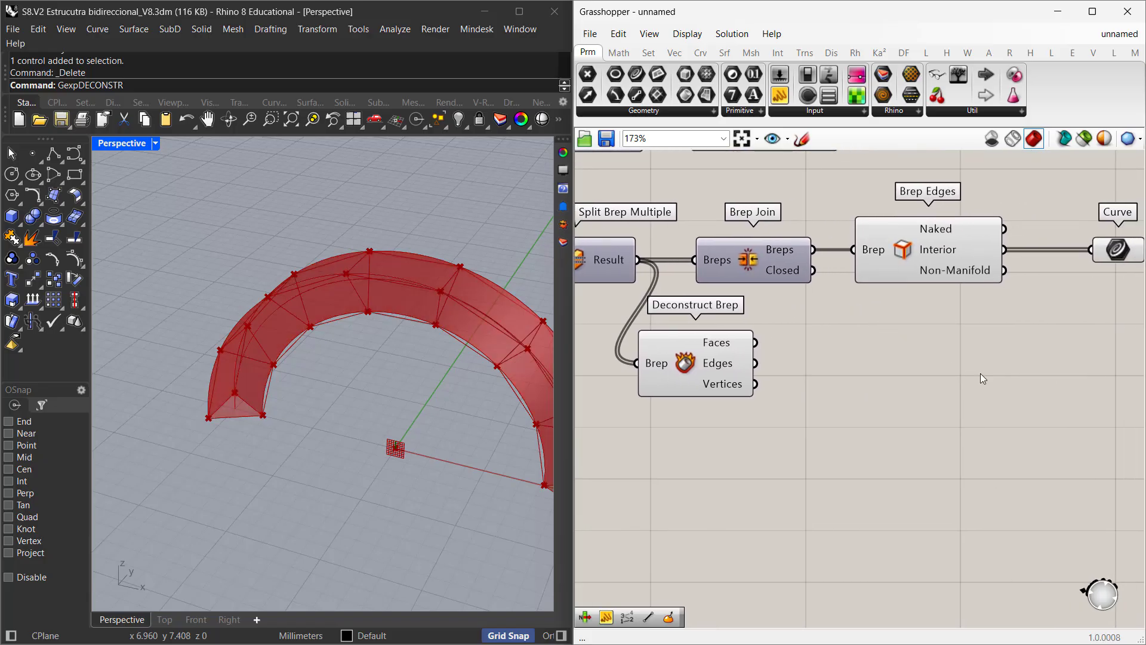
scroll(980, 375, "down", 3)
right_click_drag(900, 367, 849, 365)
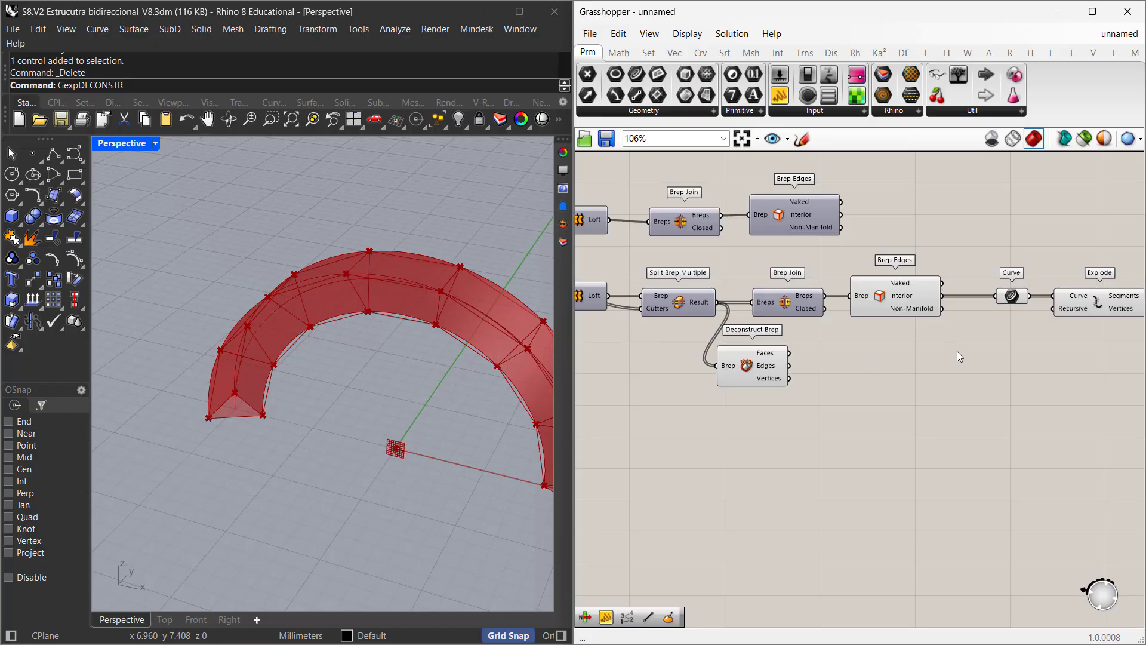
right_click(893, 299)
right_click(884, 298)
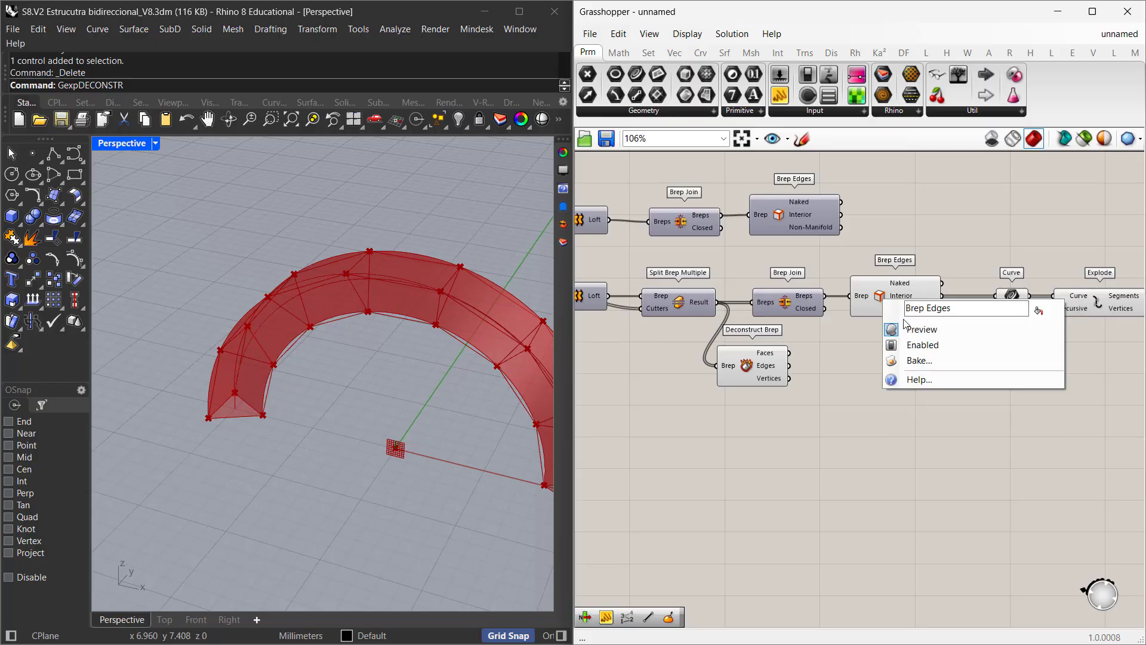
left_click(906, 327)
- Add a second Deconstruct Brep component after the existing one, below the lower Brep Edges
right_click_drag(858, 365, 895, 334)
scroll(769, 326, "up", 2)
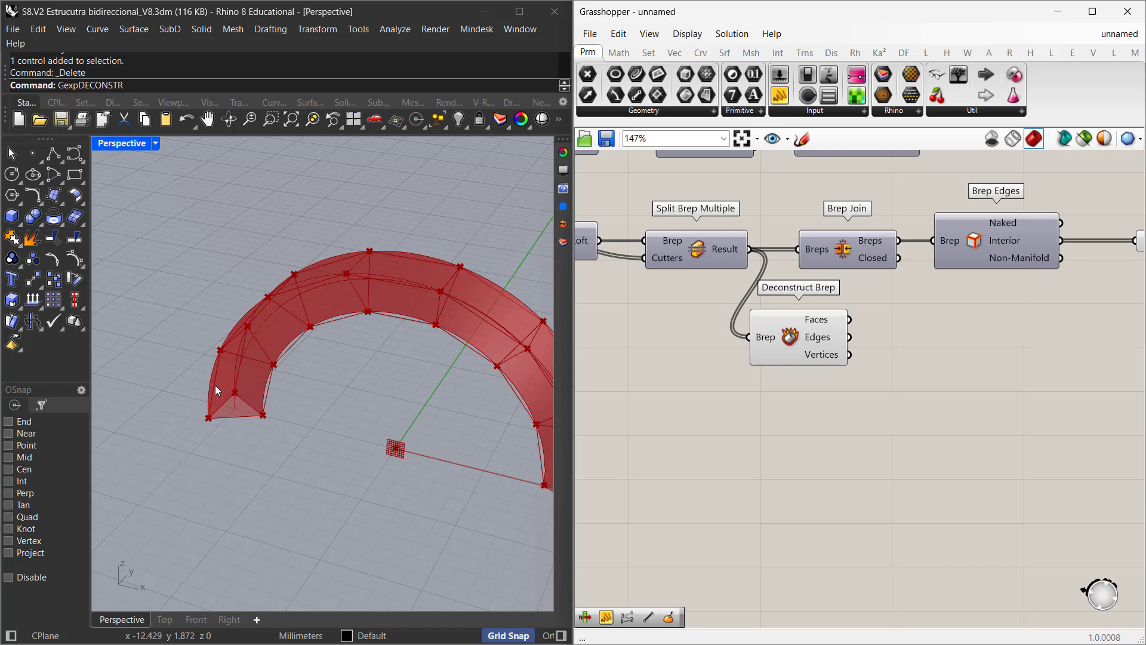
scroll(214, 385, "up", 3)
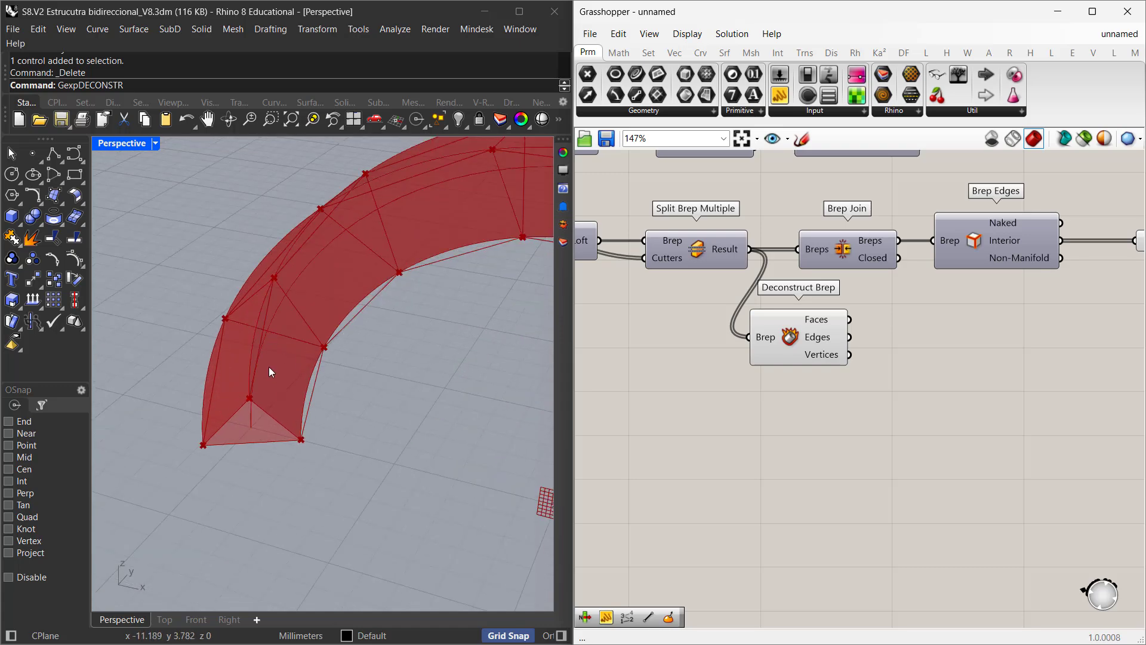
right_click_drag(285, 311, 248, 369)
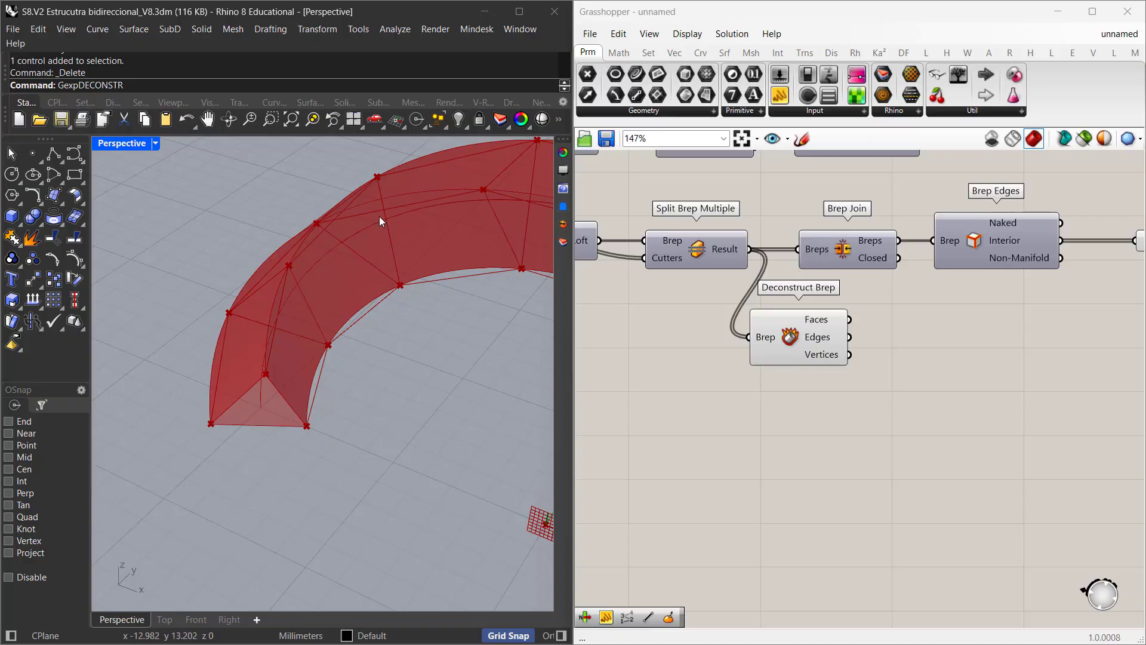
right_click_drag(935, 331, 912, 327)
scroll(895, 326, "up", 2)
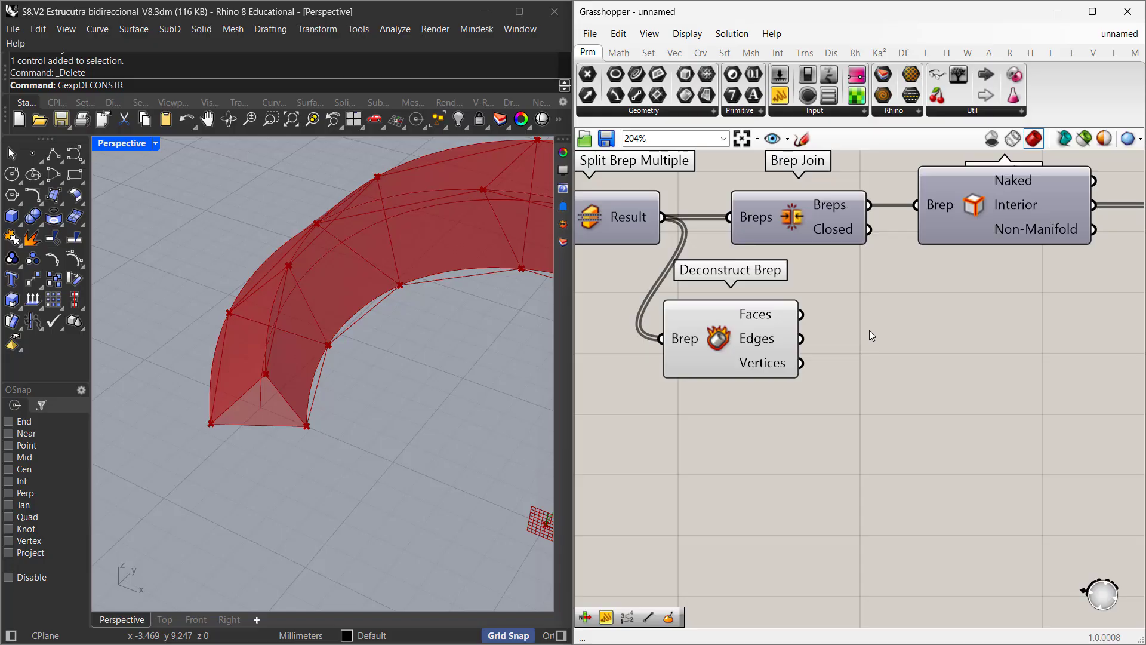
double_click(890, 324)
type("DECON")
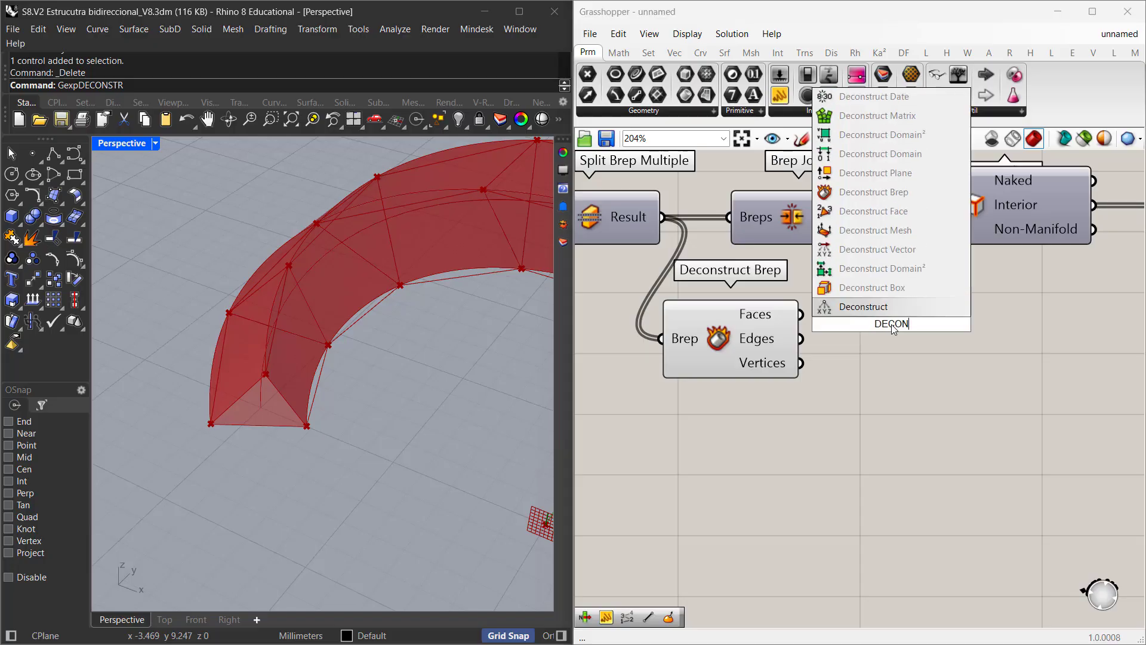
type("STR")
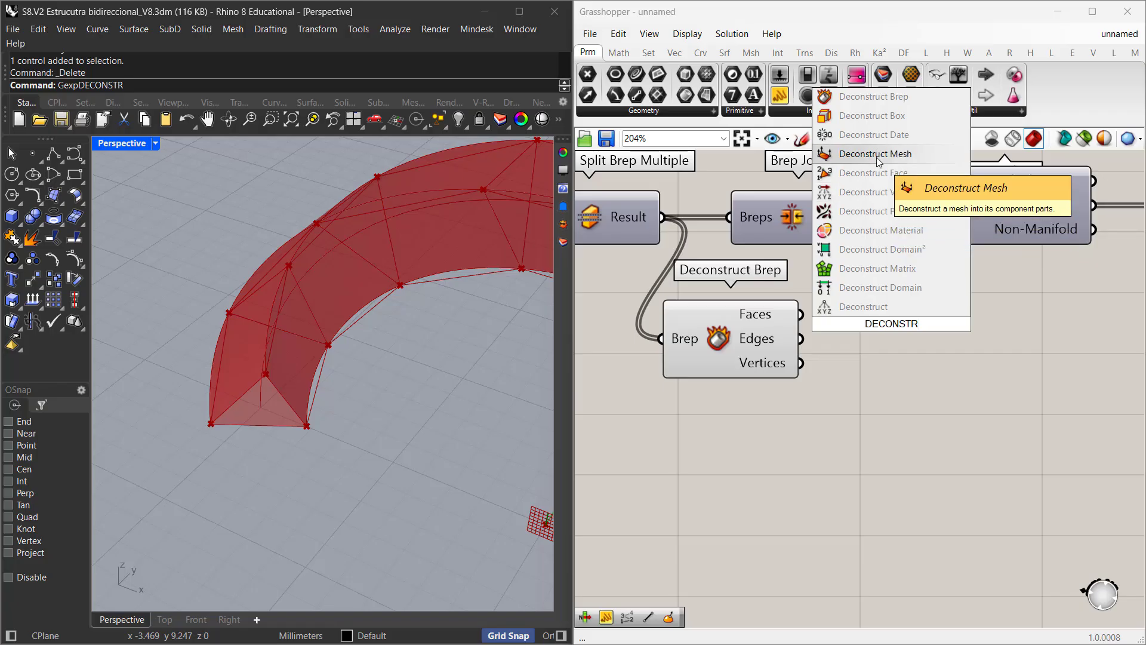
left_click(889, 97)
left_click_drag(900, 330, 951, 335)
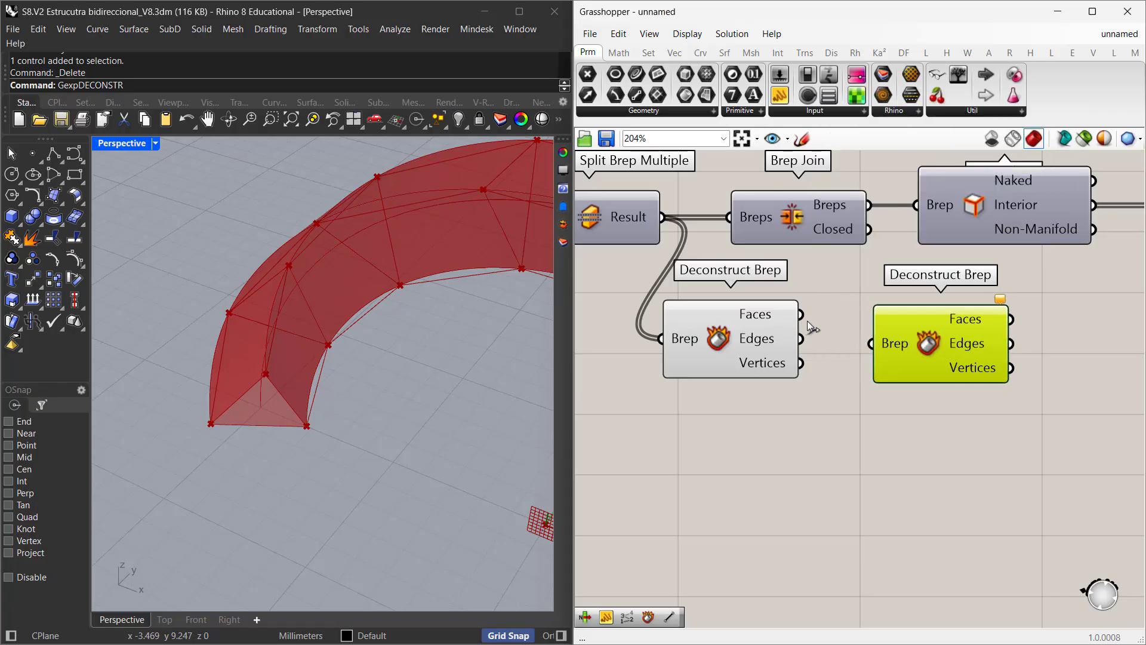
- Connect the first Deconstruct Brep's Faces output to the second one's Brep input and line up the two components
left_click_drag(803, 316, 870, 344)
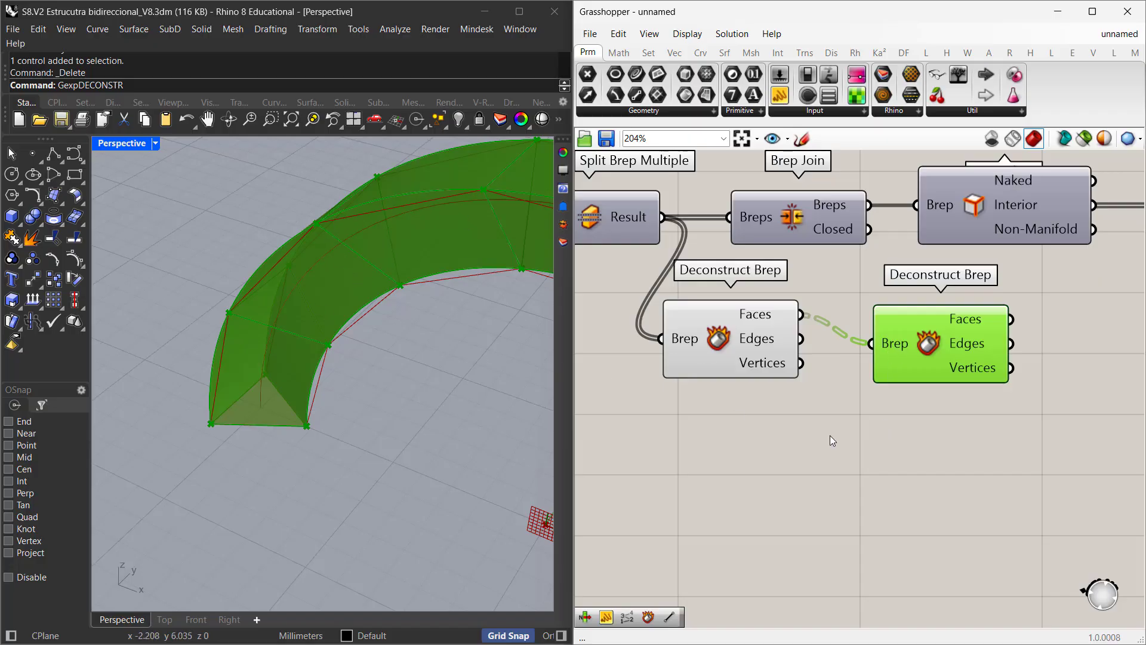
scroll(832, 440, "down", 1)
left_click_drag(906, 366, 909, 353)
mouse_move(754, 360)
left_mouse_down()
mouse_move(747, 379)
mouse_move(753, 372)
left_mouse_up()
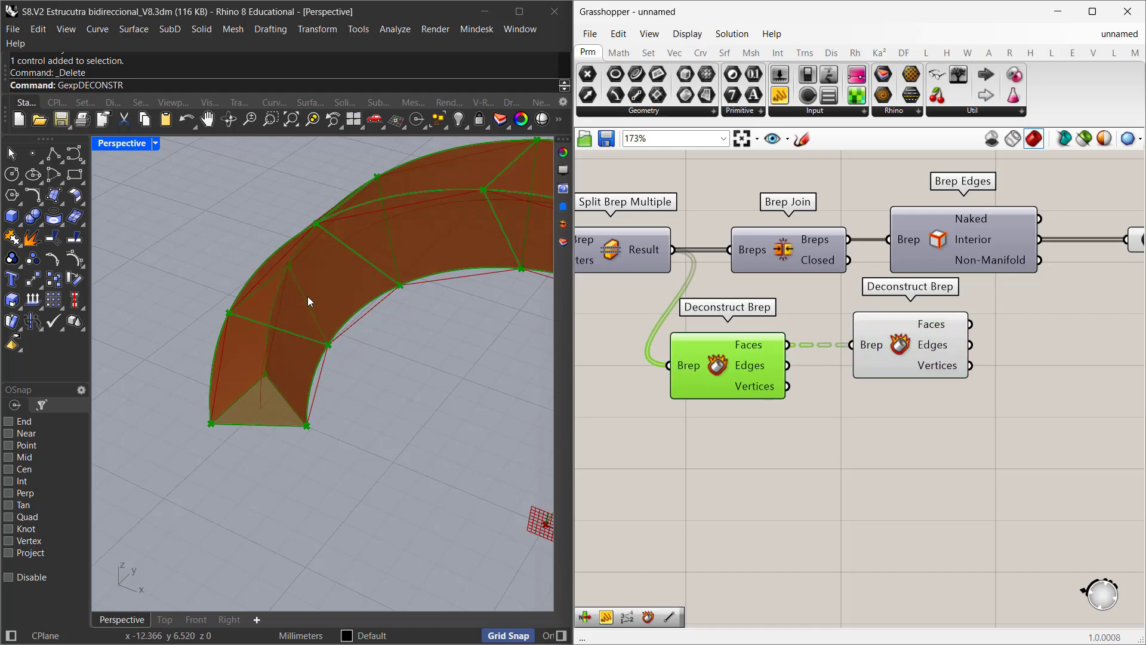
- Add an Area component and connect the second Deconstruct Brep's Faces output to its Geometry input
right_click_drag(989, 403, 811, 448)
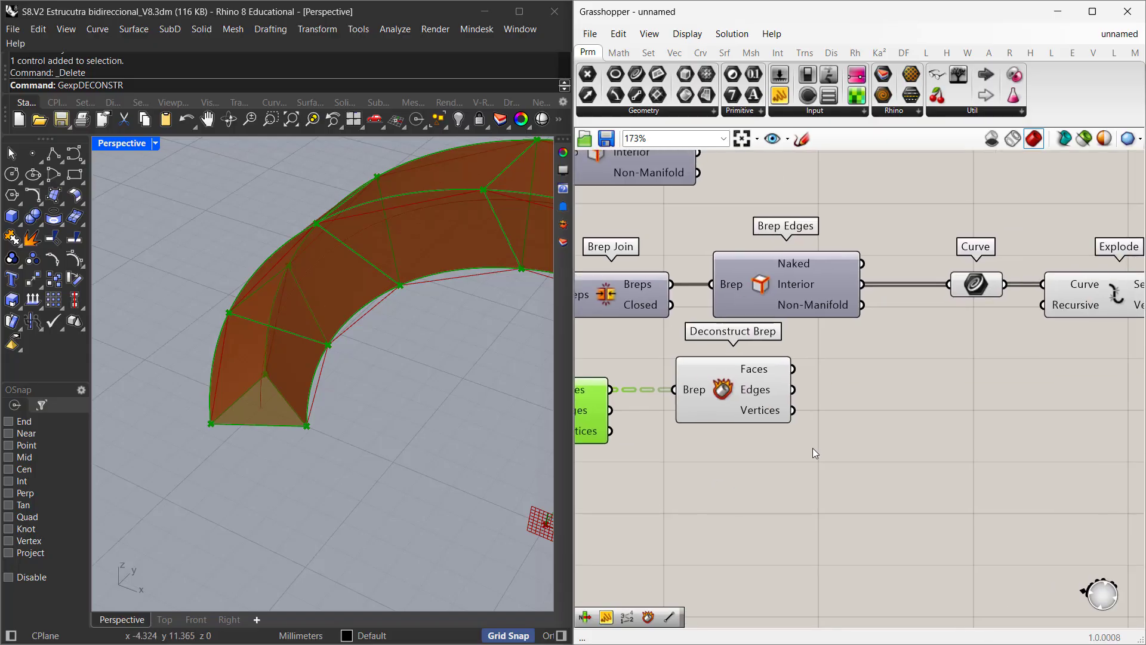
double_click(887, 402)
type("AREA")
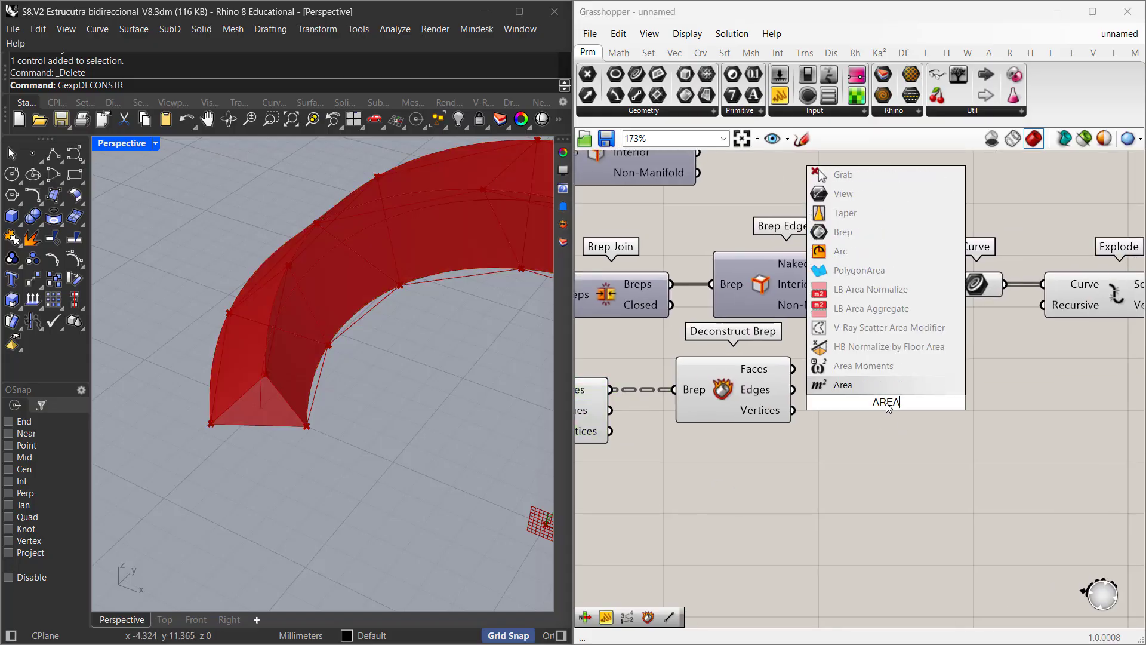
left_click(888, 389)
left_click(871, 375)
left_click_drag(872, 375, 894, 359)
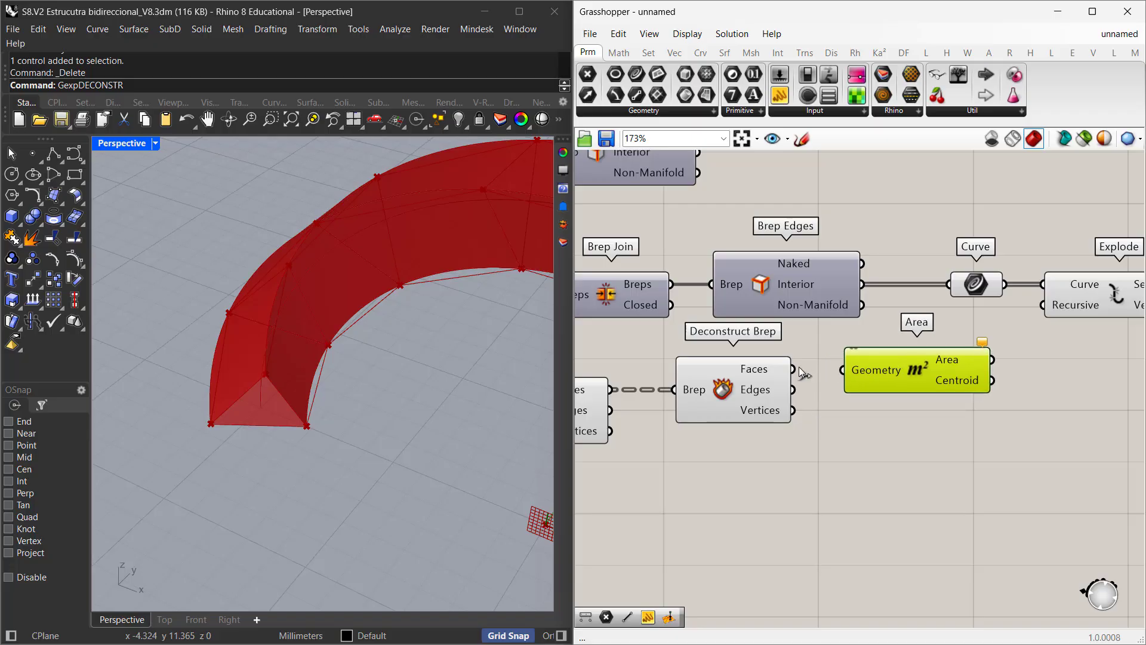
left_click_drag(829, 371, 841, 370)
right_click_drag(467, 441, 394, 435)
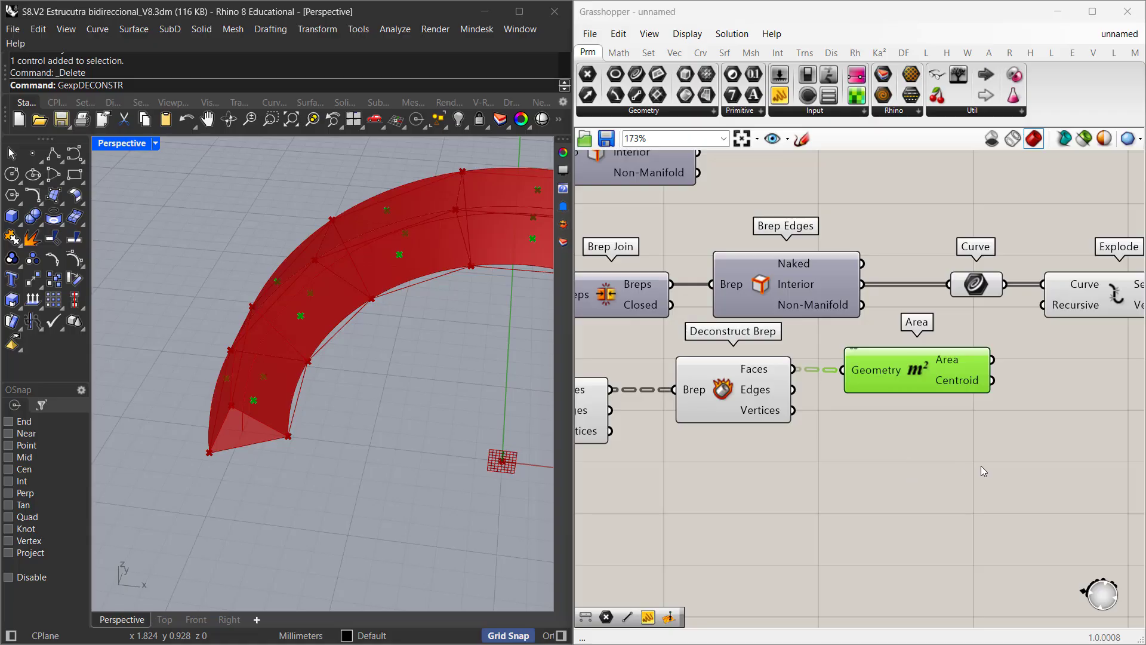
- Add a Line component with Area's Centroid as Start Point and the second Deconstruct Brep's Vertices as End Point
right_click_drag(989, 464, 900, 469)
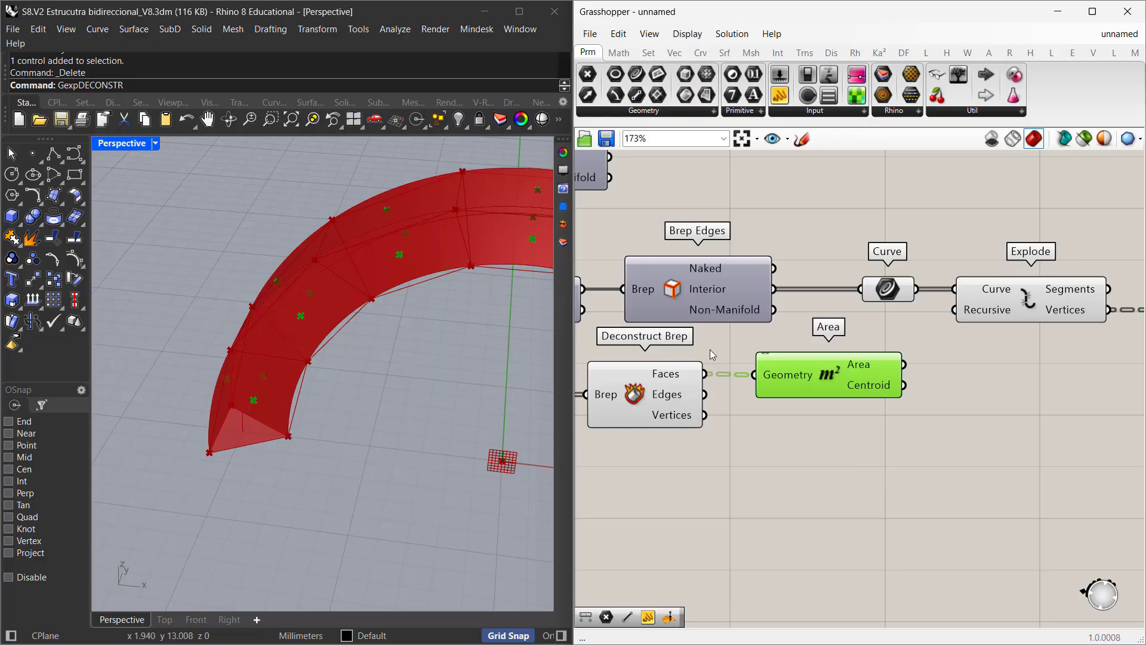
double_click(1018, 367)
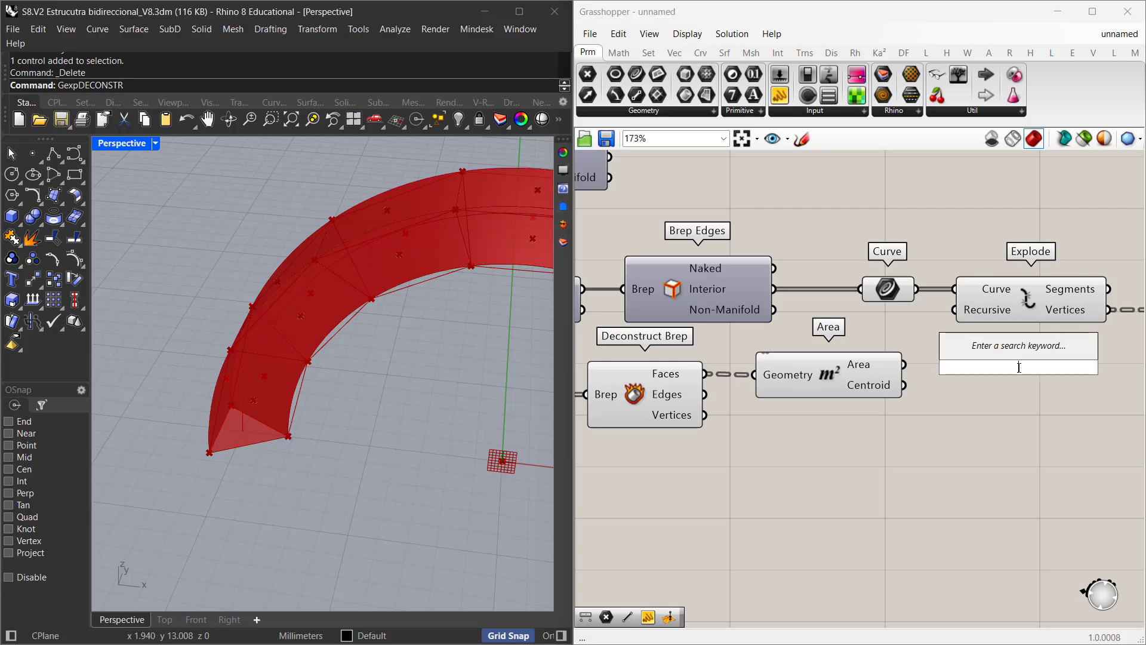
type("LINE")
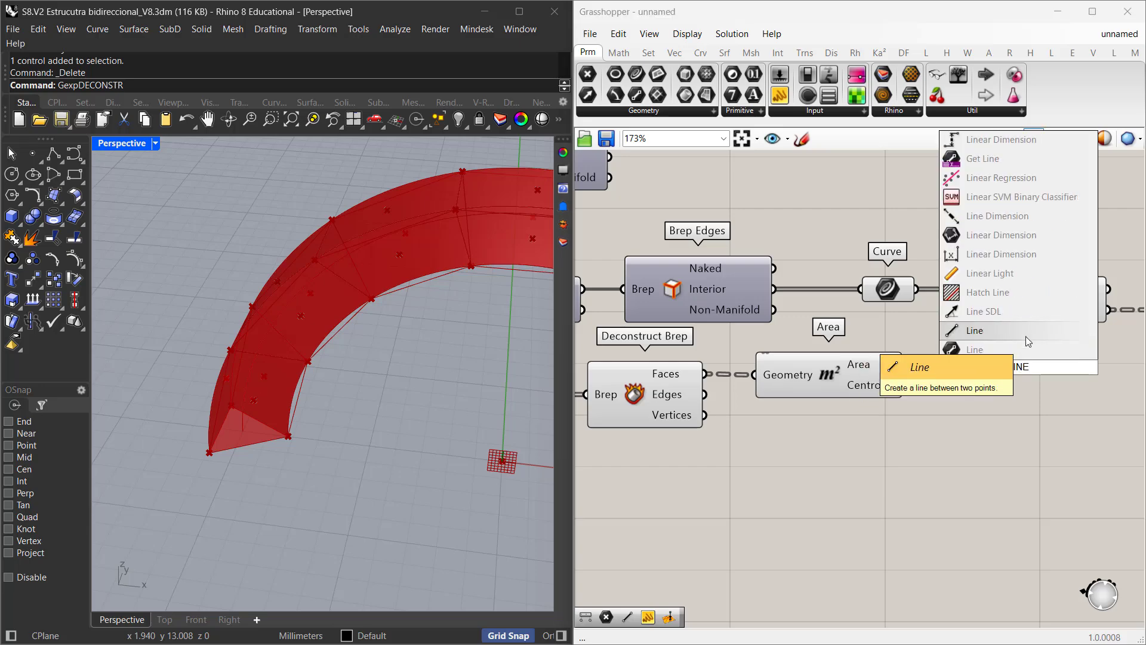
key("Return")
left_click_drag(1008, 430, 1010, 422)
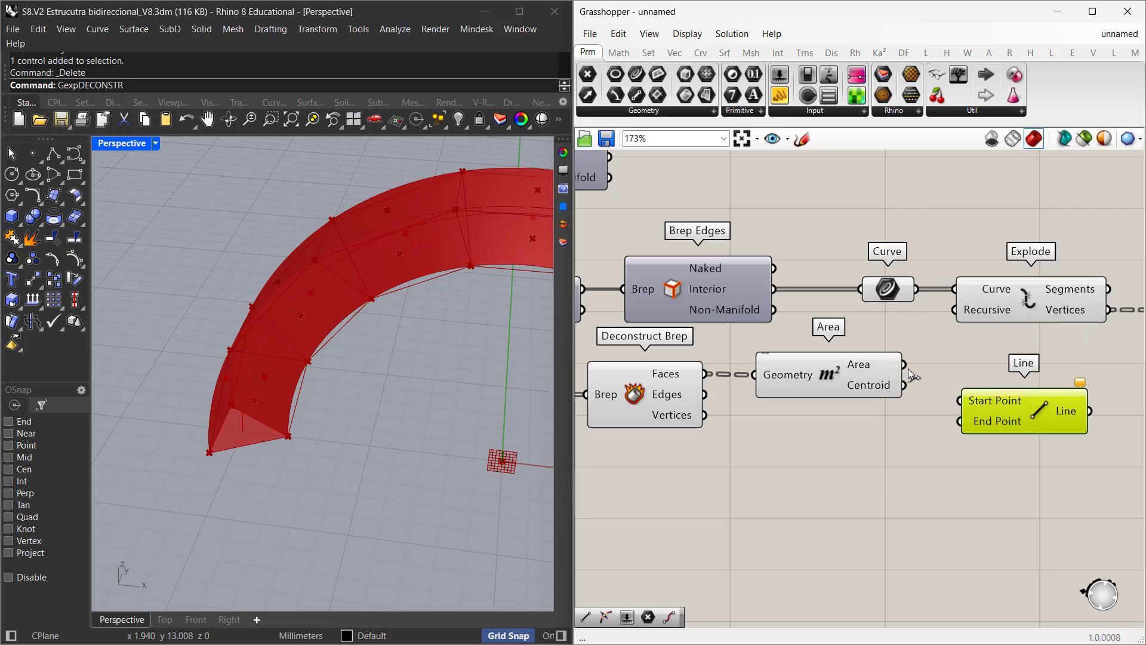
left_click_drag(932, 378, 930, 373)
left_click_drag(961, 412, 961, 403)
left_click_drag(705, 414, 968, 422)
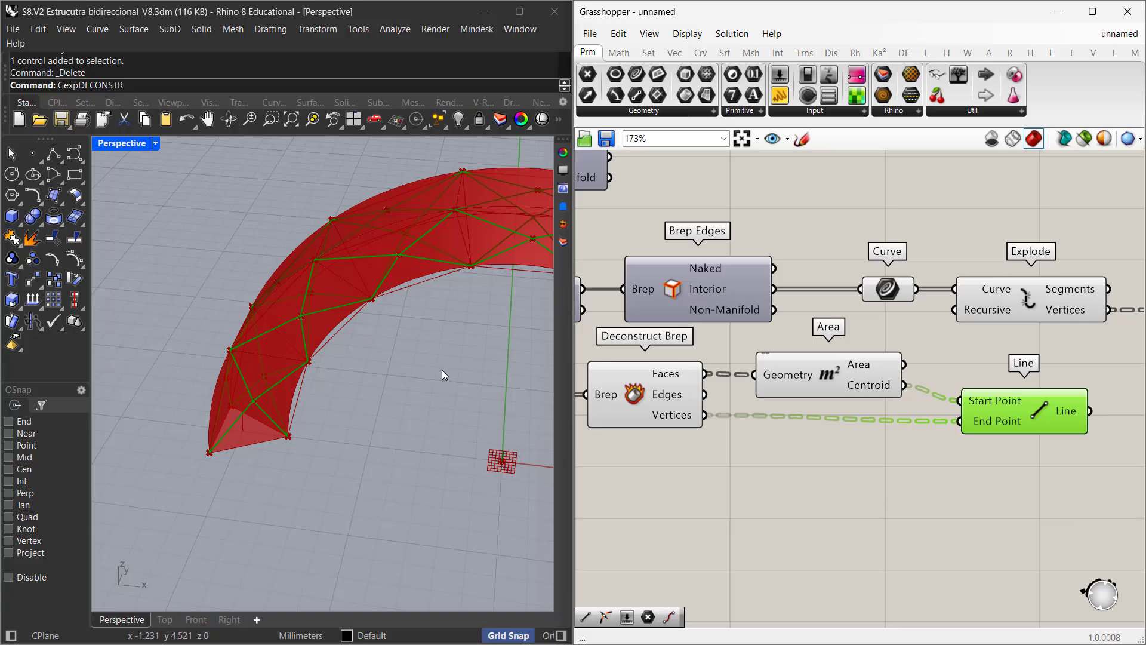
right_click_drag(442, 378, 363, 400)
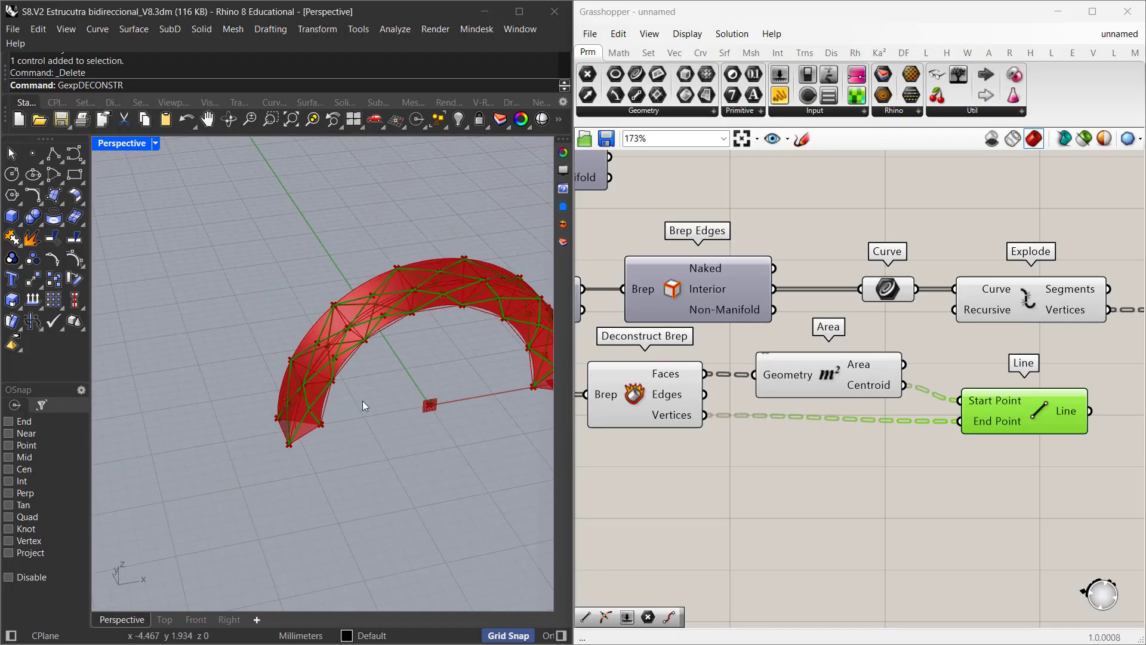
right_click_drag(515, 366, 391, 375)
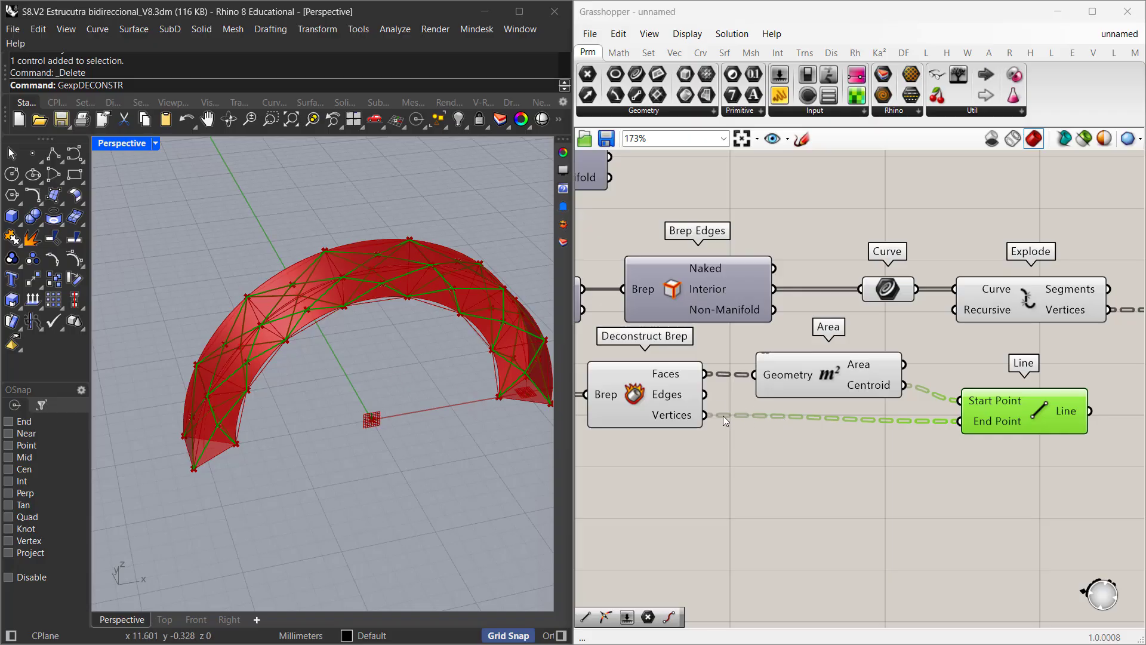
- Add a Curve parameter below SEGMENTOS LINEALES and connect the Line component's output to it
right_click_drag(896, 468, 596, 434)
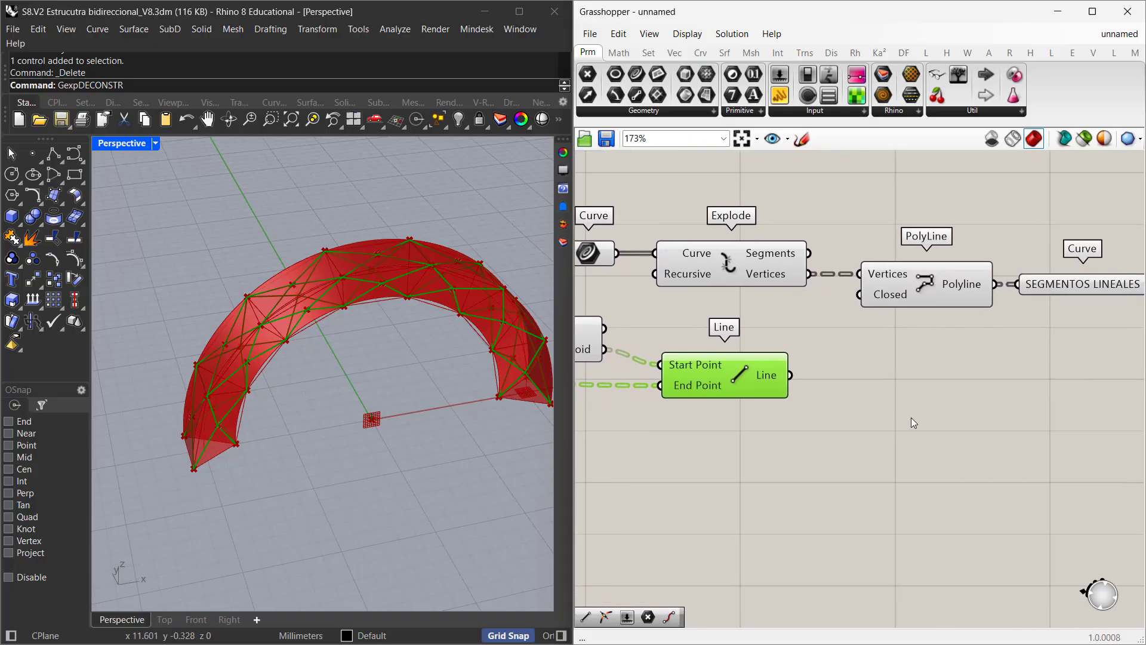
right_click_drag(952, 413, 795, 420)
double_click(735, 388)
type("CURVE")
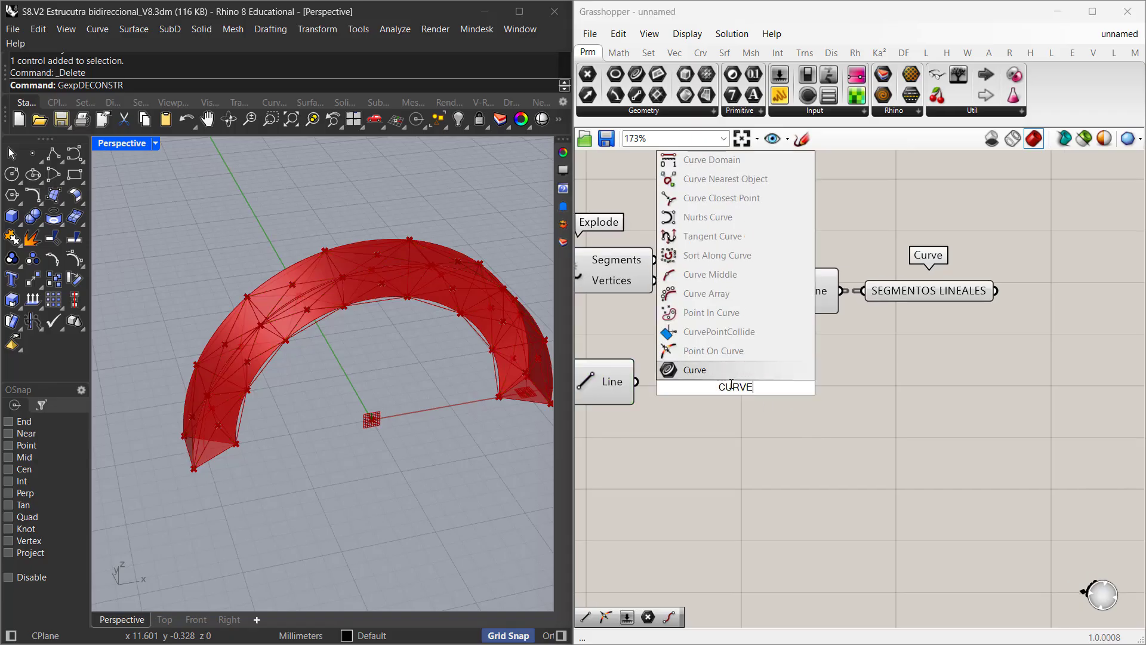
left_click(708, 366)
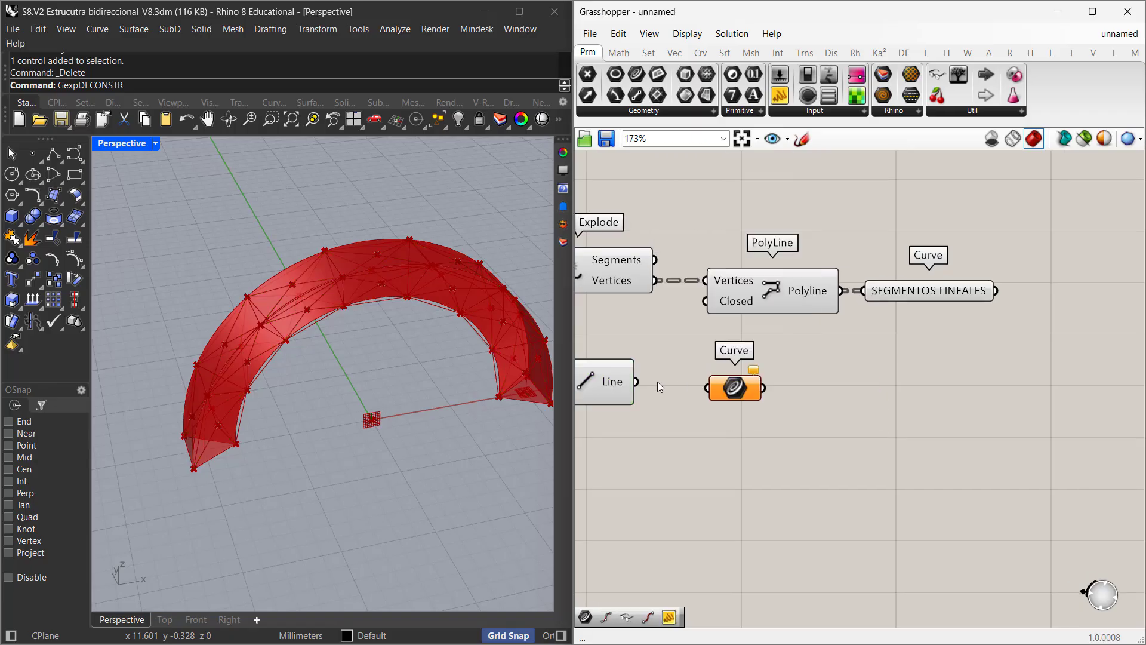
left_click_drag(637, 383, 935, 385)
- Rename the Curve parameter after Line as DIAGONALES
mouse_move(935, 385)
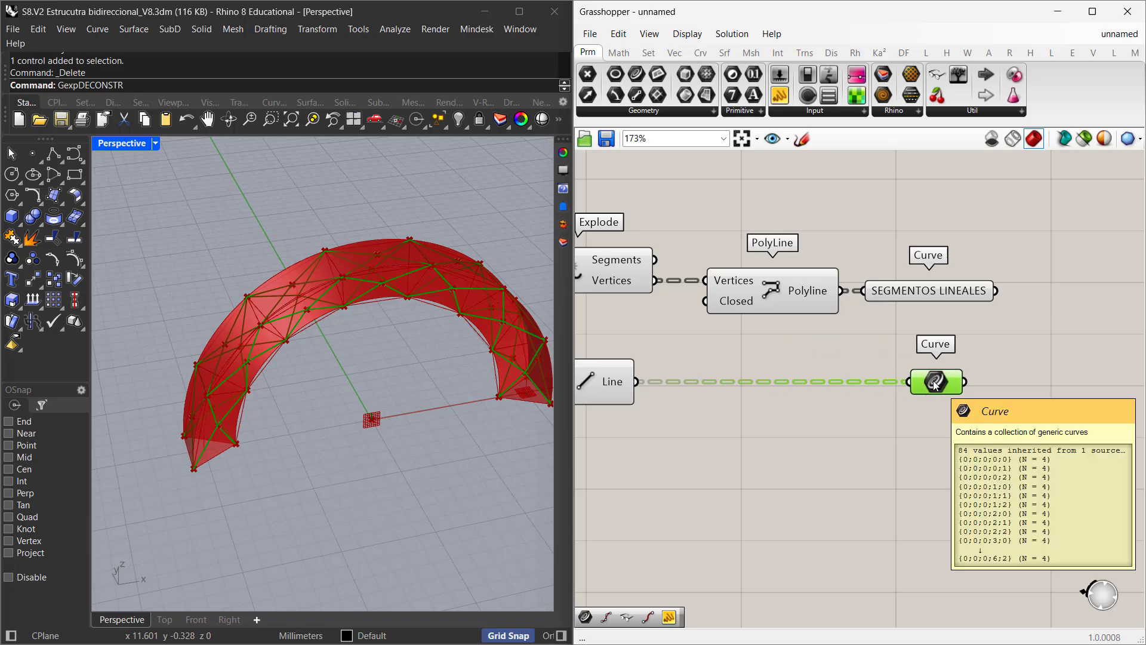
right_click(935, 385)
double_click(981, 351)
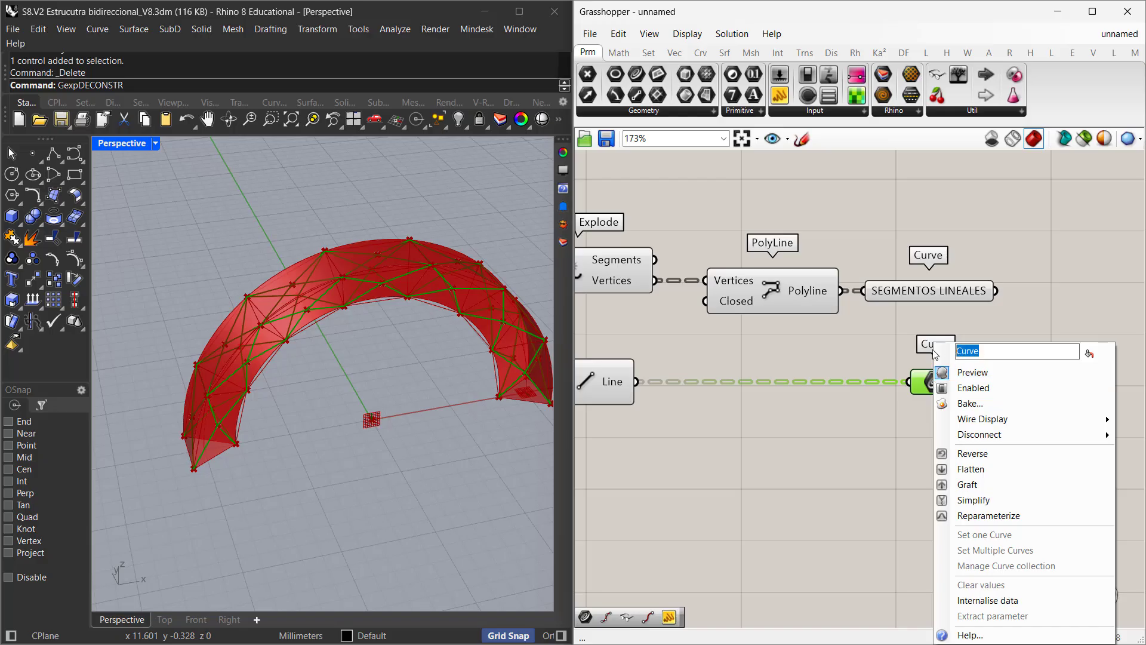
type("DIAGONALES")
left_click(1089, 353)
left_click(751, 458)
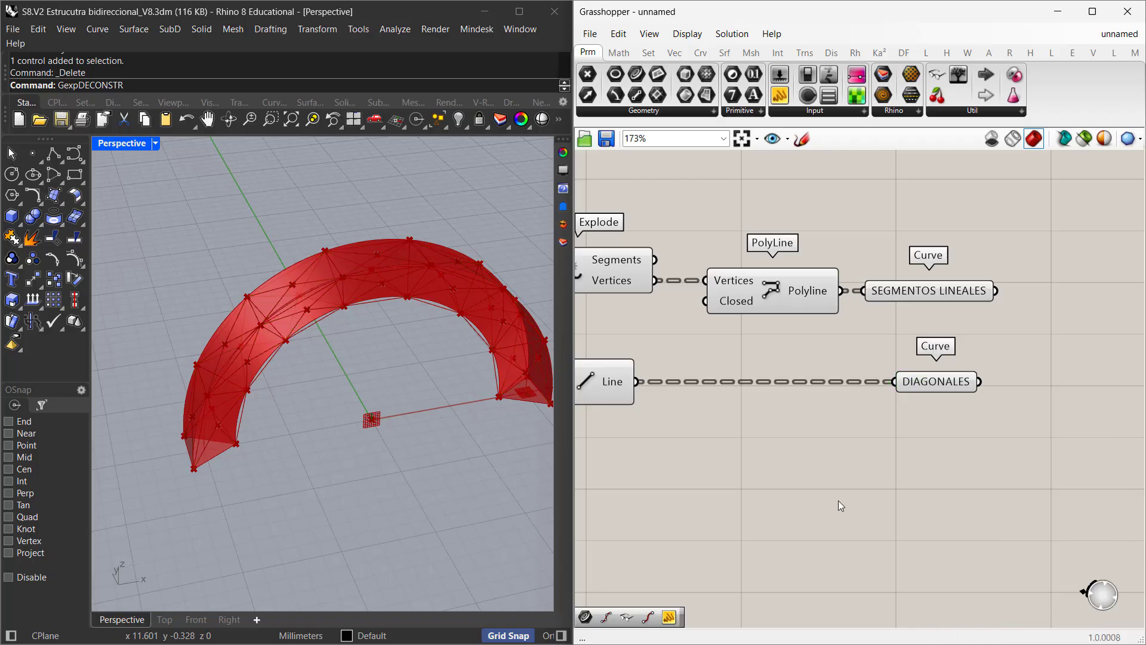
- Examine the arch's end segments in the model and the polygon profiles produced by the Curve Array component
right_click_drag(762, 451, 859, 430)
scroll(910, 402, "down", 2)
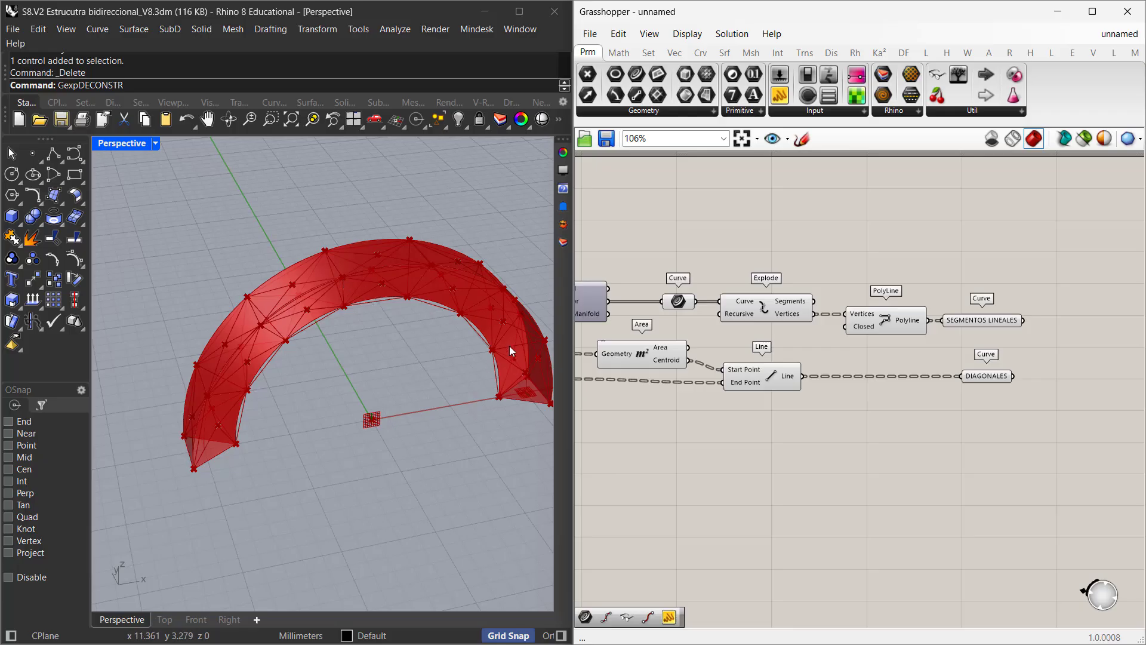
scroll(534, 376, "up", 5)
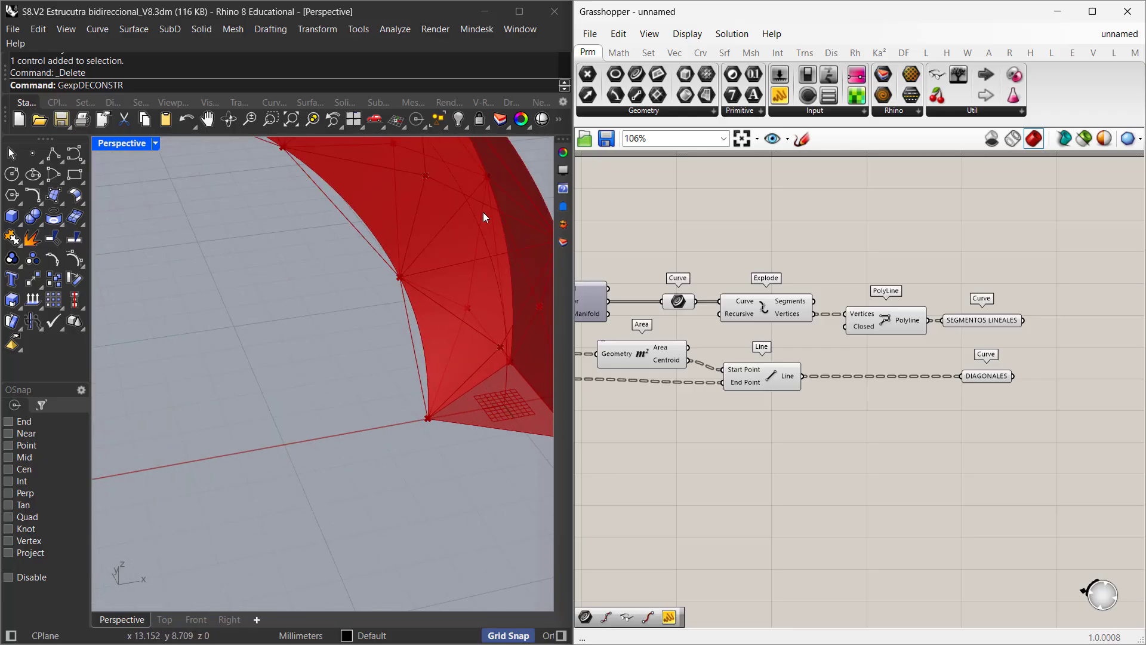
scroll(850, 345, "down", 1)
scroll(850, 346, "down", 3)
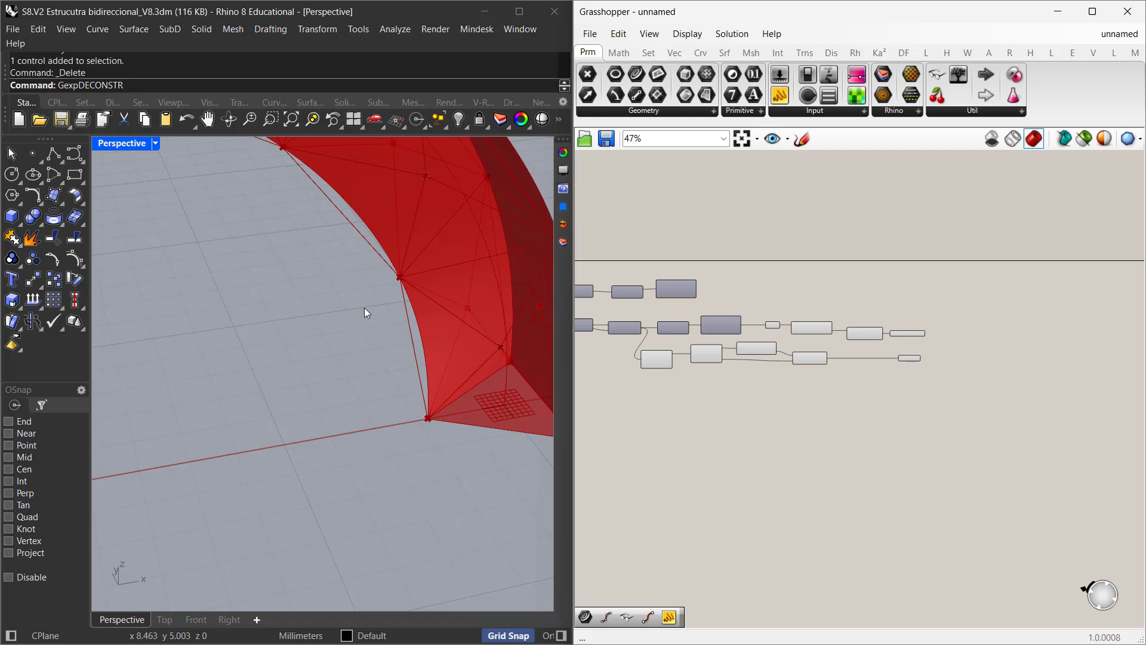
scroll(371, 327, "down", 3)
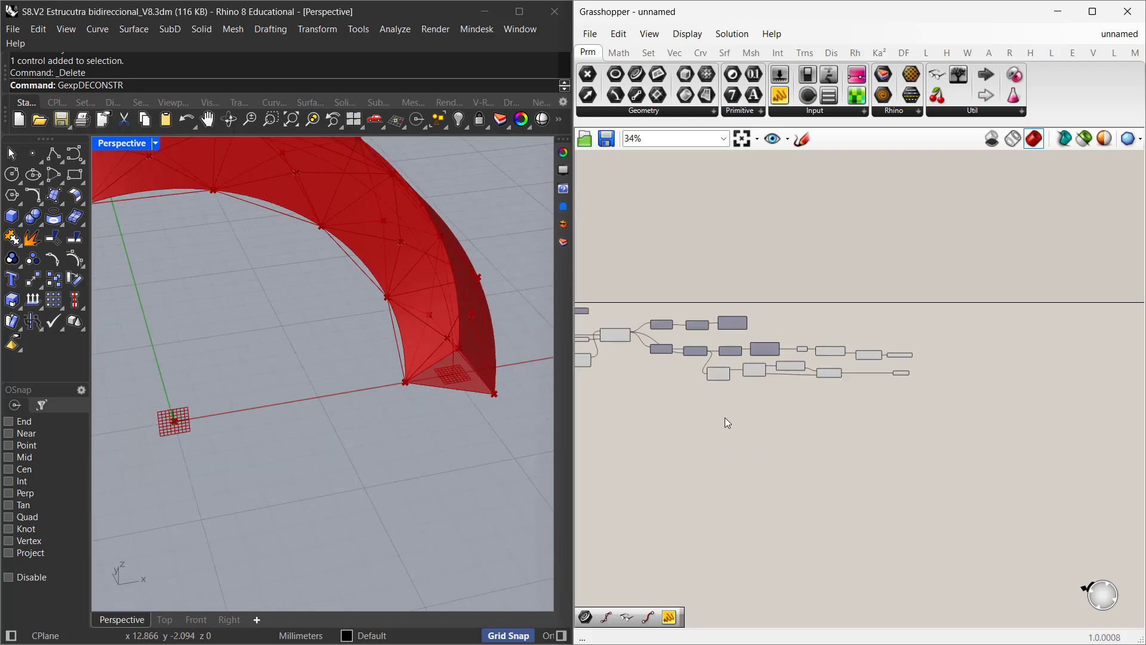
scroll(818, 359, "up", 5)
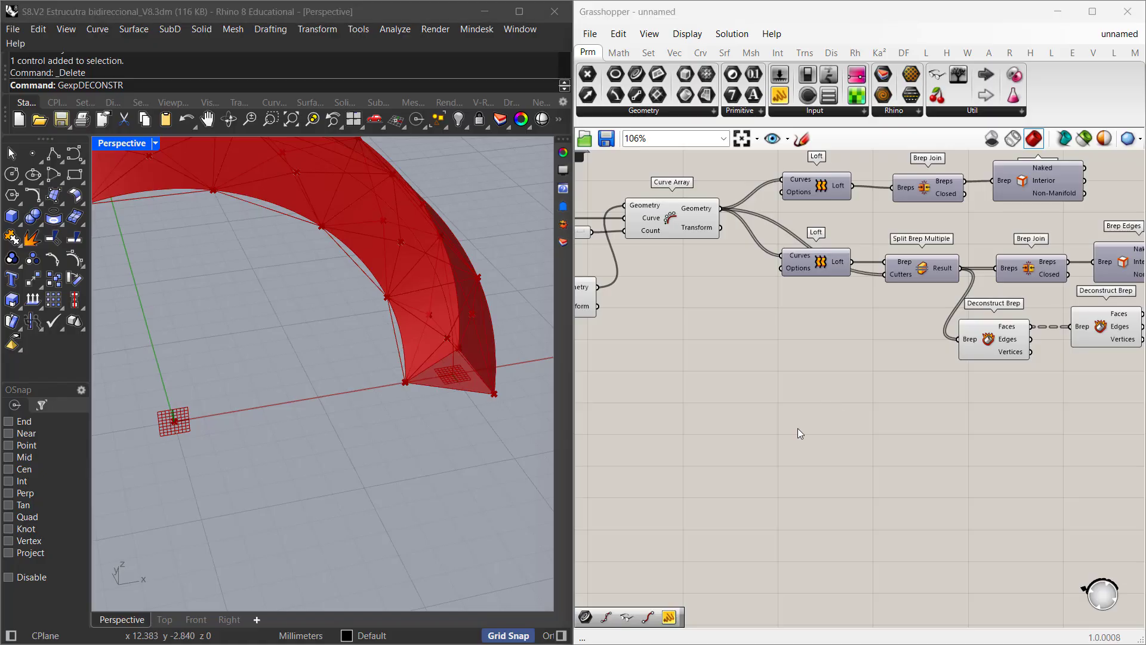
left_click(669, 219)
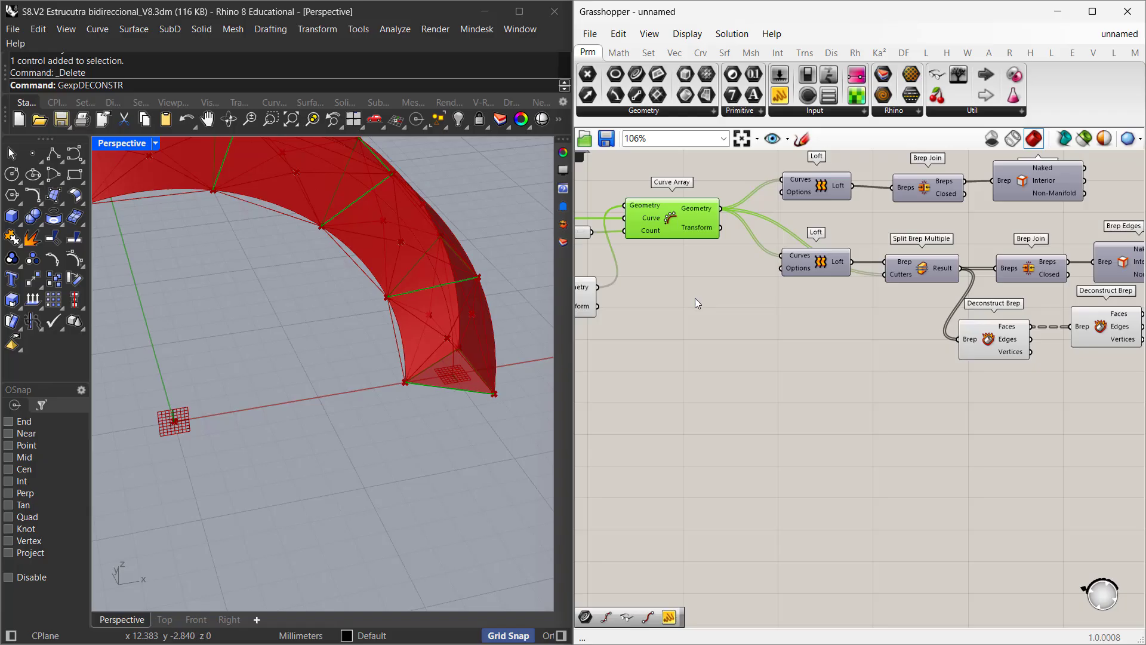
scroll(695, 299, "up", 2)
scroll(459, 381, "down", 3)
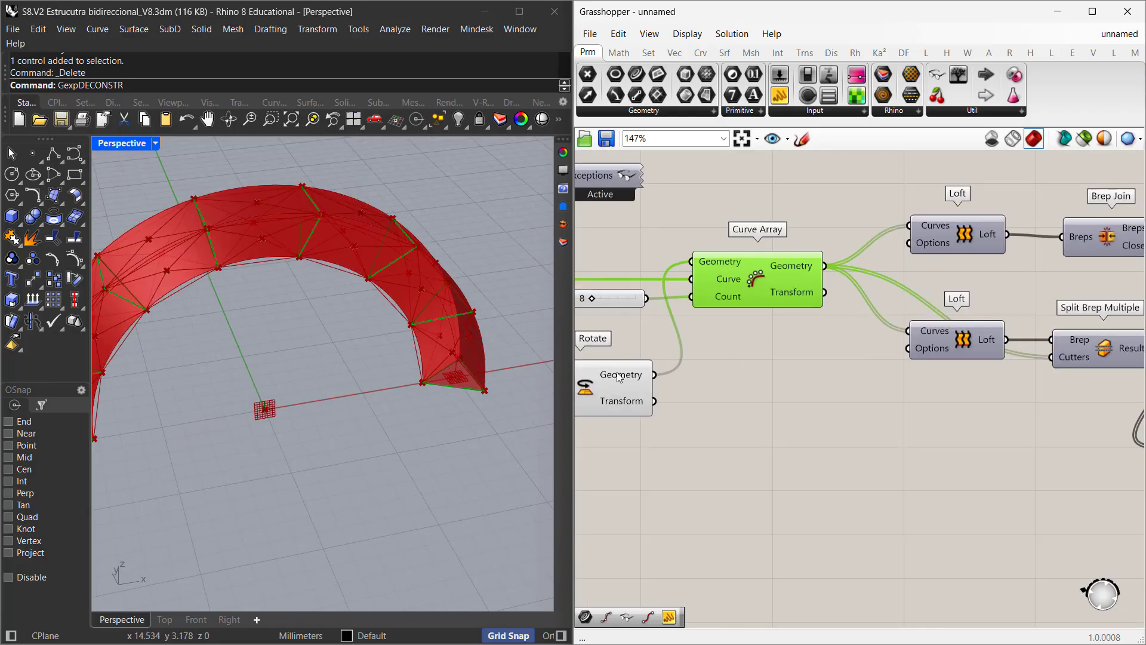
- Add an Area component below the second Loft and feed Curve Array's Geometry output into its Geometry input
scroll(994, 436, "up", 3)
double_click(901, 504)
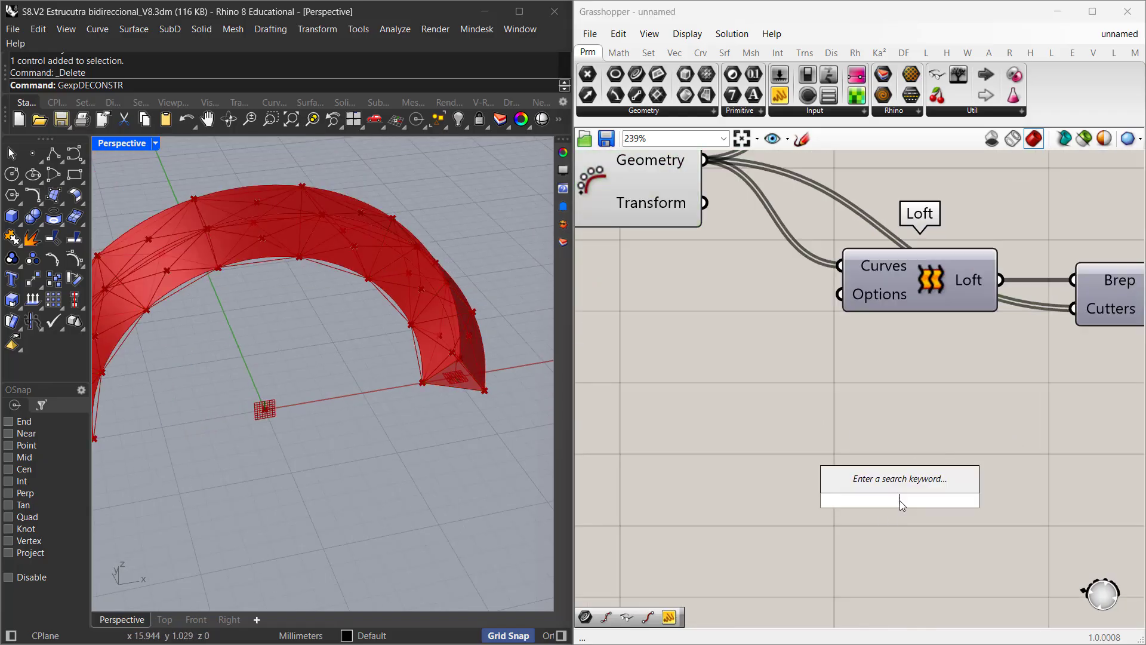
type("AREA")
left_click(901, 484)
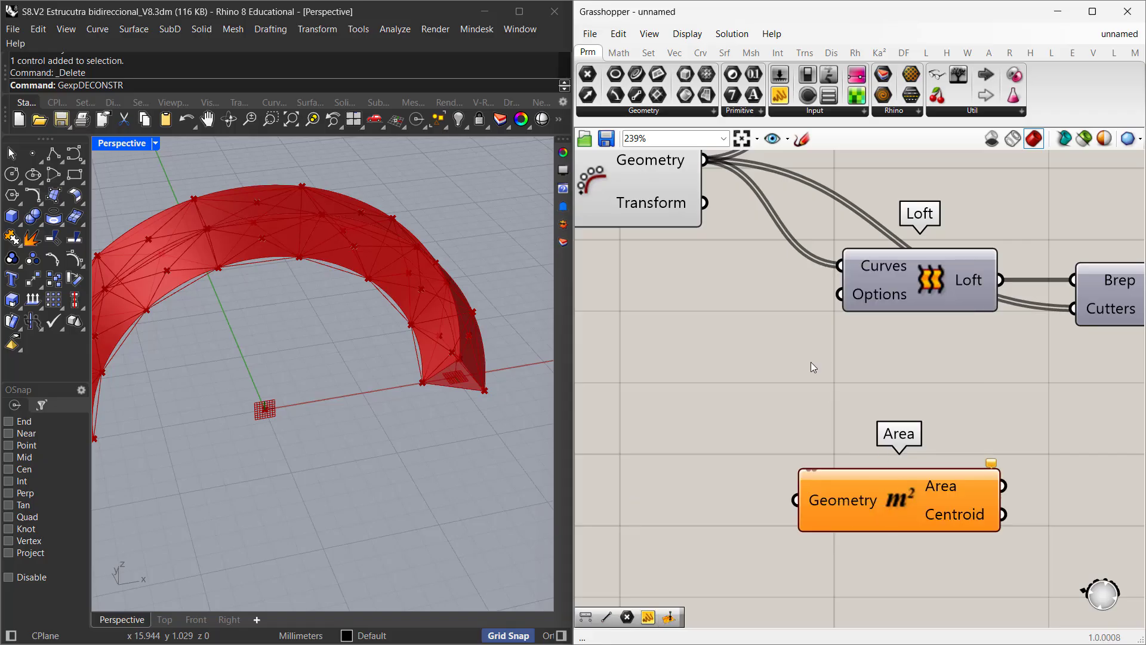
left_click_drag(705, 160, 796, 499)
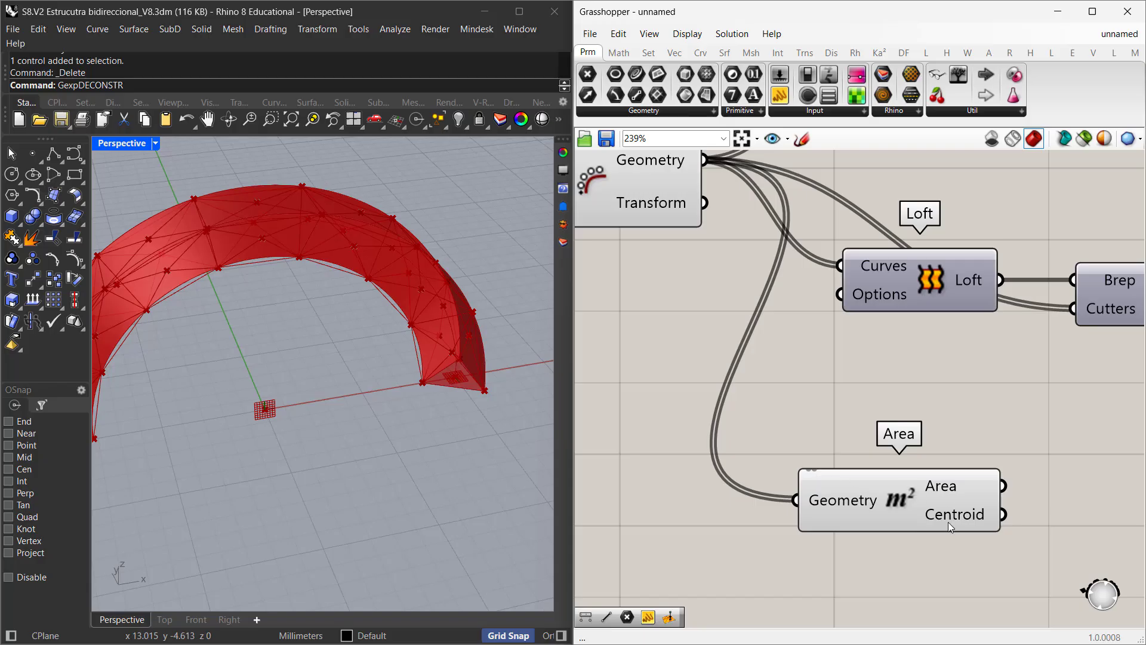
- Add a Discontinuity component below Area and connect Curve Array's Geometry output to its Curve input
right_click_drag(298, 330, 359, 309)
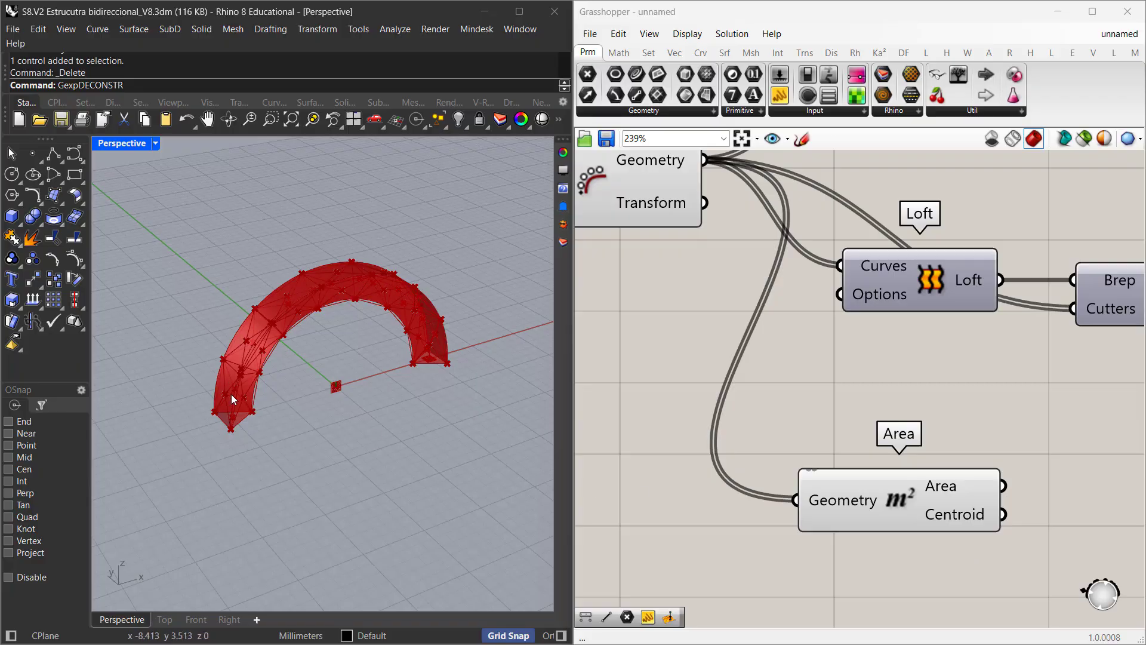
scroll(233, 394, "up", 3)
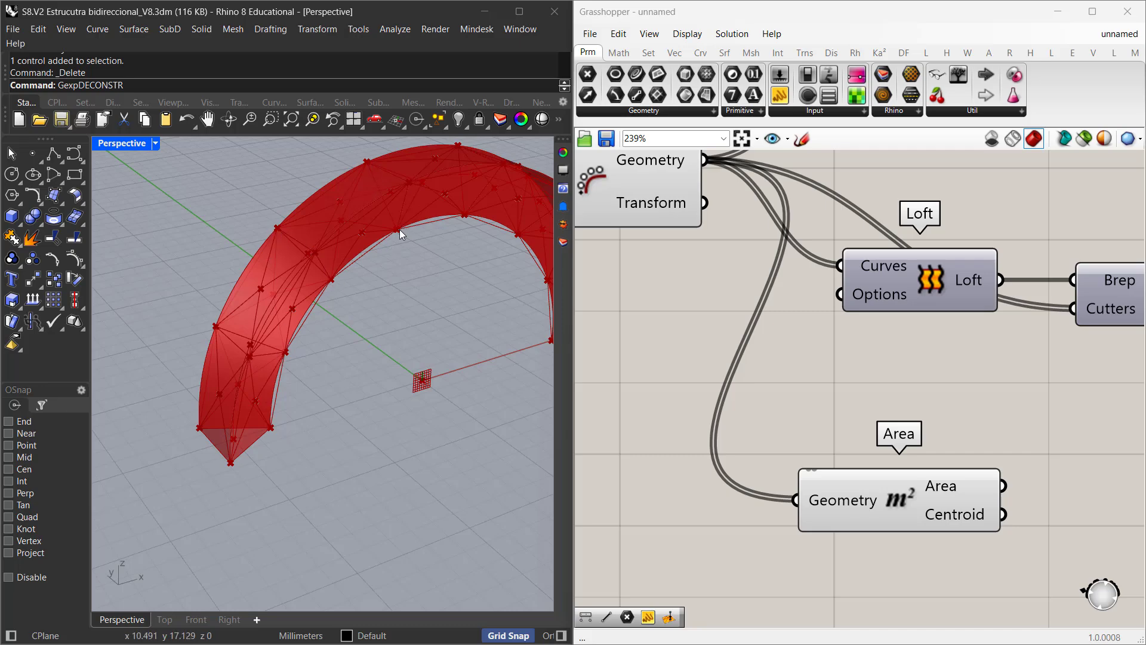
scroll(399, 229, "up", 2)
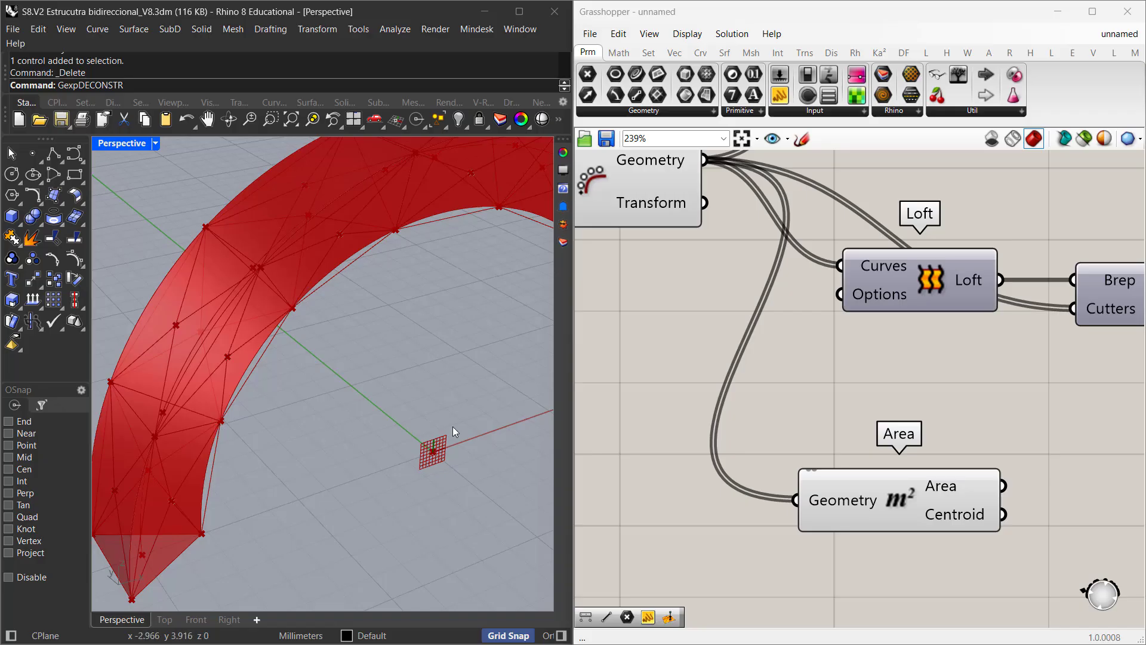
right_click_drag(995, 585, 977, 459)
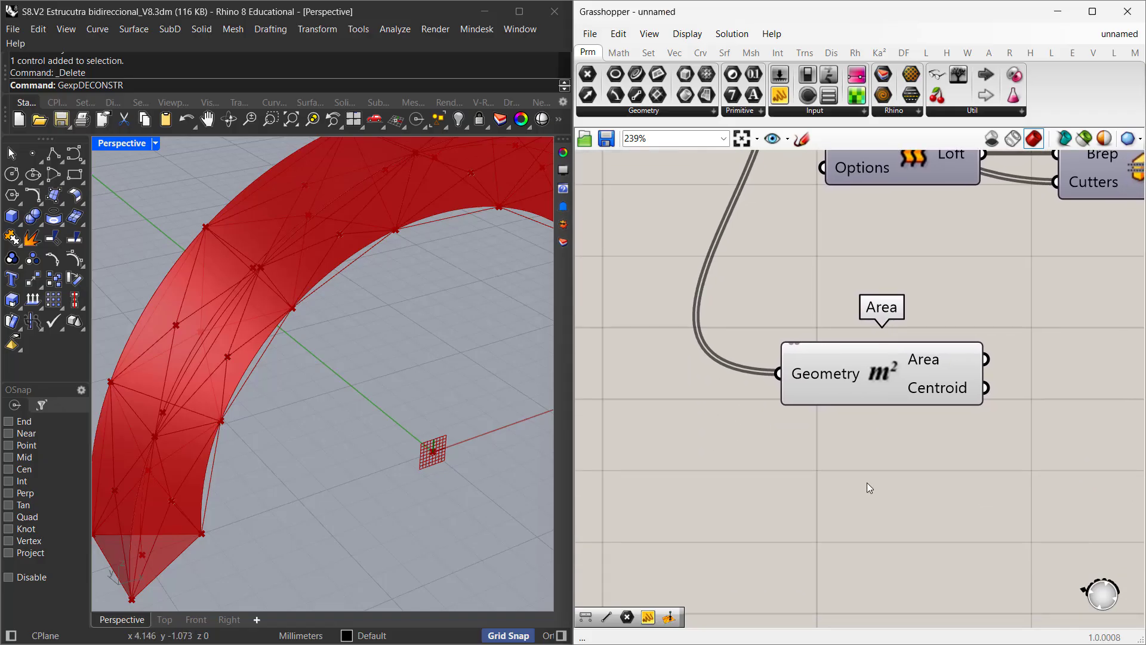
double_click(867, 484)
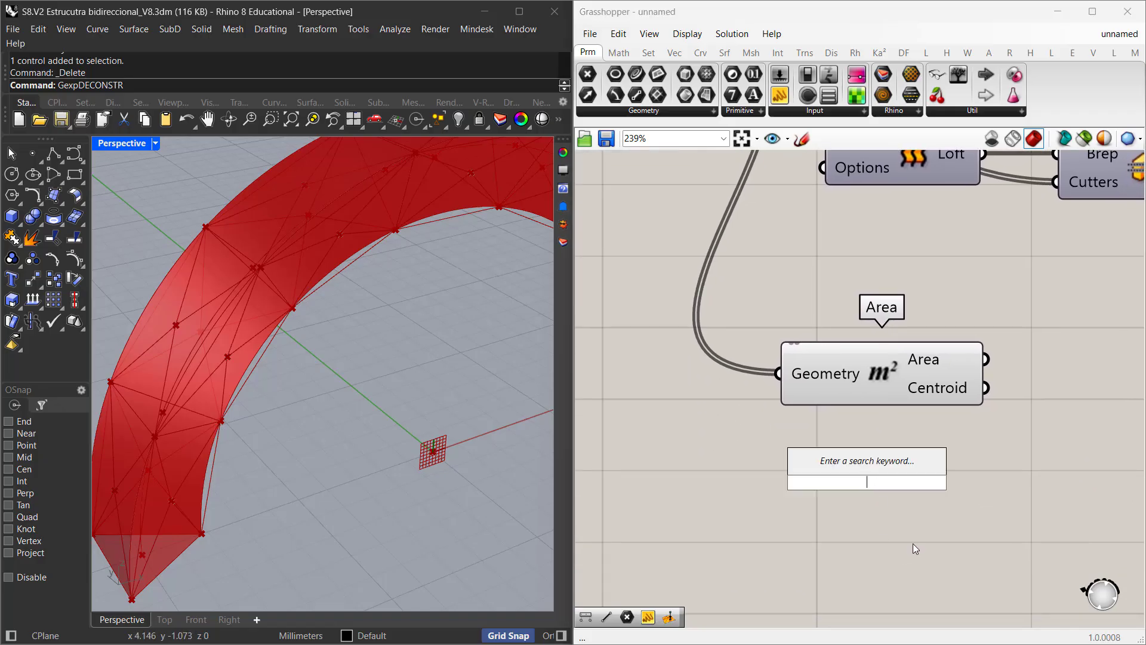
type("DISCON")
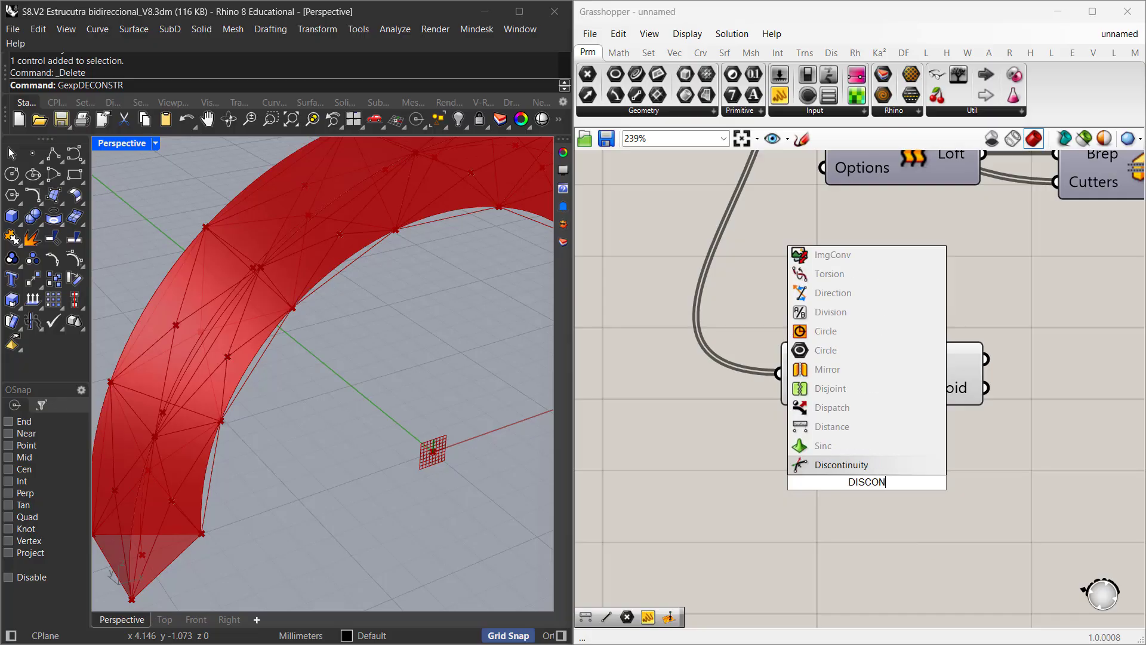
type("TIN")
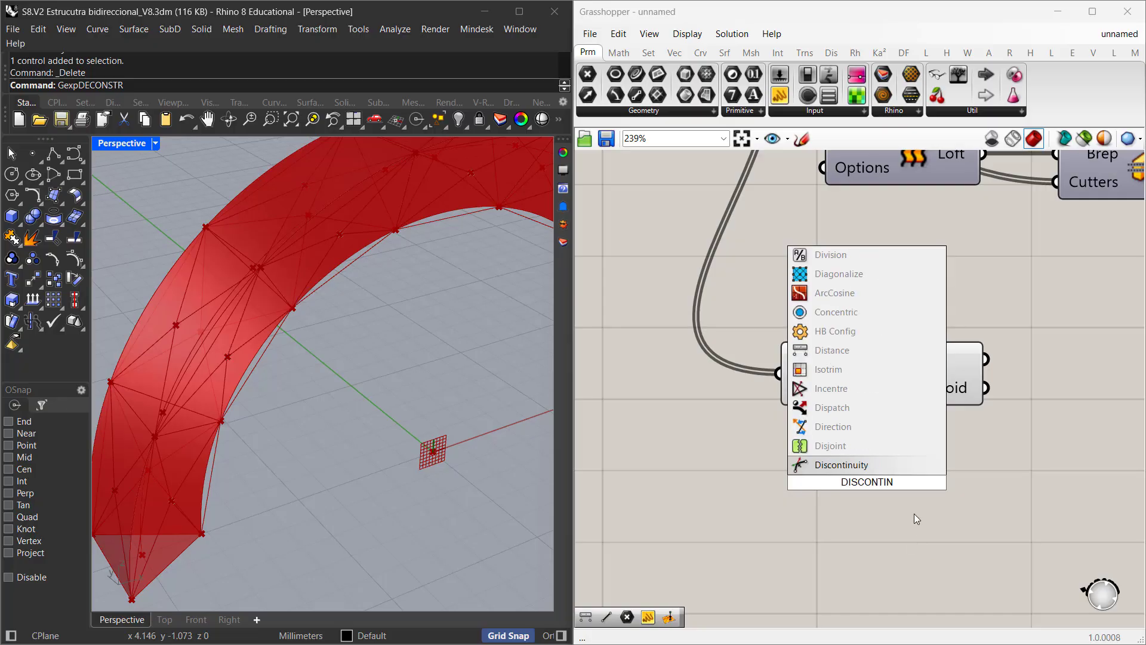
left_click(901, 466)
left_click(882, 503)
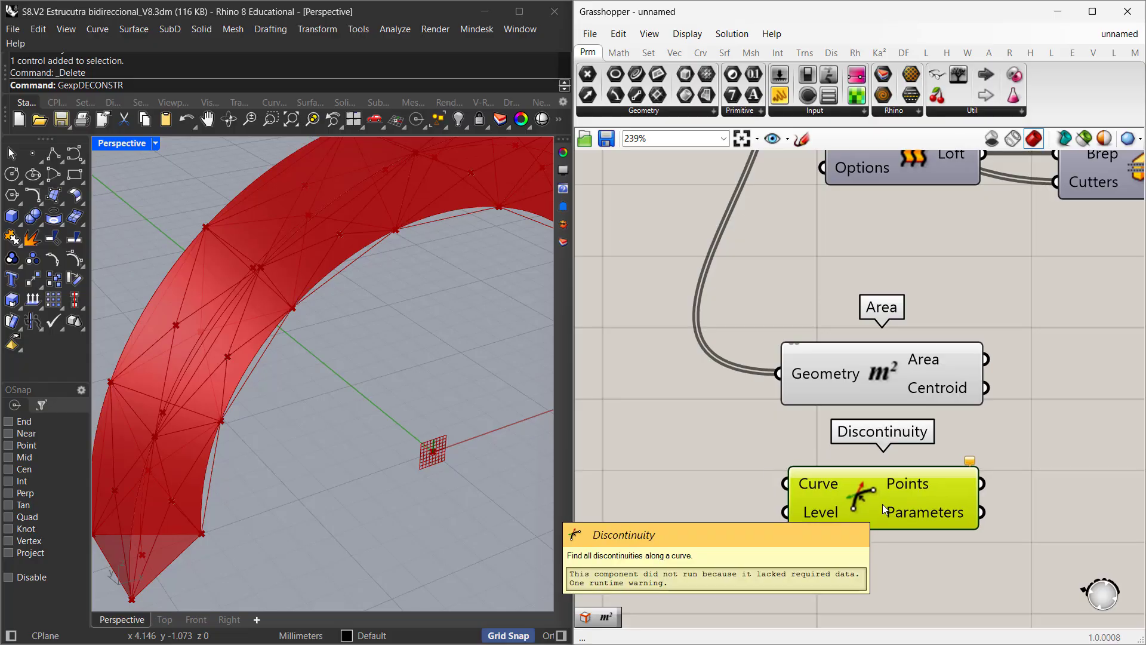
scroll(883, 502, "down", 4)
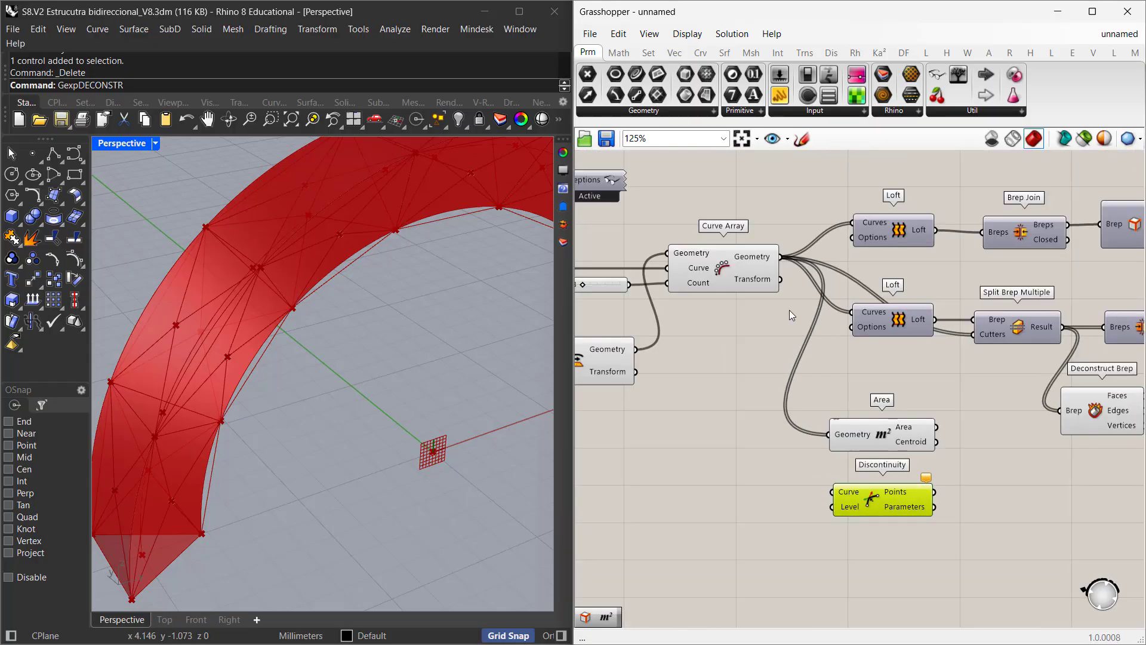
left_click_drag(779, 257, 833, 492)
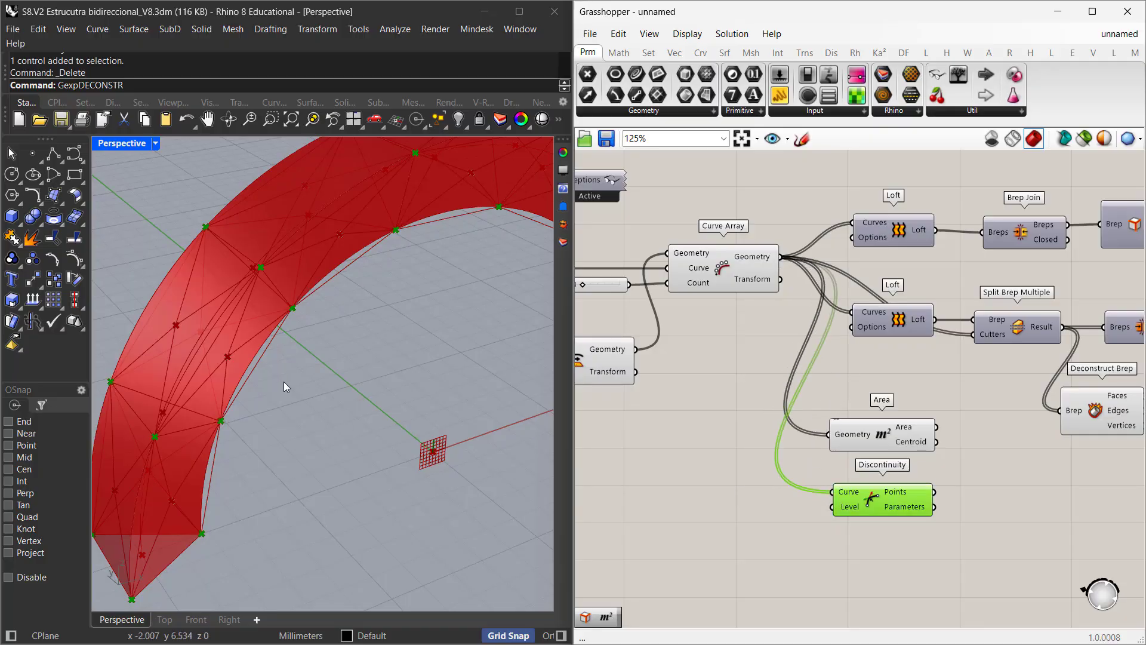
- Examine the discontinuity points, arrayed polygon profiles and their area centroids on the arch
right_click_drag(285, 381, 388, 334)
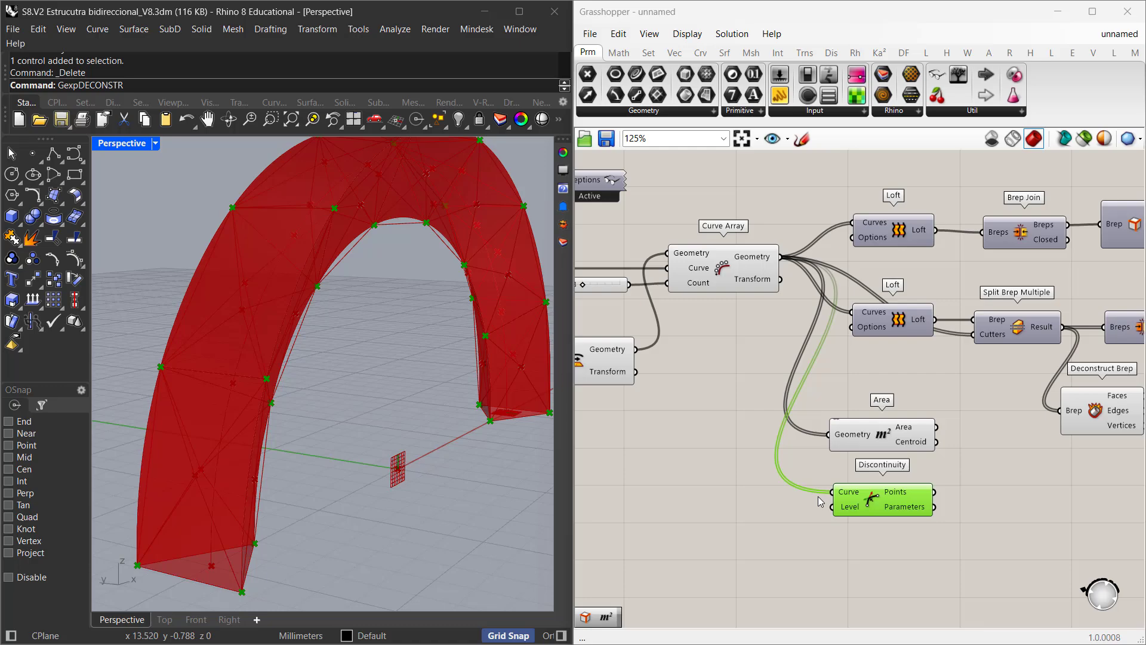
right_click_drag(635, 385, 581, 413)
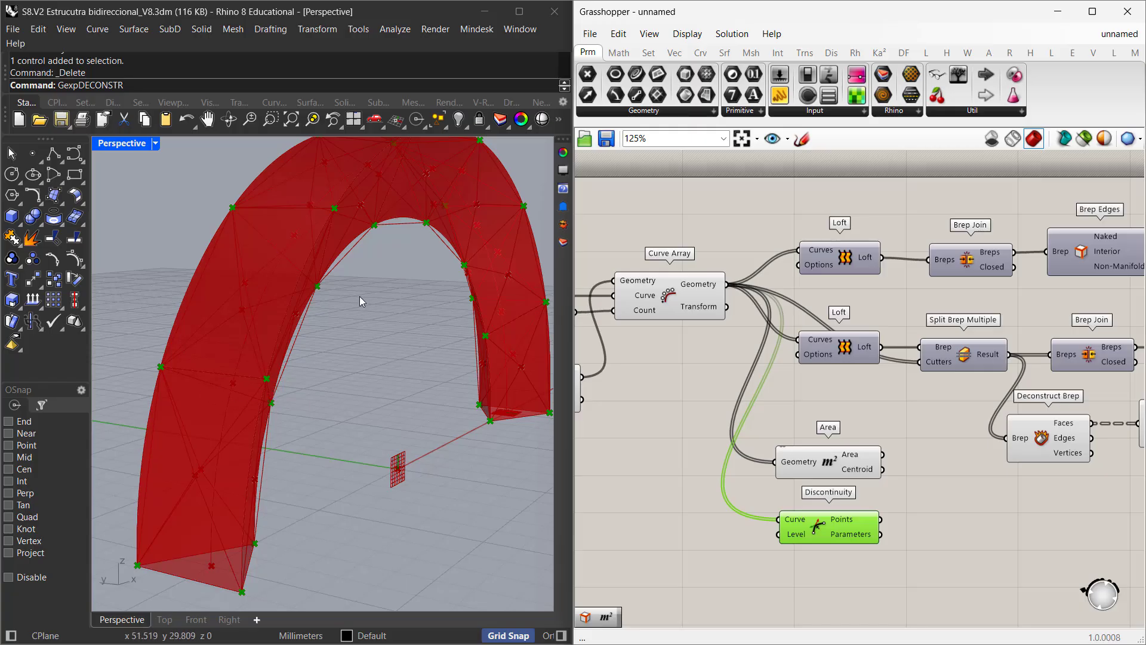
right_click_drag(359, 296, 335, 303)
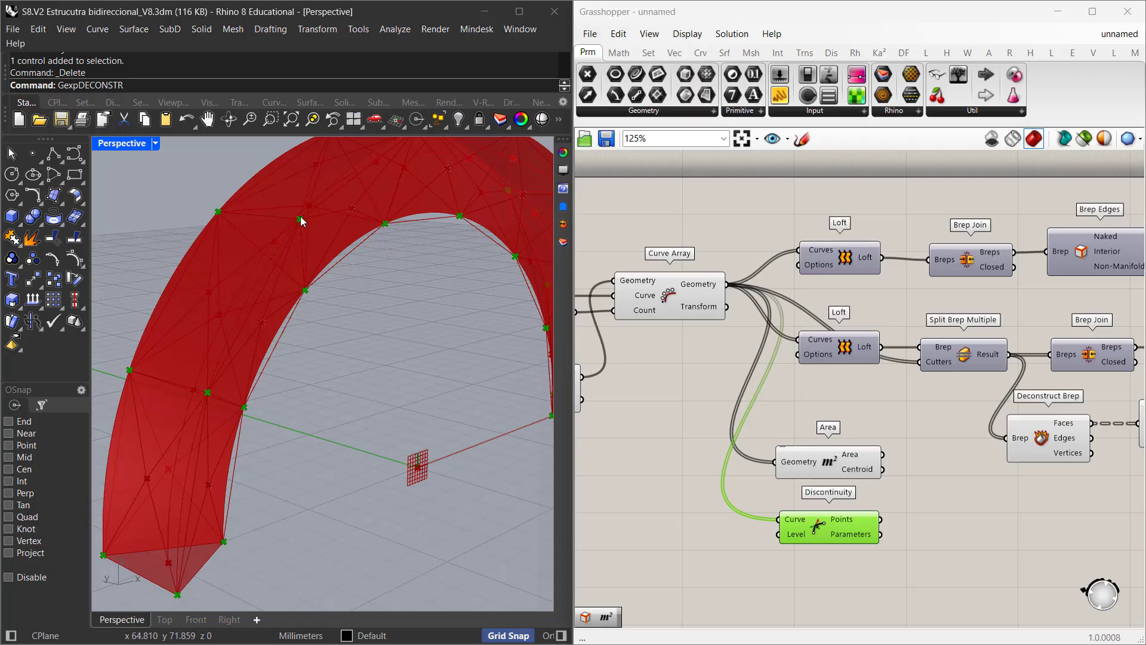
left_click(691, 293)
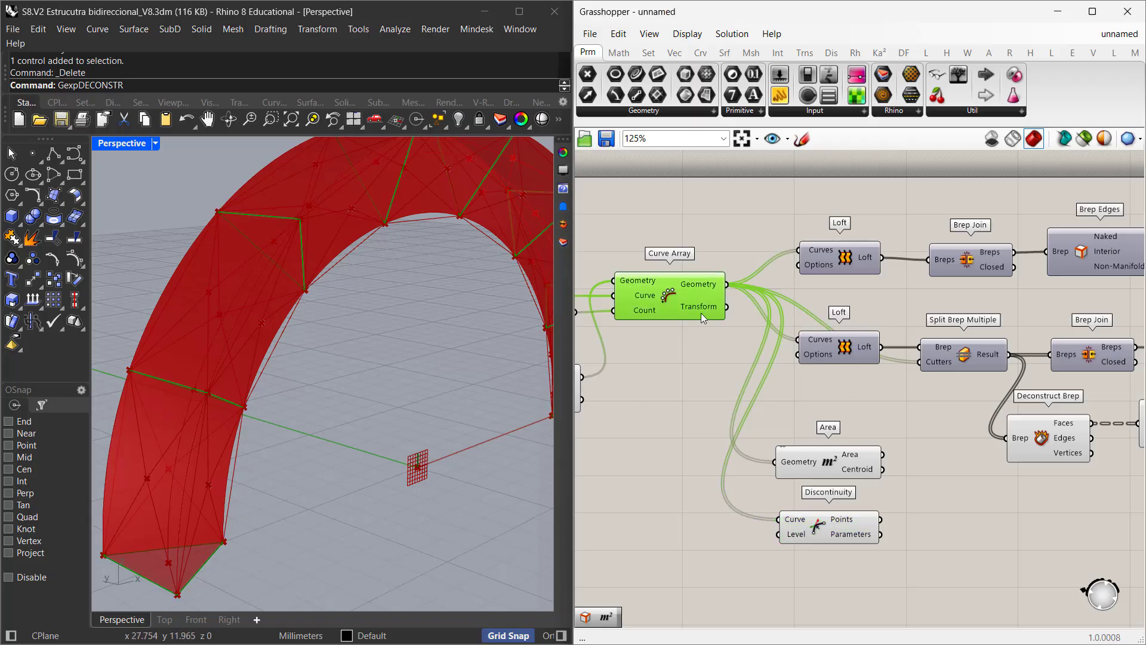
left_click(801, 532)
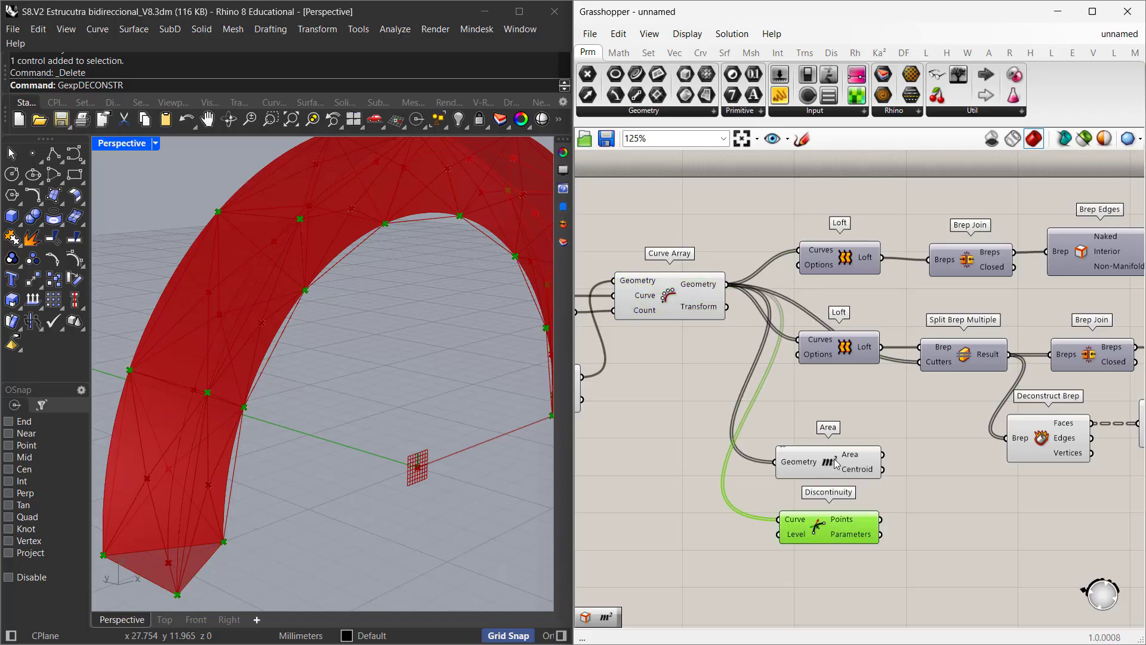
left_click(836, 465)
- Add a Line component with the new Area's Centroid as Start Point and Discontinuity's Points as End Point
right_click_drag(951, 528, 910, 496)
scroll(911, 492, "up", 3)
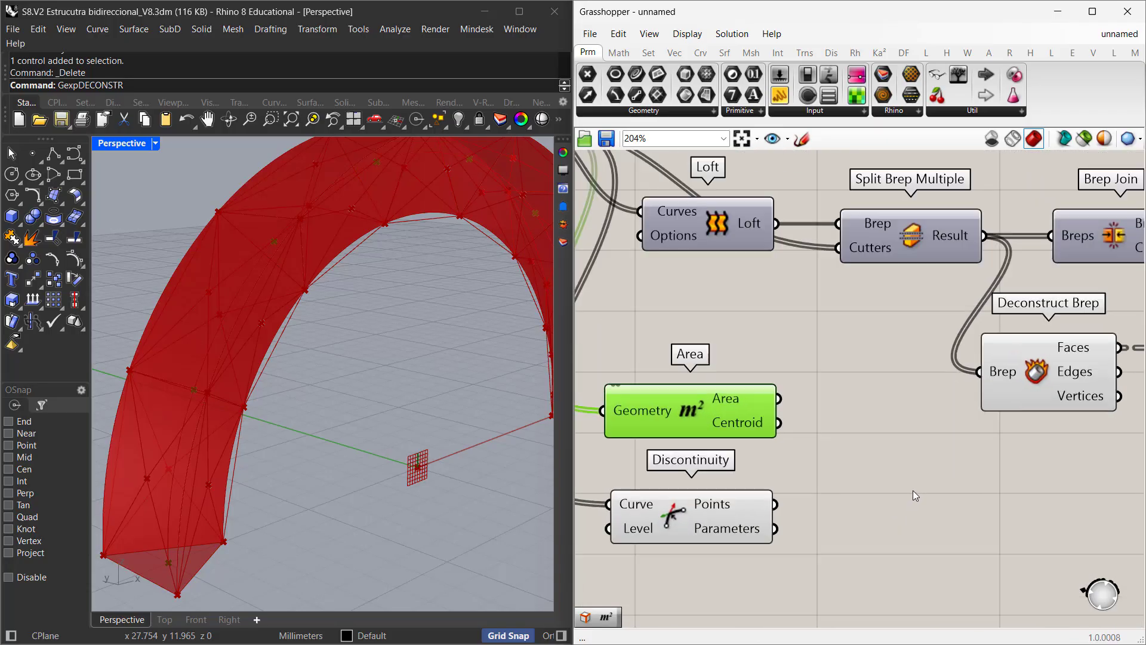
left_click(850, 458)
double_click(850, 457)
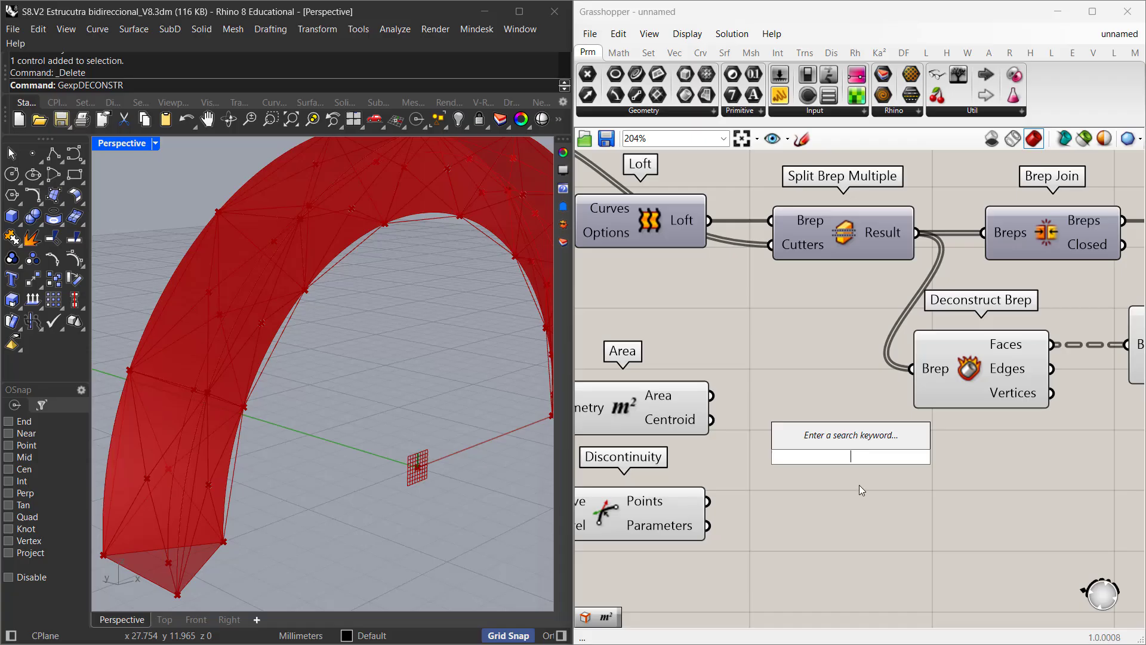
type("LINE")
left_click(850, 427)
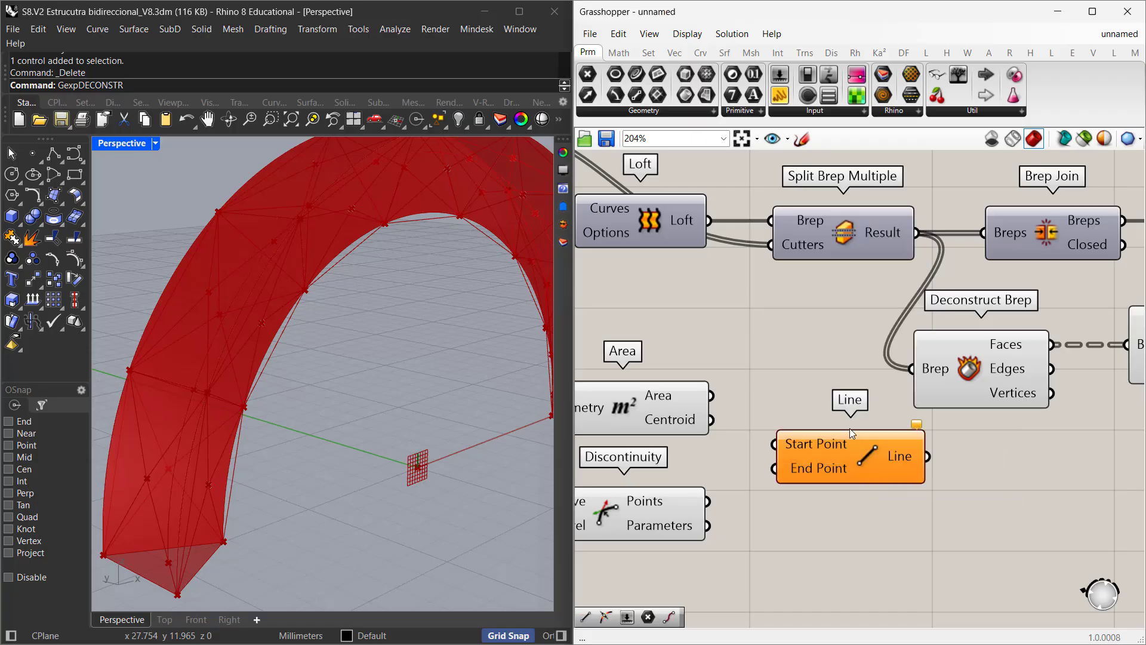
left_click_drag(750, 412, 775, 444)
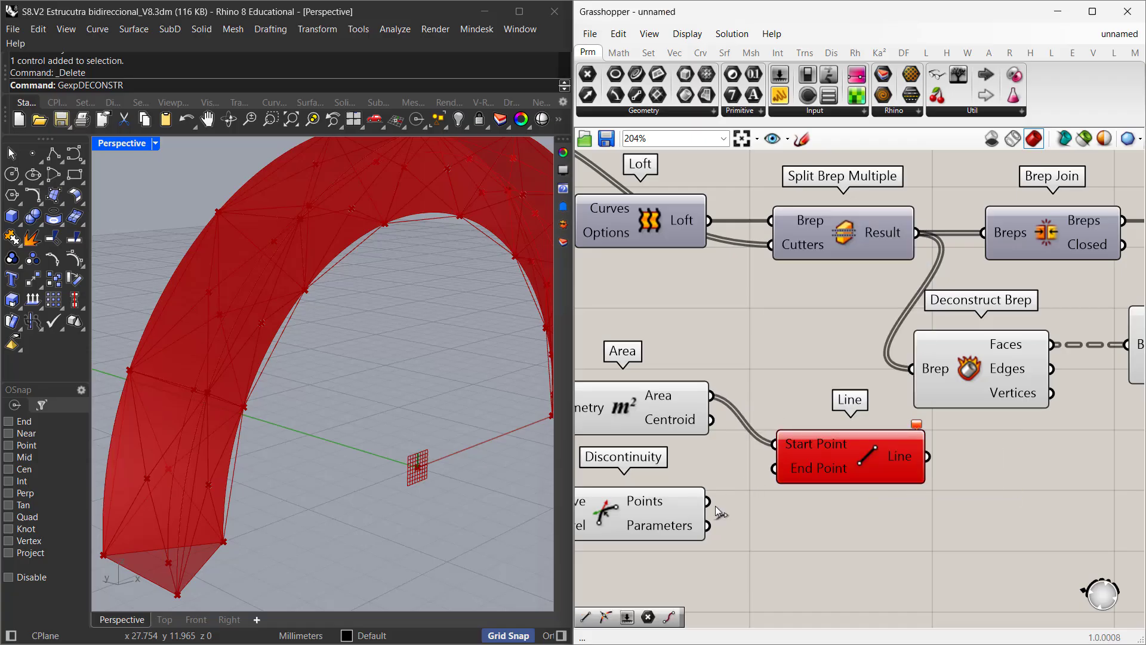
left_click_drag(725, 495, 762, 481)
left_click_drag(711, 419, 775, 444)
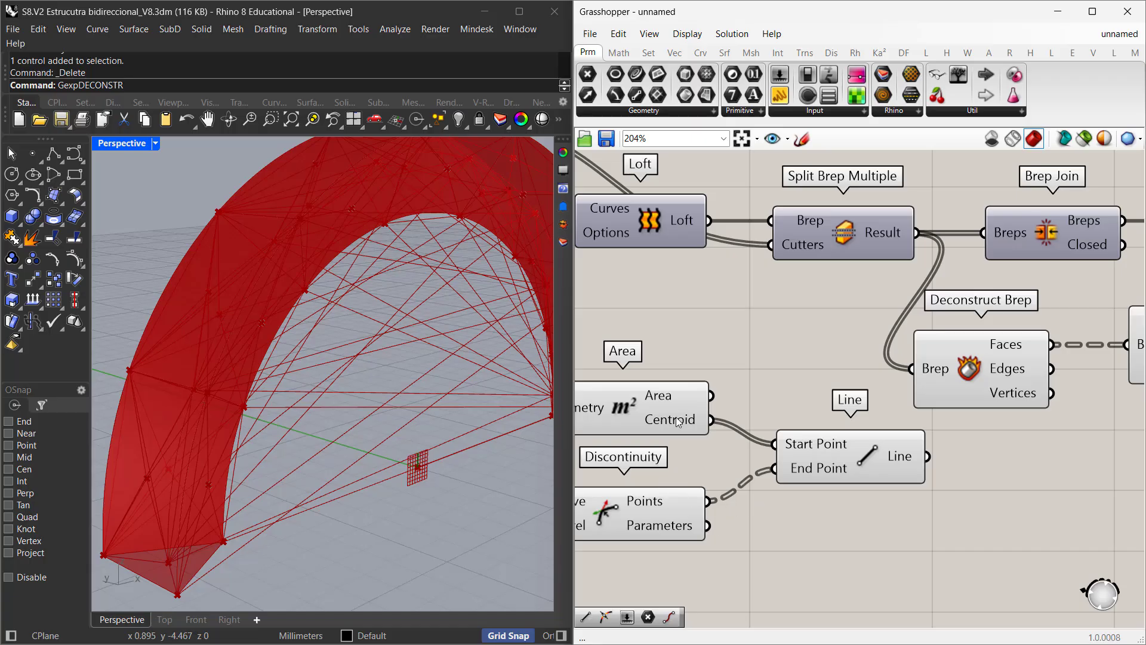
- Graft the Start Point input of the Line component fed by the profile centroids
right_click_drag(678, 423, 783, 454)
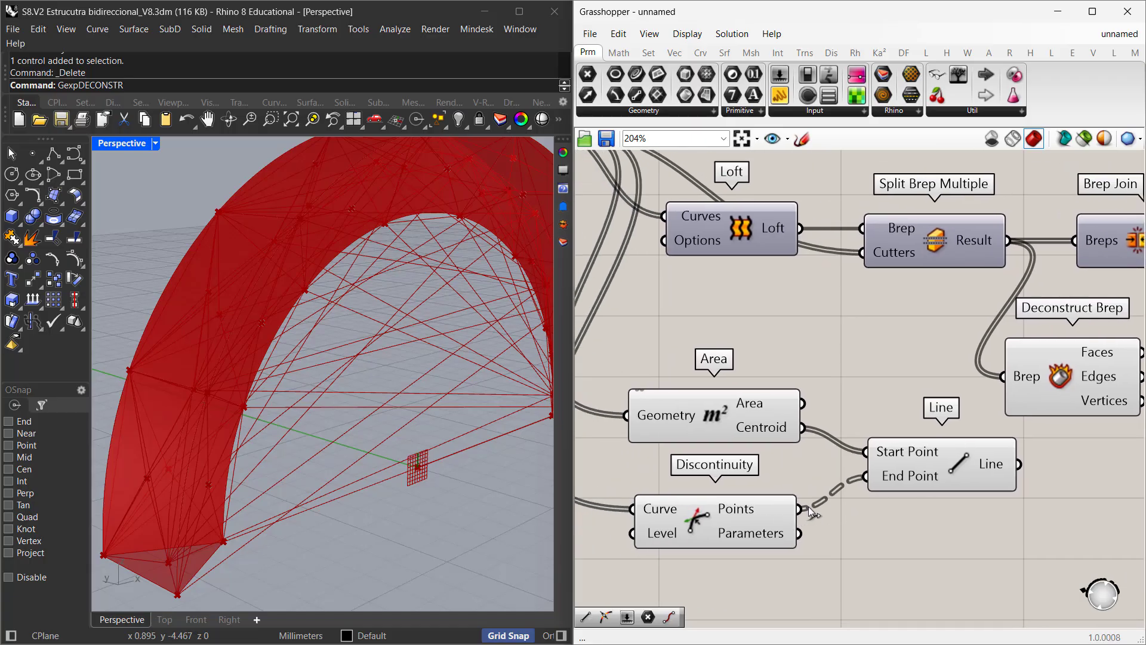
scroll(875, 475, "up", 3)
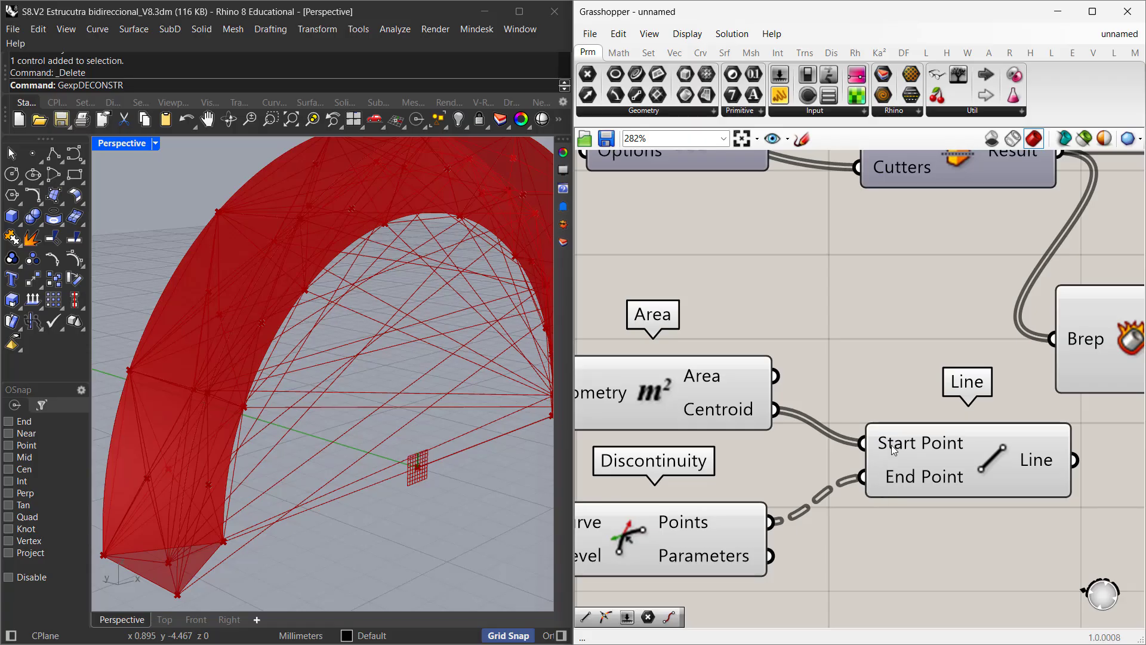
mouse_move(894, 448)
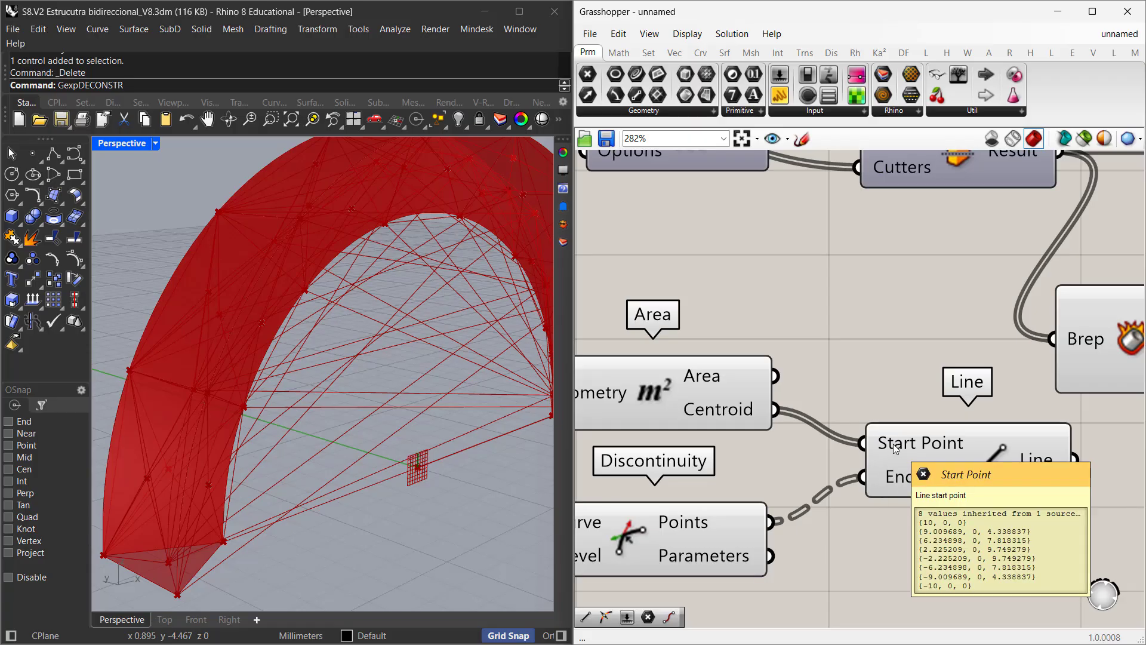
right_click(895, 449)
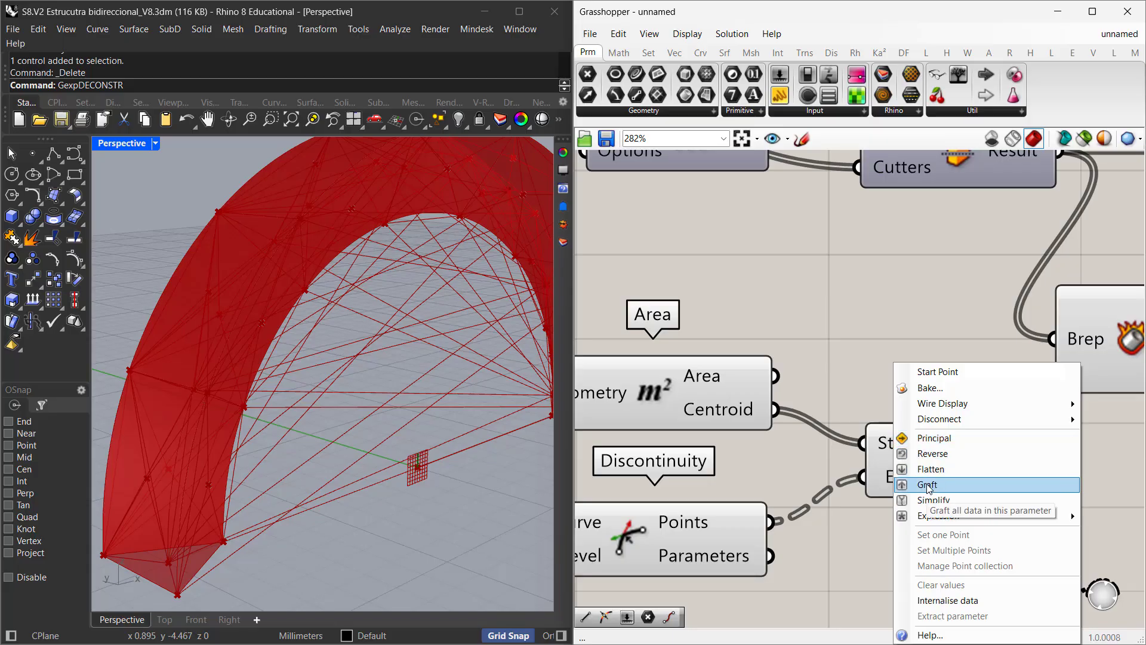
left_click(927, 486)
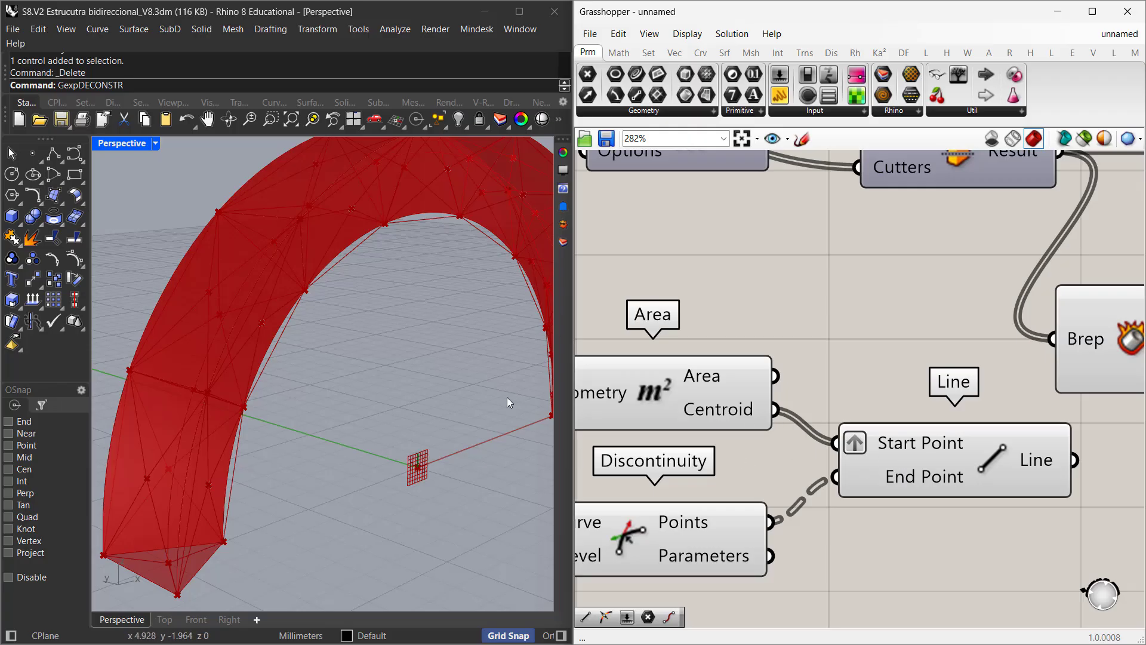
- Turn off the preview of both Deconstruct Brep components so the arch's surfaces are hidden
right_click_drag(329, 425, 361, 417)
scroll(802, 510, "down", 3)
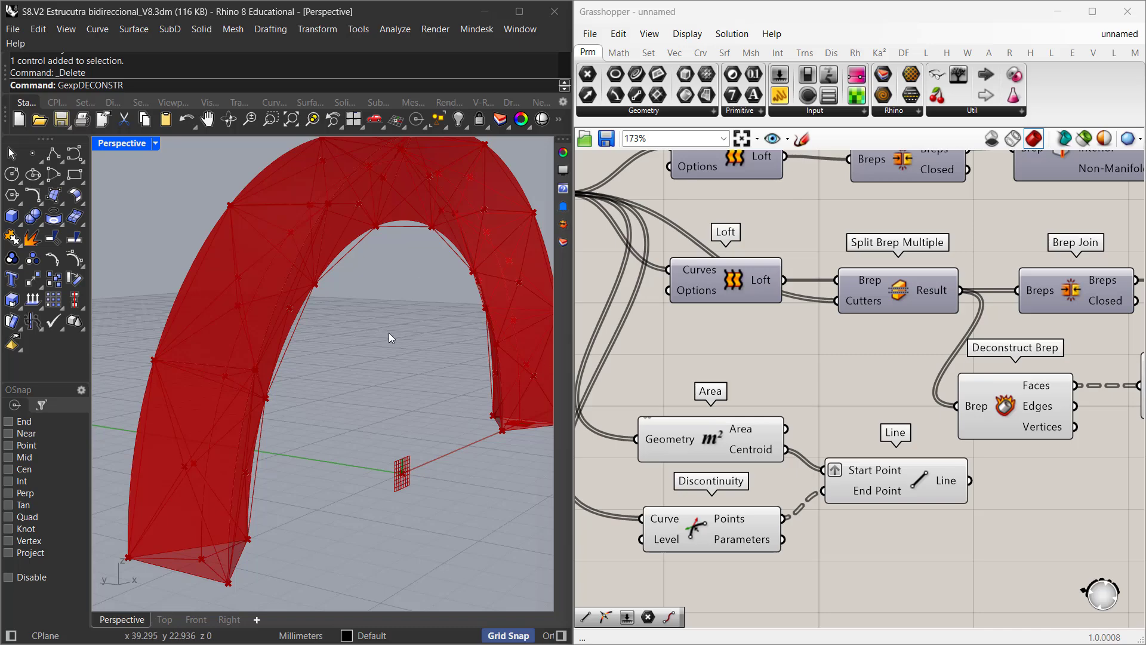
right_click_drag(389, 332, 358, 412)
scroll(881, 399, "down", 3)
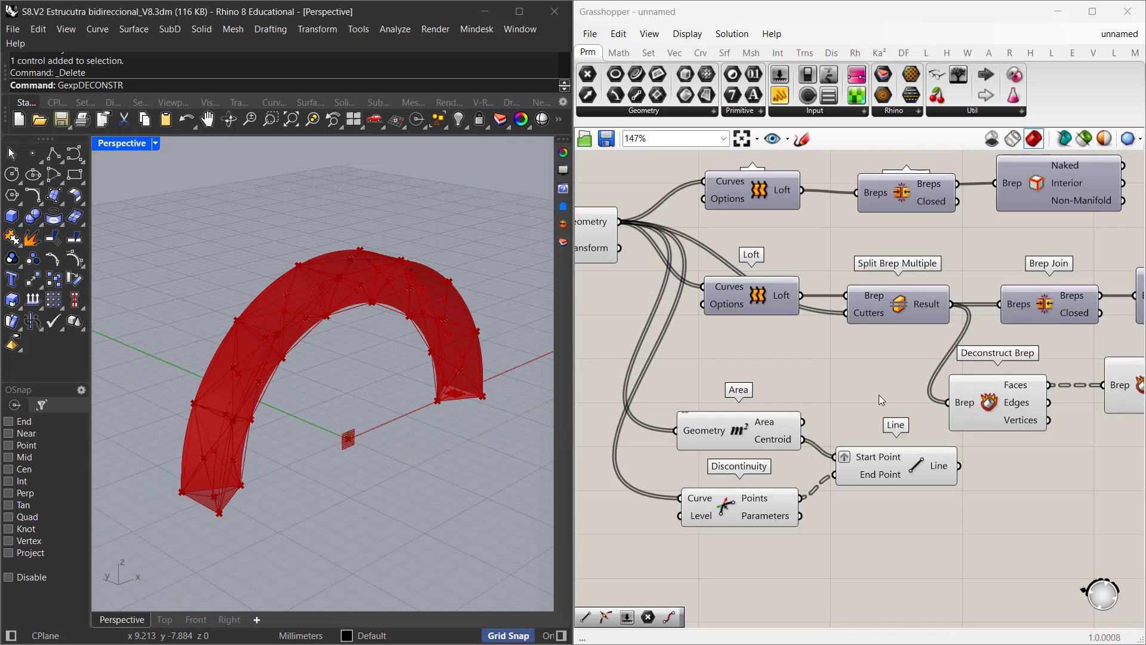
right_click_drag(861, 395, 725, 378)
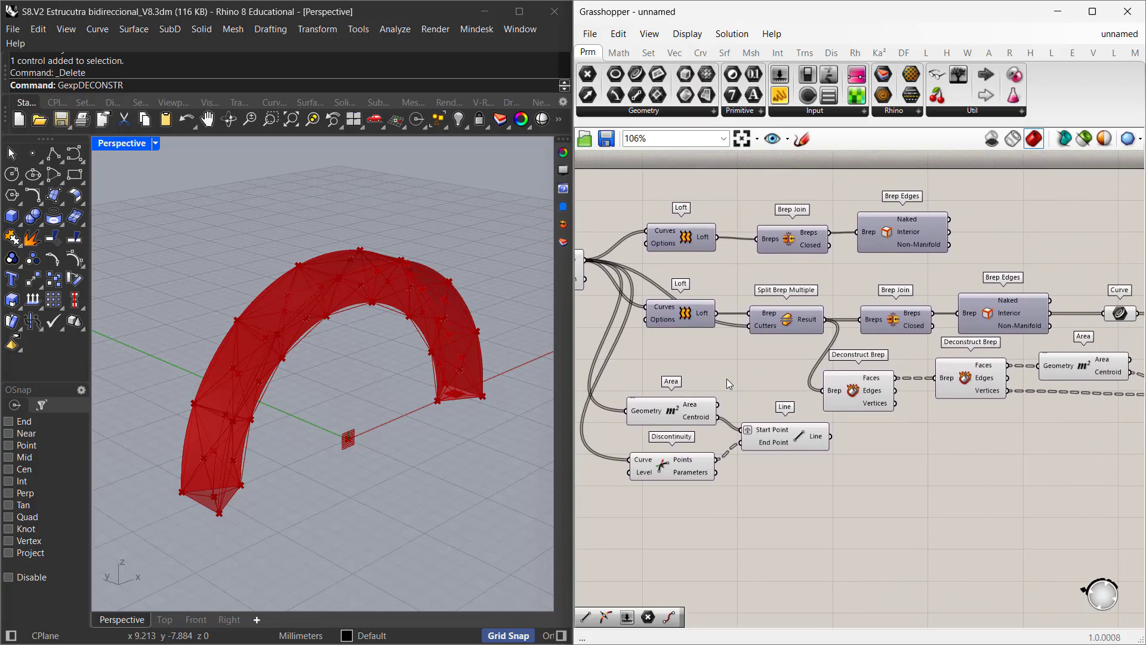
scroll(726, 378, "down", 1)
right_click(836, 388)
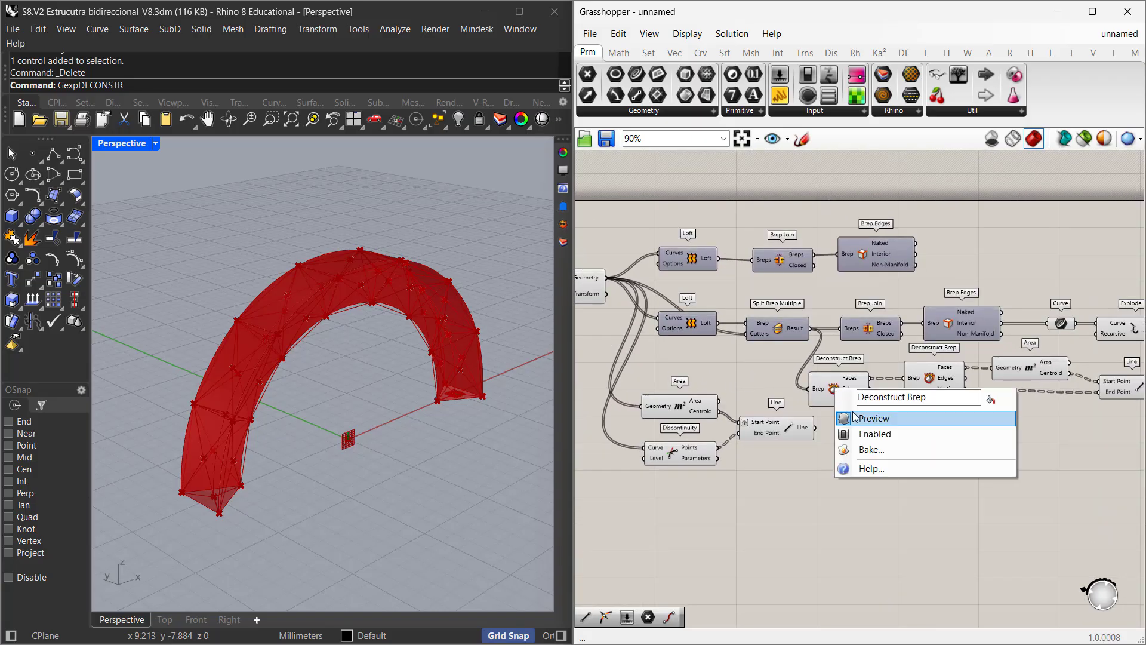
left_click(854, 418)
right_click(936, 381)
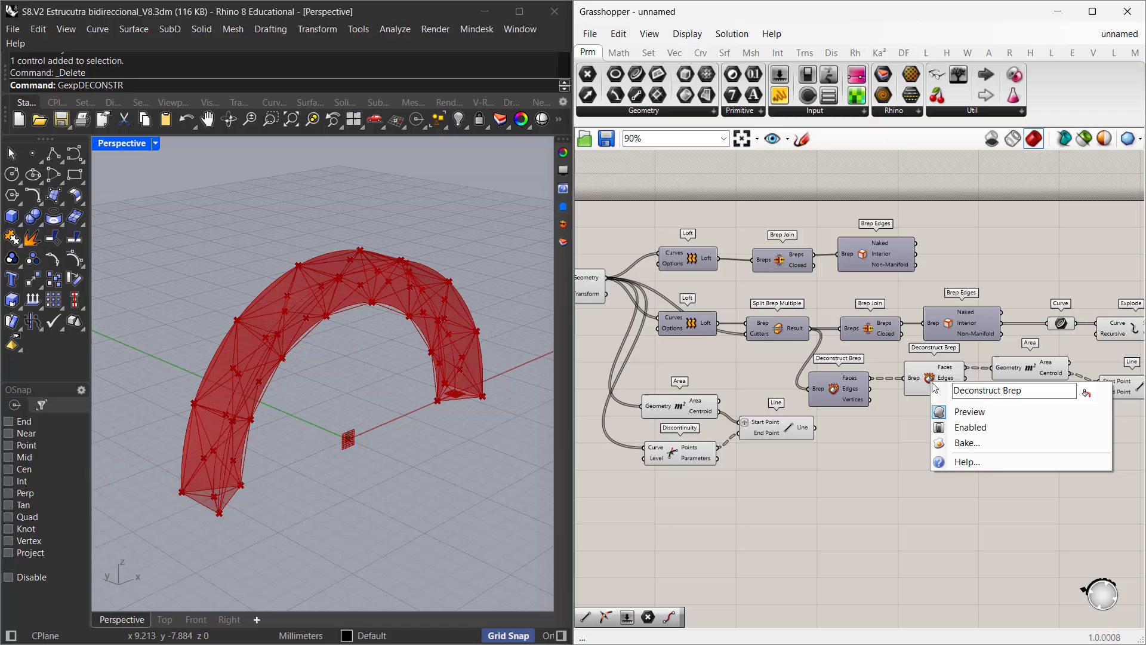
left_click(947, 411)
right_click_drag(370, 394, 384, 352)
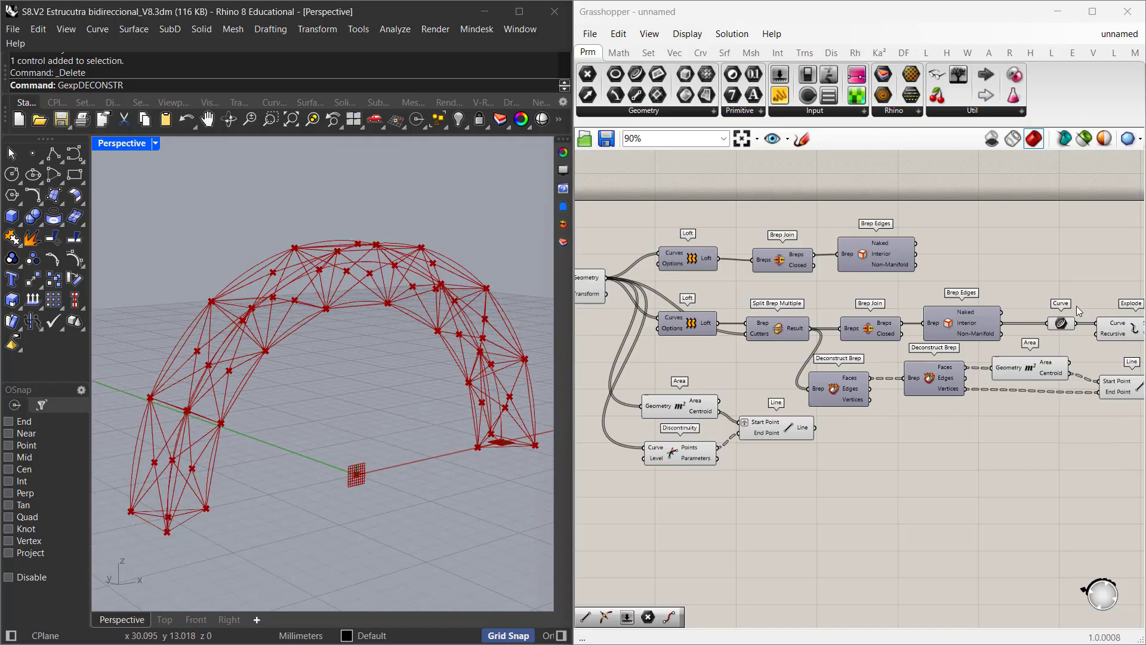
right_click_drag(1028, 305, 929, 295)
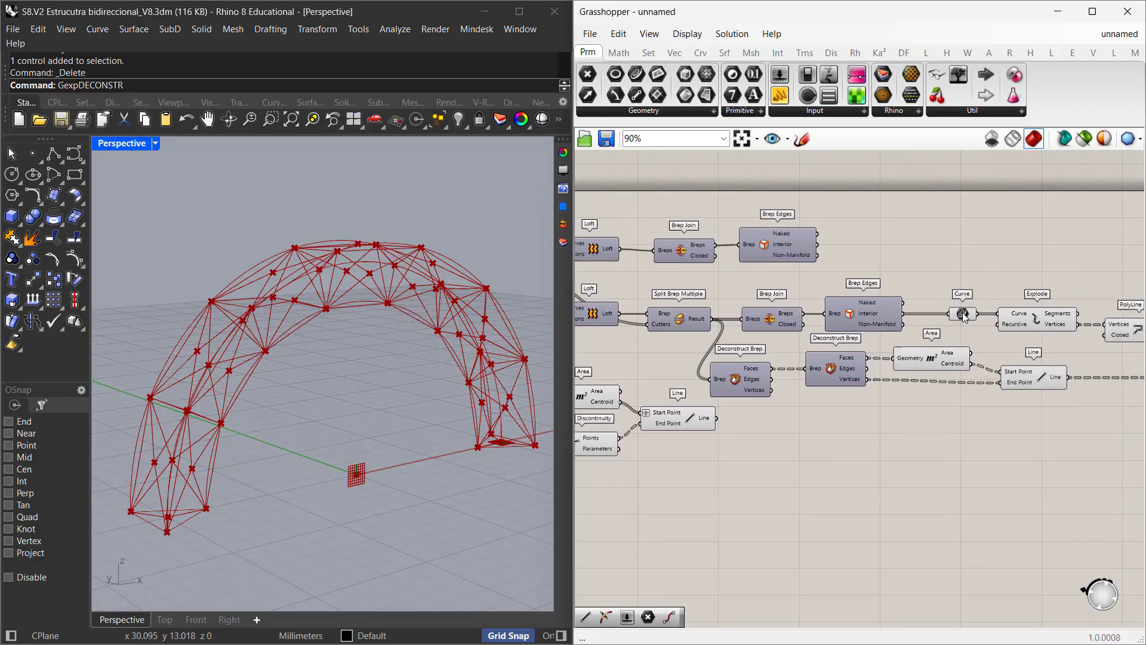
- Turn off the preview of the Curve parameter after Brep Edges and of the Explode component it feeds
right_click(962, 313)
left_click(993, 349)
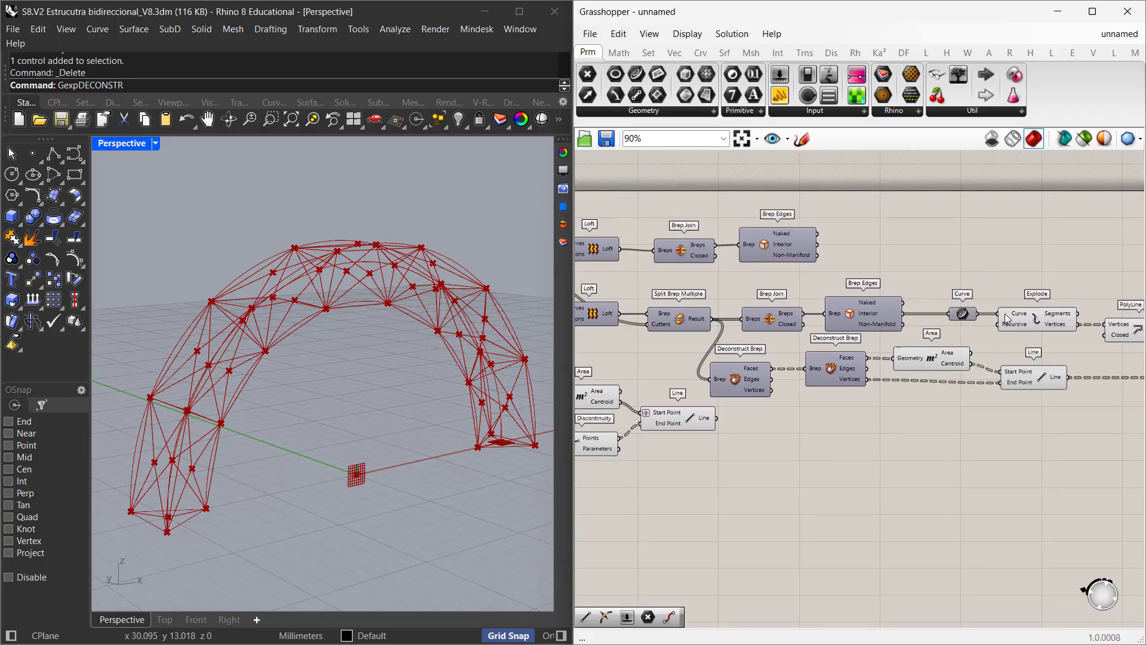
right_click(1036, 322)
left_click(1044, 350)
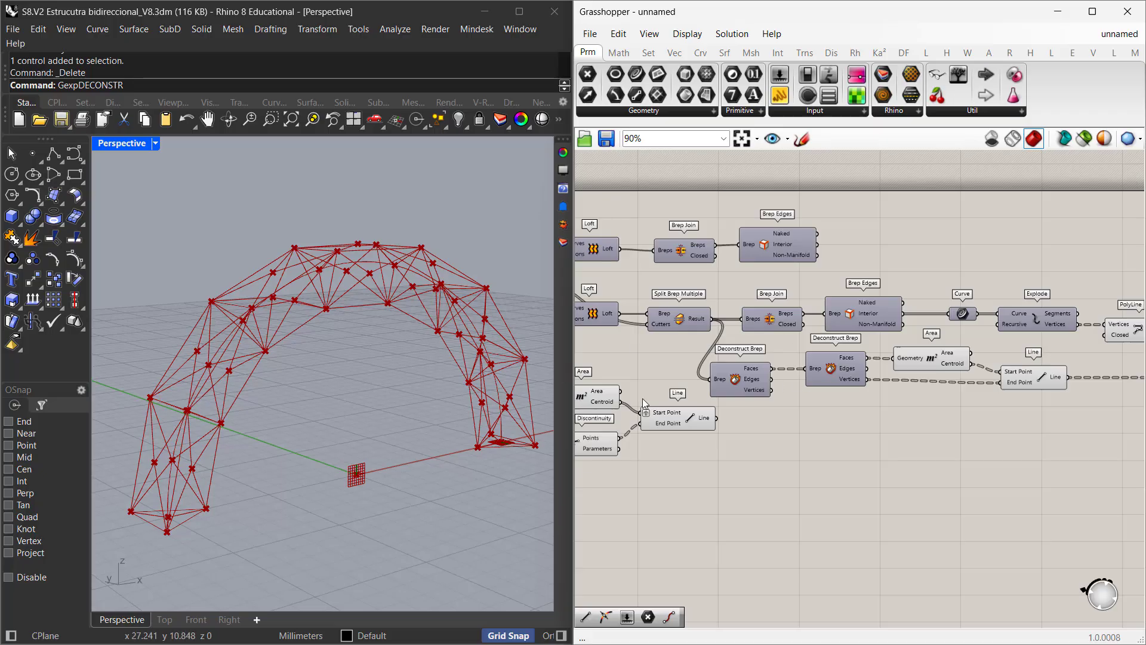
- Set the Count slider of the Curve Array to 9
right_click_drag(307, 412, 211, 459)
scroll(210, 456, "up", 3)
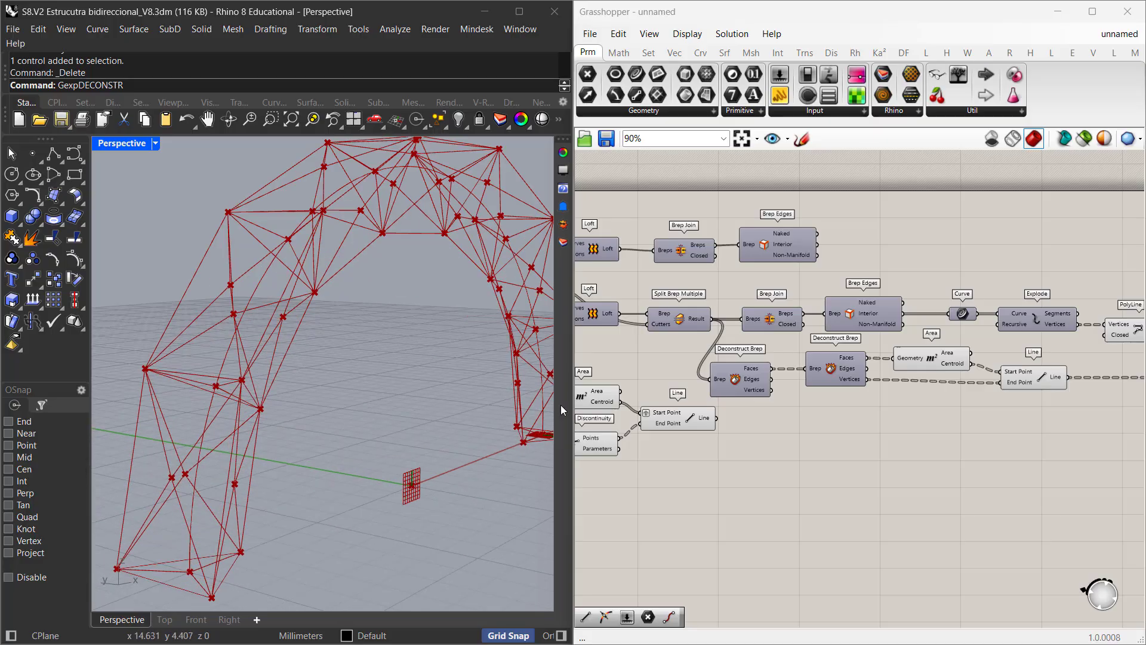
scroll(900, 288, "down", 4)
scroll(644, 276, "up", 7)
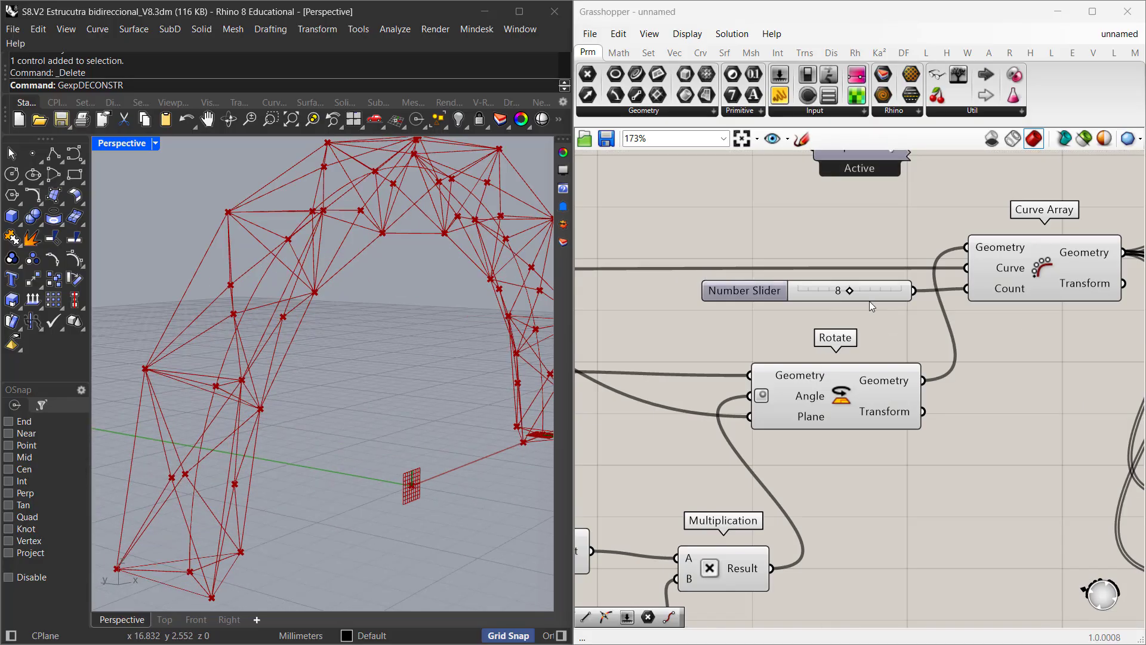
mouse_move(854, 292)
left_mouse_down()
mouse_move(823, 291)
mouse_move(859, 284)
left_mouse_up()
scroll(922, 301, "down", 4)
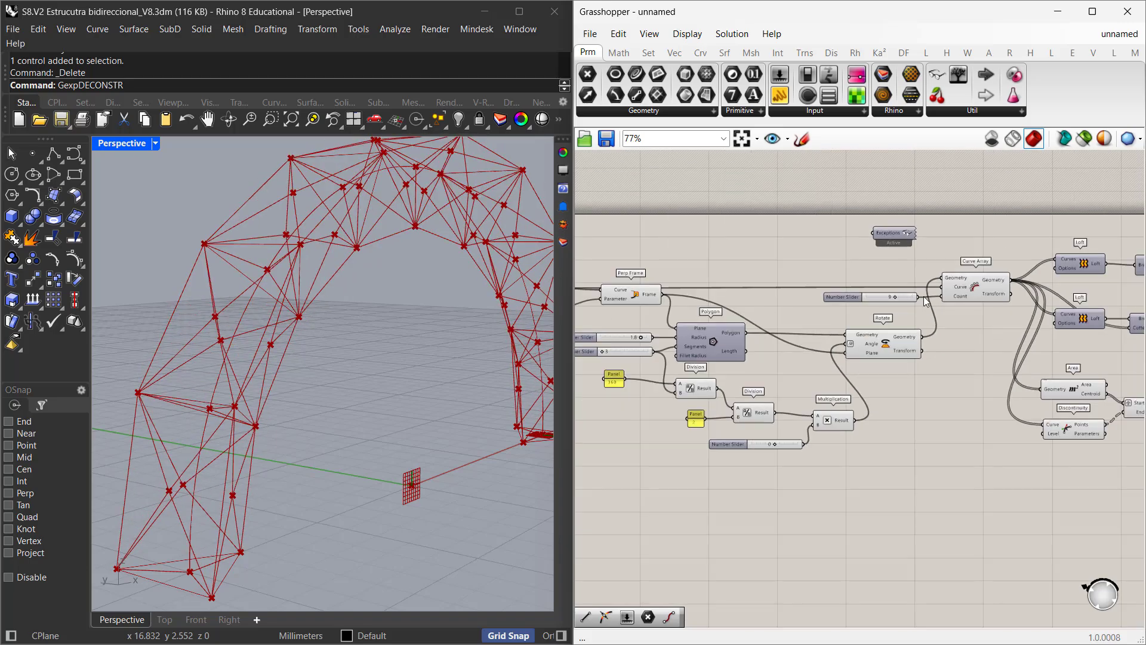
- Try the slider for the Polygon's Segments and set the Polygon's Radius to 1.6
right_click_drag(686, 367, 789, 359)
scroll(696, 335, "up", 4)
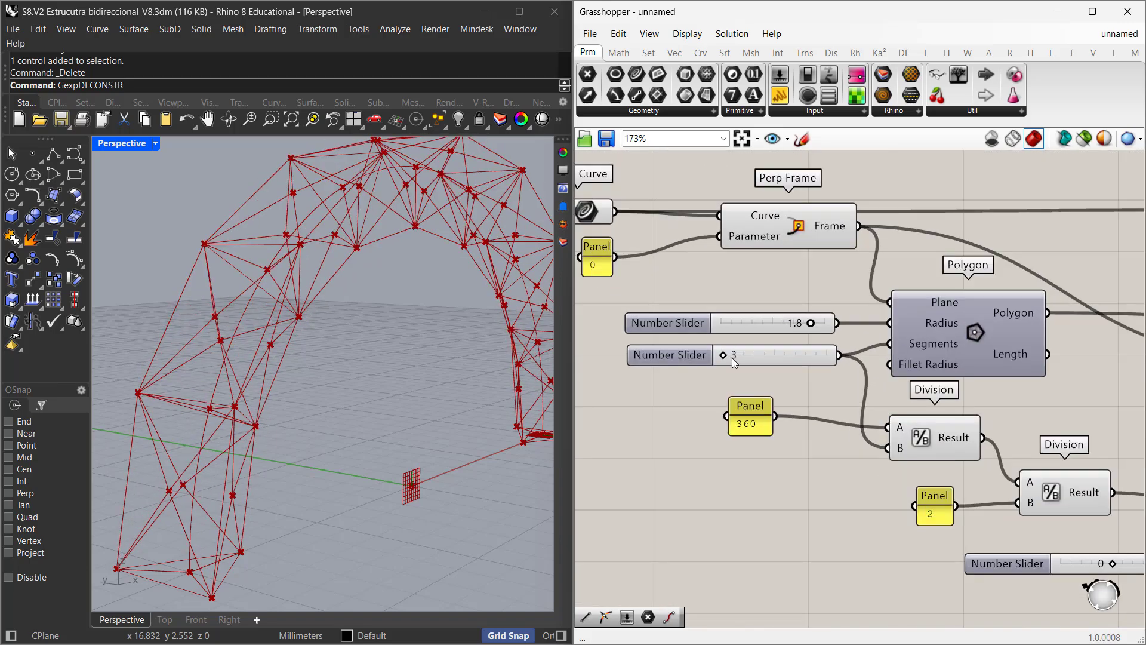
mouse_move(726, 356)
left_mouse_down()
mouse_move(759, 352)
mouse_move(730, 350)
left_mouse_up()
mouse_move(813, 324)
left_mouse_down()
mouse_move(757, 325)
mouse_move(799, 327)
left_mouse_up()
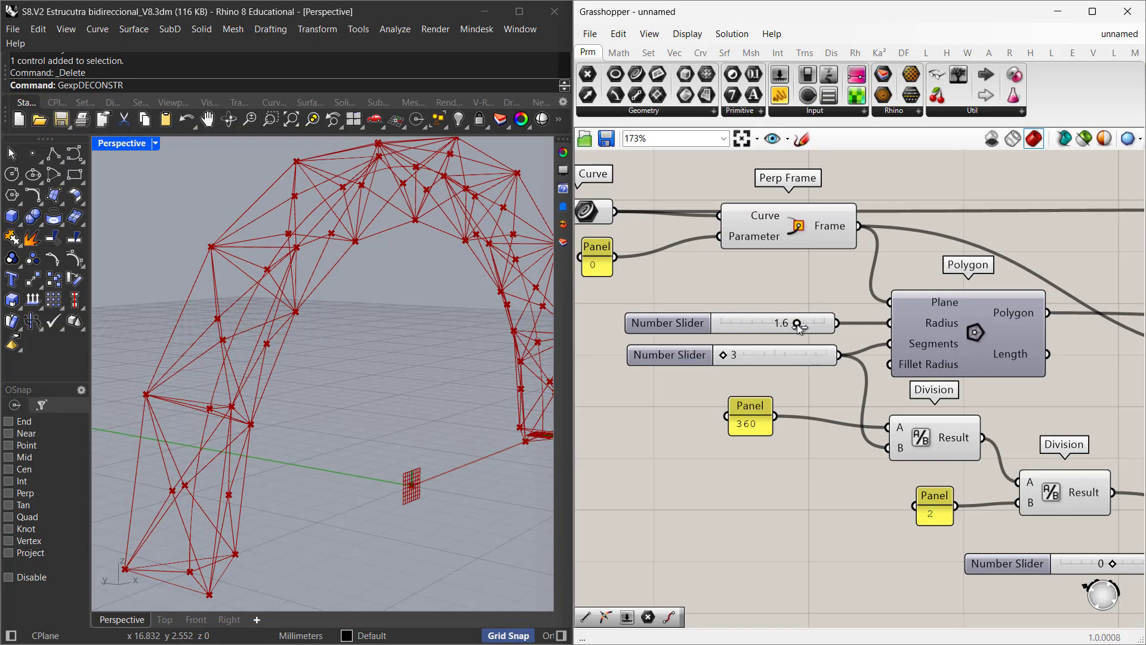
- Try other values on the Radius slider of the Arc on the XZ Plane
scroll(789, 324, "down", 5)
right_click_drag(747, 314, 944, 303)
scroll(656, 285, "up", 3)
mouse_move(732, 279)
left_mouse_down()
mouse_move(705, 287)
mouse_move(731, 285)
left_mouse_up()
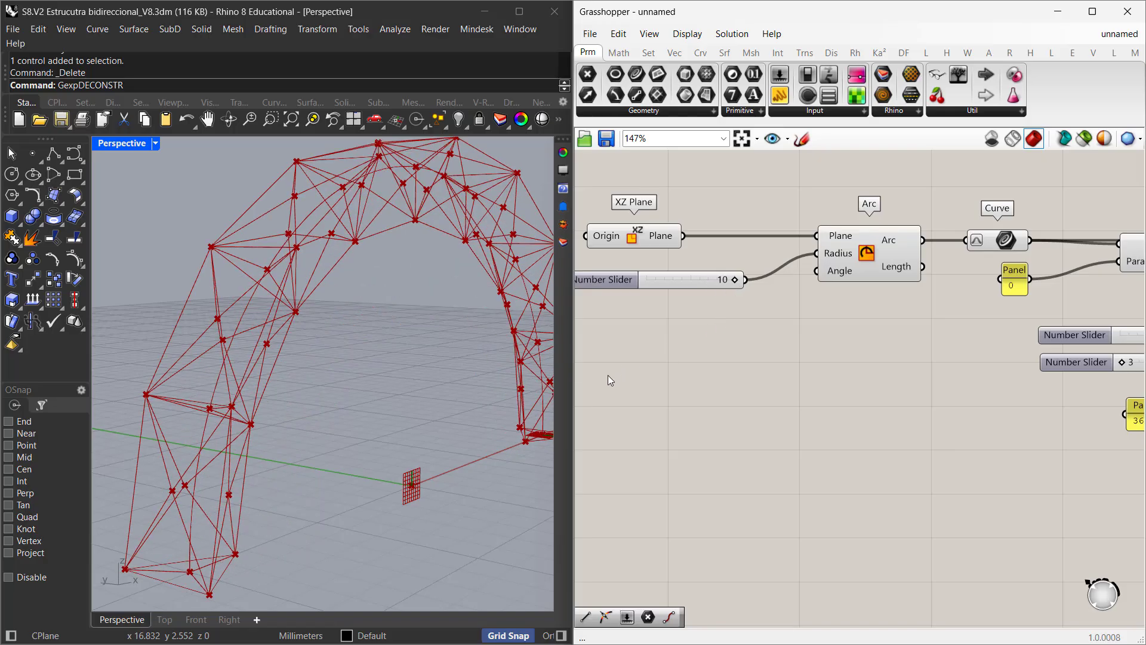
- Add a Curve parameter fed by the centroid-to-corner Line component and place it below the DIAGONALES parameter
scroll(607, 374, "down", 12)
scroll(1129, 398, "up", 5)
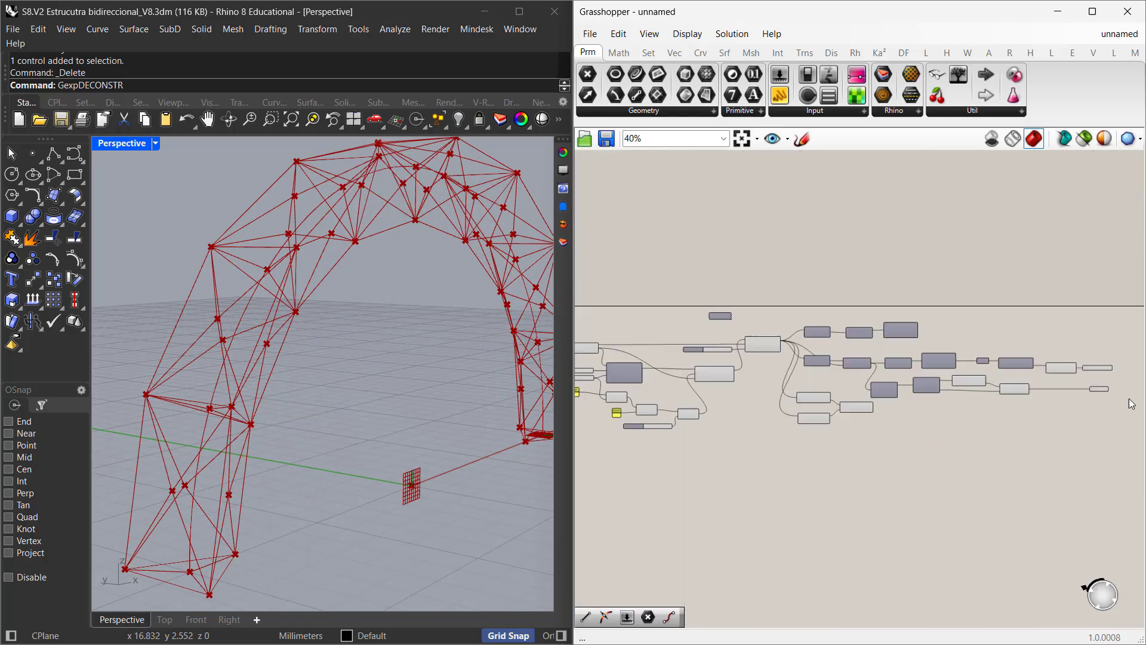
double_click(691, 417)
type("CURVE")
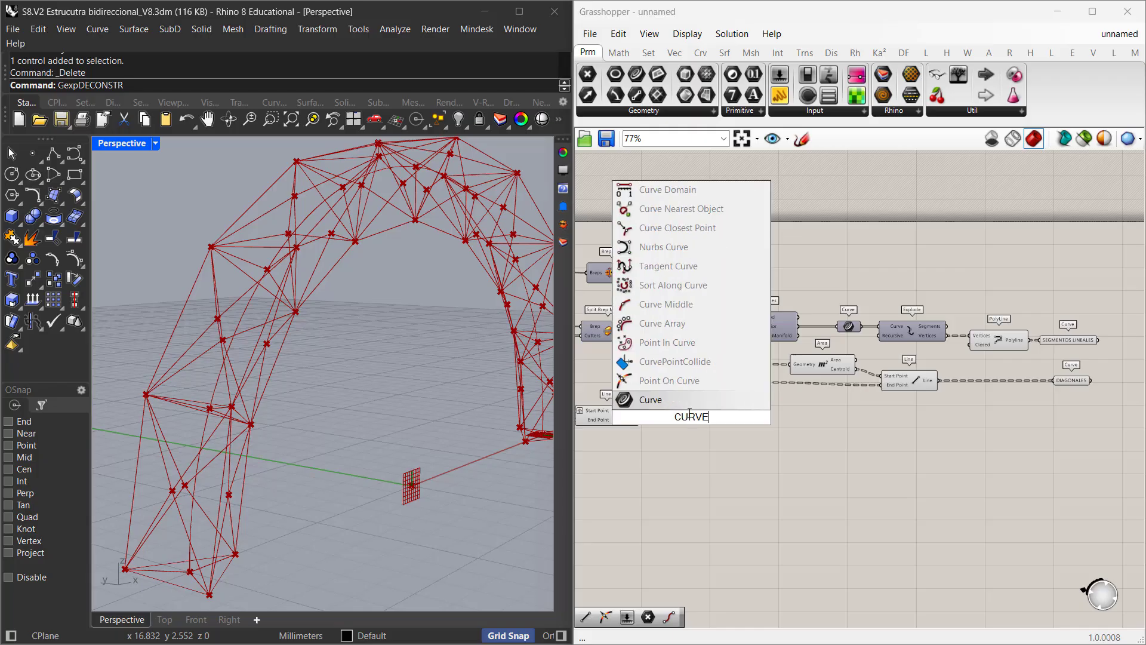
key("Return")
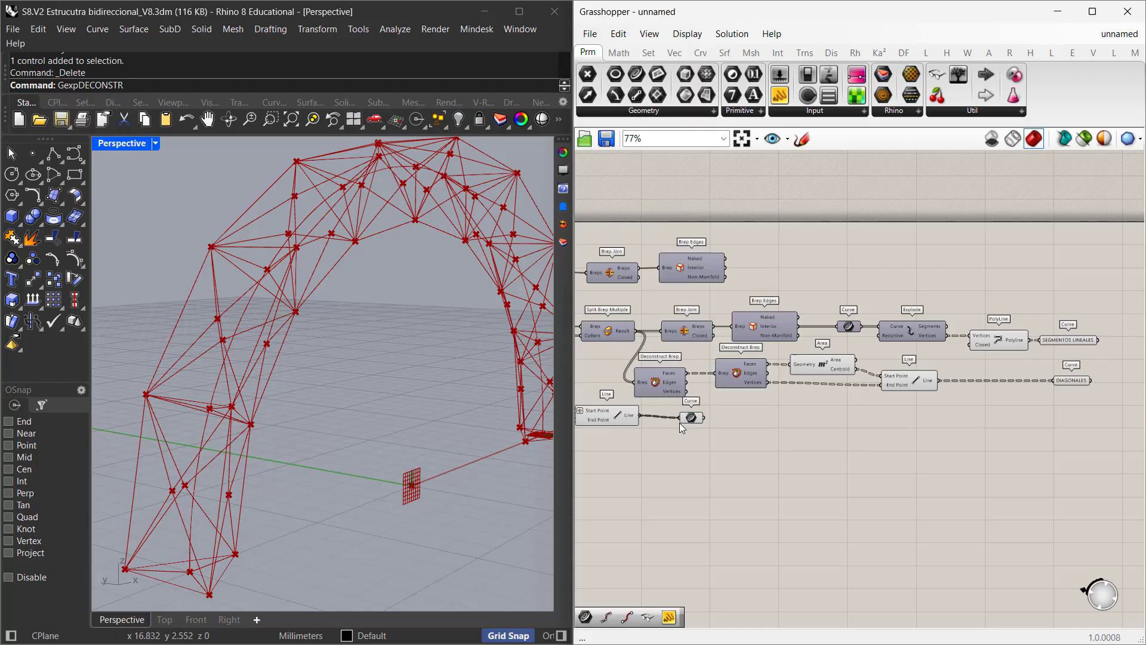
left_click_drag(679, 423, 1067, 419)
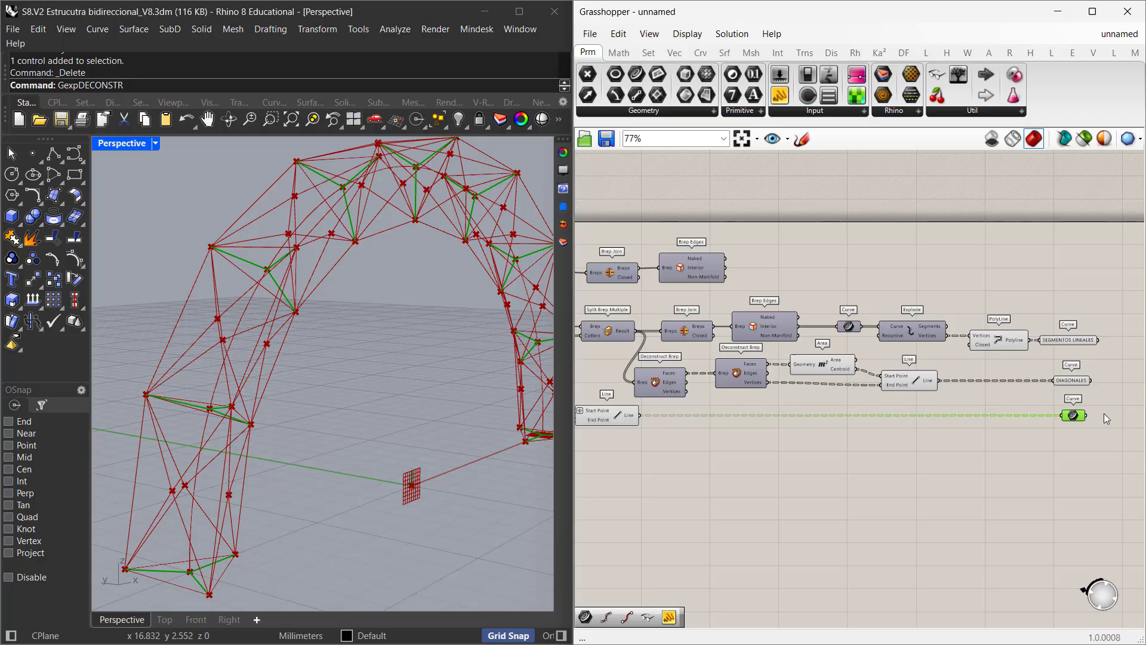
- Rename the new Curve parameter as DIAGONALES INTERIORES and space it further below DIAGONALES
scroll(1104, 413, "up", 5)
right_click(804, 493)
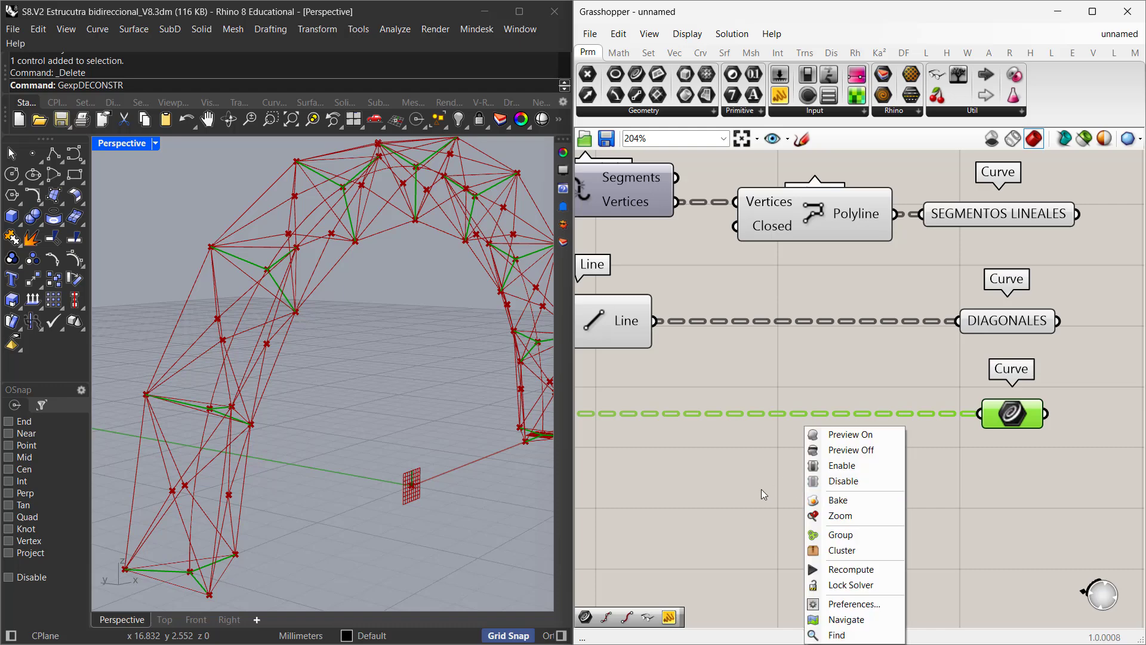
key("Escape")
right_click(1011, 415)
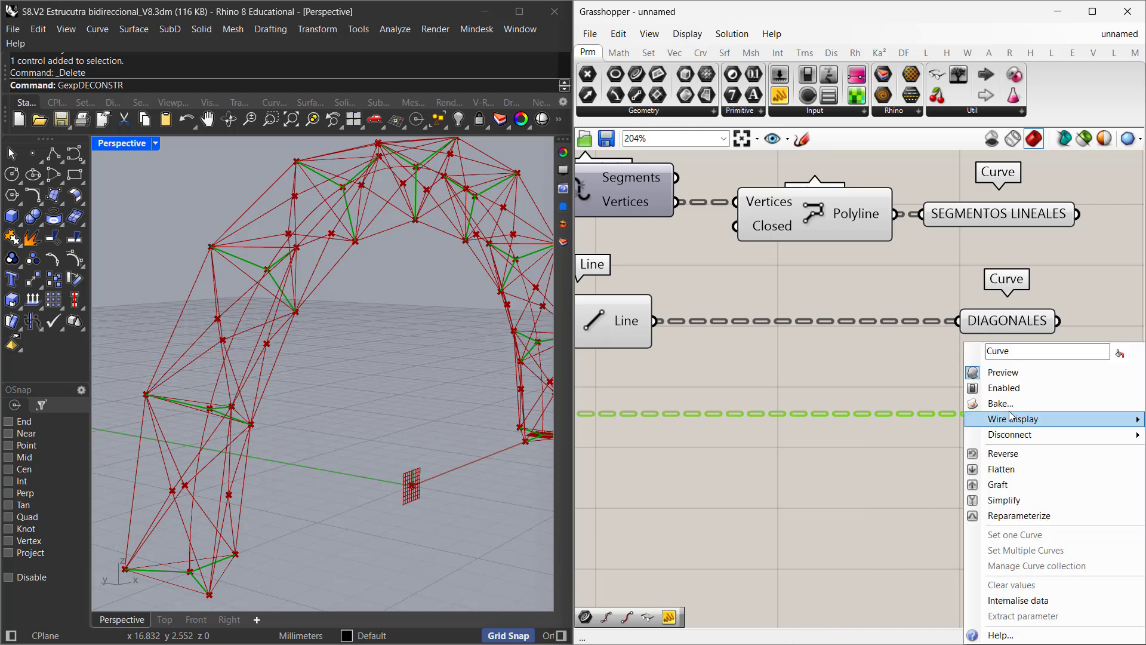
left_click_drag(1024, 351, 938, 366)
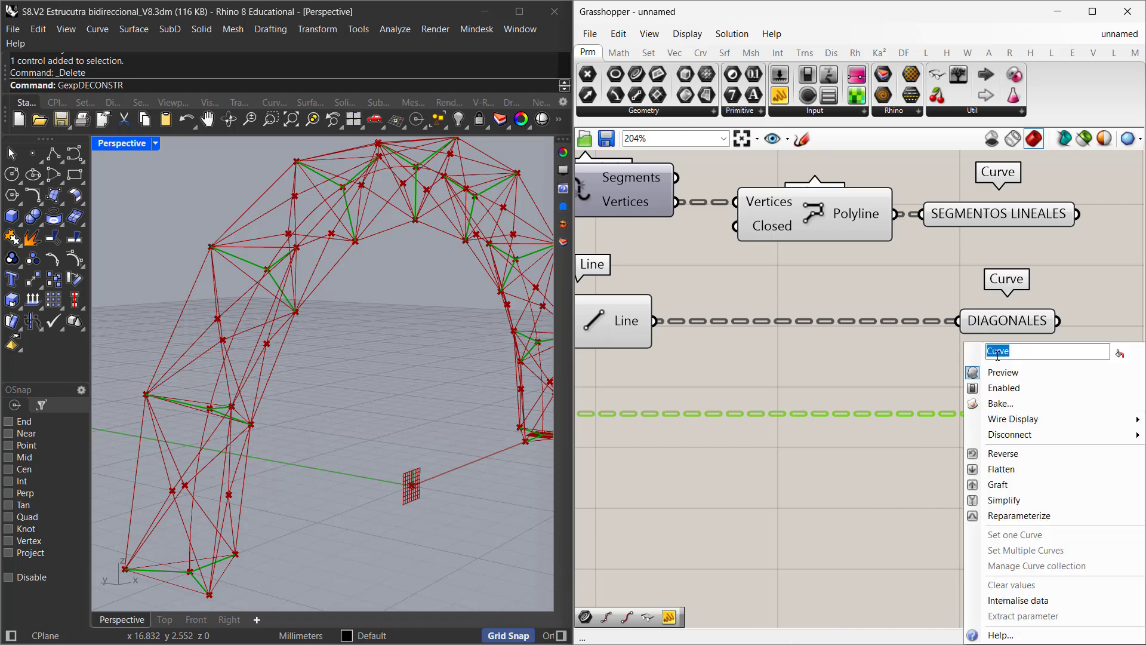
type("DIAGONALES INTERIORE")
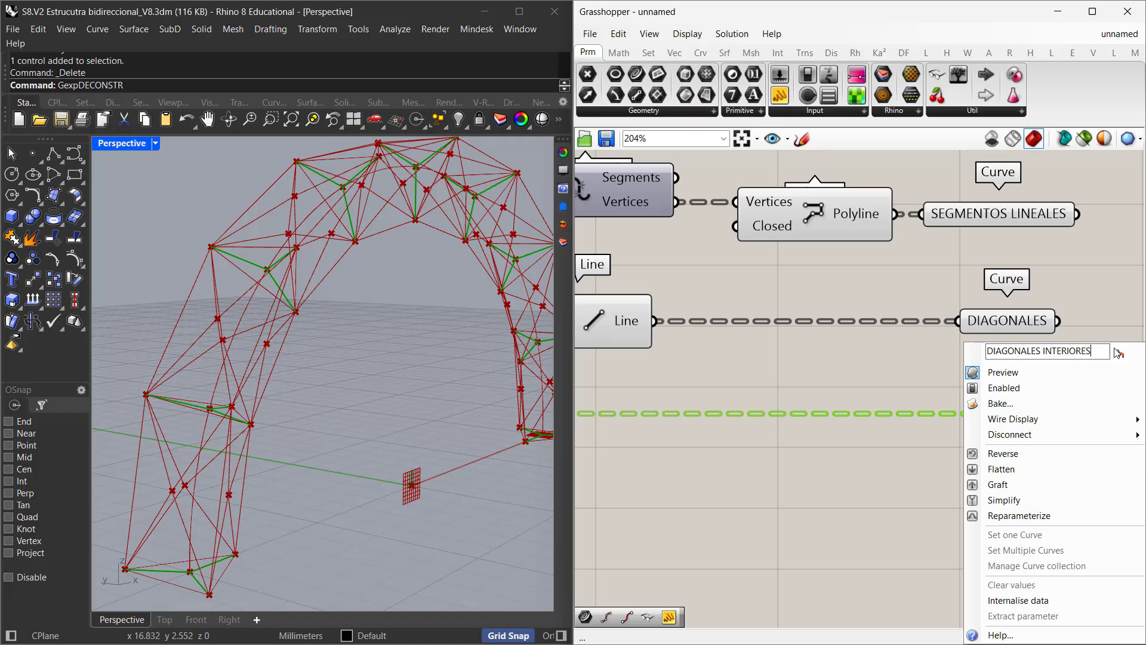
type("S")
key("Return")
right_click_drag(1078, 287, 902, 303)
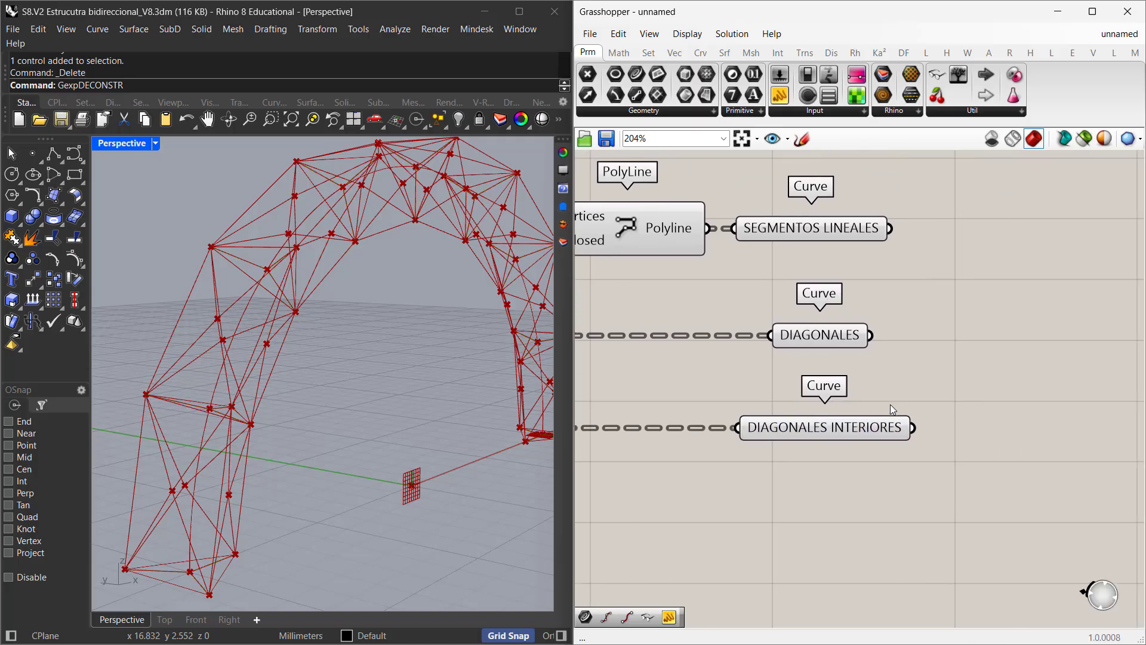
left_click_drag(887, 425, 879, 453)
- Add a Pipe component with the SEGMENTOS LINEALES parameter as its Curve input
left_click(882, 227)
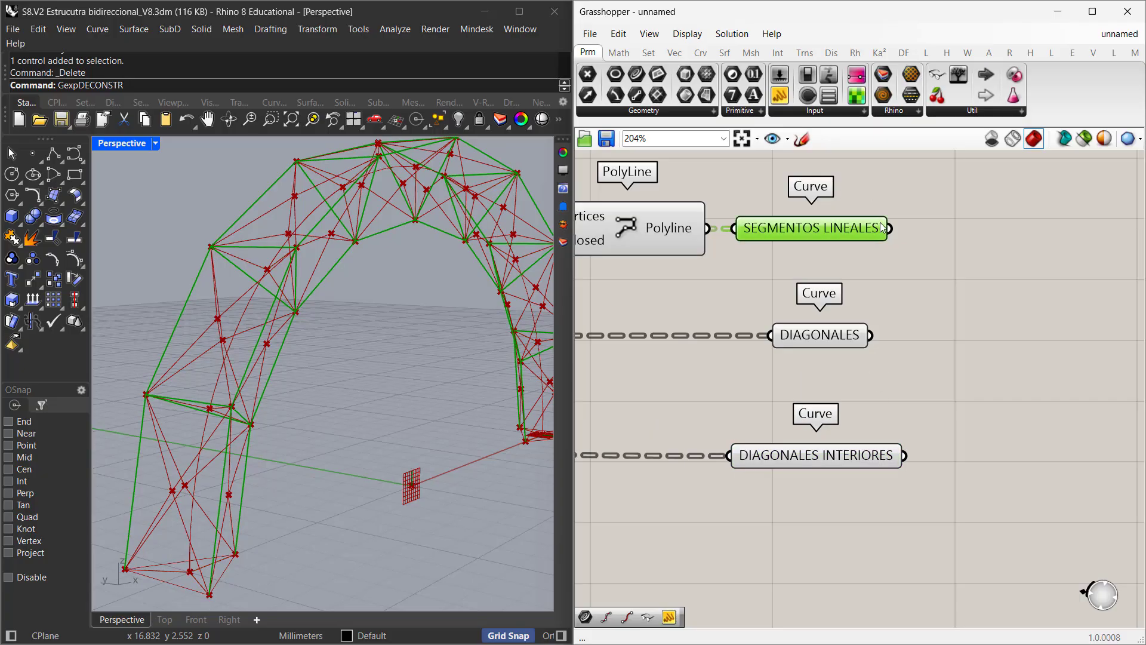
right_click_drag(1000, 233, 923, 265)
left_click(955, 269)
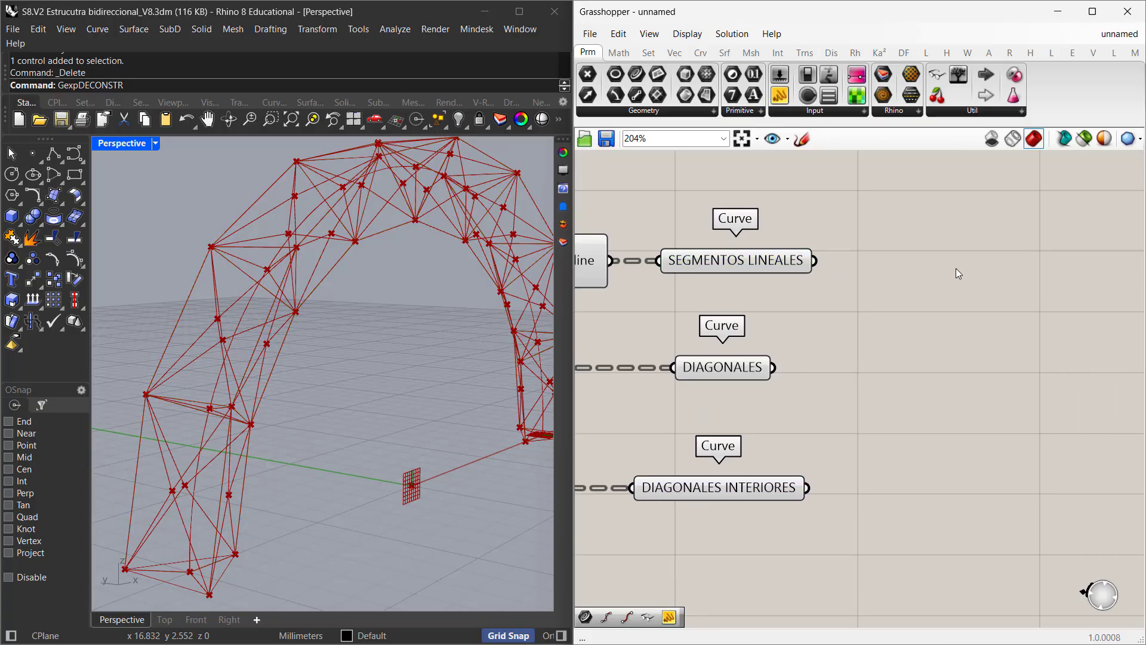
double_click(955, 267)
type("PIPE")
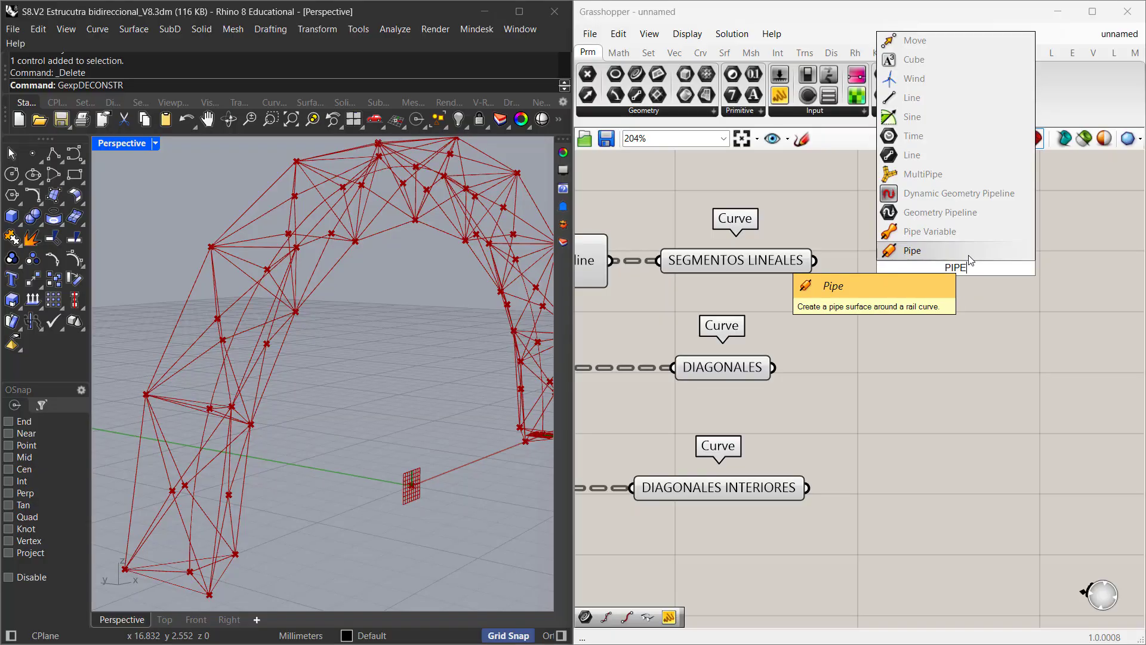
key("Return")
left_click_drag(974, 280, 998, 303)
left_click_drag(814, 260, 985, 273)
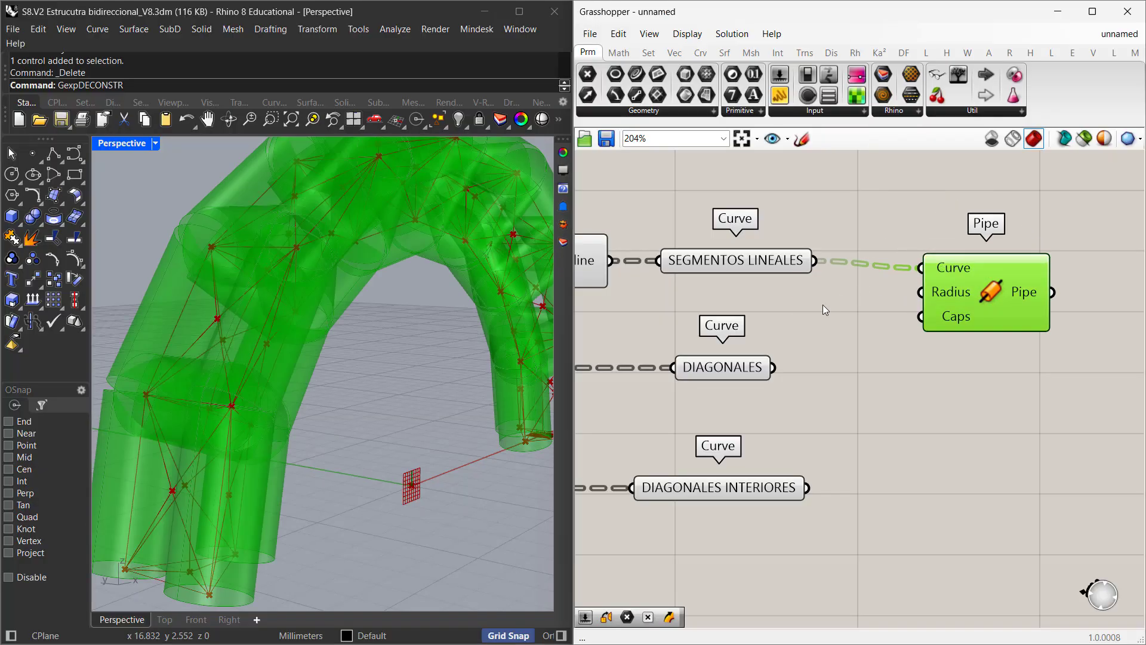
- Add a number slider from 0.1 to 0.5, set to 0.1, as the Pipe's Radius and space the Pipe away from it
double_click(822, 305)
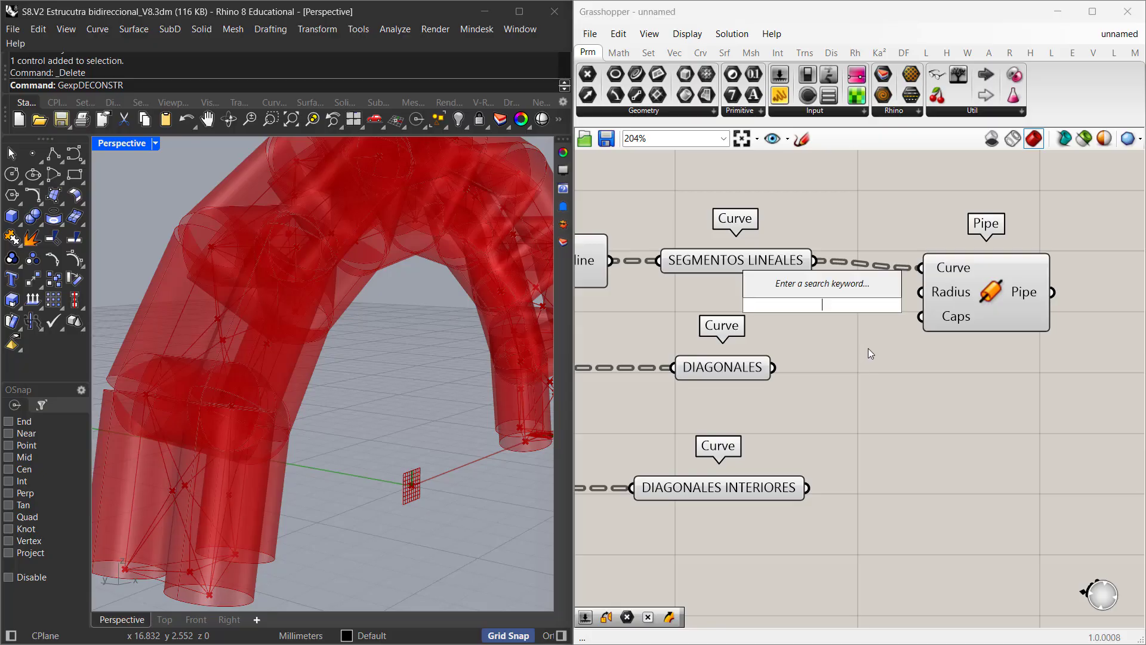
type("0.1")
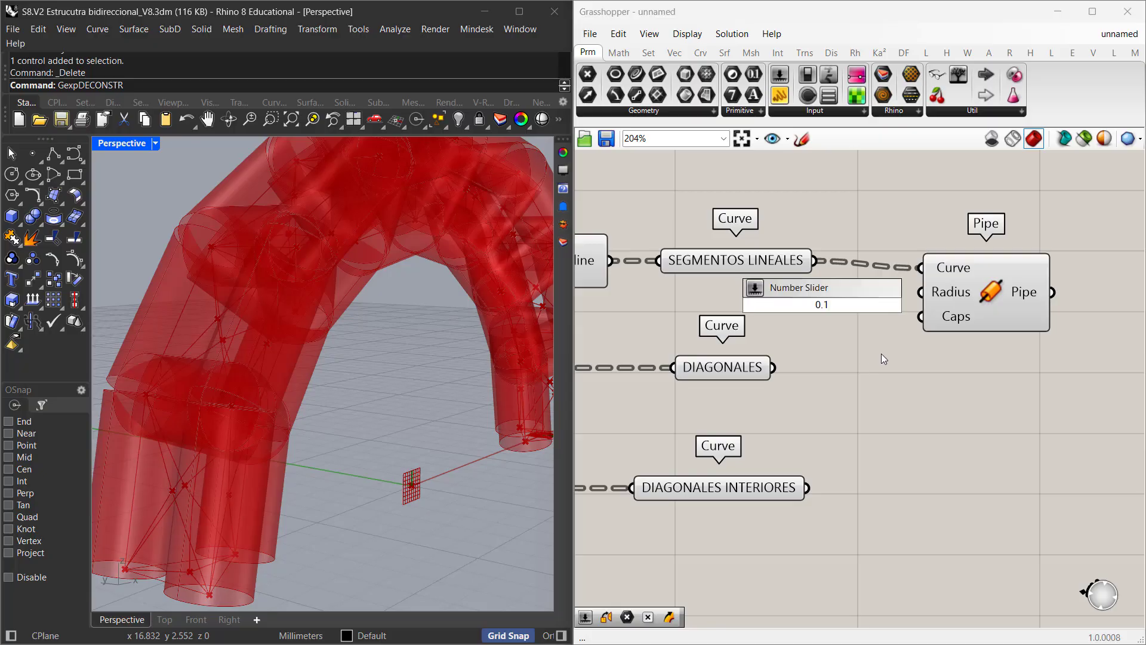
type("<0.")
type("5")
key("Return")
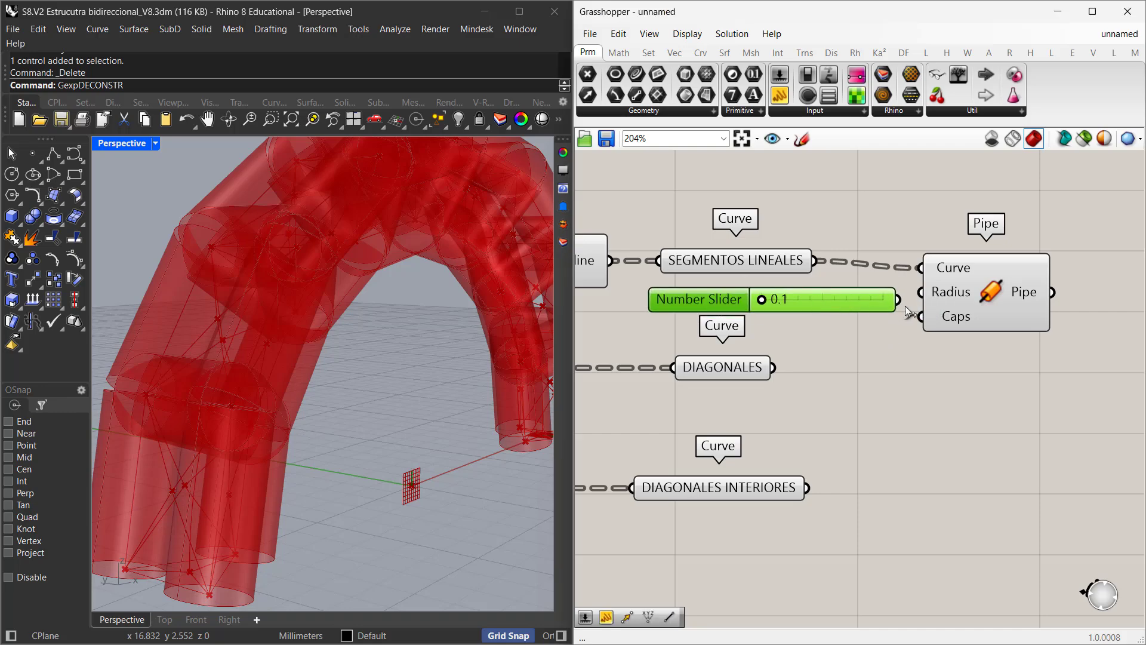
left_click_drag(904, 302, 922, 293)
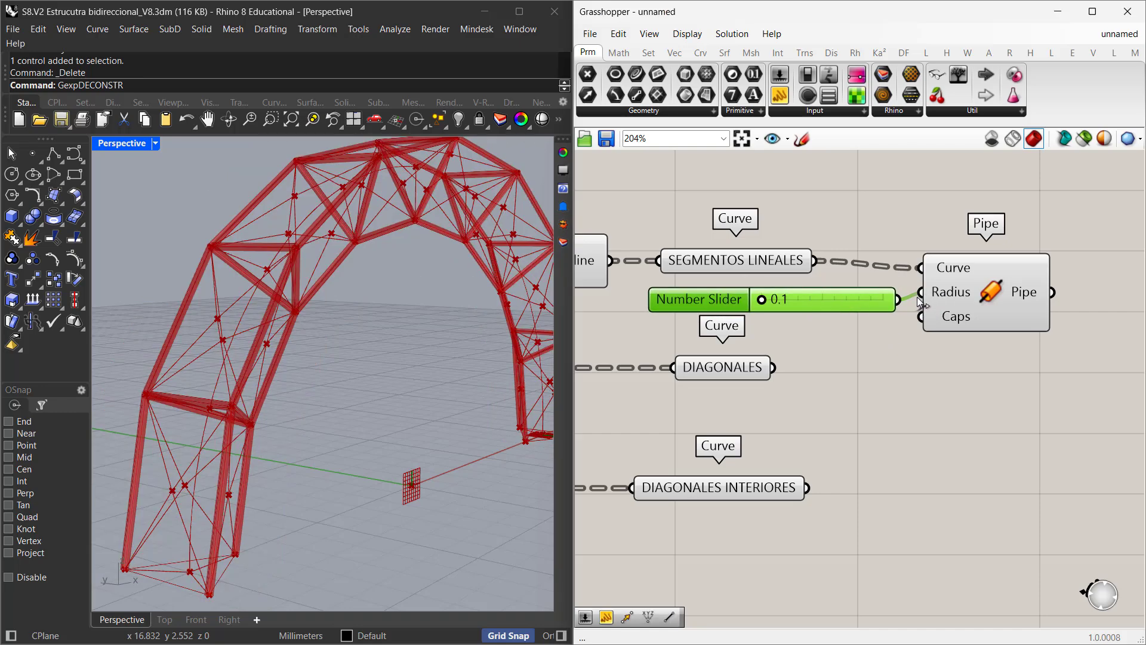
left_click_drag(984, 310, 1062, 305)
scroll(901, 325, "down", 3)
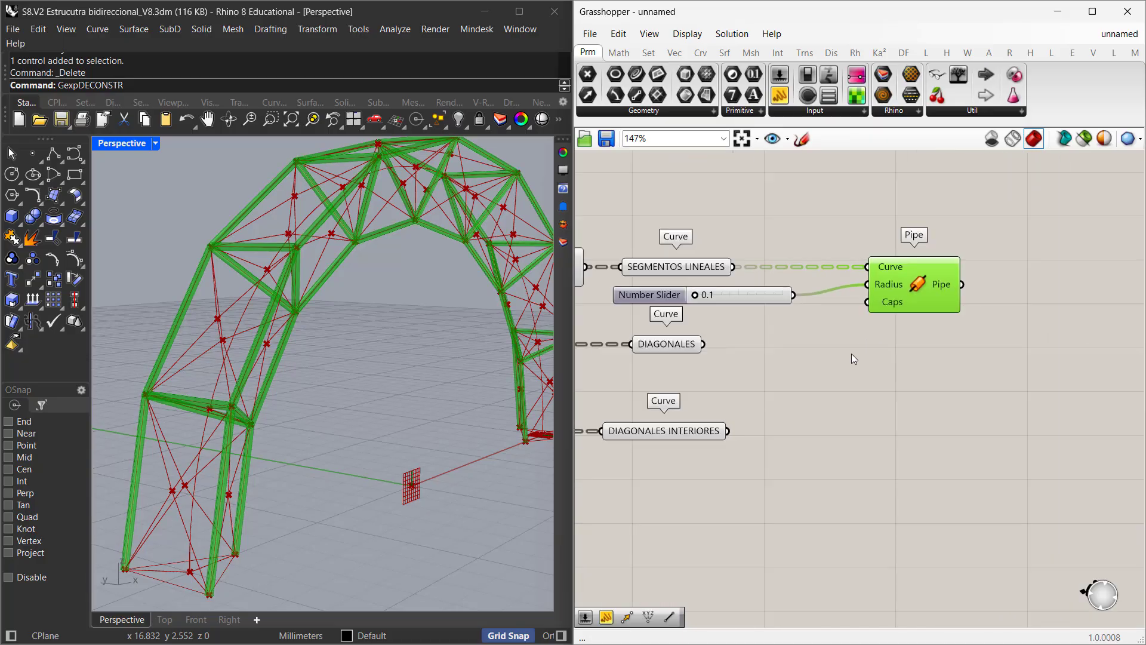
- Add a Custom Preview component with the Pipe's output as its Geometry
left_click(831, 52)
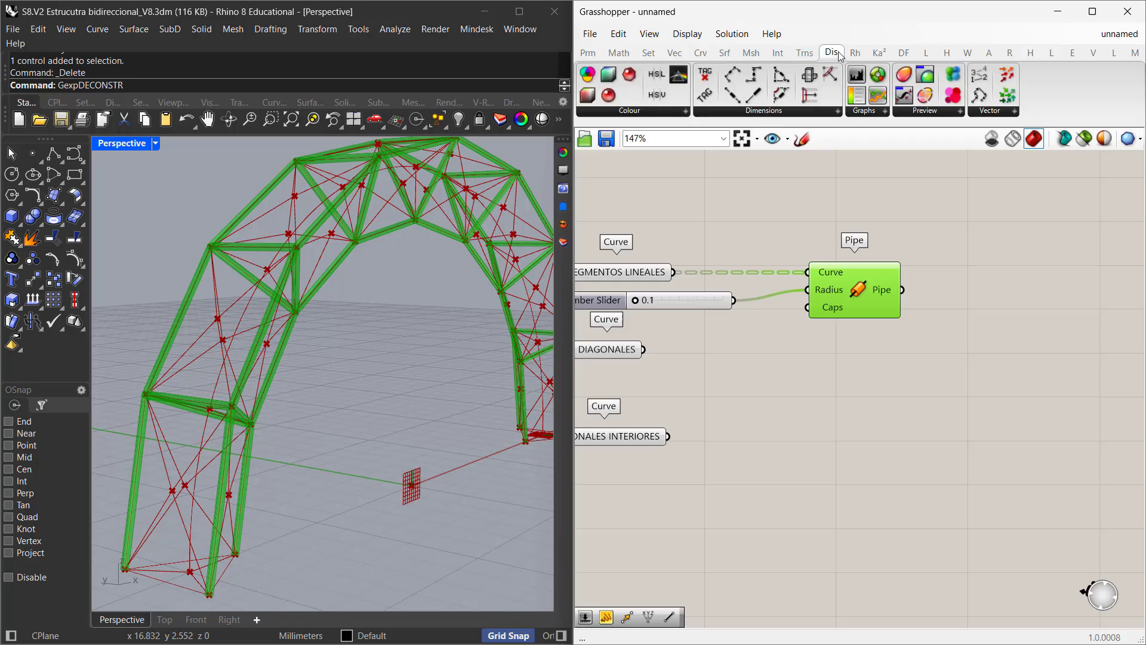
left_click_drag(929, 78, 979, 203)
left_click_drag(1040, 298, 1043, 299)
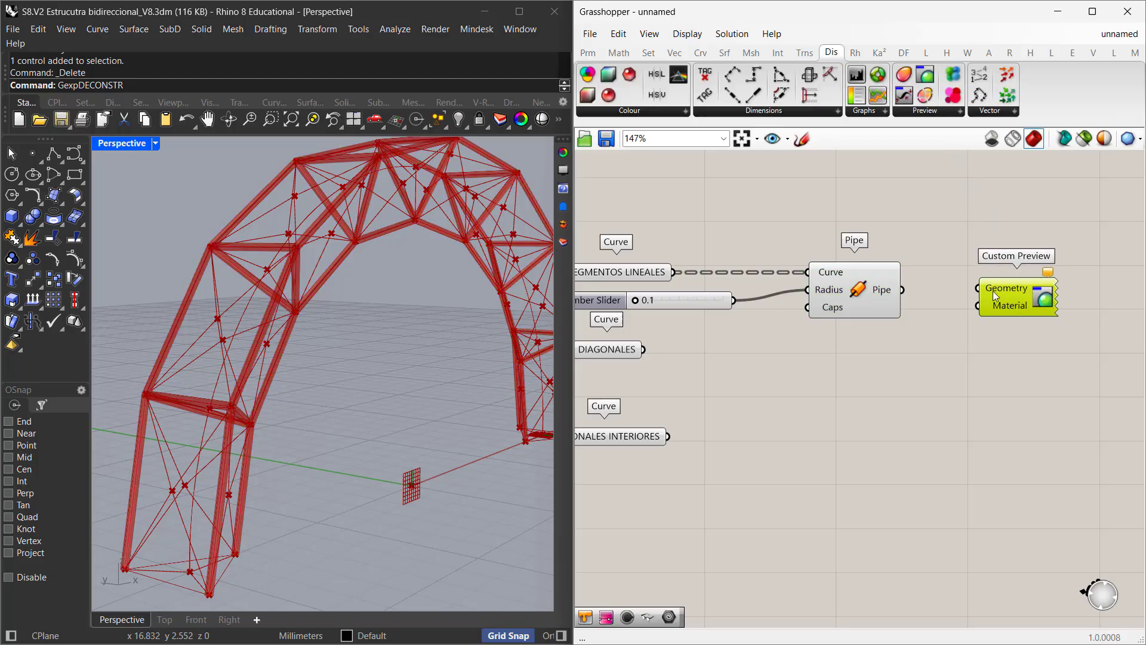
left_click_drag(904, 292, 977, 288)
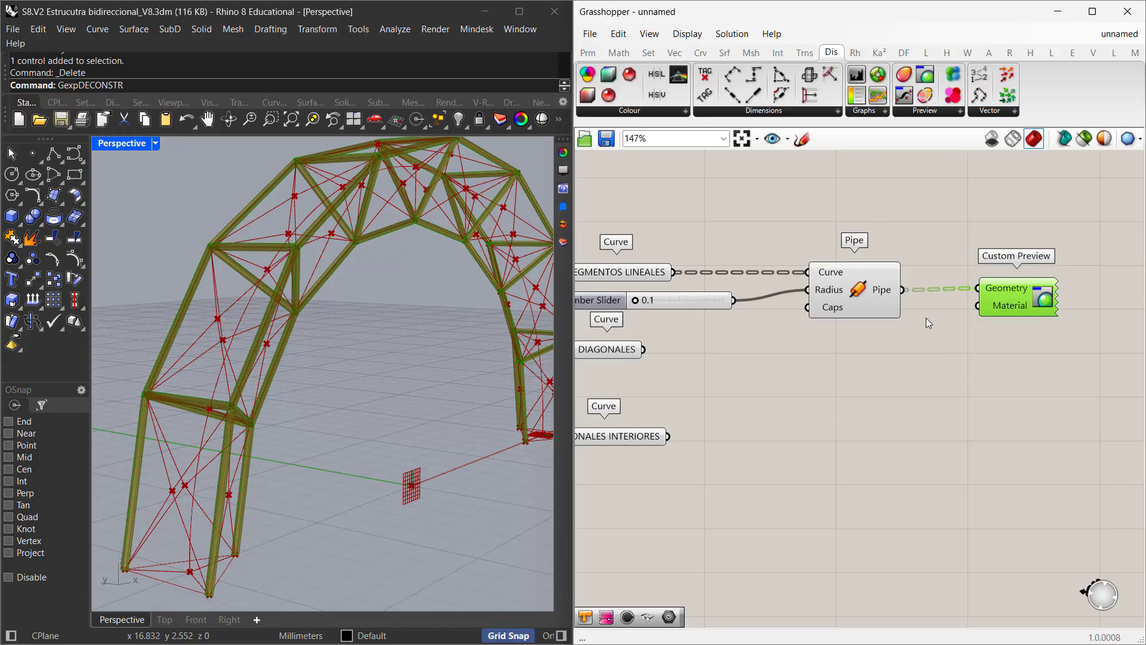
- Add a white Colour Swatch as the Material of the Custom Preview
left_click(588, 52)
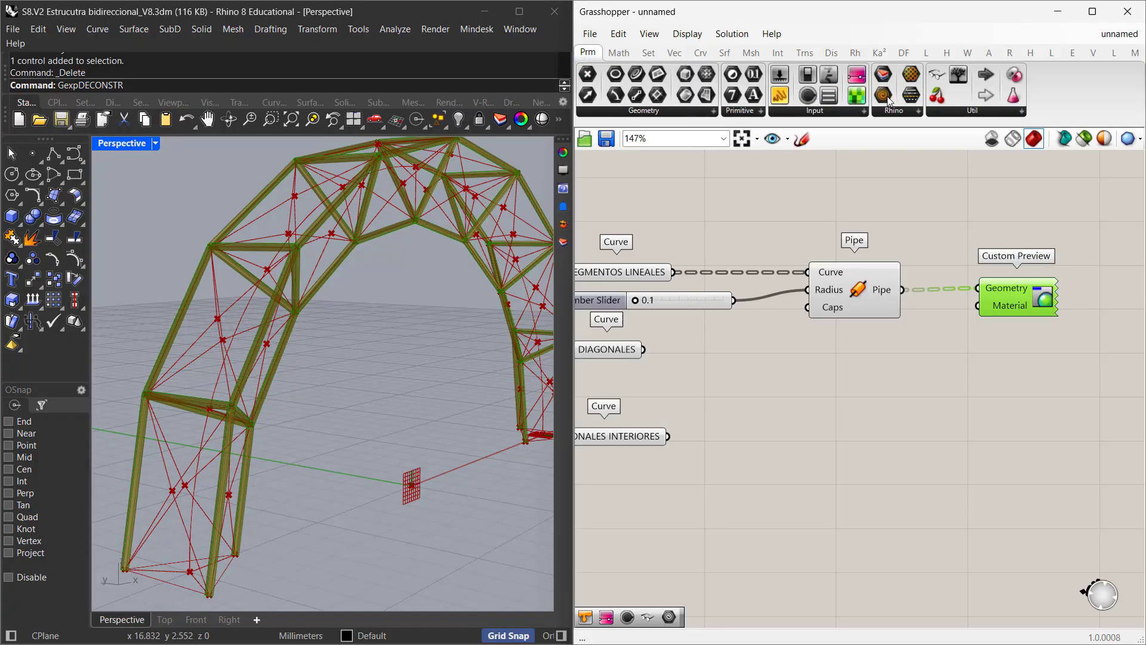
left_click(850, 115)
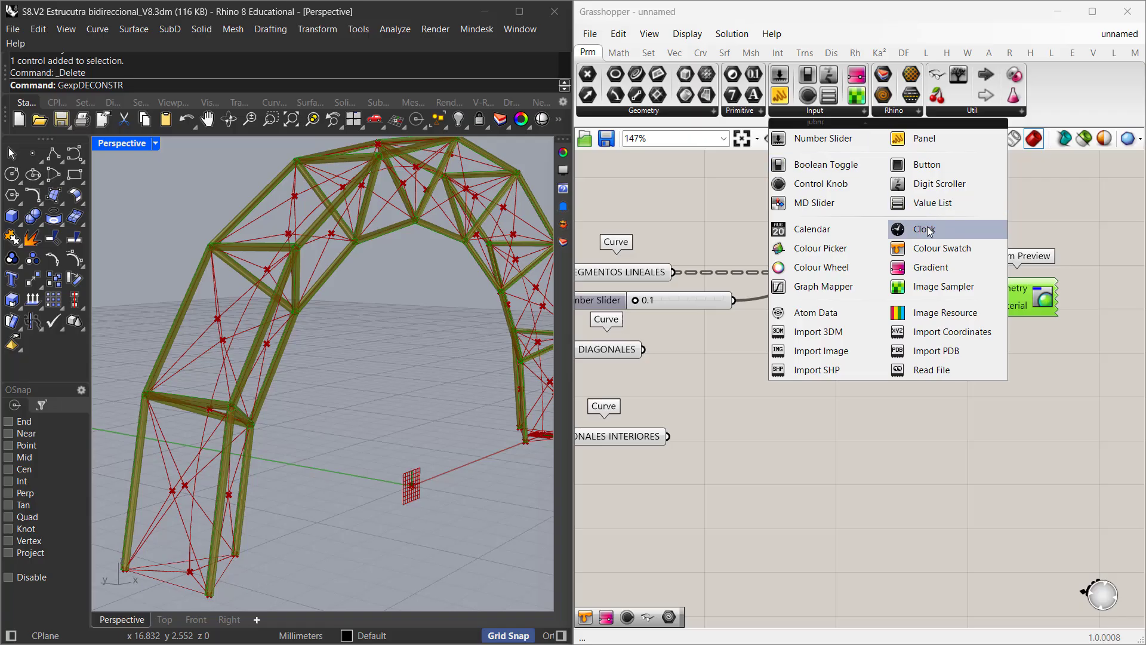
left_click_drag(931, 247, 910, 301)
left_click_drag(900, 349, 977, 328)
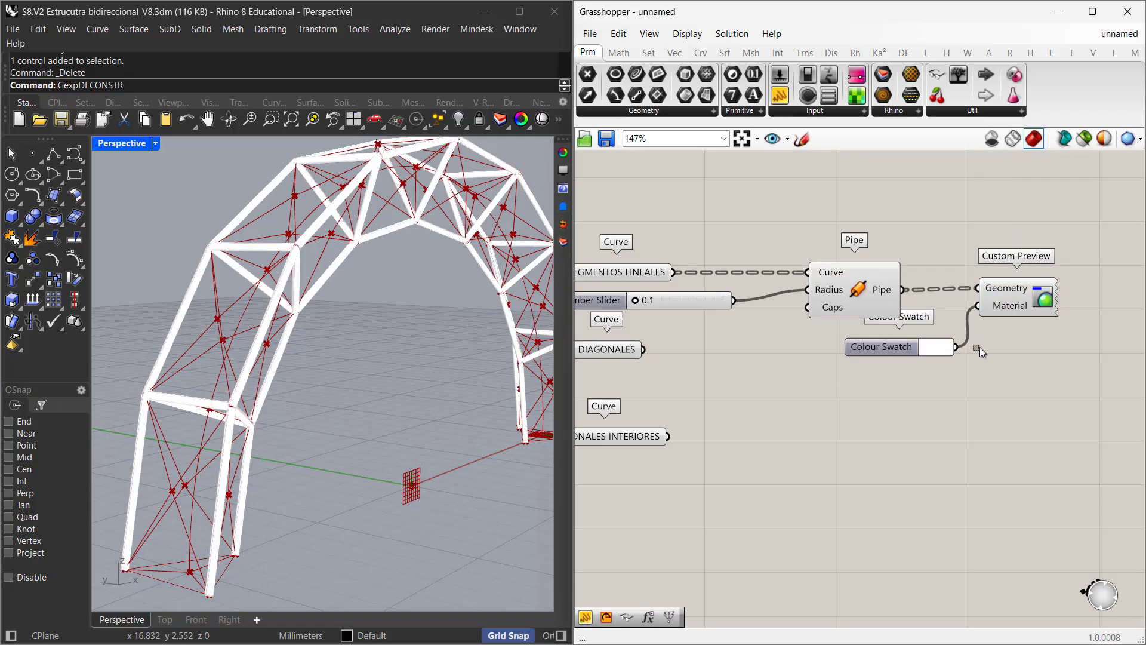
- Duplicate the Radius slider, Pipe, Colour Swatch and Custom Preview twice, placing the copies below the originals
left_click_drag(1049, 365, 712, 282)
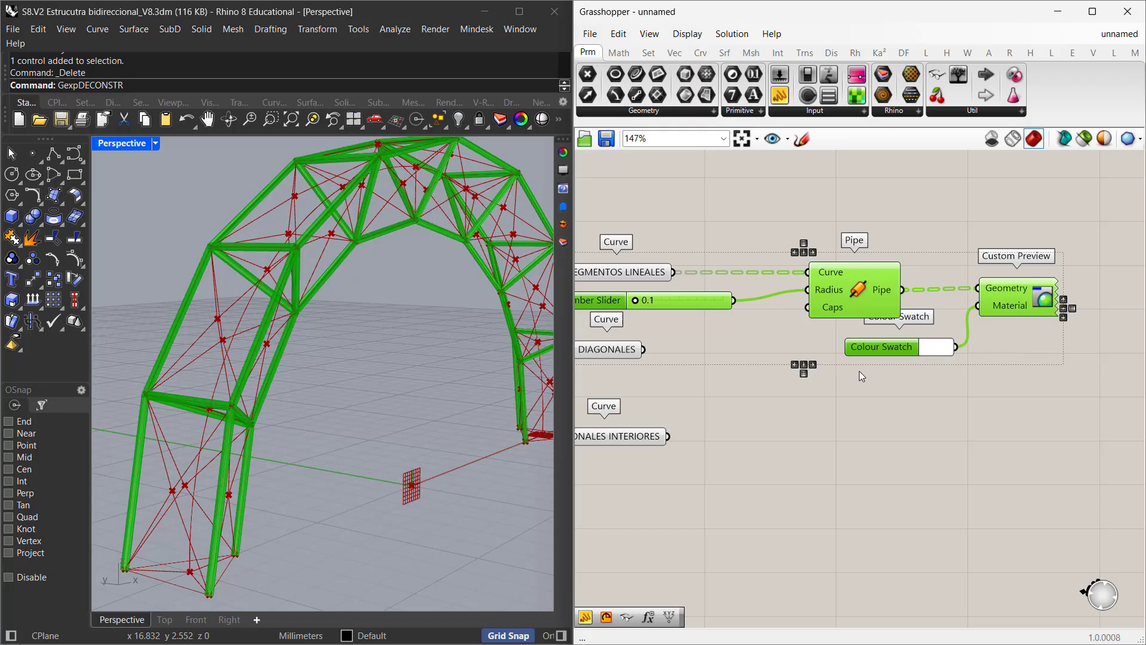
left_click_drag(860, 283, 848, 497, "alt")
left_click(690, 377)
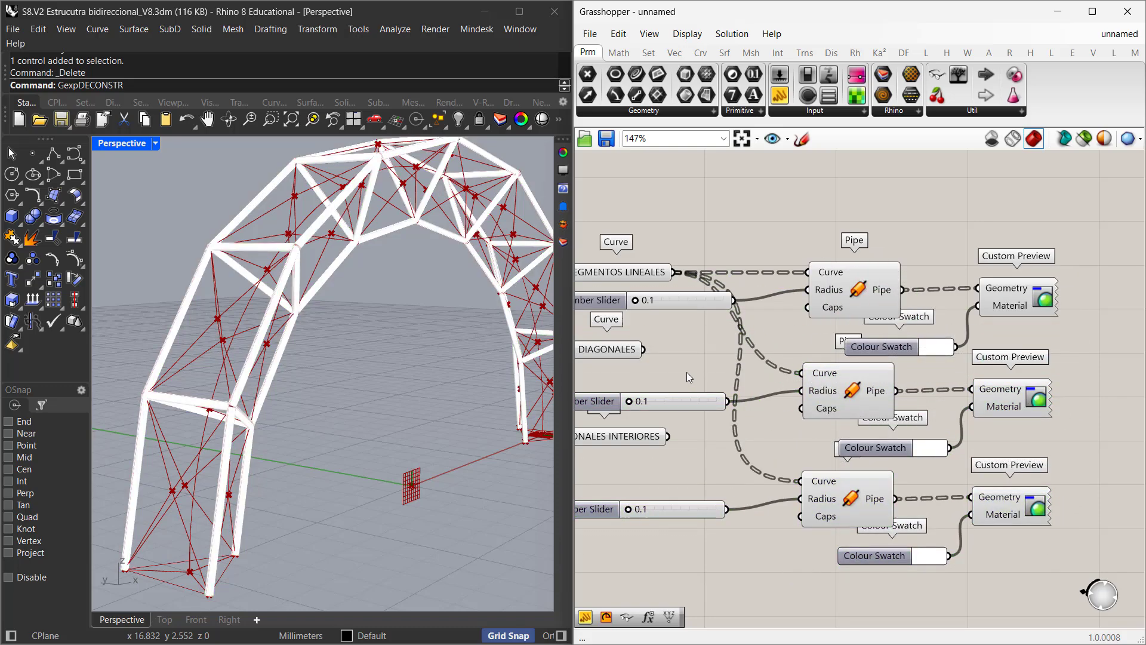
- Connect DIAGONALES to the second Pipe's Curve and DIAGONALES INTERIORES to the third's, moving DIAGONALES INTERIORES slightly lower
left_click_drag(644, 350, 800, 372)
left_click_drag(670, 437, 800, 481)
left_click_drag(638, 442, 626, 464)
scroll(340, 395, "down", 4)
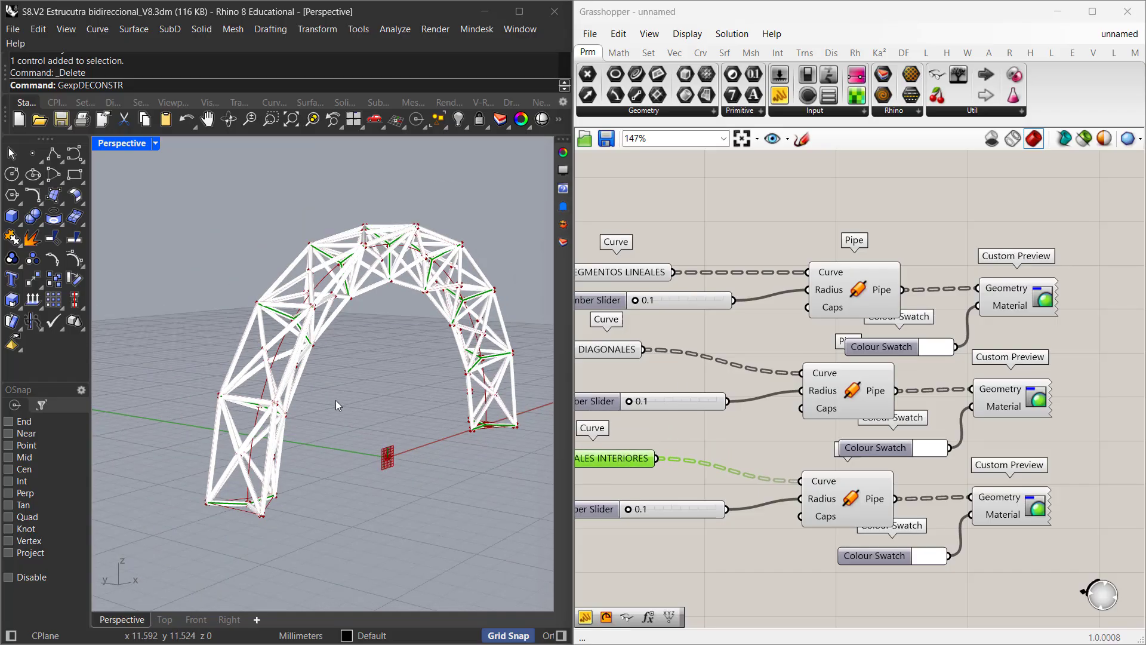
- Add a Geometry parameter on the canvas beside the three Custom Preview components
right_click_drag(906, 388, 713, 371)
left_click(939, 373)
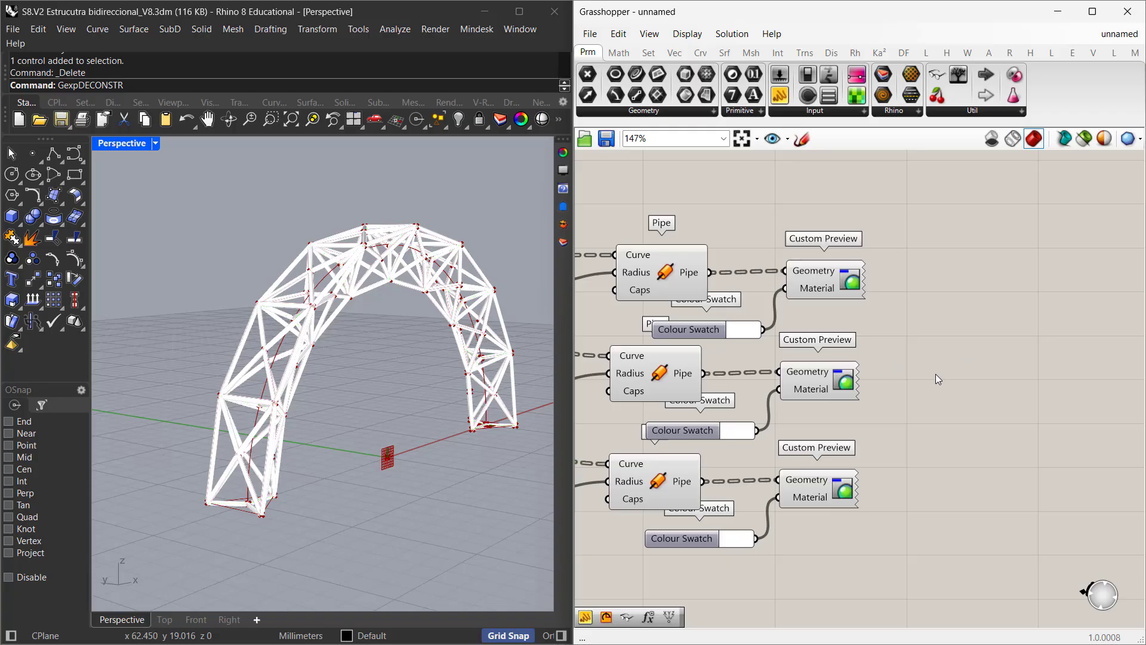
double_click(935, 373)
type("GE")
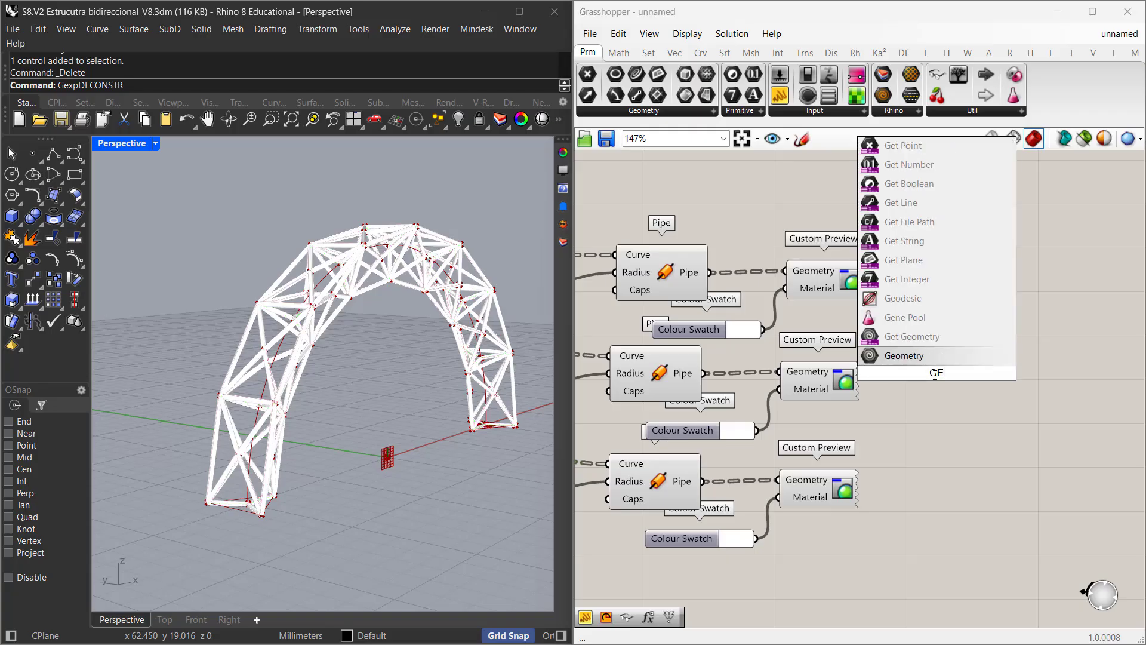
type("OMETRY")
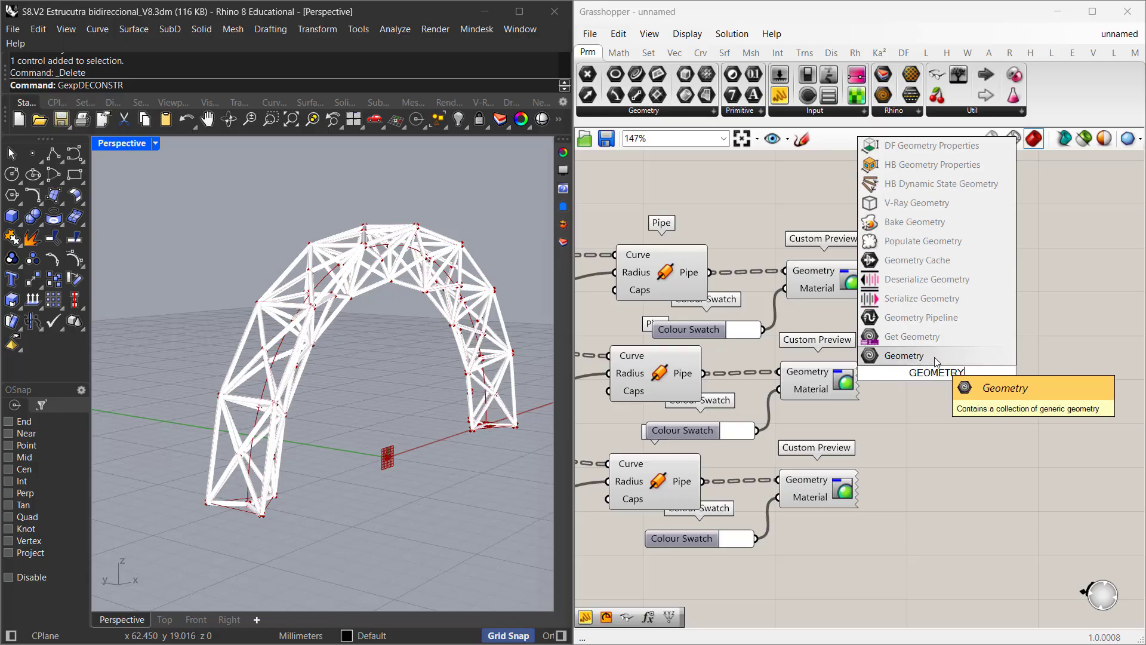
key("Return")
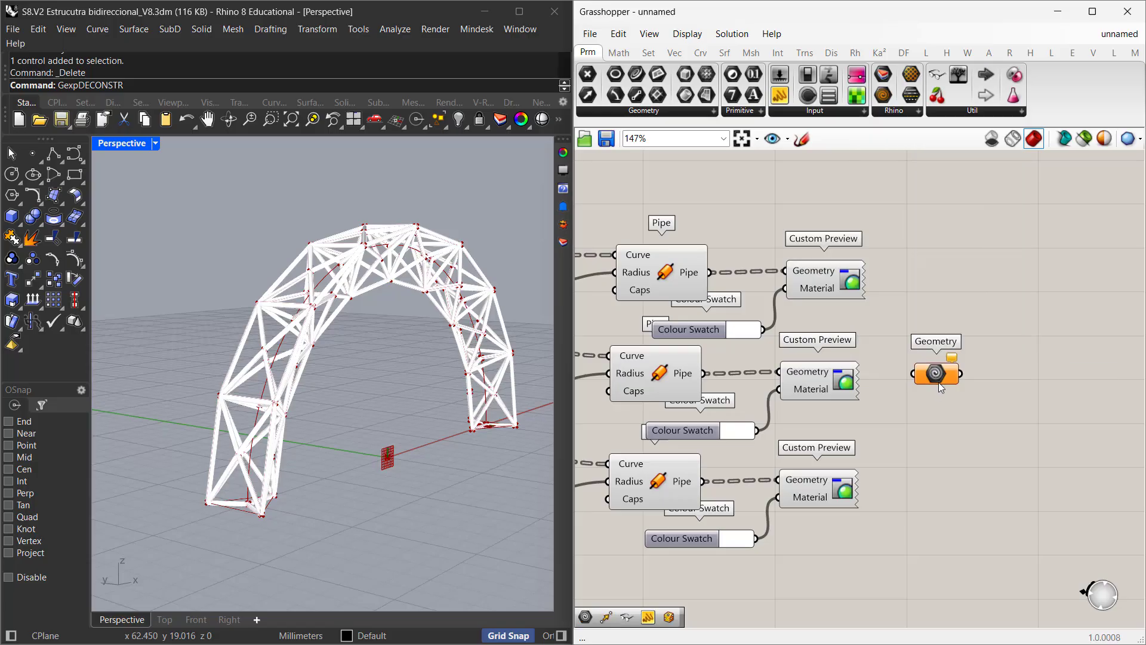
left_click(939, 382)
- Connect the outputs of all three Pipe components to the Geometry parameter's input
left_click_drag(706, 273, 913, 373)
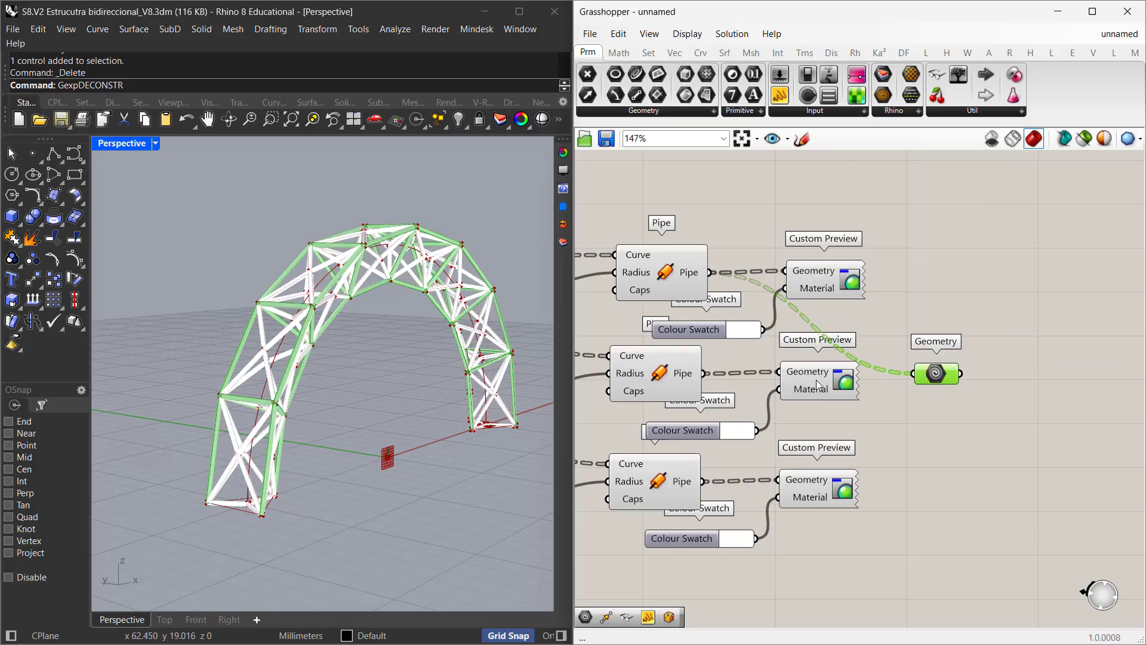
left_click_drag(706, 375, 914, 374, "shift")
left_click_drag(704, 476, 935, 377, "shift")
- Bake the Geometry parameter's pipes onto the Default layer with colour By Layer and no grouping
right_click(935, 378)
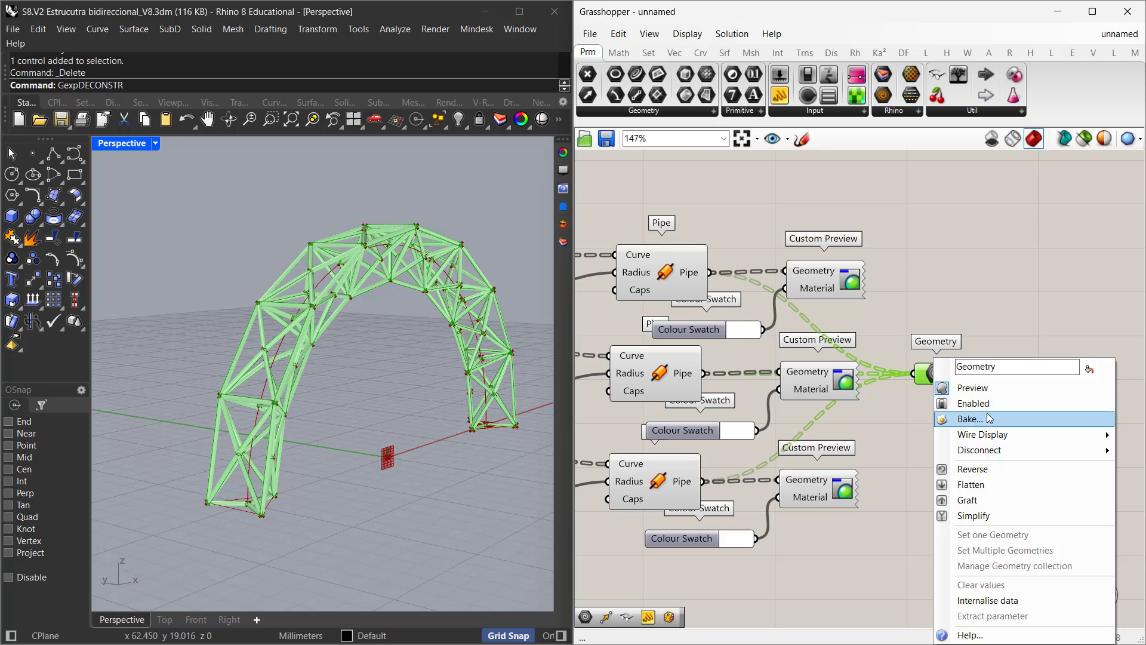
left_click(986, 418)
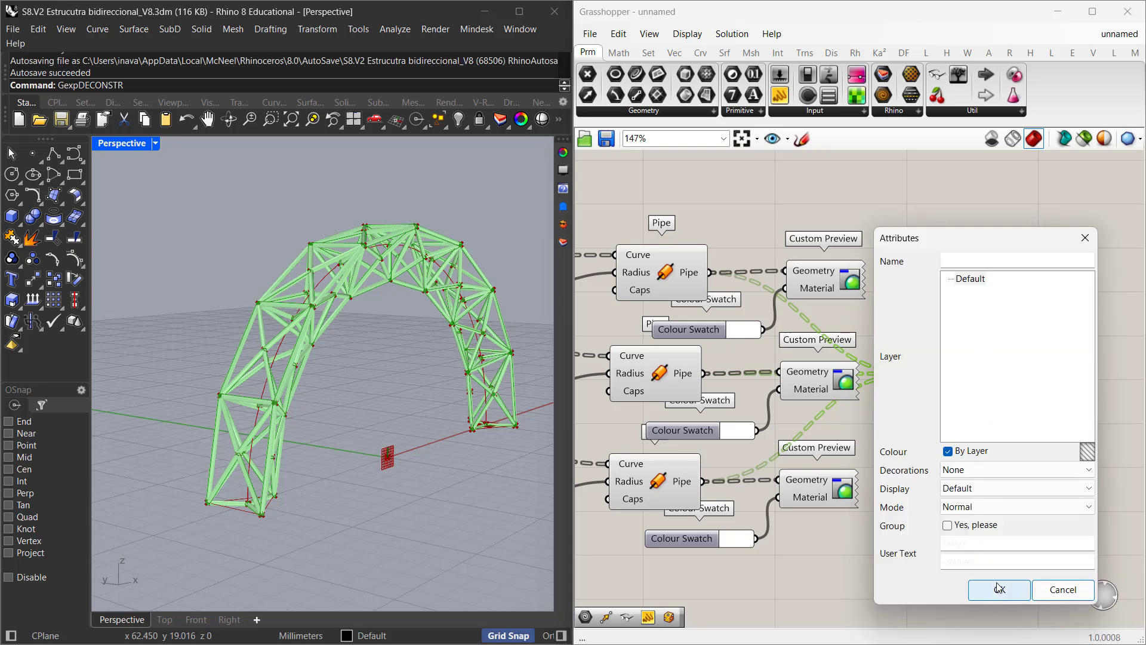
left_click(997, 585)
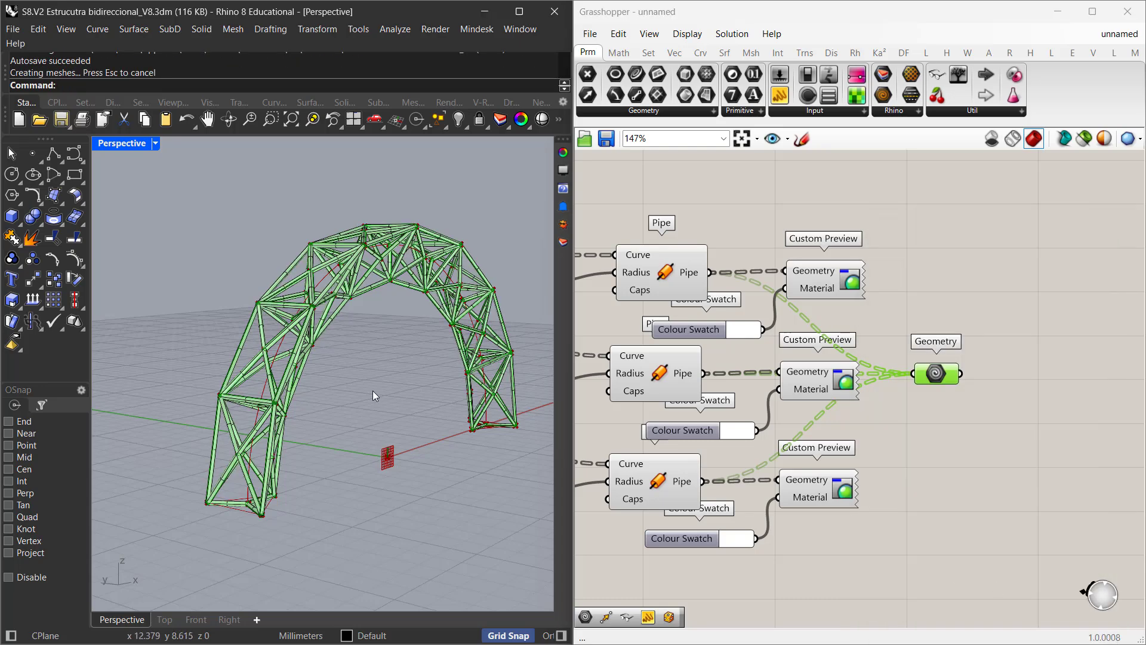
- Set the Rhino Perspective viewport's display mode to Arctic
right_click_drag(376, 376, 404, 316)
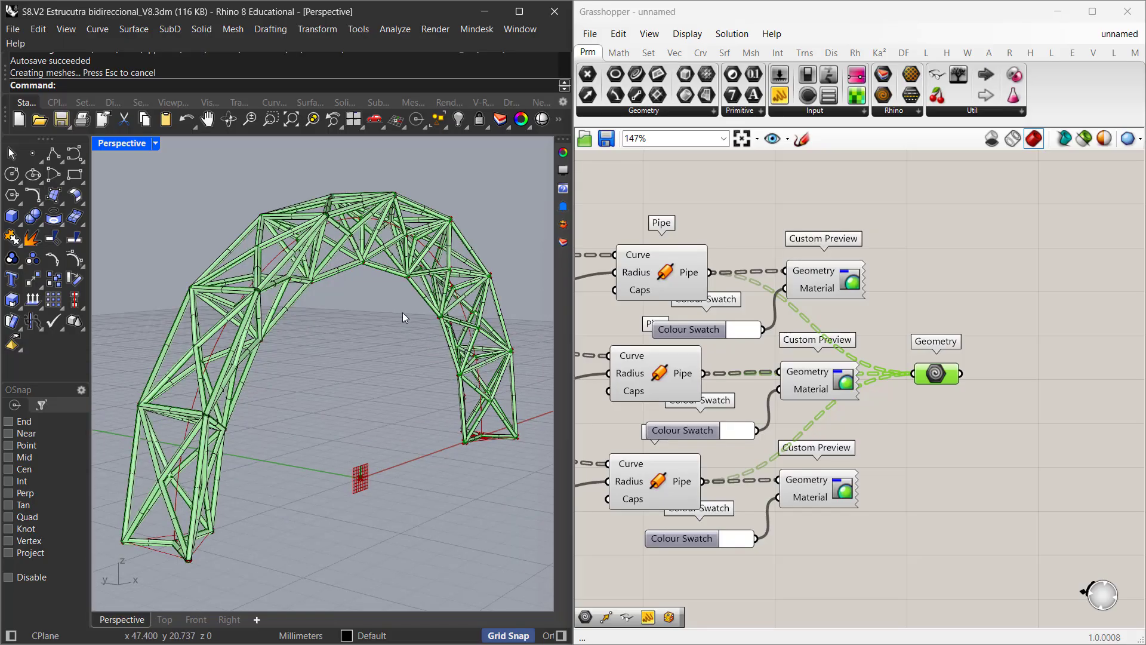
left_click(155, 144)
left_click(199, 279)
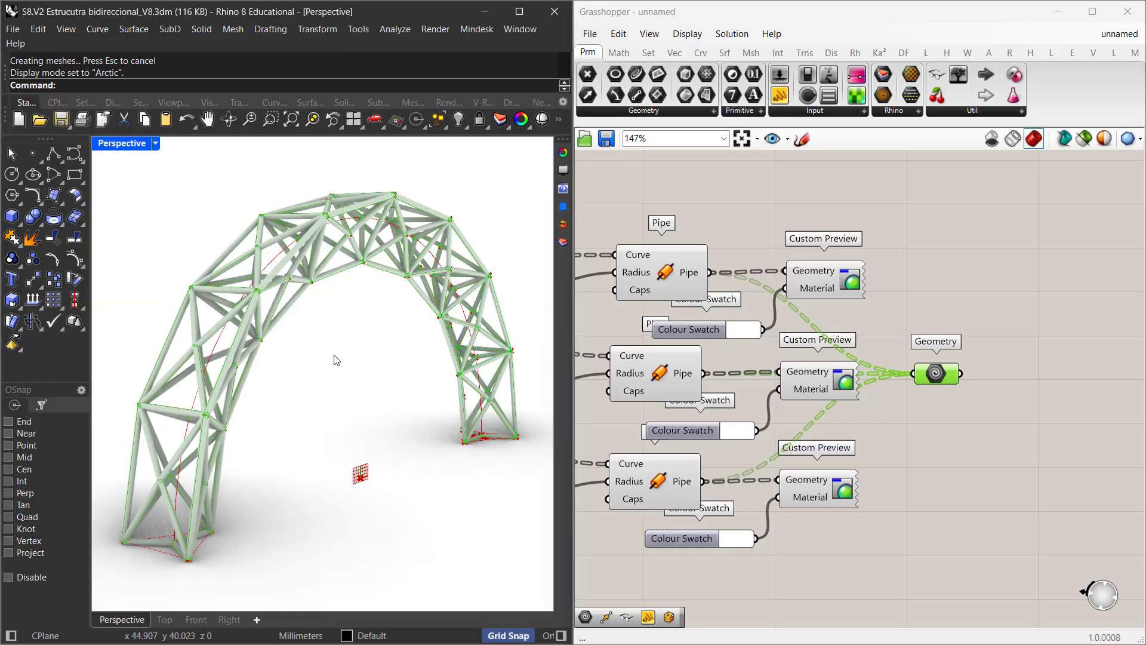